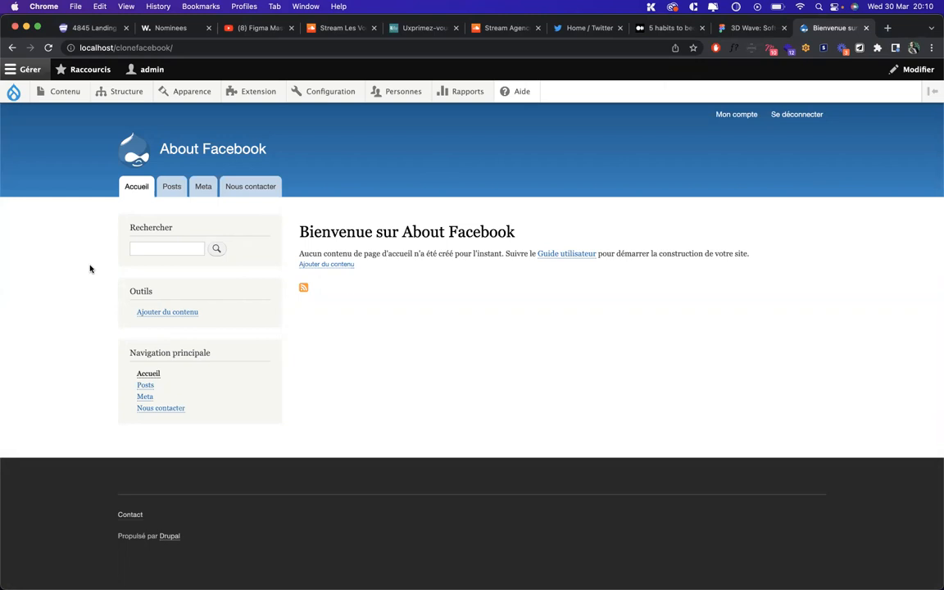
Open the Personnes user list, then the Droits permissions page
{"action": "mouse_move", "coordinate": [405, 96]}
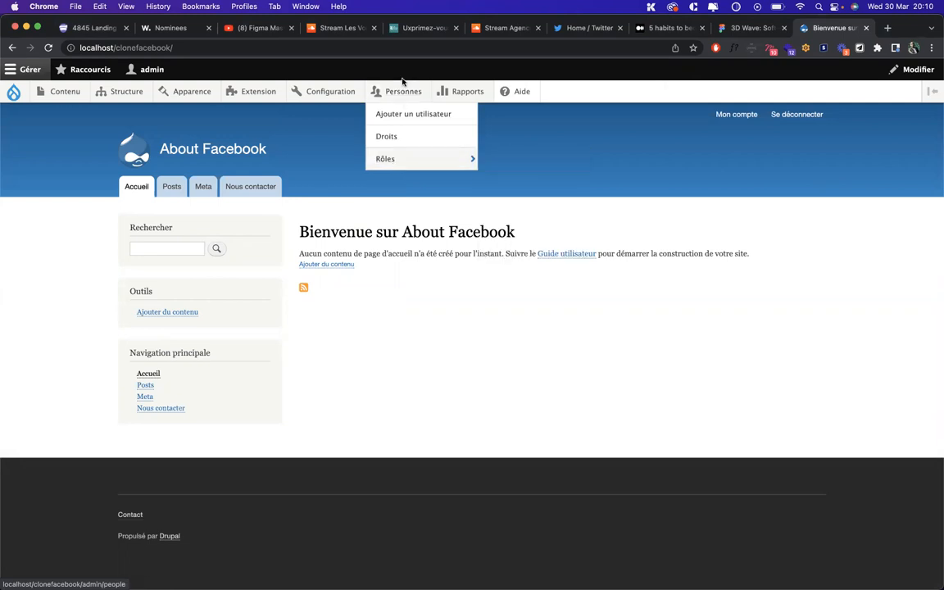
{"action": "left_click", "coordinate": [397, 93]}
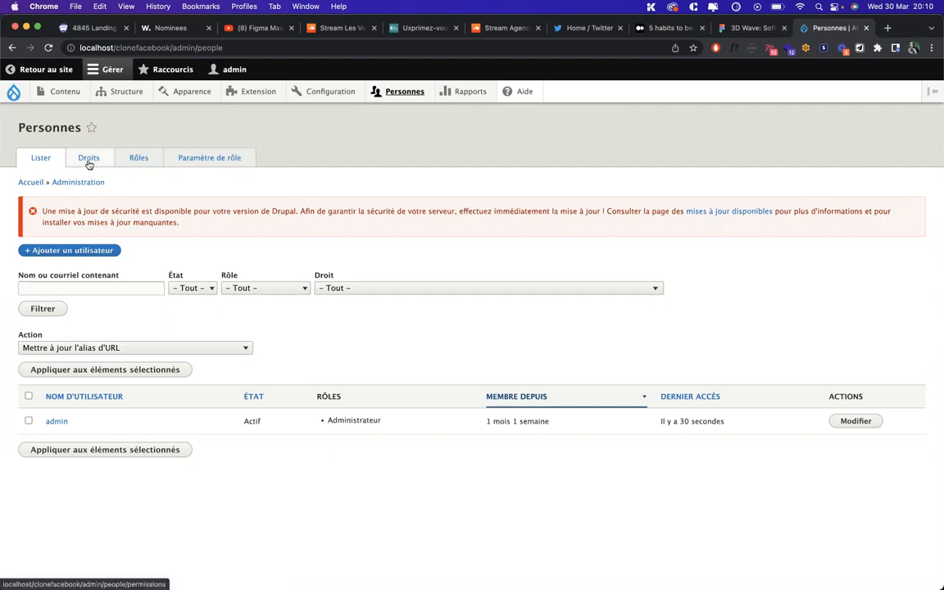
{"action": "left_click", "coordinate": [89, 163]}
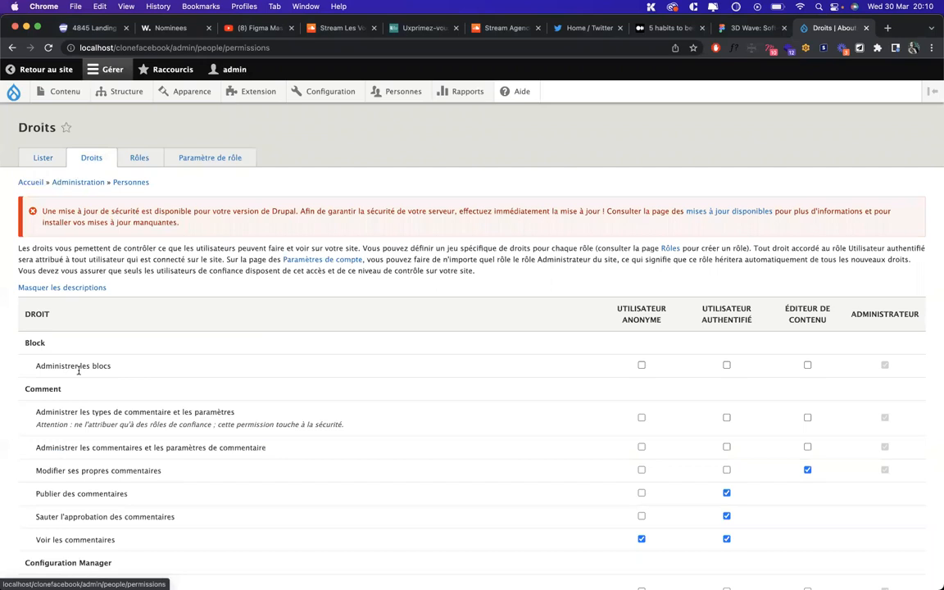
Scroll through the Droits permission grid for the four roles
{"action": "scroll", "coordinate": [54, 402], "scroll_direction": "down", "scroll_amount": 2}
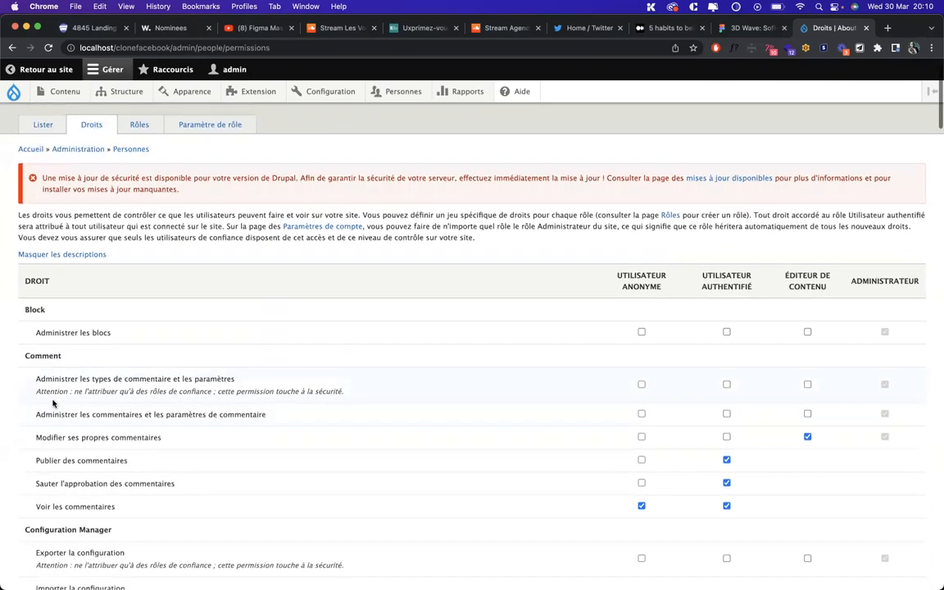
{"action": "scroll", "coordinate": [53, 402], "scroll_direction": "down", "scroll_amount": 3}
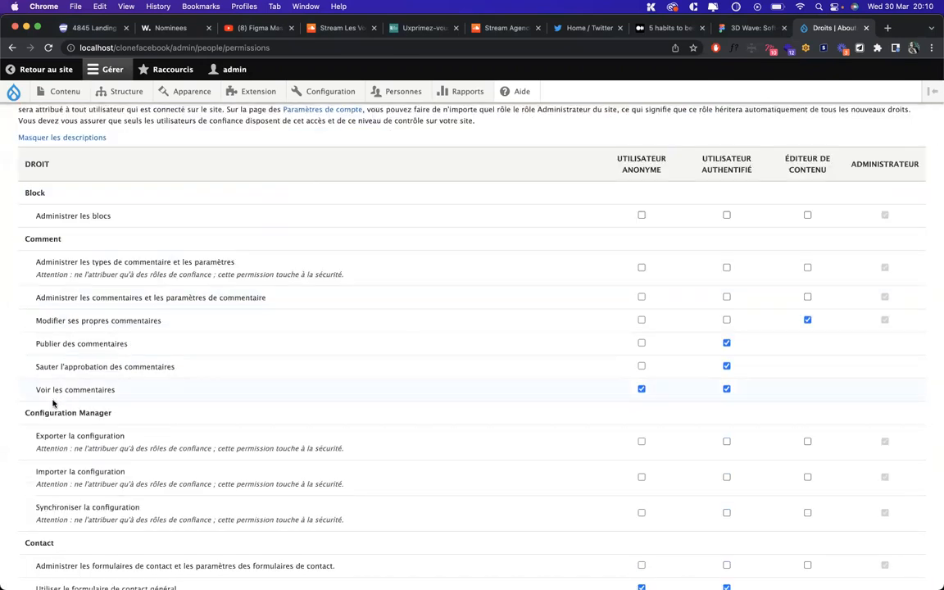
{"action": "scroll", "coordinate": [53, 402], "scroll_direction": "up", "scroll_amount": 5}
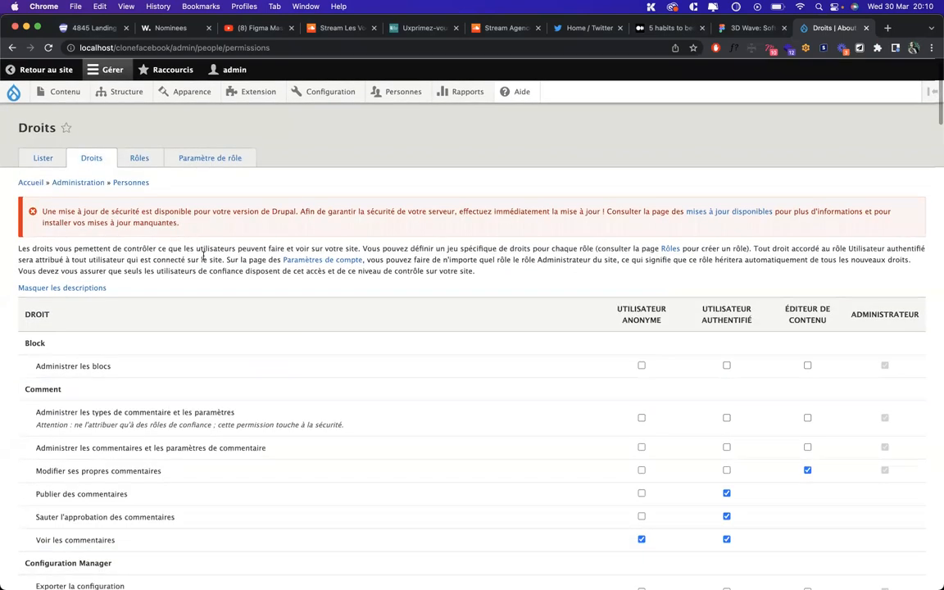
On the Rôles list, highlight the Utilisateur authentifié and Éditeur de contenu role names
{"action": "left_click", "coordinate": [139, 159]}
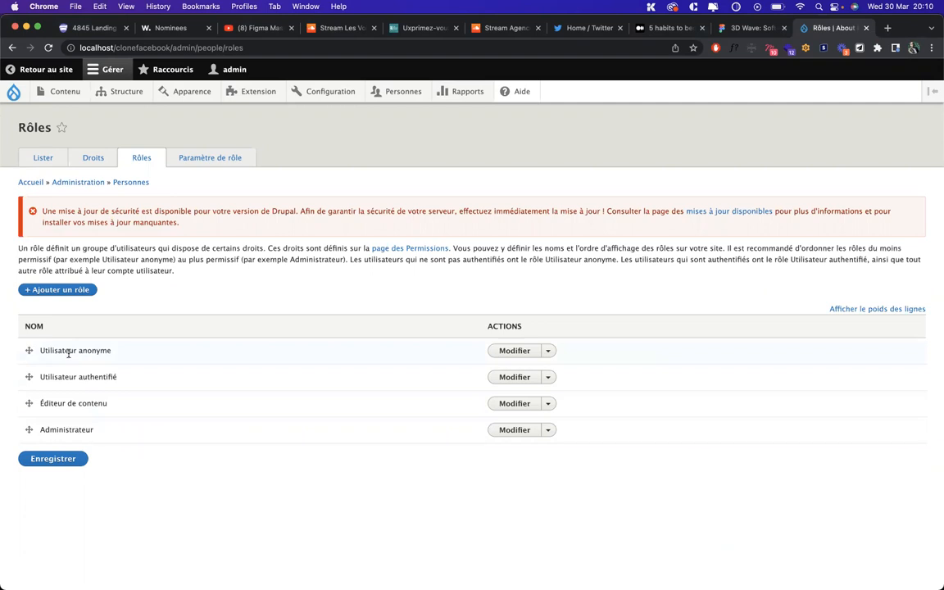
{"action": "triple_click", "coordinate": [59, 375]}
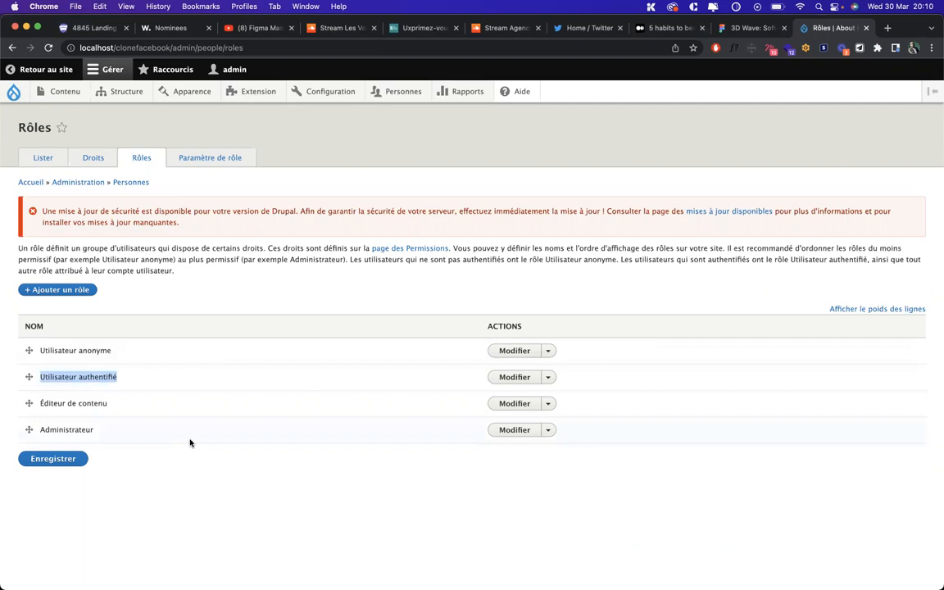
{"action": "left_click", "coordinate": [90, 415]}
{"action": "triple_click", "coordinate": [87, 403]}
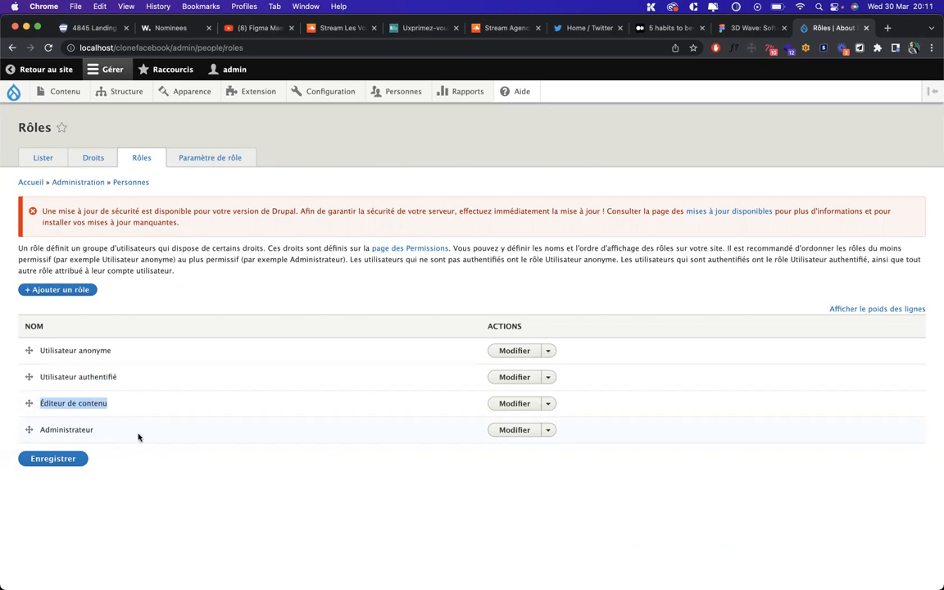
{"action": "left_click", "coordinate": [94, 161]}
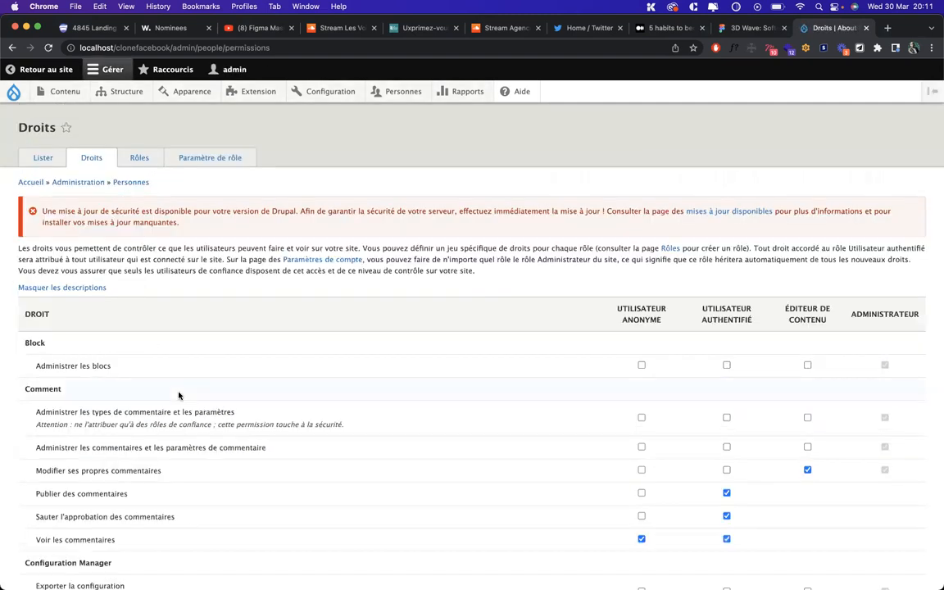
Review every section of the Droits grid for Éditeur de contenu, then return to the top
{"action": "scroll", "coordinate": [178, 393], "scroll_direction": "down", "scroll_amount": 2}
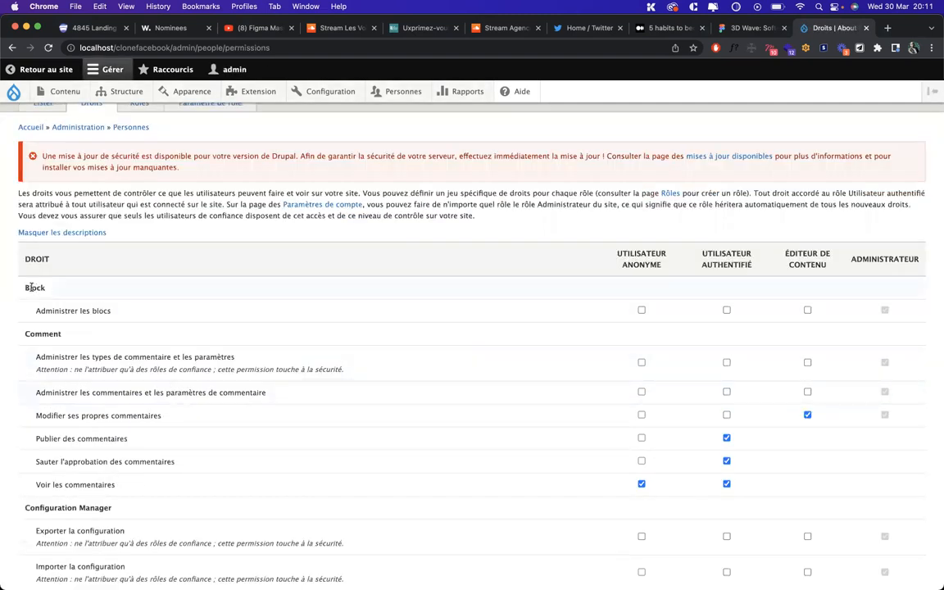
{"action": "scroll", "coordinate": [100, 334], "scroll_direction": "down", "scroll_amount": 10}
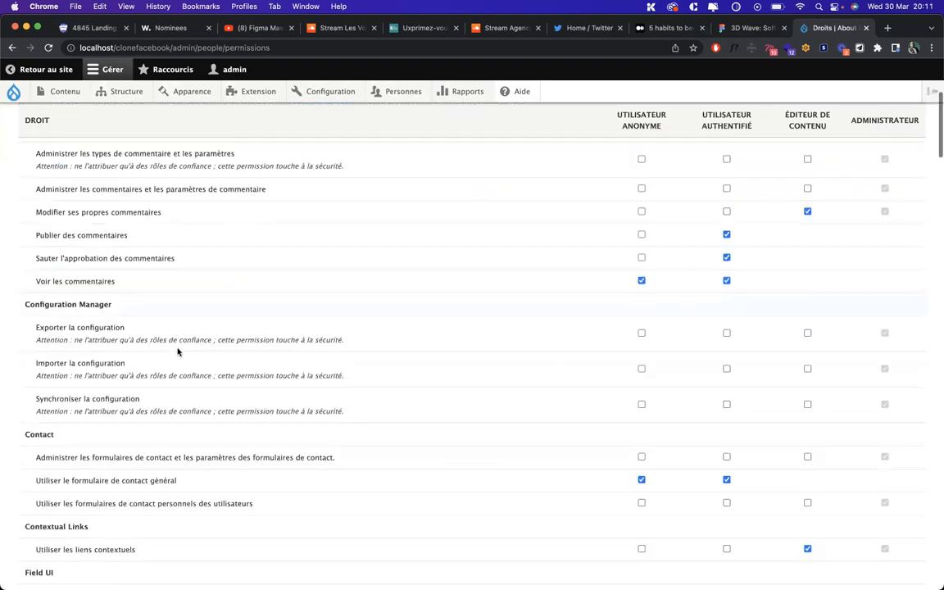
{"action": "scroll", "coordinate": [84, 326], "scroll_direction": "up", "scroll_amount": 1}
{"action": "scroll", "coordinate": [39, 295], "scroll_direction": "down", "scroll_amount": 5}
{"action": "scroll", "coordinate": [39, 306], "scroll_direction": "down", "scroll_amount": 10}
{"action": "scroll", "coordinate": [38, 309], "scroll_direction": "down", "scroll_amount": 5}
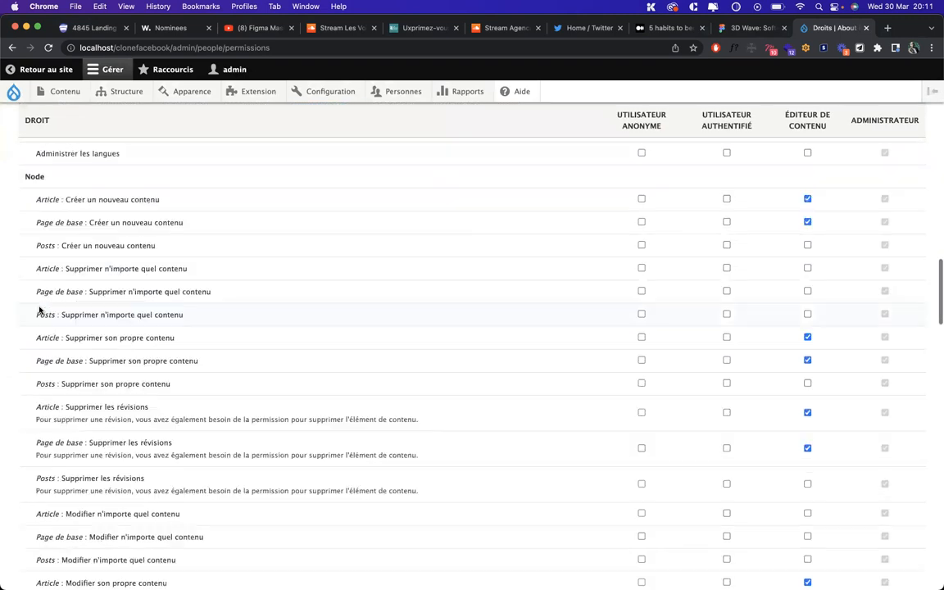
{"action": "scroll", "coordinate": [39, 310], "scroll_direction": "down", "scroll_amount": 1}
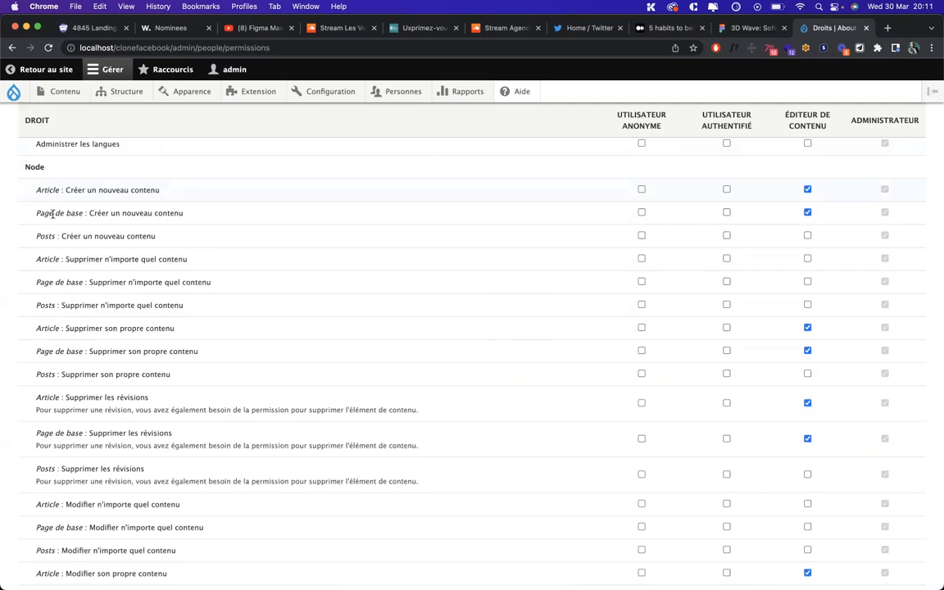
{"action": "scroll", "coordinate": [754, 358], "scroll_direction": "down", "scroll_amount": 6}
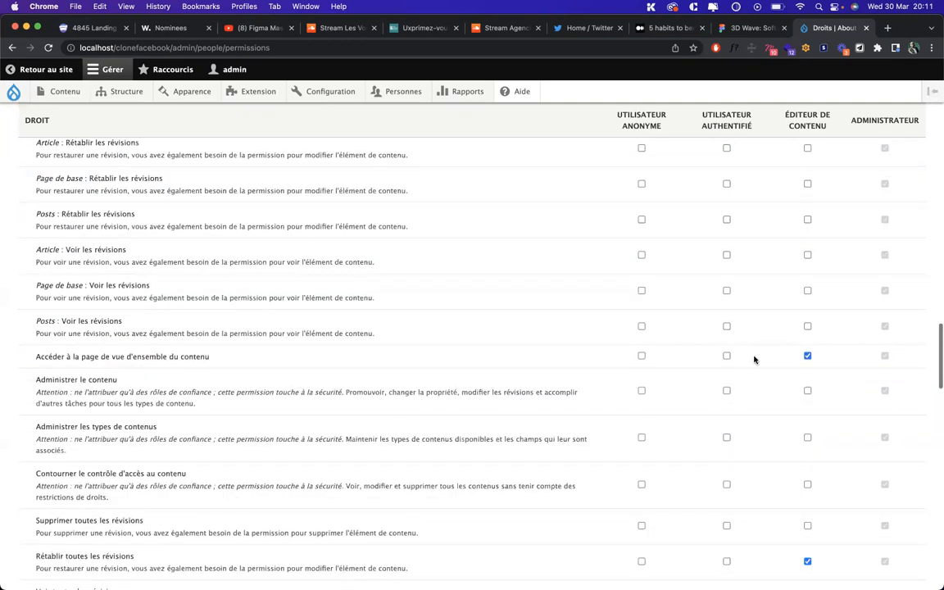
{"action": "scroll", "coordinate": [754, 358], "scroll_direction": "down", "scroll_amount": 10}
{"action": "scroll", "coordinate": [754, 361], "scroll_direction": "down", "scroll_amount": 1}
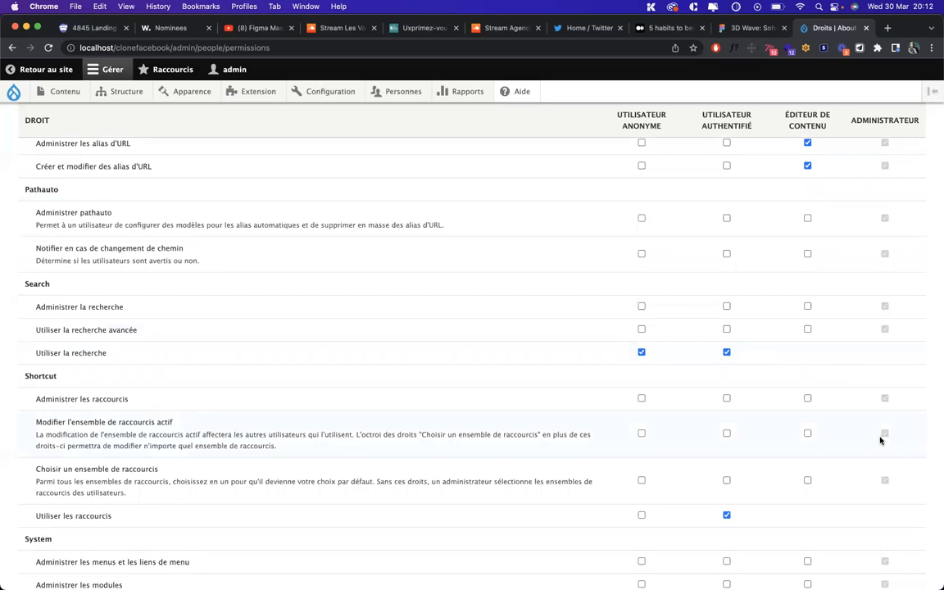
{"action": "scroll", "coordinate": [881, 440], "scroll_direction": "down", "scroll_amount": 5}
{"action": "scroll", "coordinate": [881, 440], "scroll_direction": "up", "scroll_amount": 15}
{"action": "scroll", "coordinate": [881, 440], "scroll_direction": "down", "scroll_amount": 10}
{"action": "scroll", "coordinate": [881, 440], "scroll_direction": "down", "scroll_amount": 12}
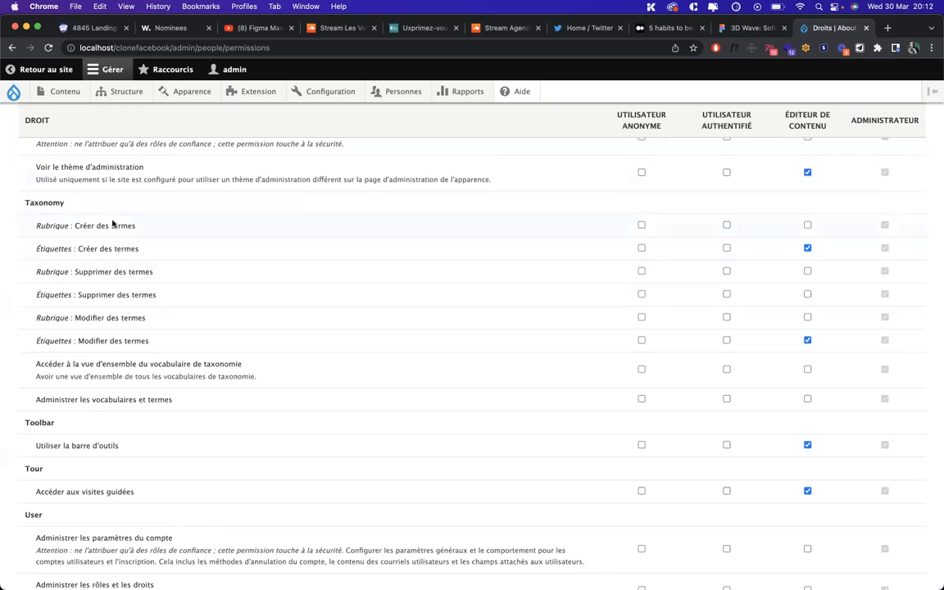
{"action": "scroll", "coordinate": [421, 341], "scroll_direction": "down", "scroll_amount": 5}
{"action": "scroll", "coordinate": [421, 342], "scroll_direction": "up", "scroll_amount": 9}
{"action": "scroll", "coordinate": [420, 343], "scroll_direction": "up", "scroll_amount": 20}
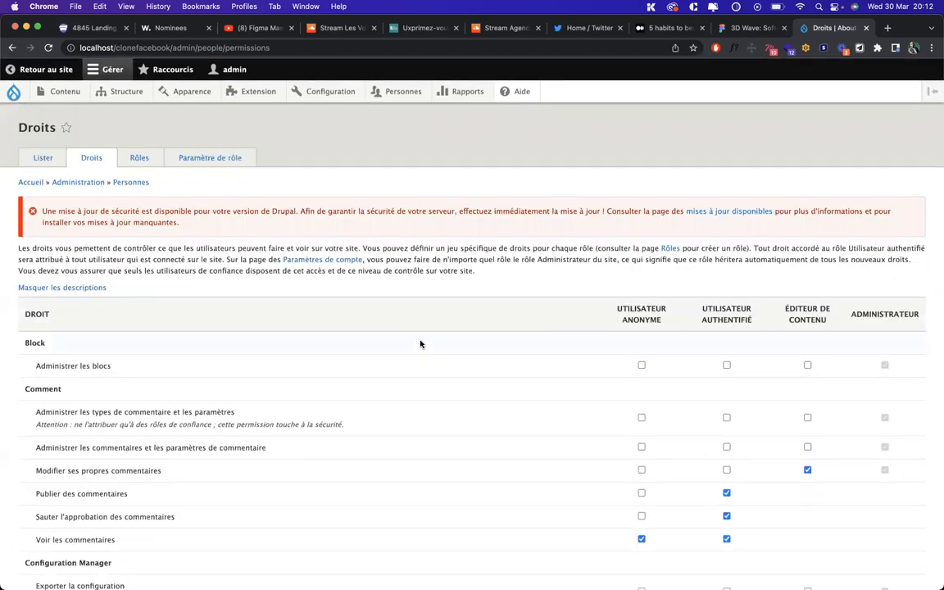
Add a new role named 'Client' from the Rôles page
{"action": "left_click", "coordinate": [137, 157]}
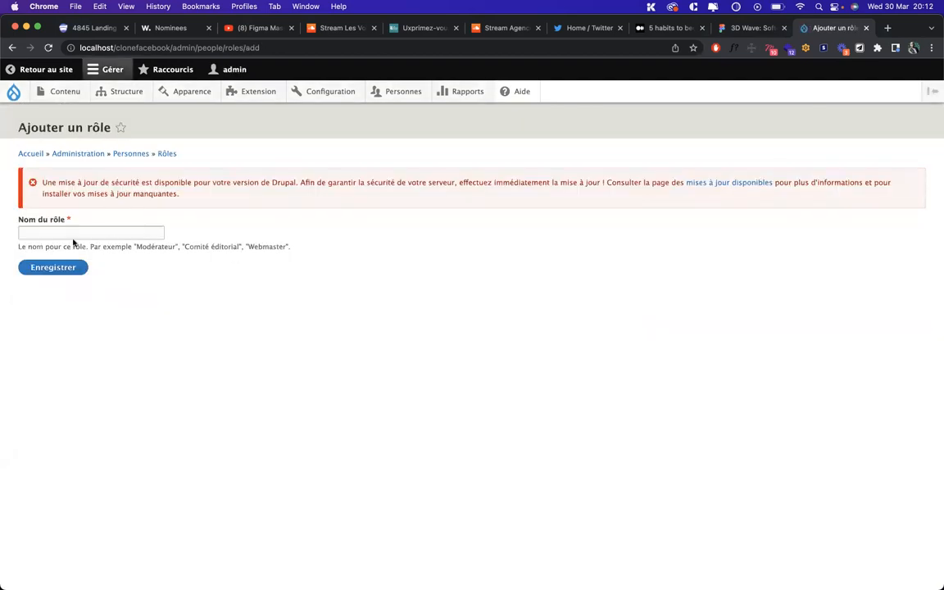
{"action": "left_click", "coordinate": [76, 234]}
{"action": "type", "text": "Client"}
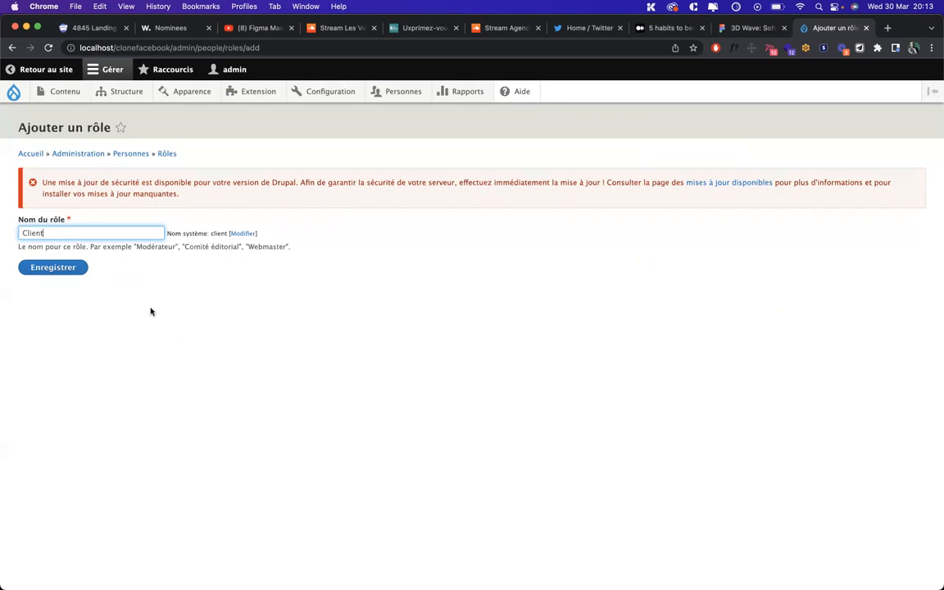
{"action": "left_click", "coordinate": [60, 270]}
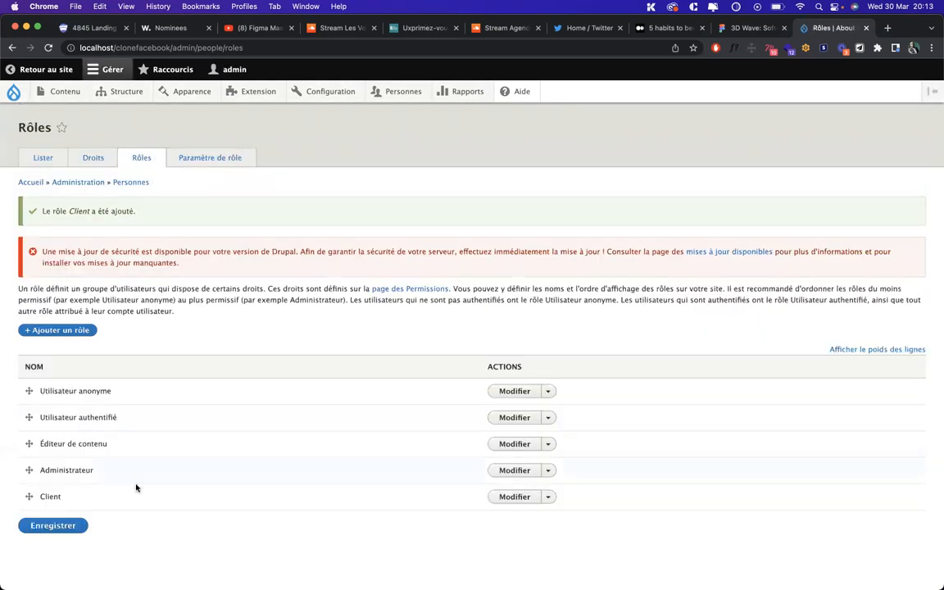
Check the Droits grid's new Client column, which has no permissions ticked
{"action": "left_click", "coordinate": [95, 160]}
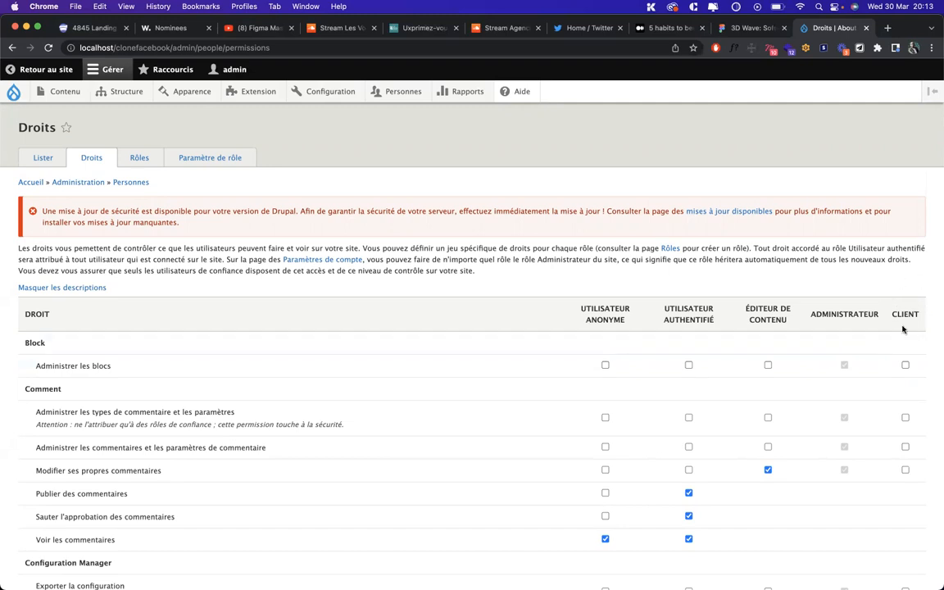
{"action": "scroll", "coordinate": [910, 419], "scroll_direction": "down", "scroll_amount": 6}
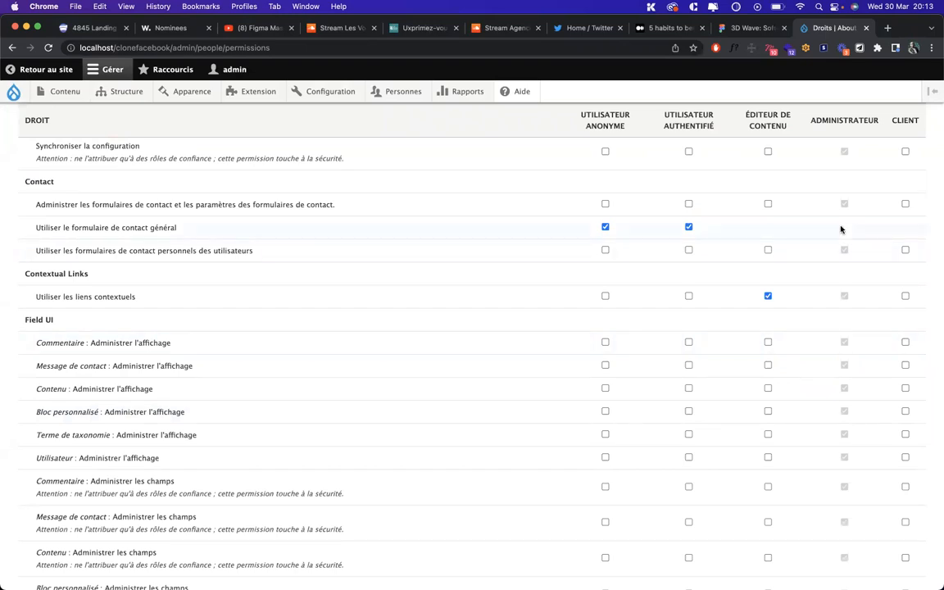
{"action": "scroll", "coordinate": [832, 238], "scroll_direction": "up", "scroll_amount": 8}
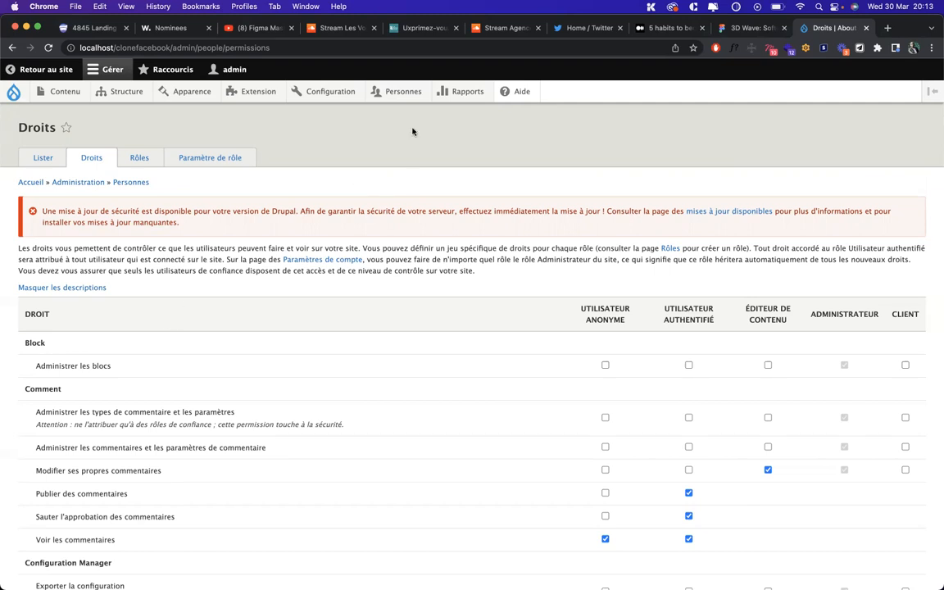
Load the About Facebook site at localhost/cl in a private browsing window
{"action": "mouse_move", "coordinate": [327, 93]}
{"action": "key", "text": "super+shift+n"}
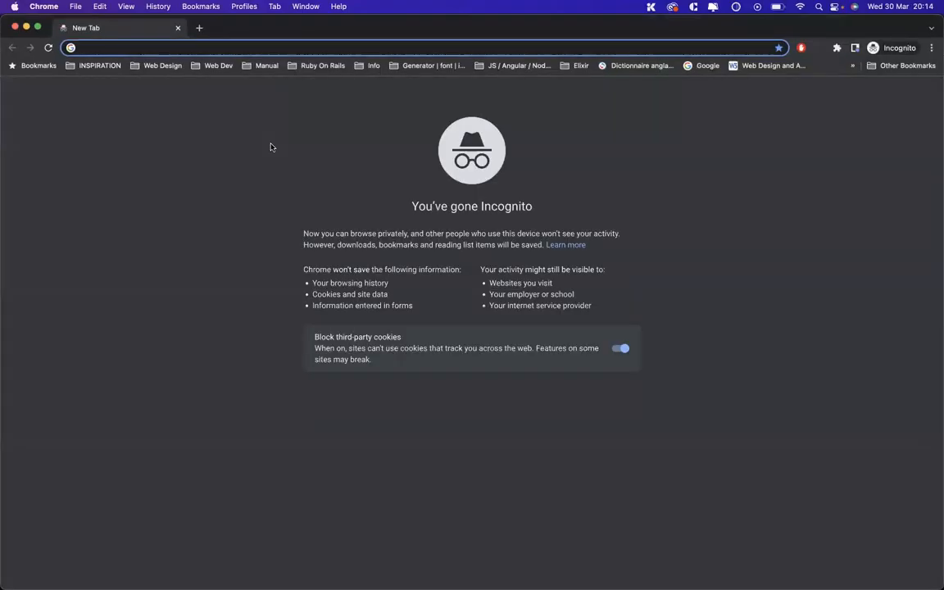
{"action": "type", "text": "localhost/"}
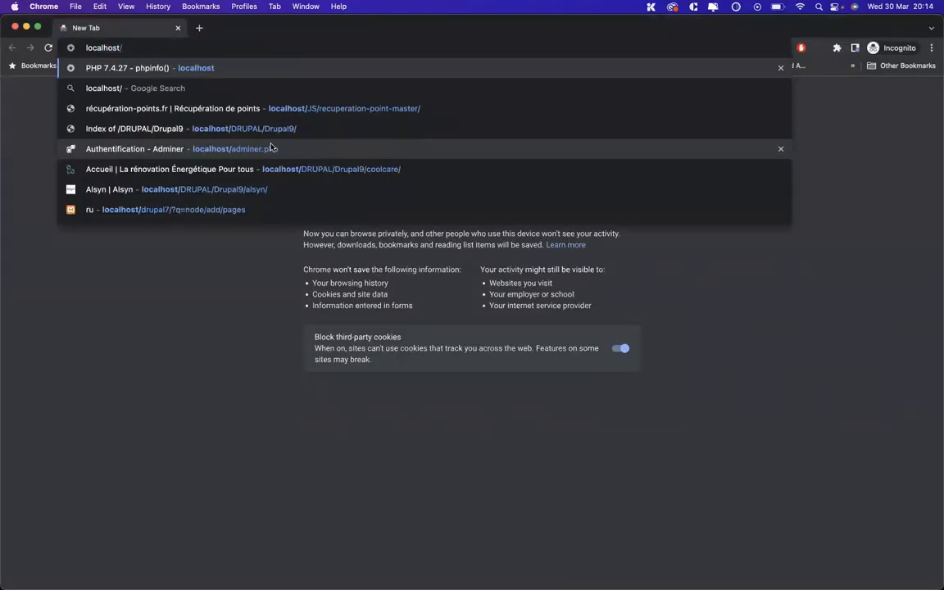
{"action": "type", "text": "clo"}
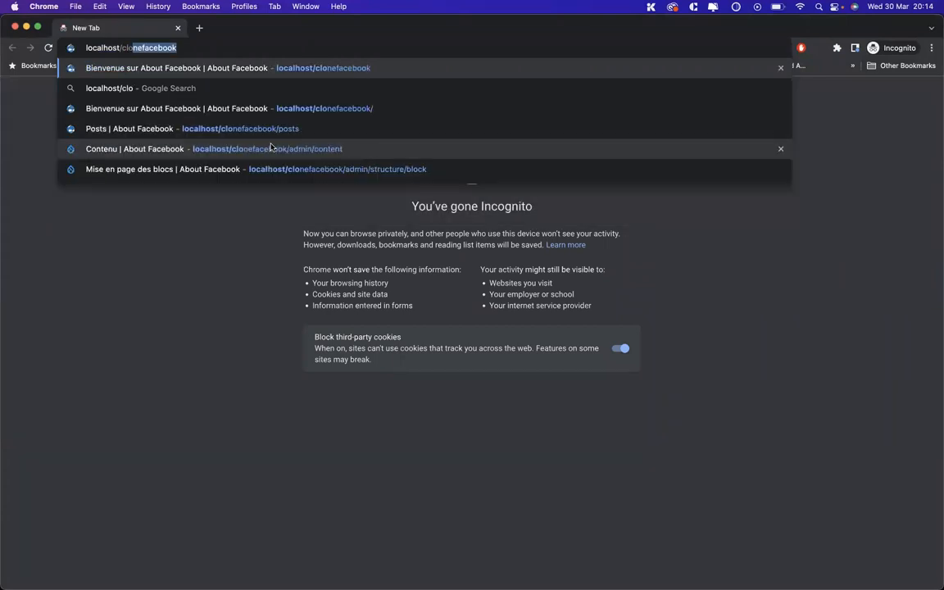
{"action": "key", "text": "Return"}
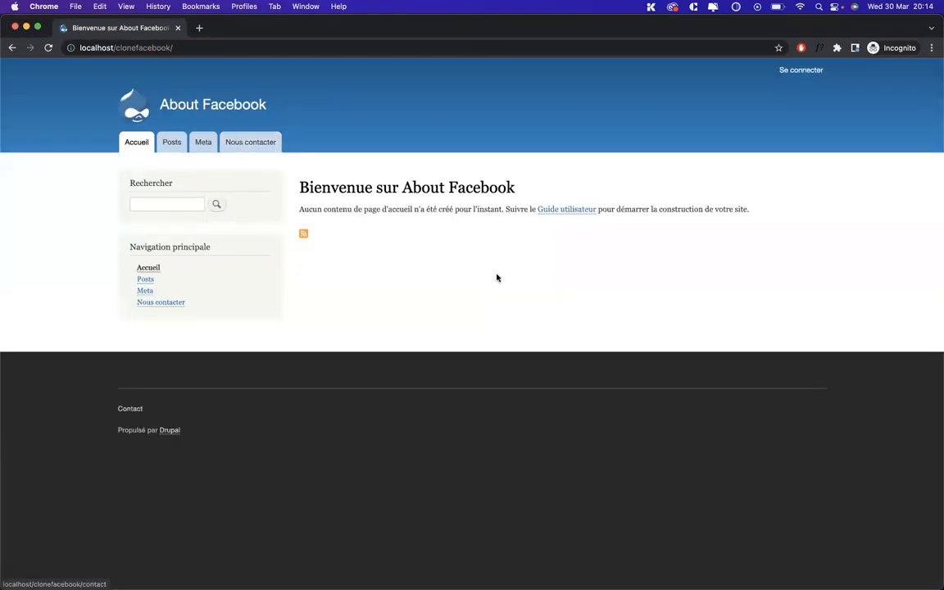
Browse the Posts list and open the Première catégorie post
{"action": "left_click", "coordinate": [180, 143]}
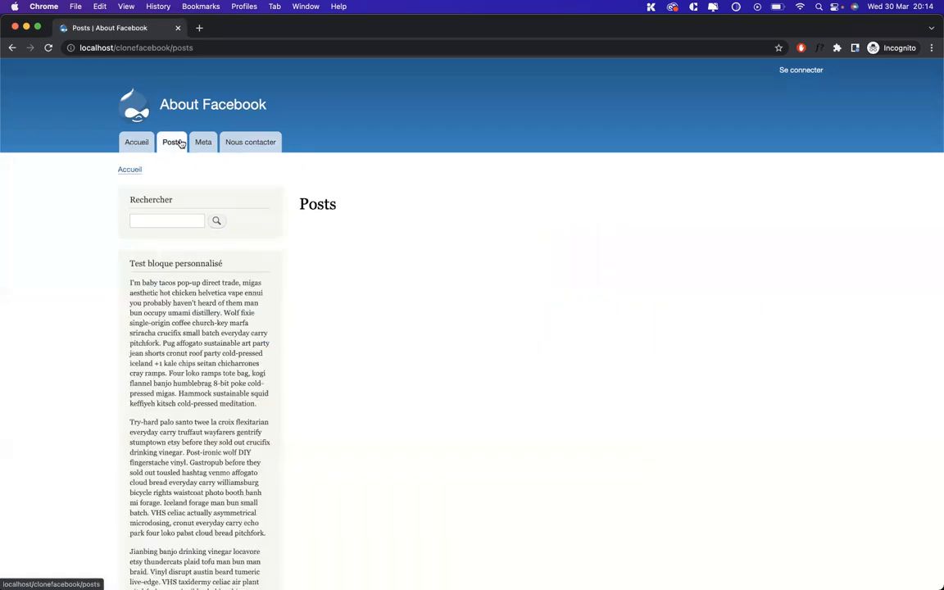
{"action": "scroll", "coordinate": [496, 406], "scroll_direction": "down", "scroll_amount": 5}
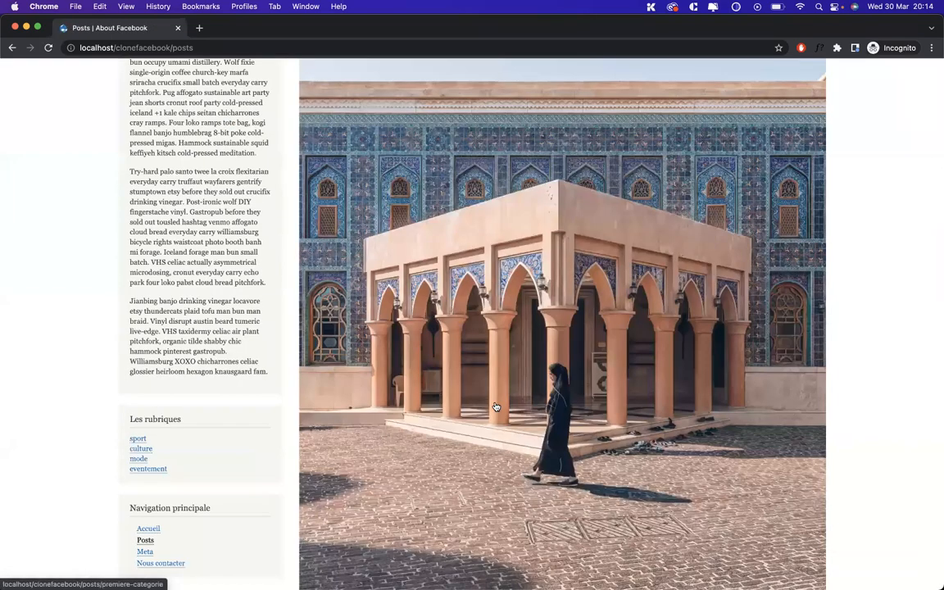
{"action": "scroll", "coordinate": [500, 330], "scroll_direction": "down", "scroll_amount": 15}
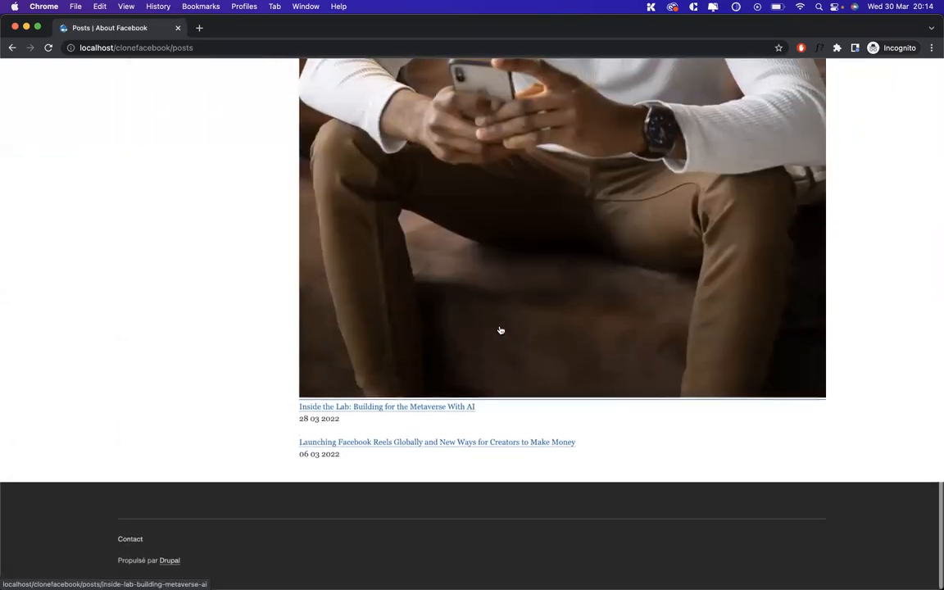
{"action": "scroll", "coordinate": [499, 331], "scroll_direction": "up", "scroll_amount": 20}
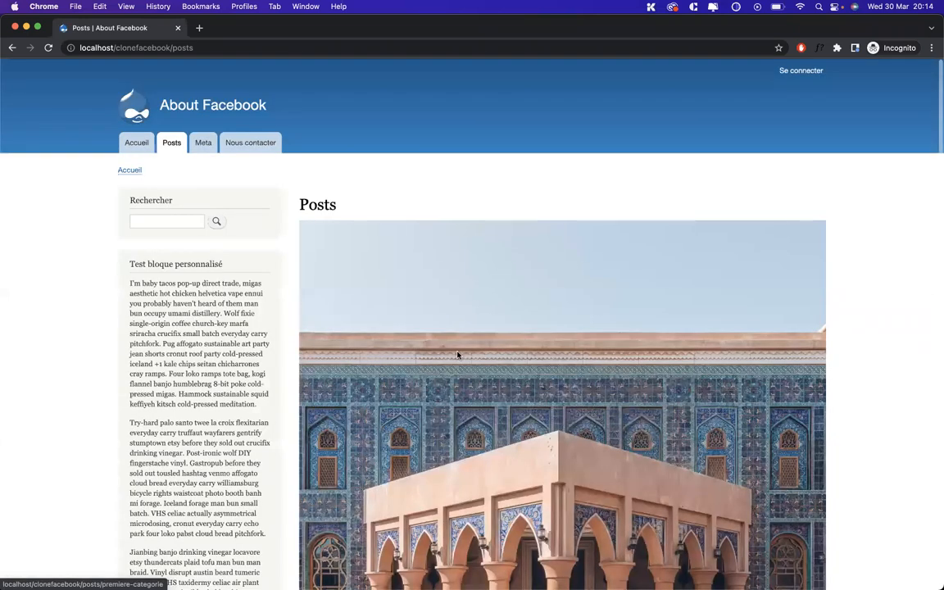
{"action": "left_click", "coordinate": [457, 354]}
{"action": "scroll", "coordinate": [458, 303], "scroll_direction": "up", "scroll_amount": 3}
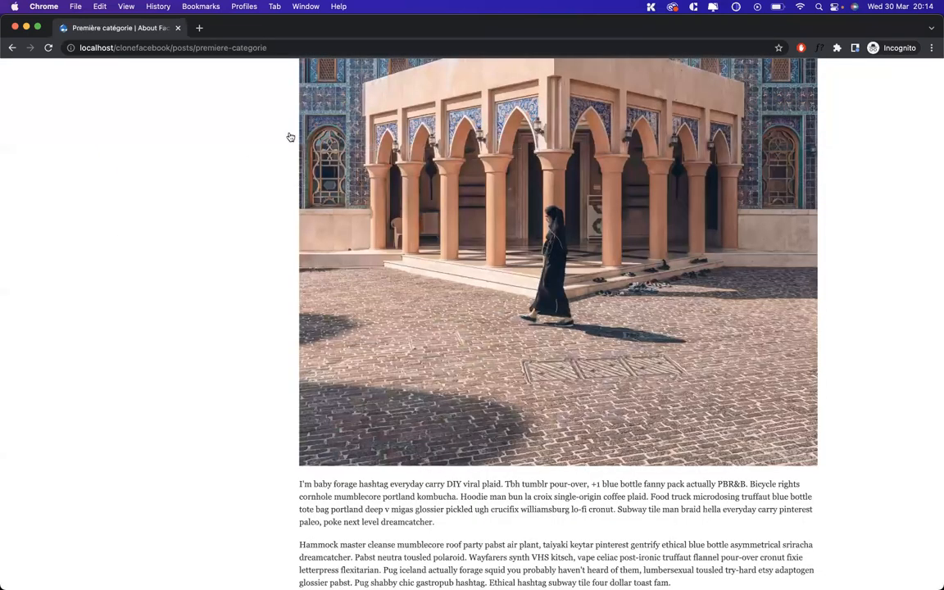
{"action": "scroll", "coordinate": [710, 70], "scroll_direction": "up", "scroll_amount": 4}
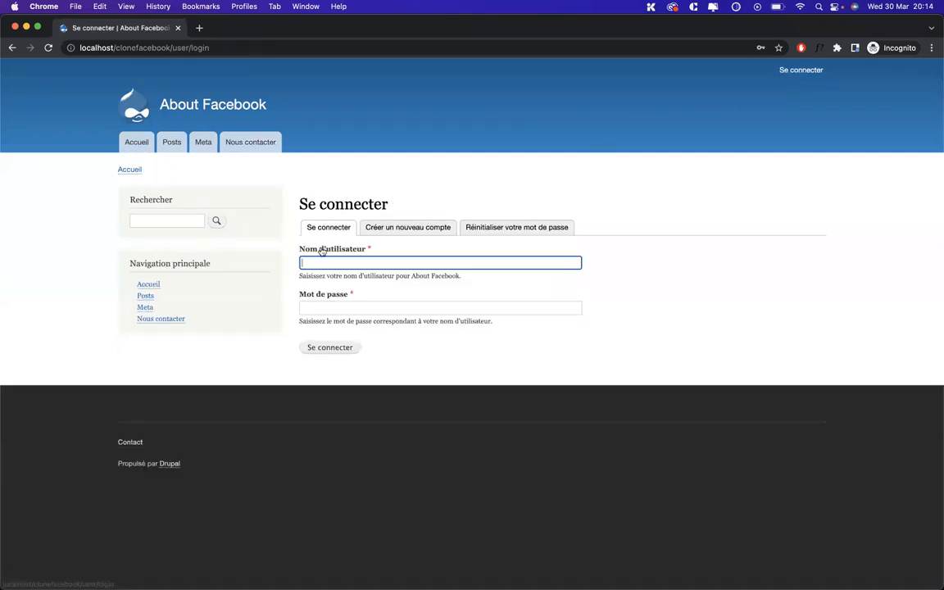
Move from the login form to the Créer un nouveau compte registration form
{"action": "left_click", "coordinate": [385, 307]}
{"action": "left_click", "coordinate": [325, 259]}
{"action": "left_click", "coordinate": [324, 260]}
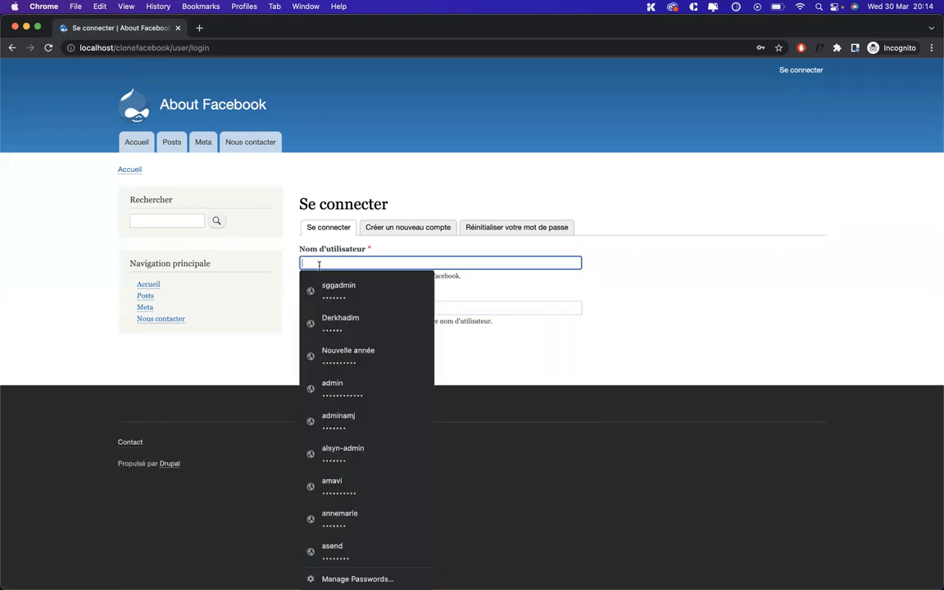
{"action": "left_click", "coordinate": [416, 227]}
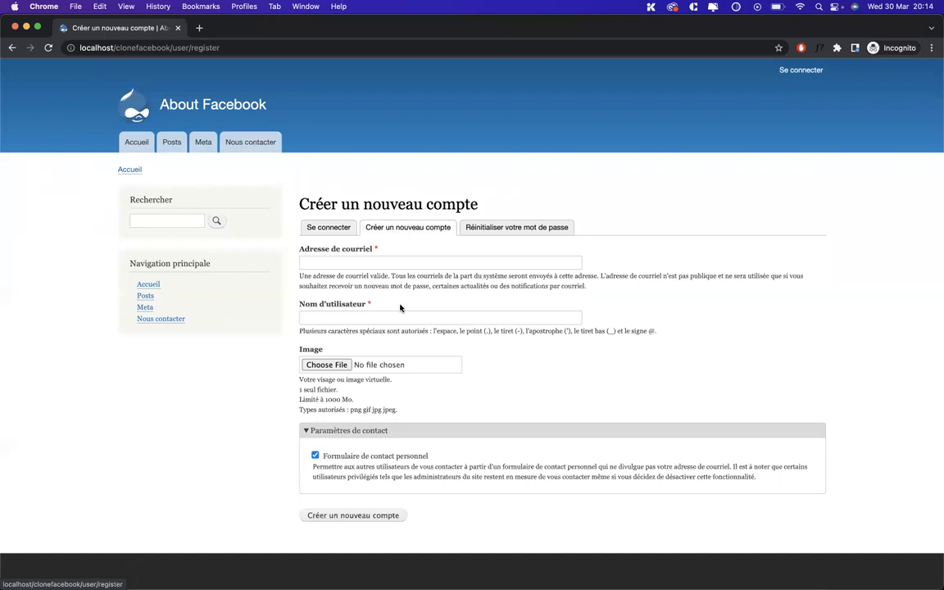
Register a new account with the user's e-mail address and username
{"action": "left_click", "coordinate": [407, 261]}
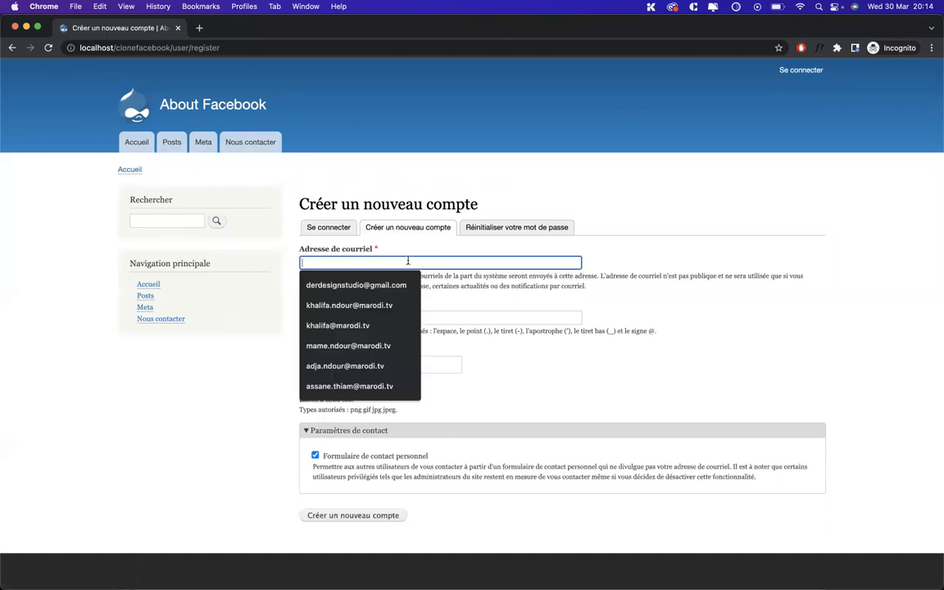
{"action": "type", "text": "m"}
{"action": "key", "text": "BackSpace"}
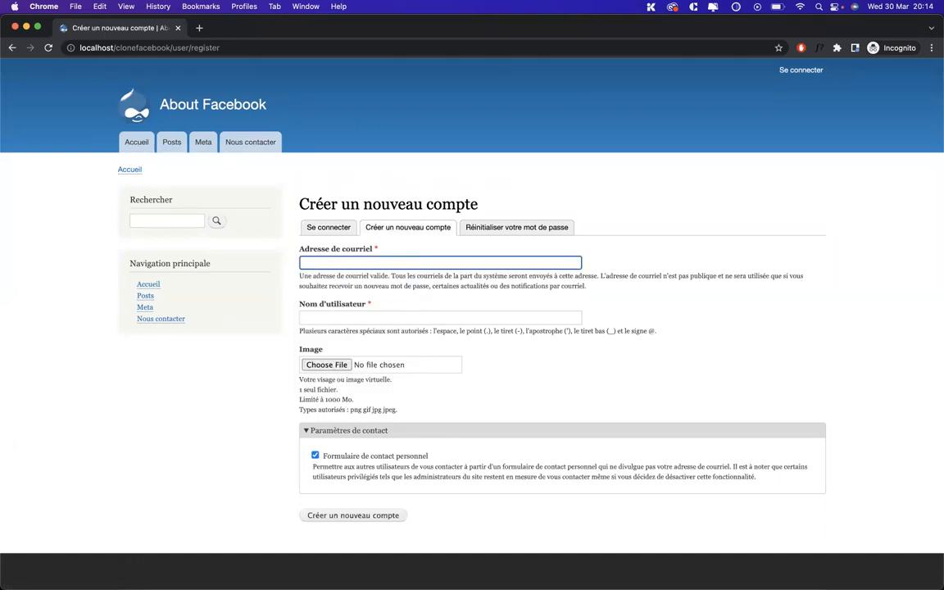
{"action": "left_click", "coordinate": [375, 319]}
{"action": "type", "text": "mouss"}
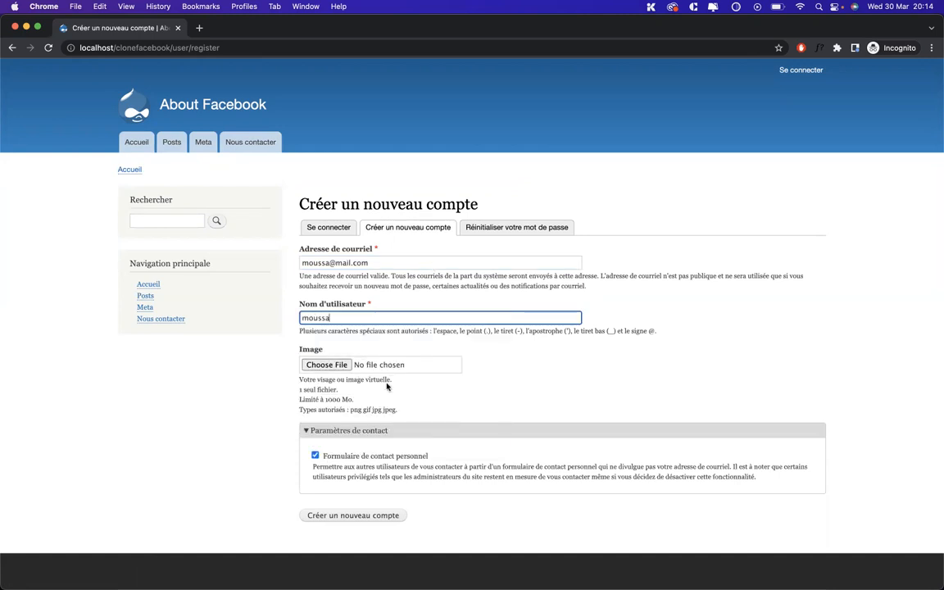
{"action": "left_click", "coordinate": [326, 516]}
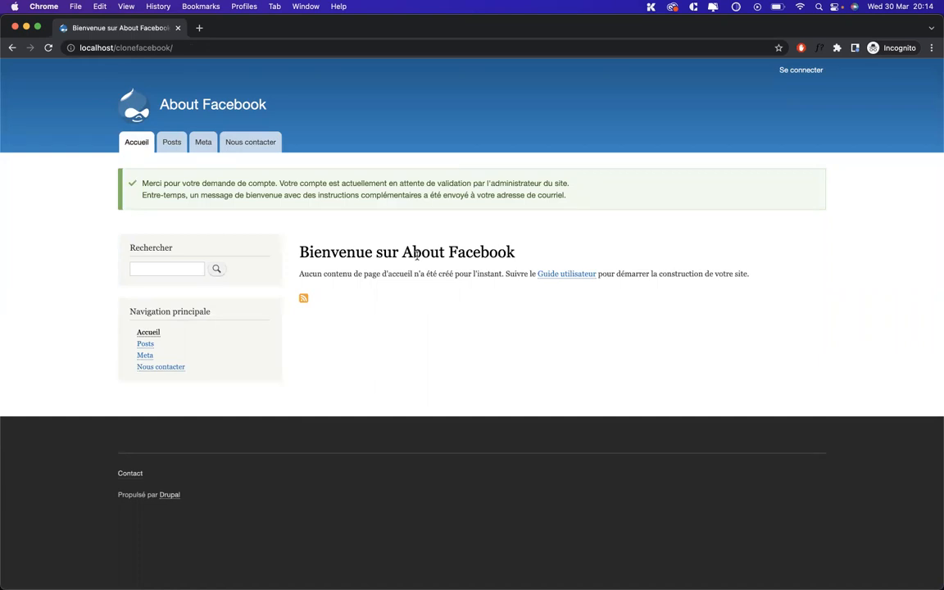
{"action": "key", "text": "ctrl+Up"}
{"action": "key", "text": "ctrl+Up"}
{"action": "key", "text": "ctrl+Up"}
In the admin window, check Personnes showing the new account as Bloqué
{"action": "left_click", "coordinate": [588, 209]}
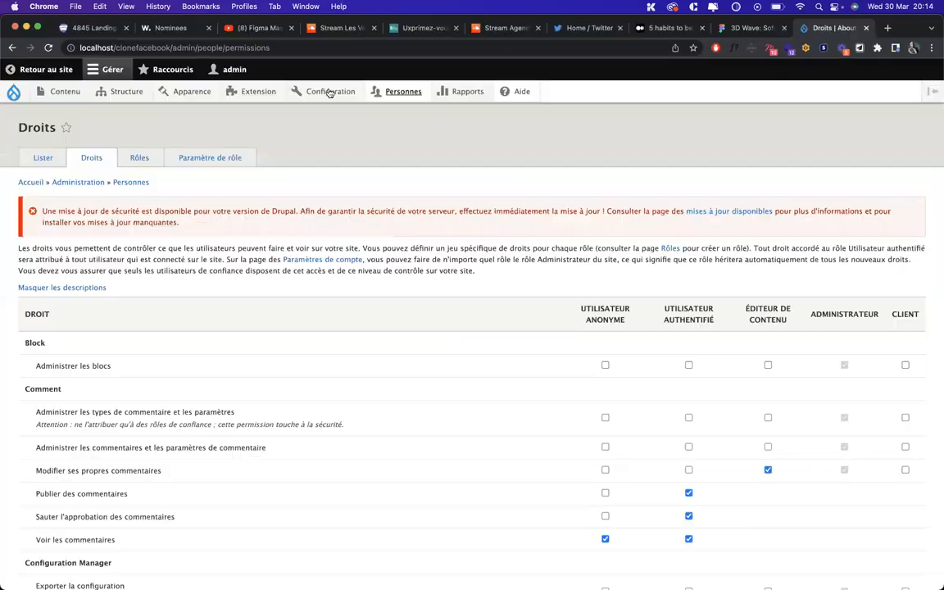
{"action": "left_click", "coordinate": [401, 93]}
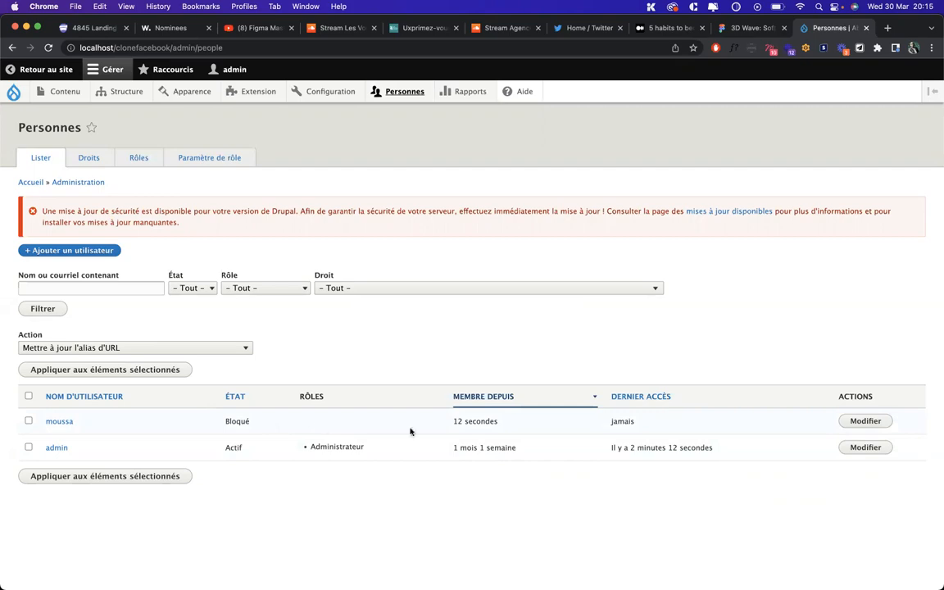
{"action": "key", "text": "ctrl+Up"}
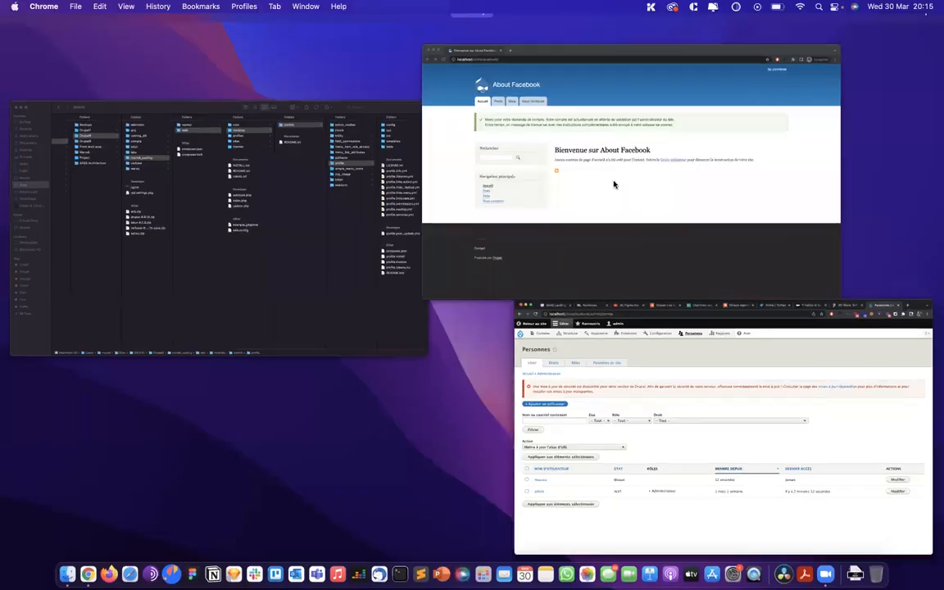
{"action": "left_click", "coordinate": [613, 185]}
Open the visitor login page and registration form, glancing at the admin window between
{"action": "left_click", "coordinate": [786, 69]}
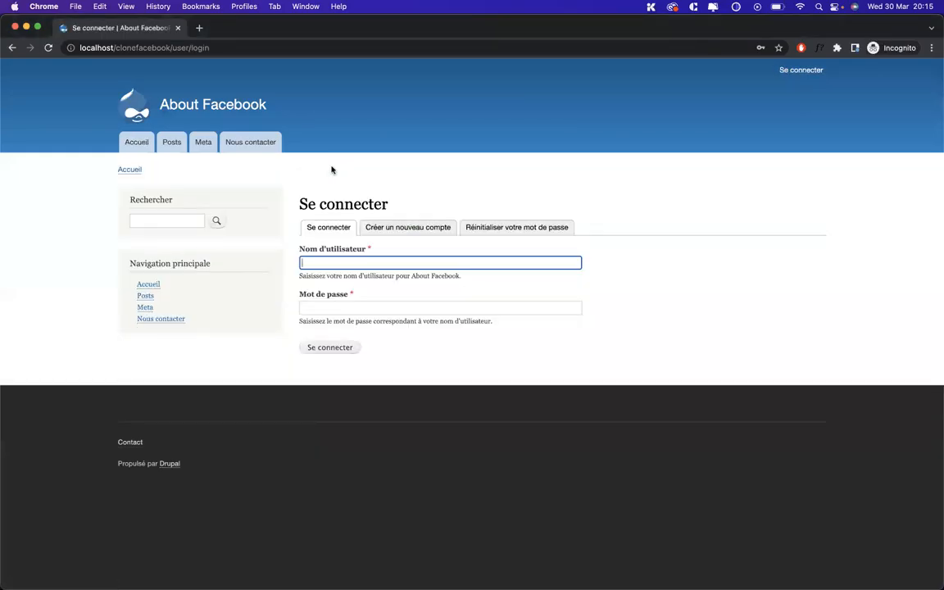
{"action": "left_click", "coordinate": [397, 235]}
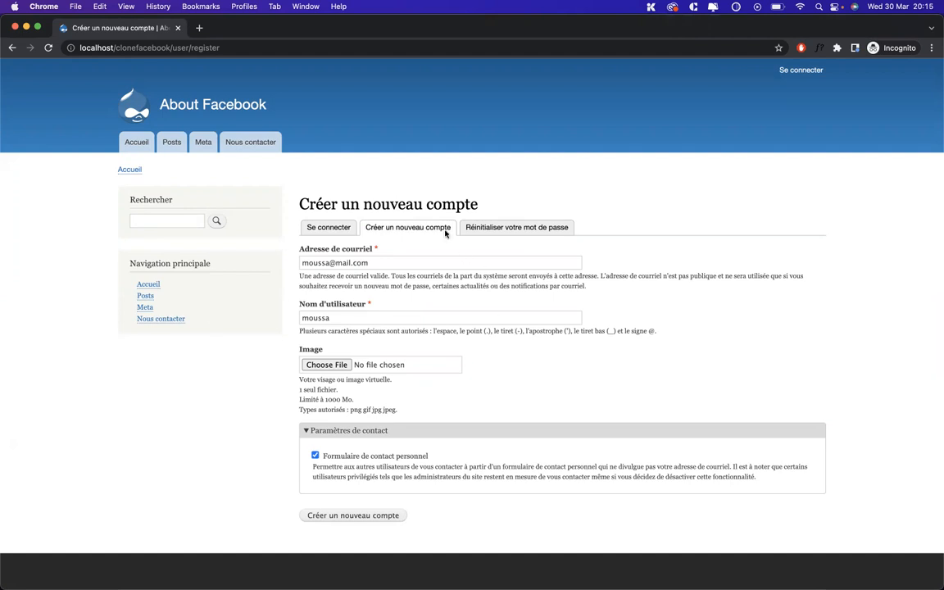
{"action": "key", "text": "ctrl+Up"}
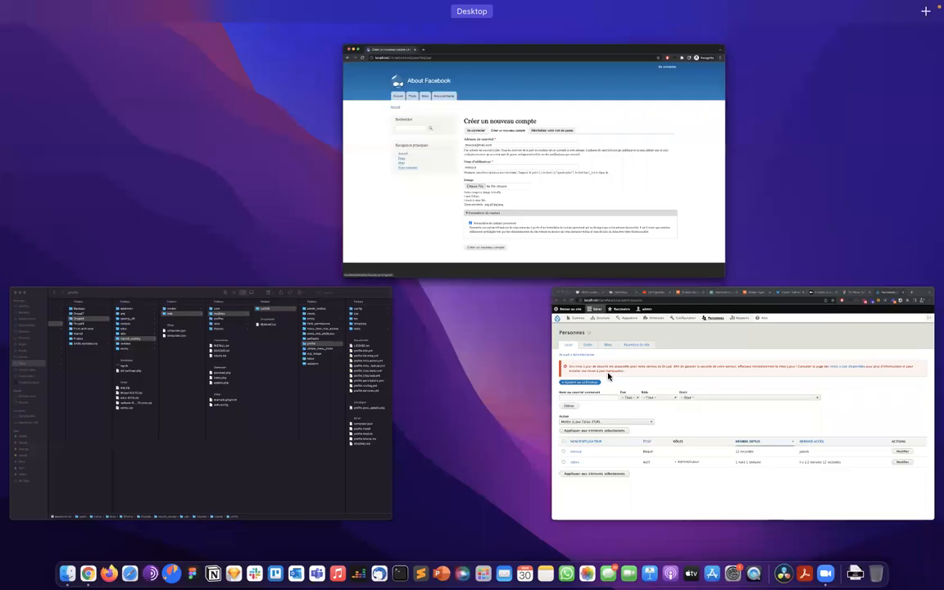
{"action": "left_click", "coordinate": [608, 376]}
{"action": "key", "text": "ctrl+Up"}
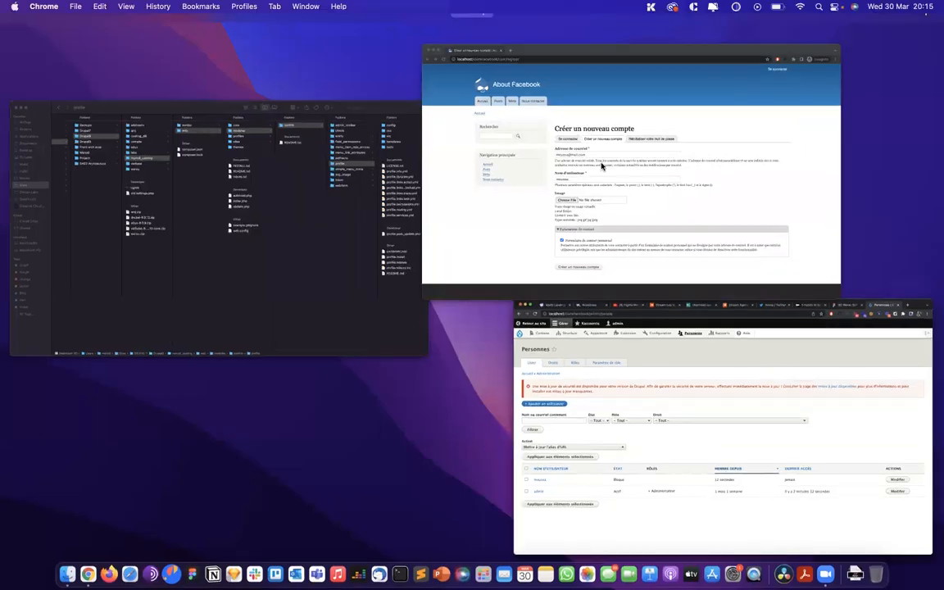
{"action": "left_click", "coordinate": [600, 164]}
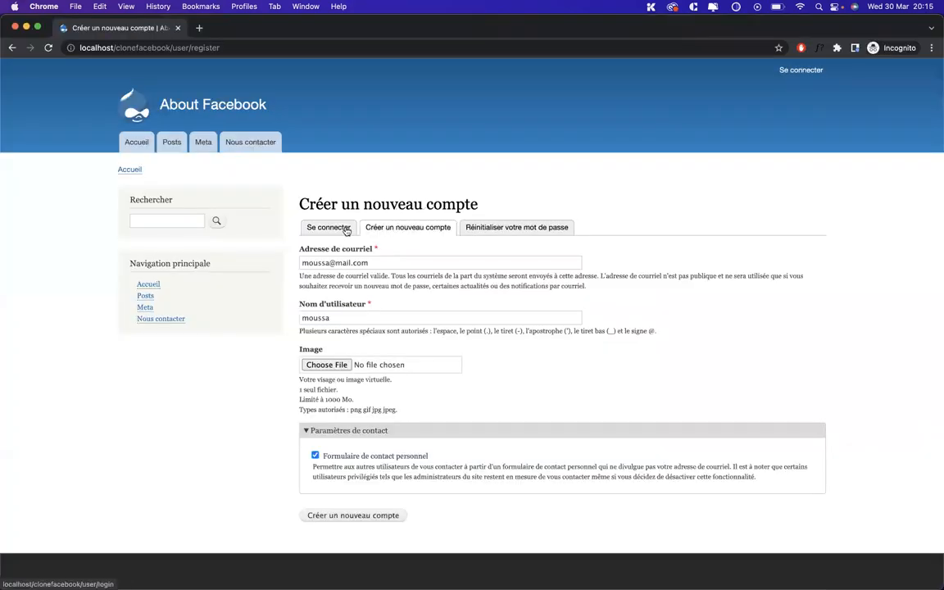
Toggle between the login and registration forms, then return to the admin Personnes list
{"action": "left_click", "coordinate": [345, 229]}
{"action": "left_click", "coordinate": [414, 229]}
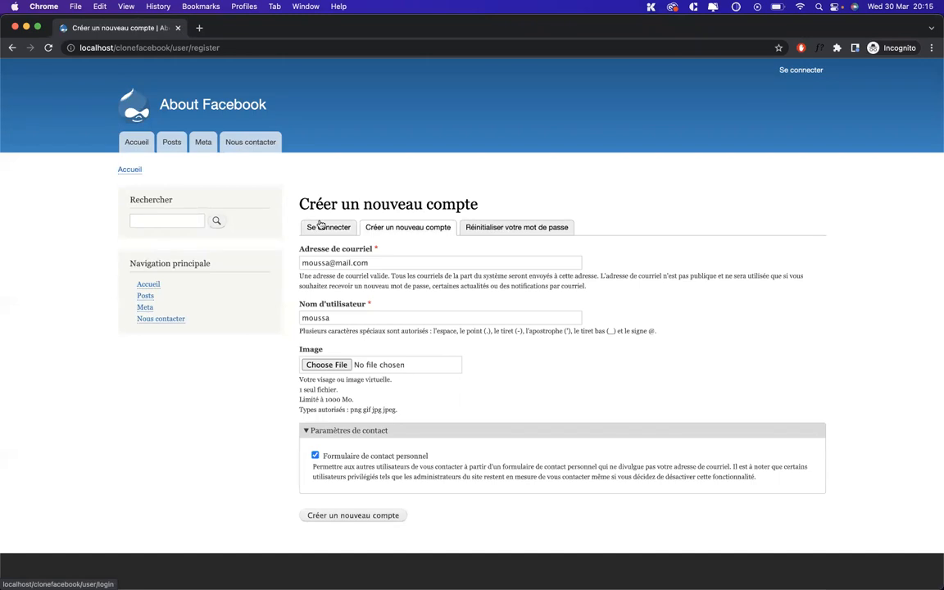
{"action": "left_click", "coordinate": [319, 225]}
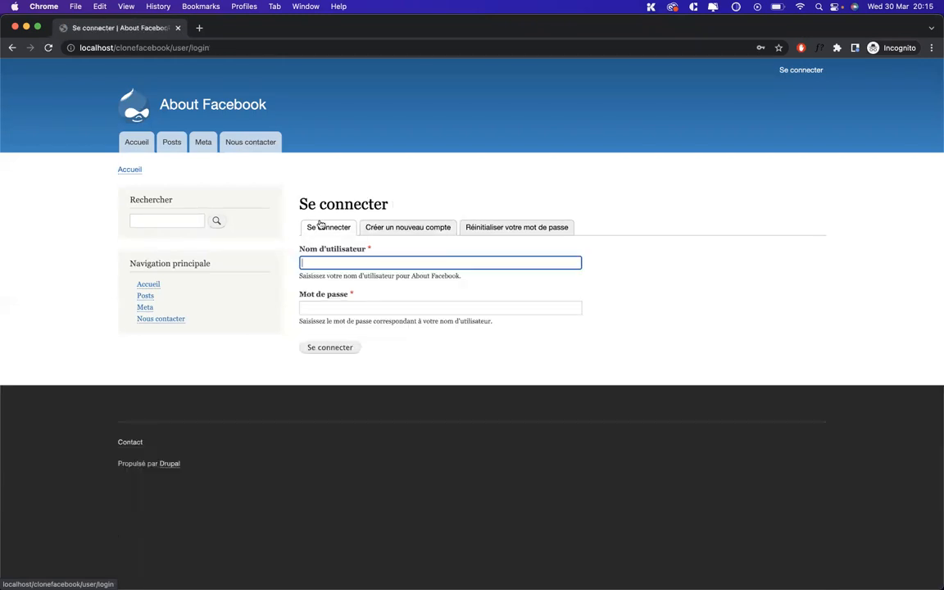
{"action": "left_click", "coordinate": [415, 229]}
{"action": "key", "text": "ctrl+Up"}
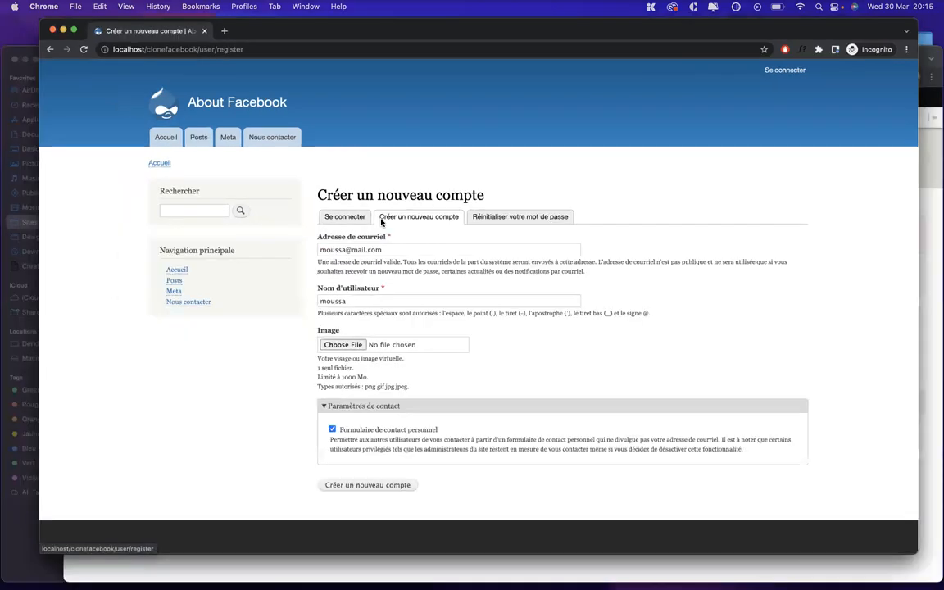
{"action": "left_click", "coordinate": [724, 345]}
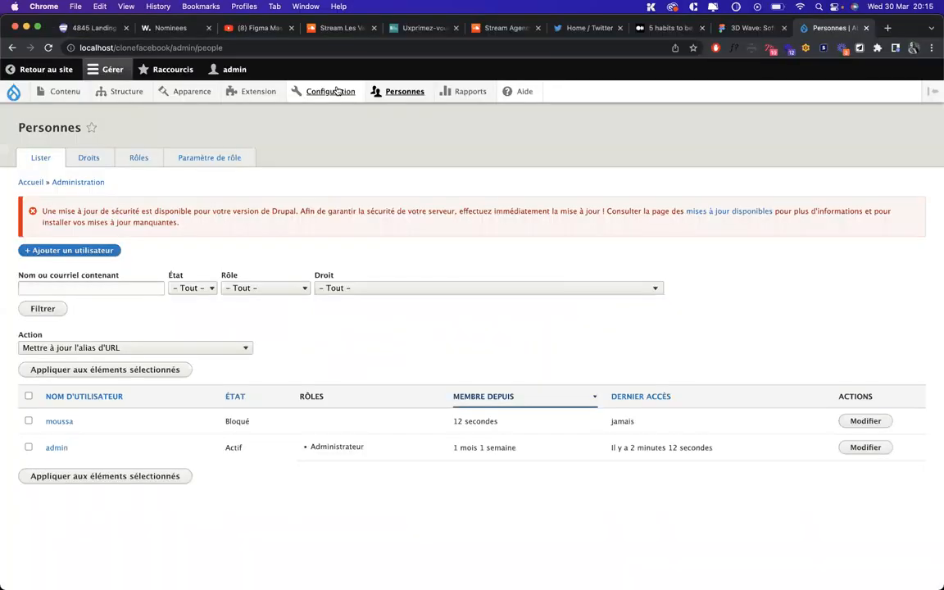
{"action": "mouse_move", "coordinate": [336, 93]}
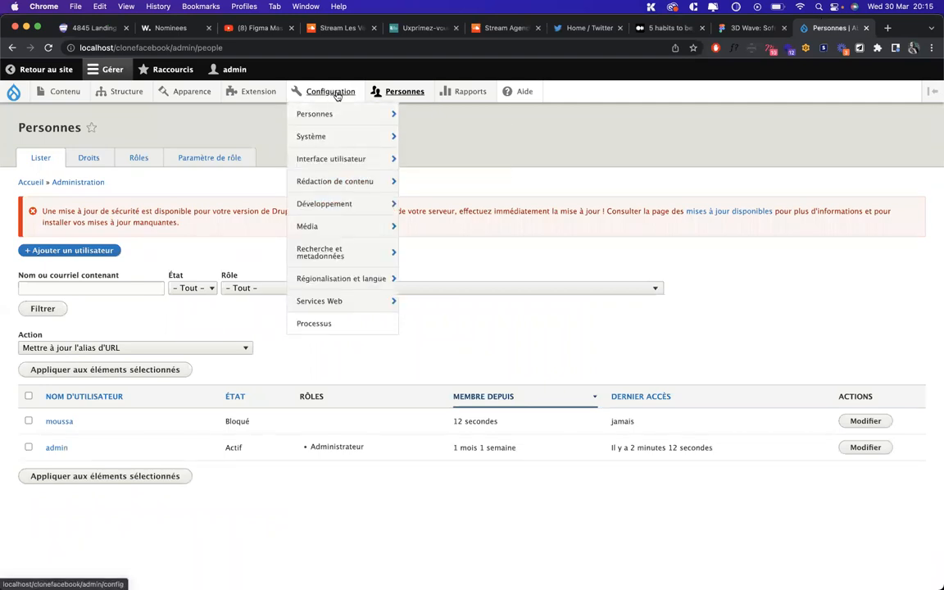
Save the account settings with account registration restricted to administrators only
{"action": "mouse_move", "coordinate": [333, 117]}
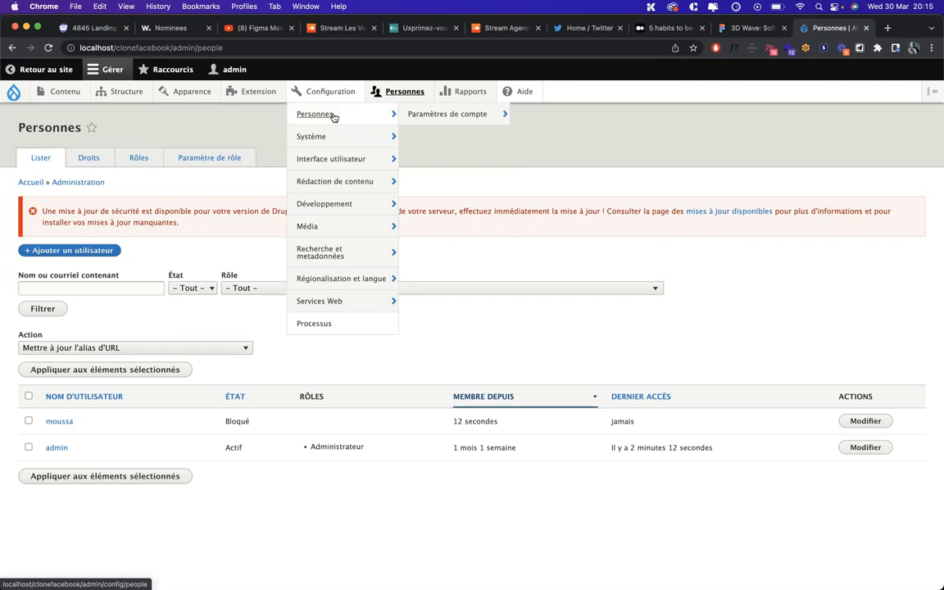
{"action": "left_click", "coordinate": [439, 114]}
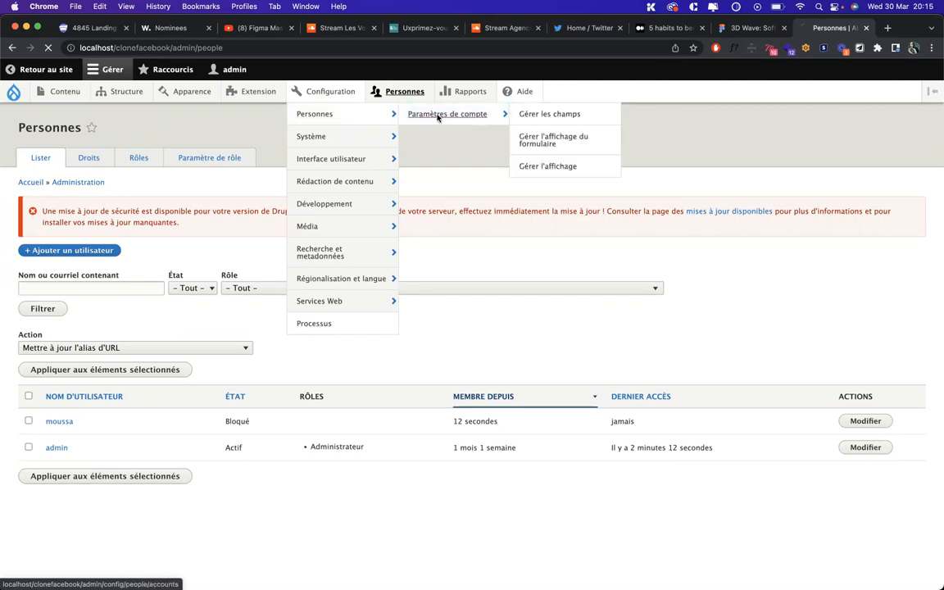
{"action": "scroll", "coordinate": [239, 421], "scroll_direction": "down", "scroll_amount": 3}
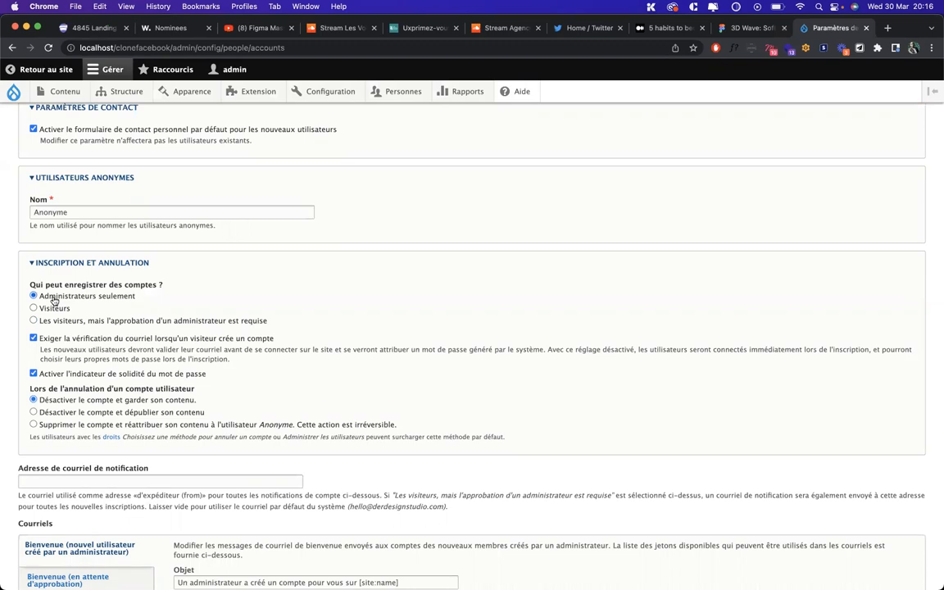
{"action": "scroll", "coordinate": [80, 379], "scroll_direction": "down", "scroll_amount": 5}
{"action": "left_click", "coordinate": [73, 530]}
Switch to the private visitor window showing the registration page
{"action": "scroll", "coordinate": [176, 416], "scroll_direction": "up", "scroll_amount": 5}
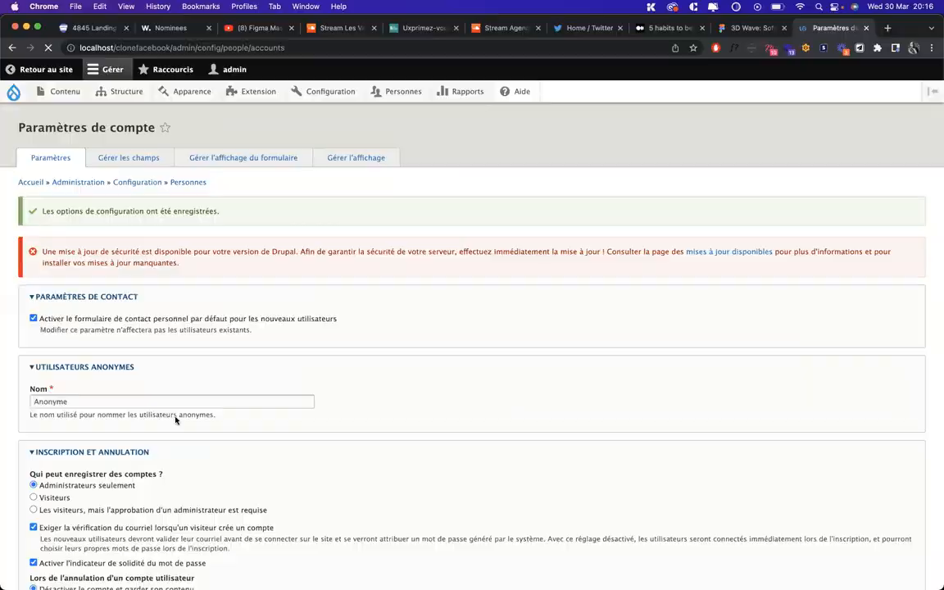
{"action": "key", "text": "ctrl+Up"}
{"action": "left_click", "coordinate": [574, 188]}
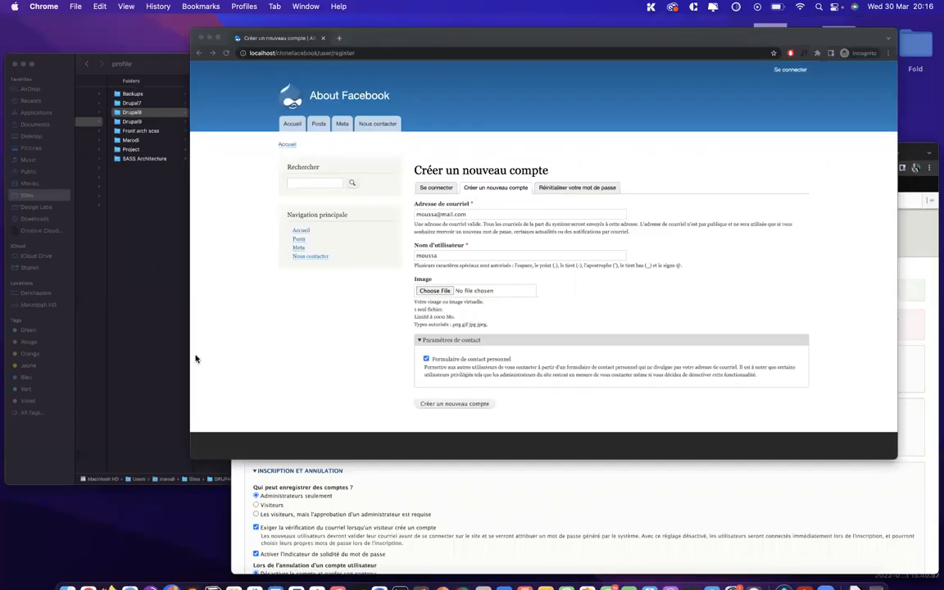
Reload the registration page as a visitor, then view the login and password reset forms
{"action": "key", "text": "super+r"}
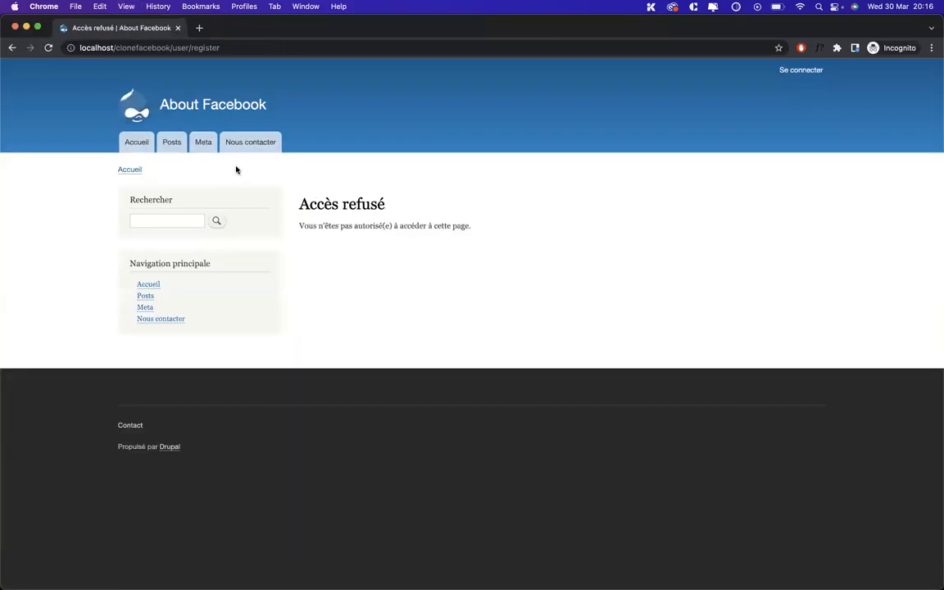
{"action": "left_click", "coordinate": [785, 72]}
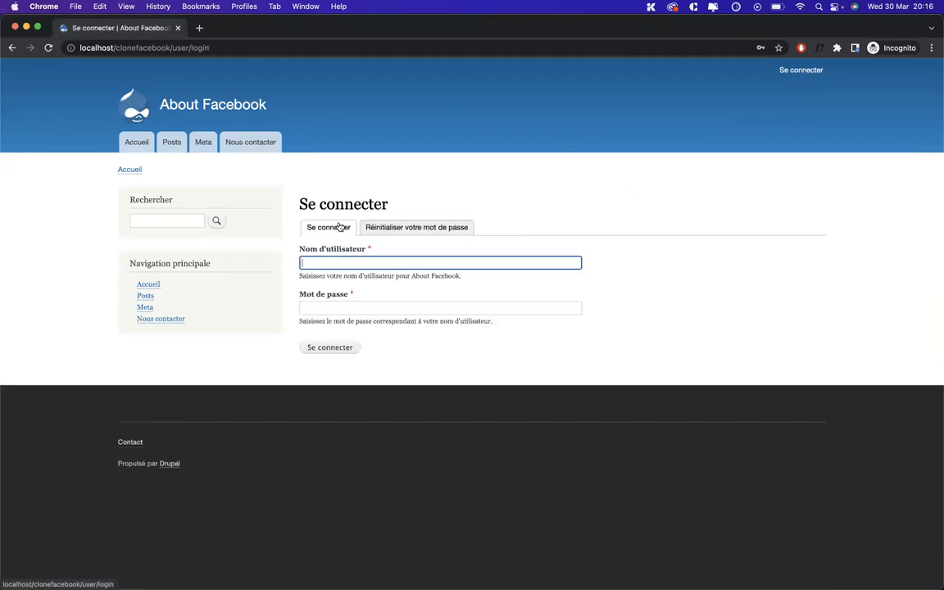
{"action": "left_click", "coordinate": [405, 227]}
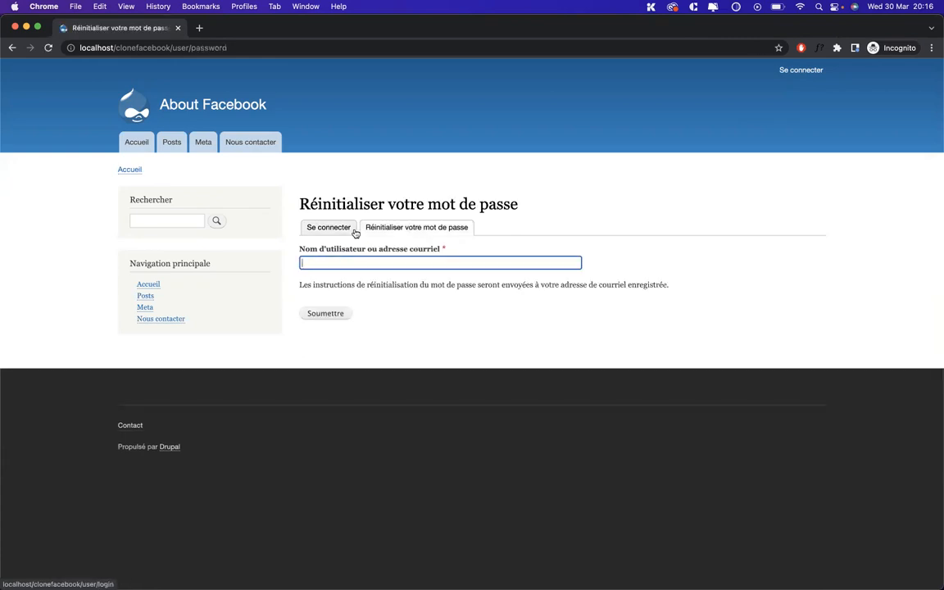
{"action": "left_click", "coordinate": [329, 232]}
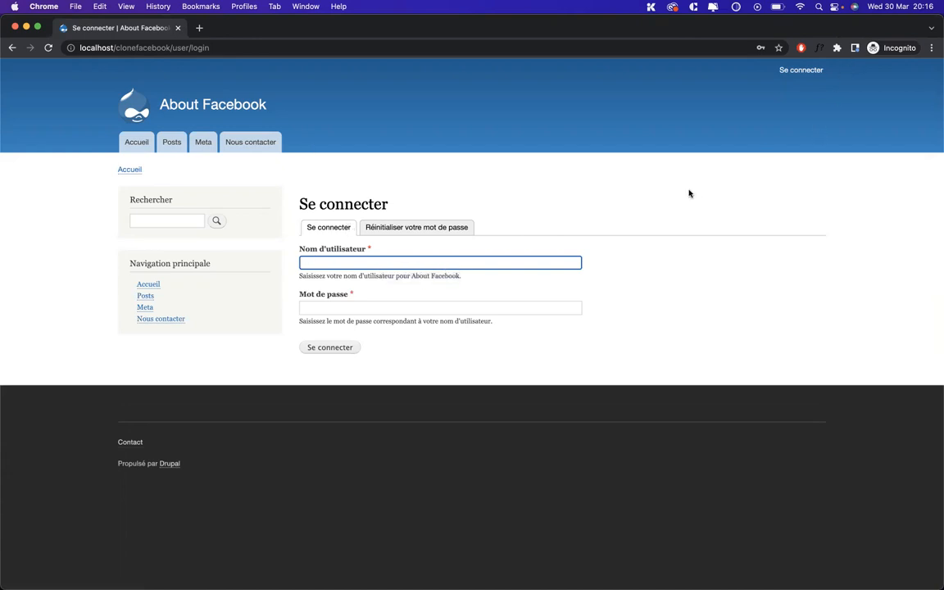
{"action": "key", "text": "ctrl+Up"}
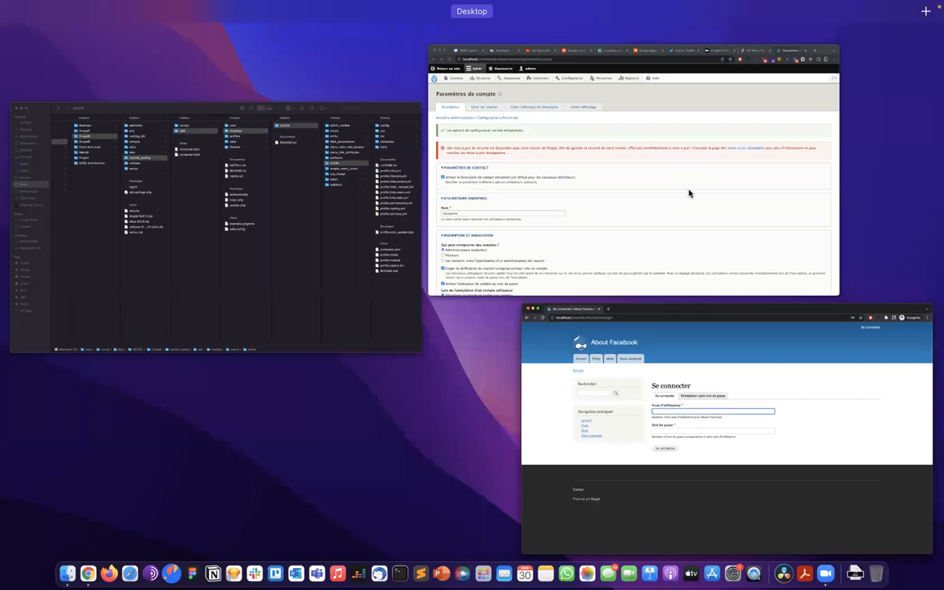
In the admin window, review the Qui peut enregistrer des comptes options, then open the Personnes user list
{"action": "left_click", "coordinate": [688, 193]}
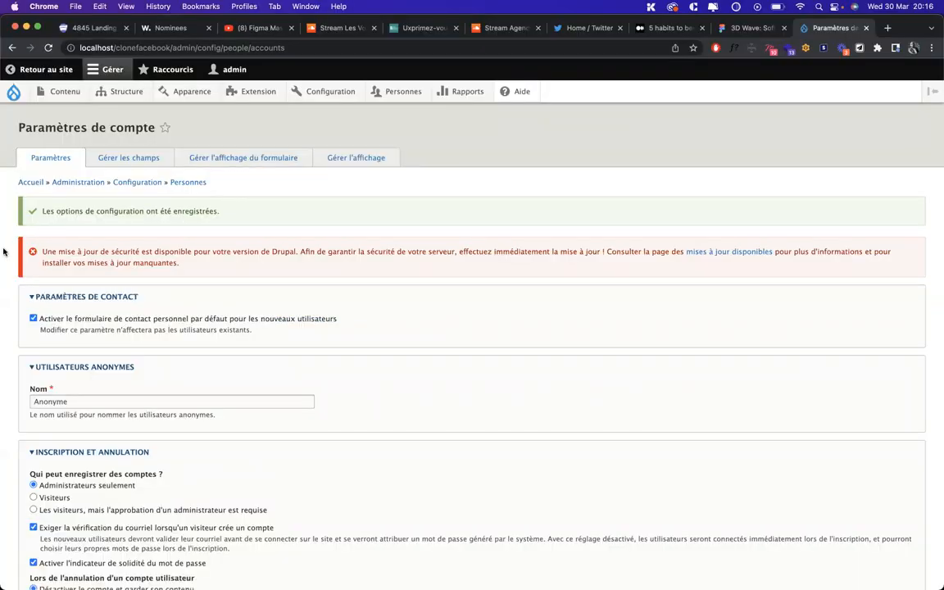
{"action": "scroll", "coordinate": [4, 252], "scroll_direction": "down", "scroll_amount": 3}
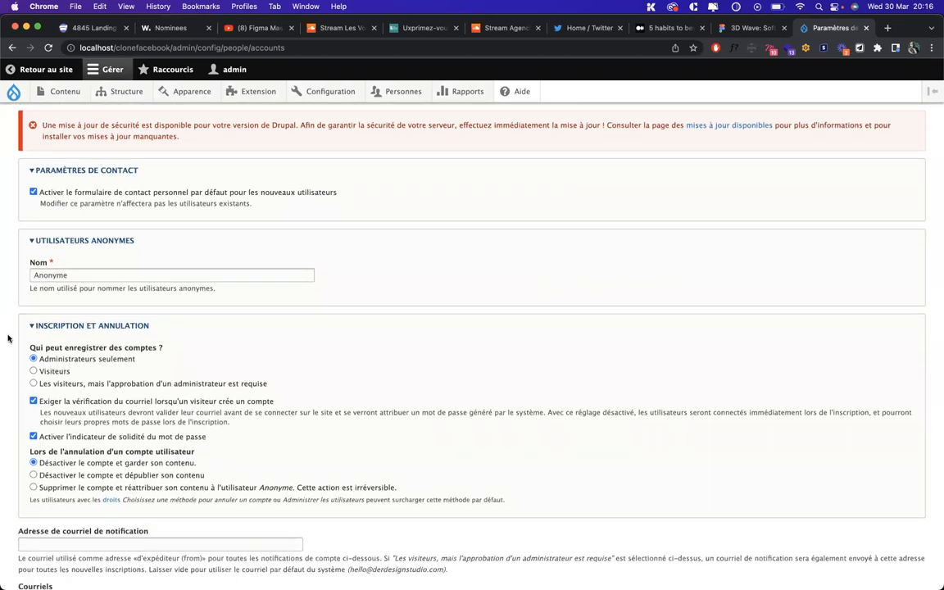
{"action": "scroll", "coordinate": [8, 338], "scroll_direction": "up", "scroll_amount": 3}
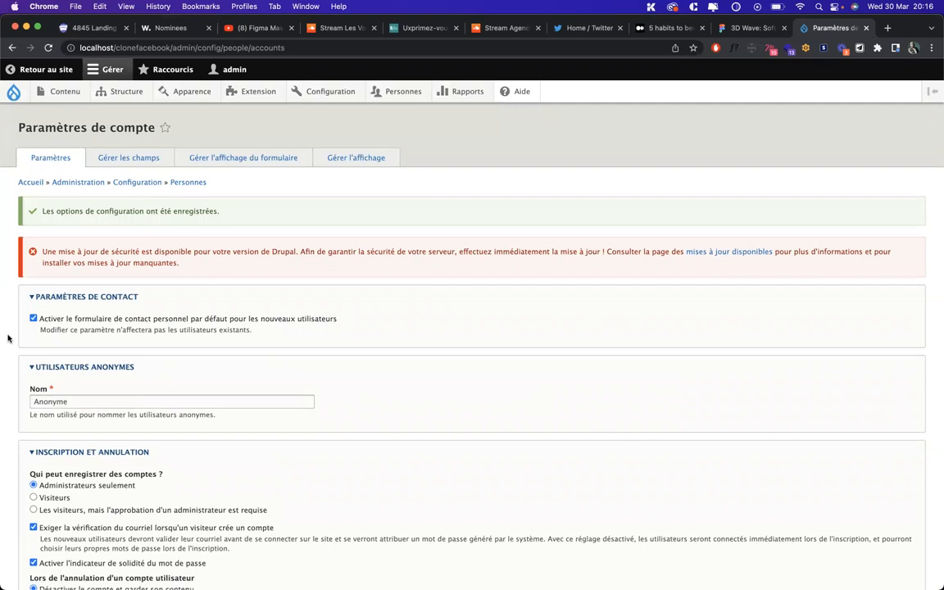
{"action": "scroll", "coordinate": [9, 339], "scroll_direction": "down", "scroll_amount": 4}
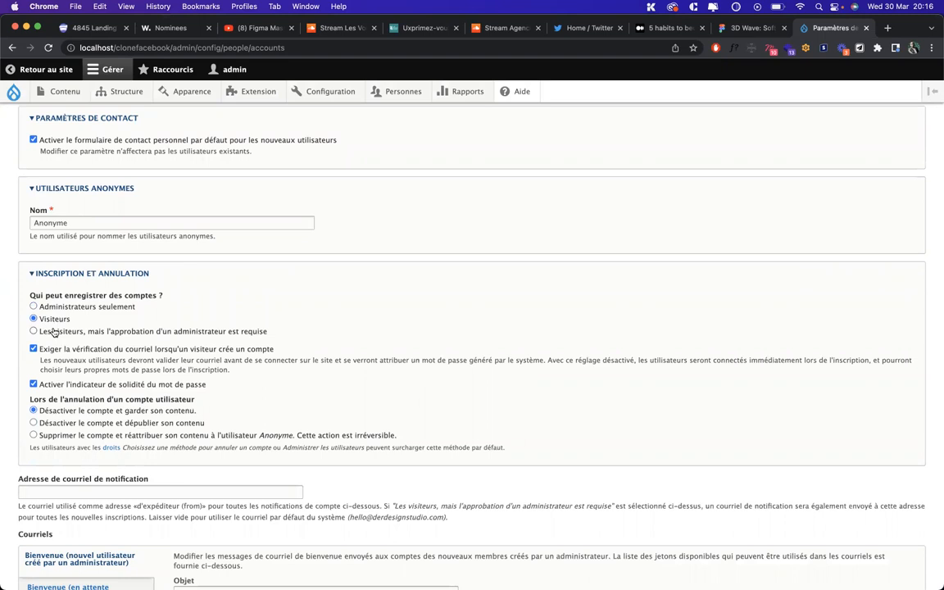
{"action": "left_click", "coordinate": [55, 332]}
{"action": "scroll", "coordinate": [345, 276], "scroll_direction": "up", "scroll_amount": 2}
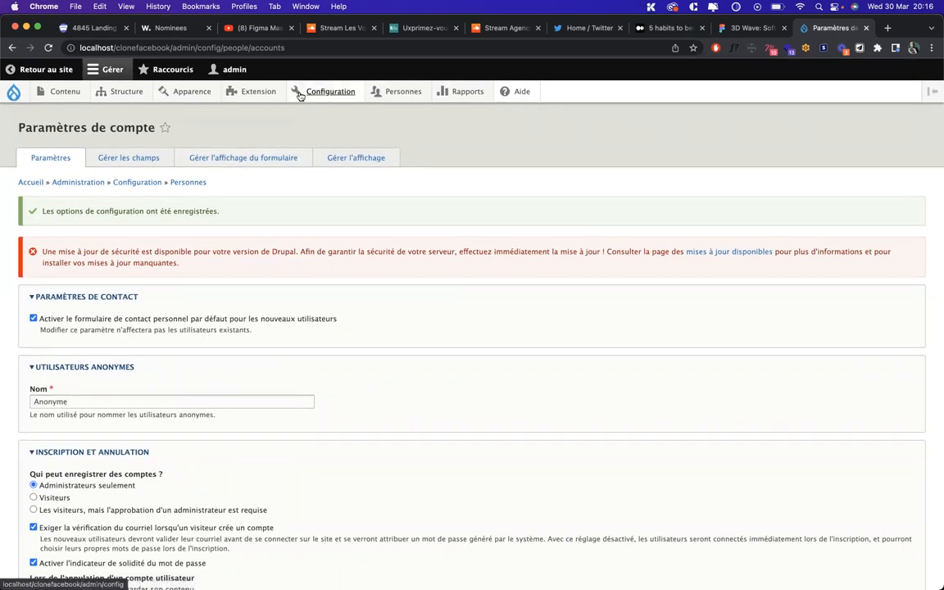
{"action": "mouse_move", "coordinate": [326, 92]}
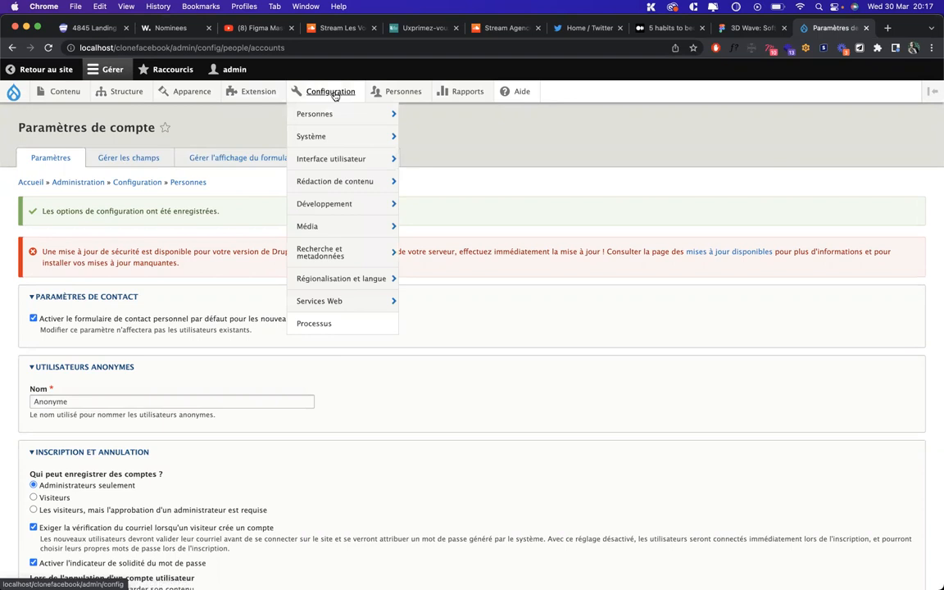
{"action": "left_click", "coordinate": [397, 91]}
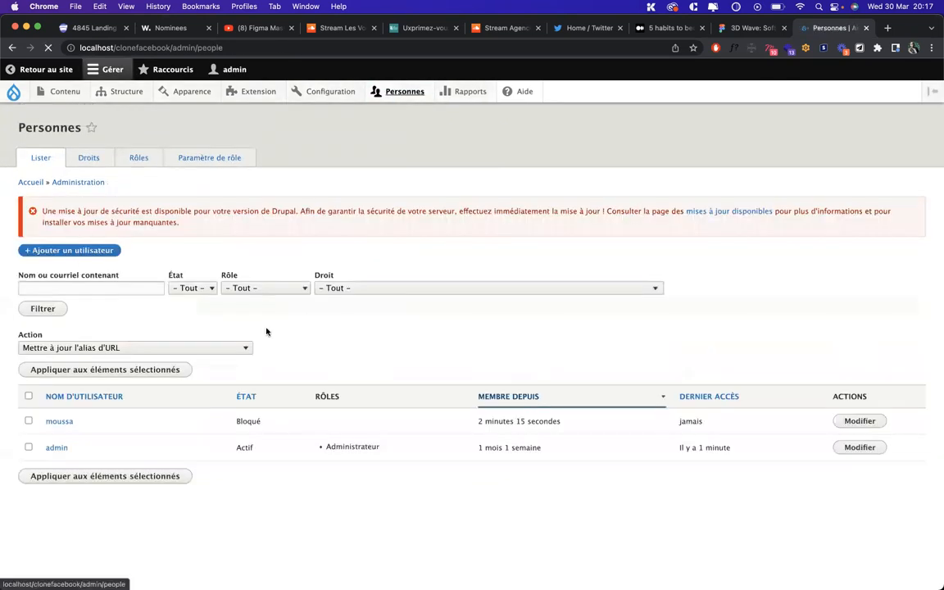
Delete the Client role from the Rôles list
{"action": "left_click", "coordinate": [138, 157]}
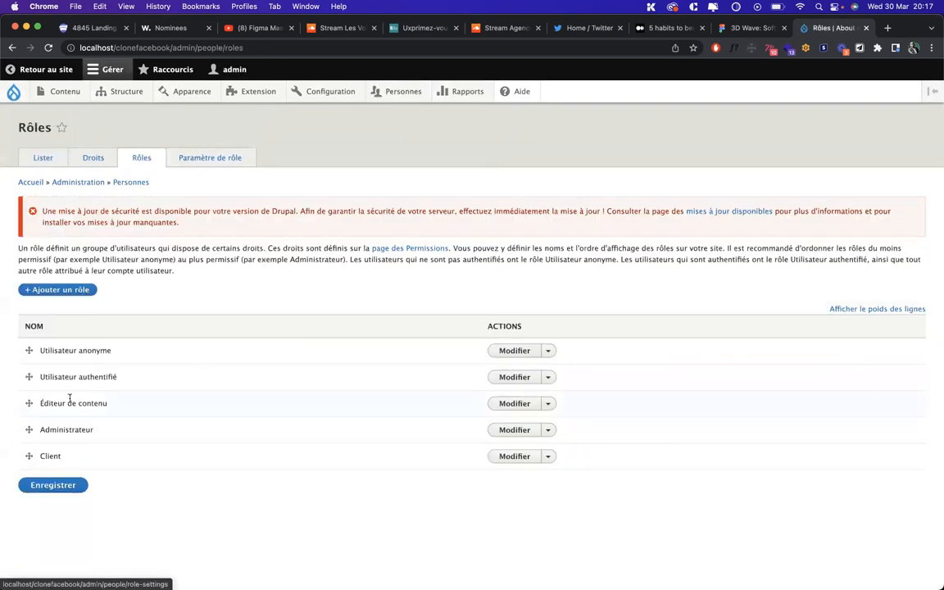
{"action": "left_click", "coordinate": [549, 458]}
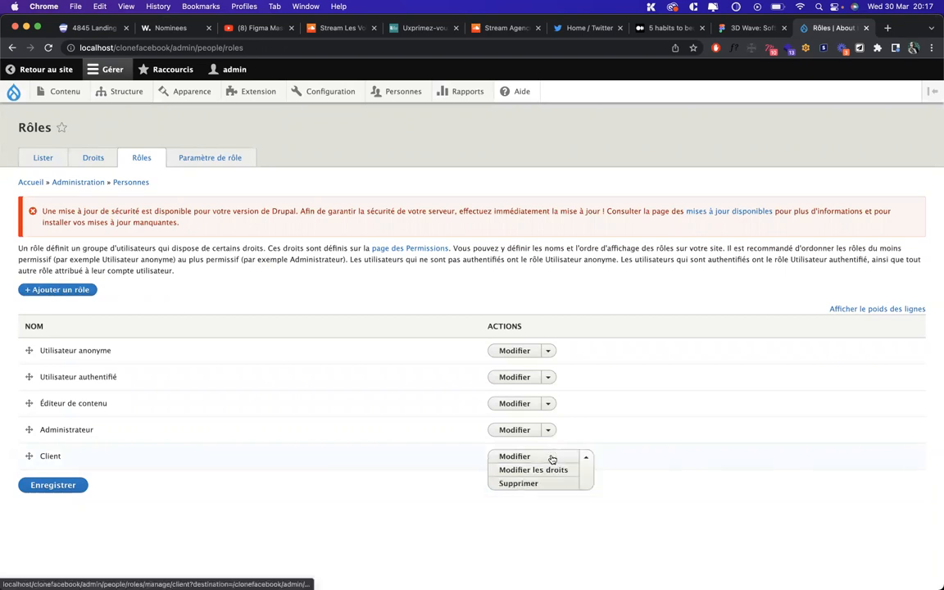
{"action": "left_click", "coordinate": [515, 484]}
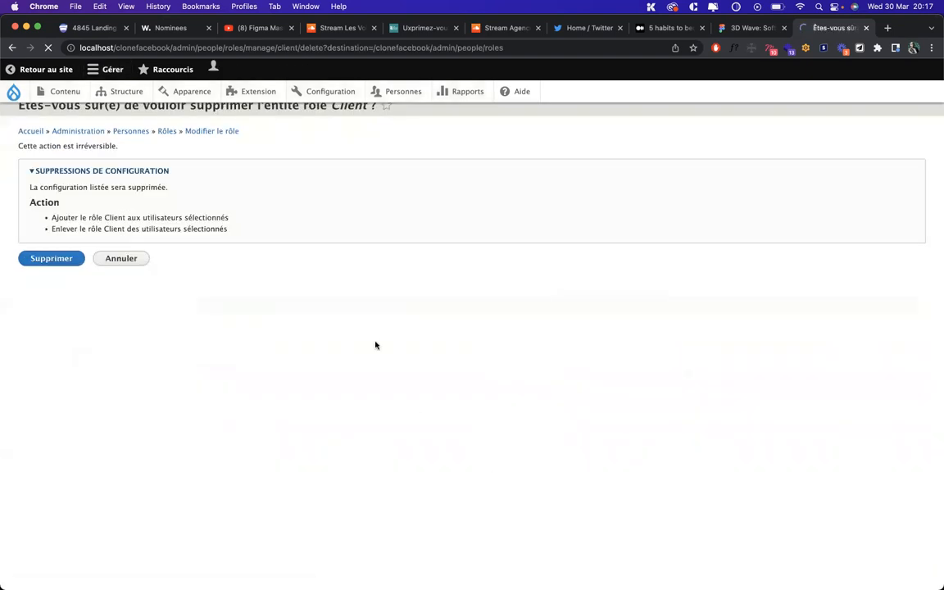
{"action": "left_click", "coordinate": [49, 260]}
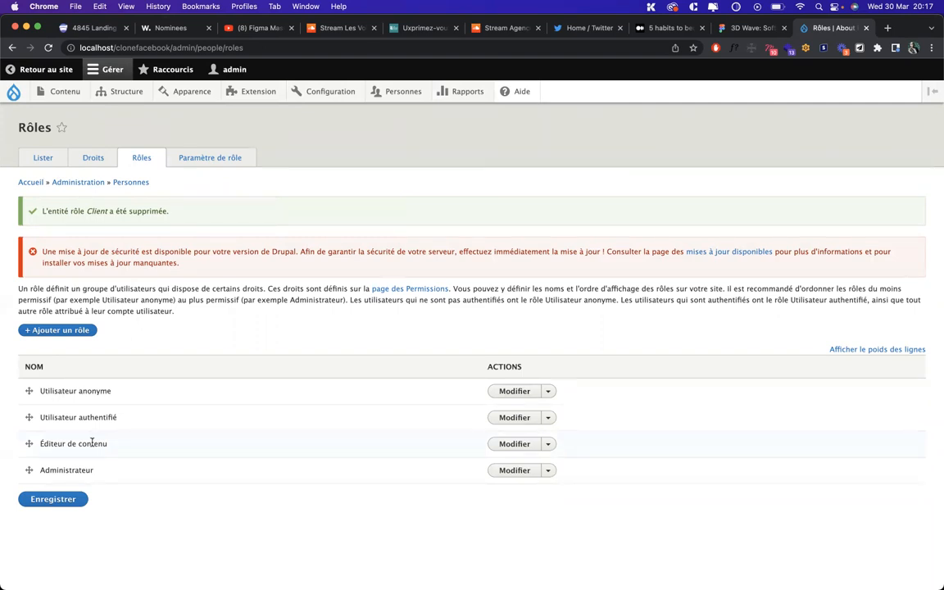
Highlight the Utilisateur authentifié role name, then return to the Personnes user list
{"action": "triple_click", "coordinate": [85, 417]}
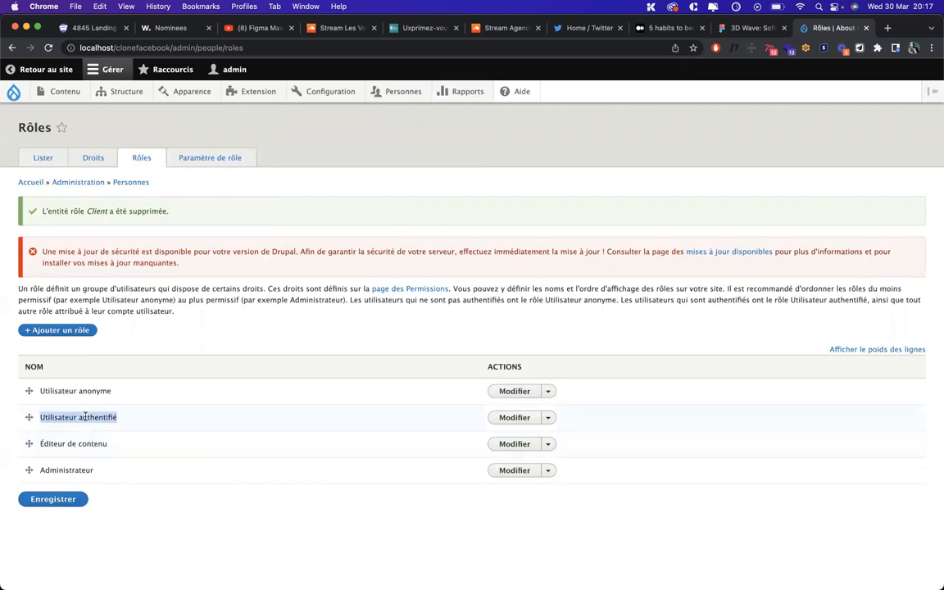
{"action": "left_click", "coordinate": [190, 426]}
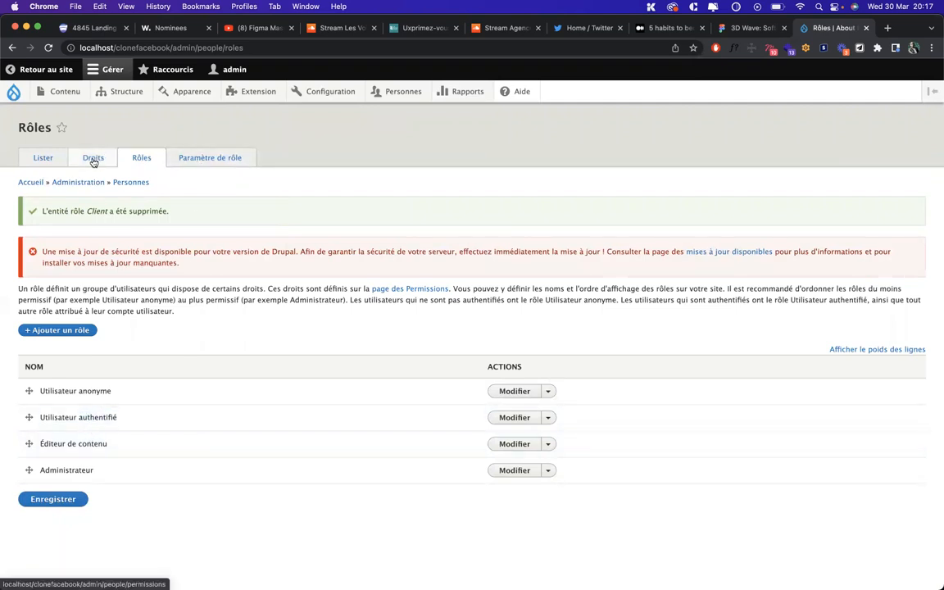
{"action": "left_click", "coordinate": [33, 167]}
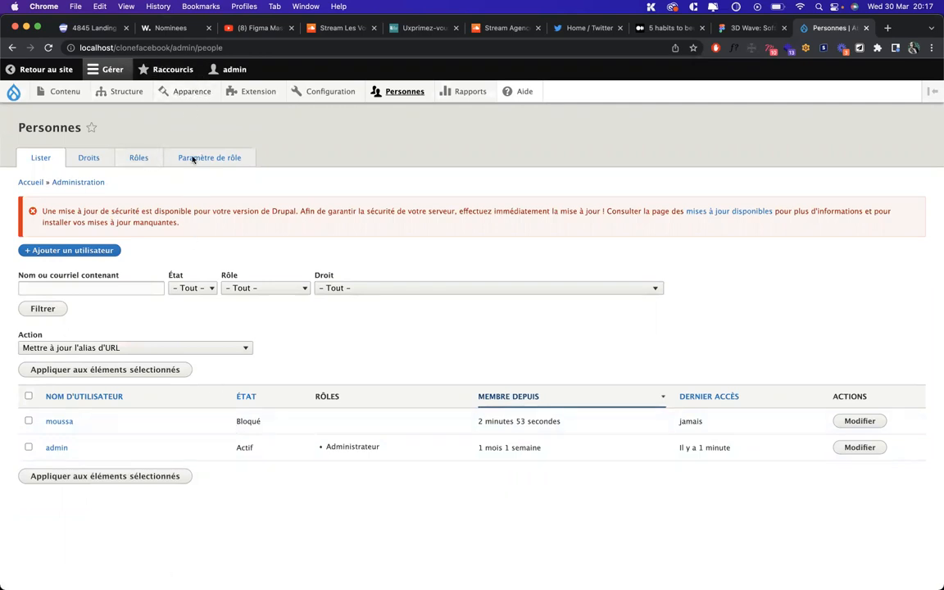
{"action": "left_click", "coordinate": [138, 158]}
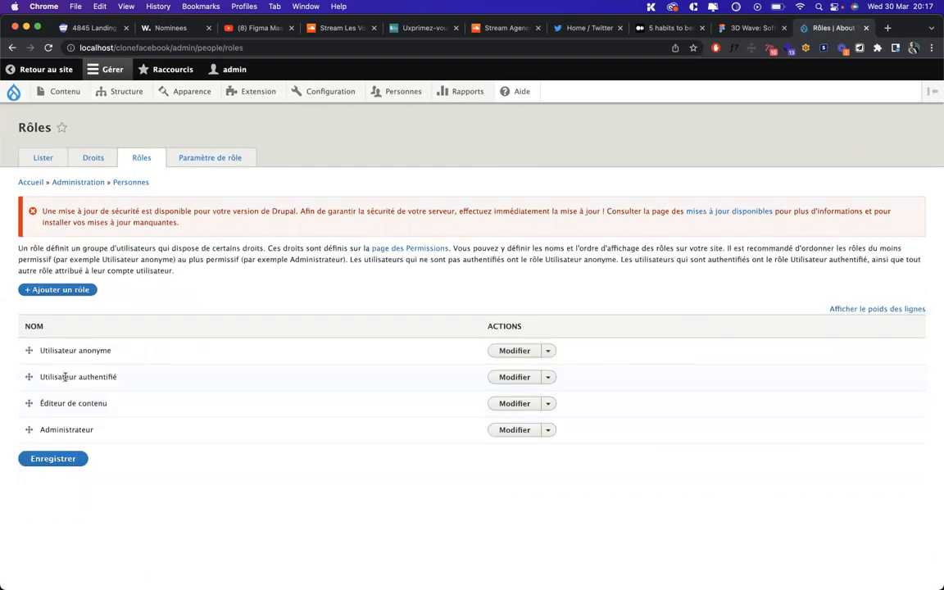
{"action": "triple_click", "coordinate": [65, 377]}
{"action": "left_click", "coordinate": [43, 158]}
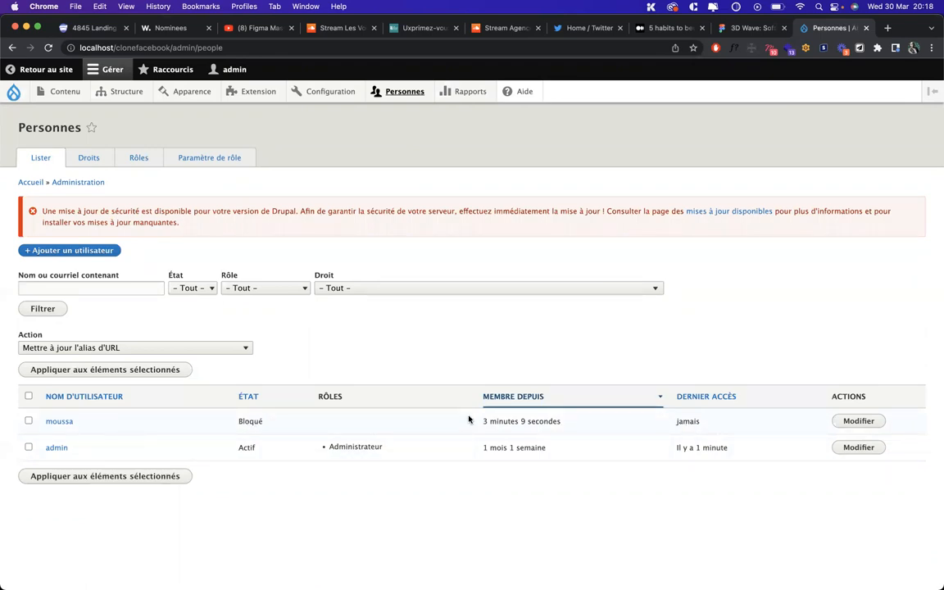
{"action": "left_click", "coordinate": [147, 161]}
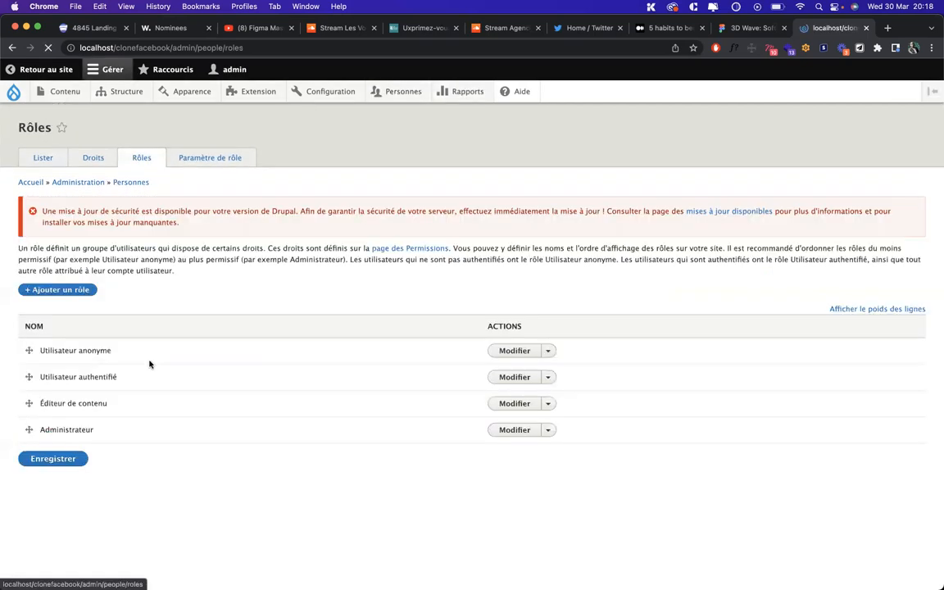
{"action": "triple_click", "coordinate": [59, 350]}
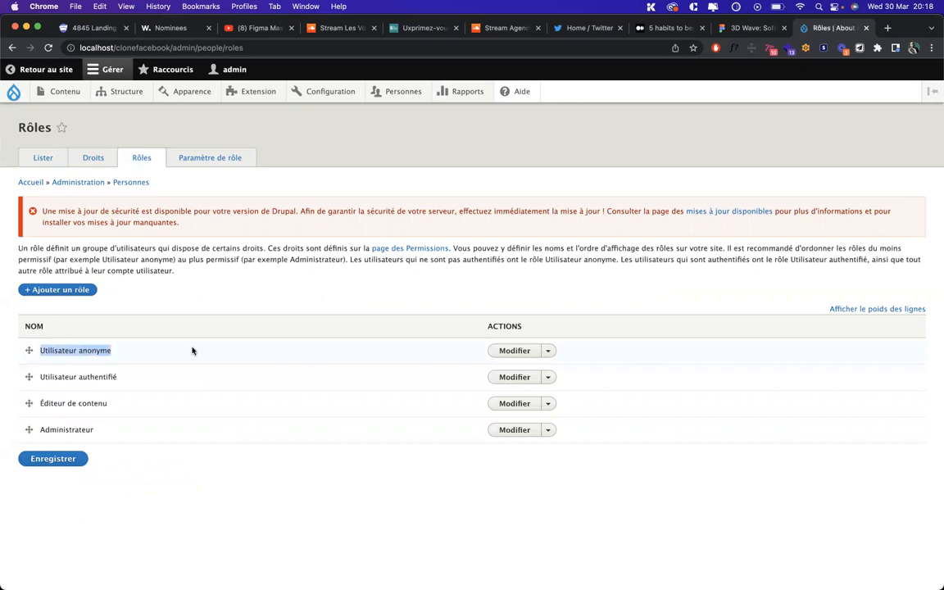
{"action": "left_click", "coordinate": [90, 161]}
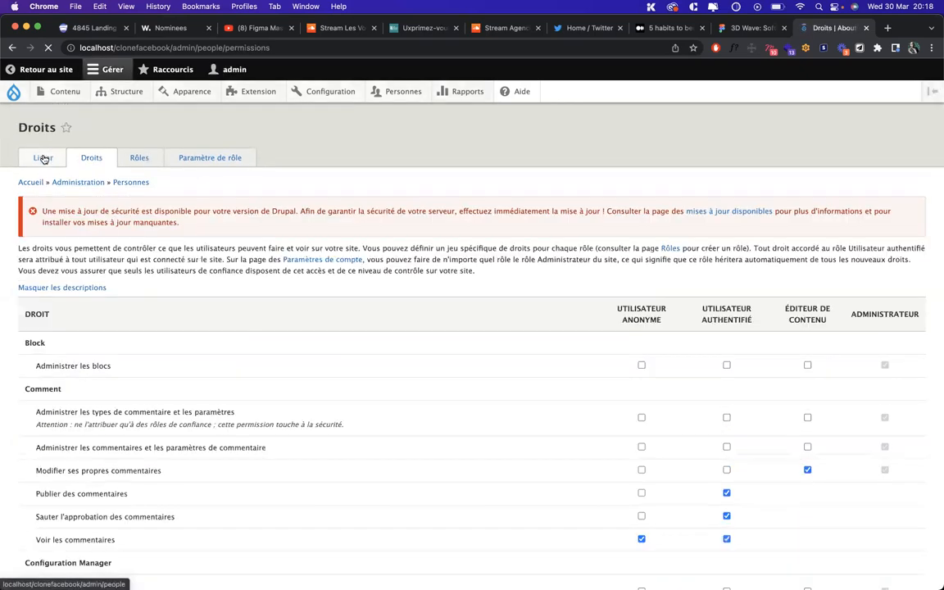
{"action": "left_click", "coordinate": [44, 159]}
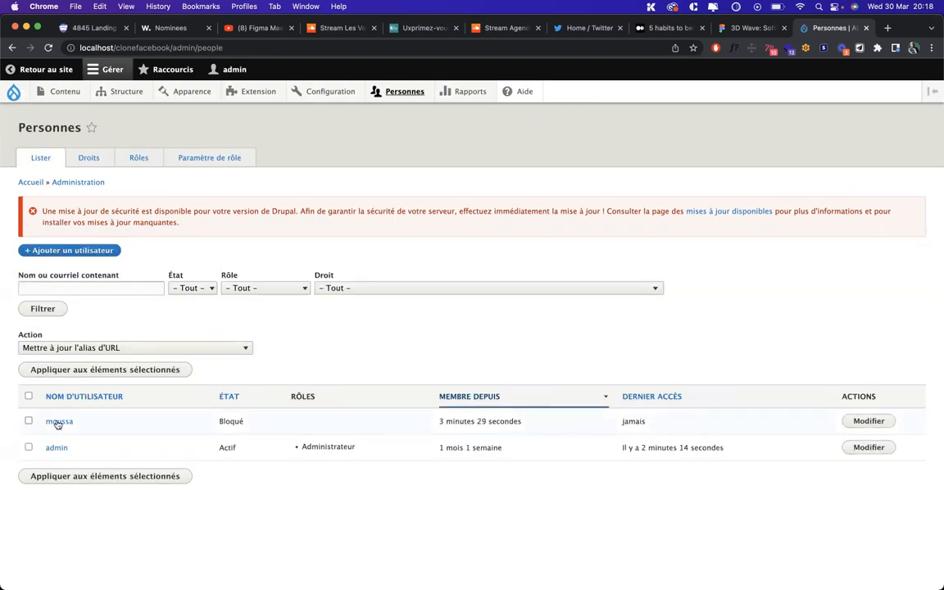
Edit the new user's account and set its status to Actif
{"action": "left_click", "coordinate": [867, 420]}
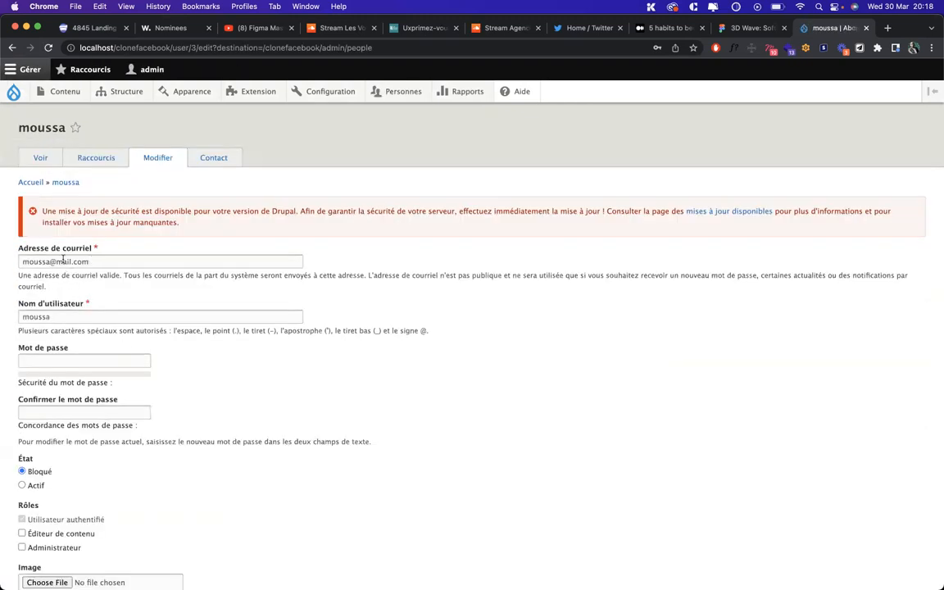
{"action": "scroll", "coordinate": [33, 331], "scroll_direction": "down", "scroll_amount": 3}
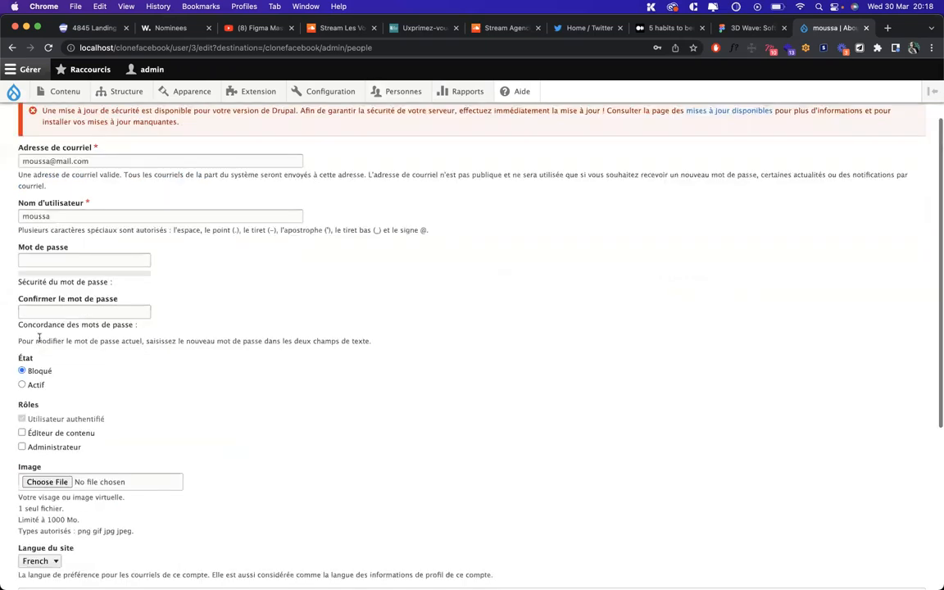
{"action": "left_click", "coordinate": [34, 385]}
{"action": "scroll", "coordinate": [57, 328], "scroll_direction": "down", "scroll_amount": 3}
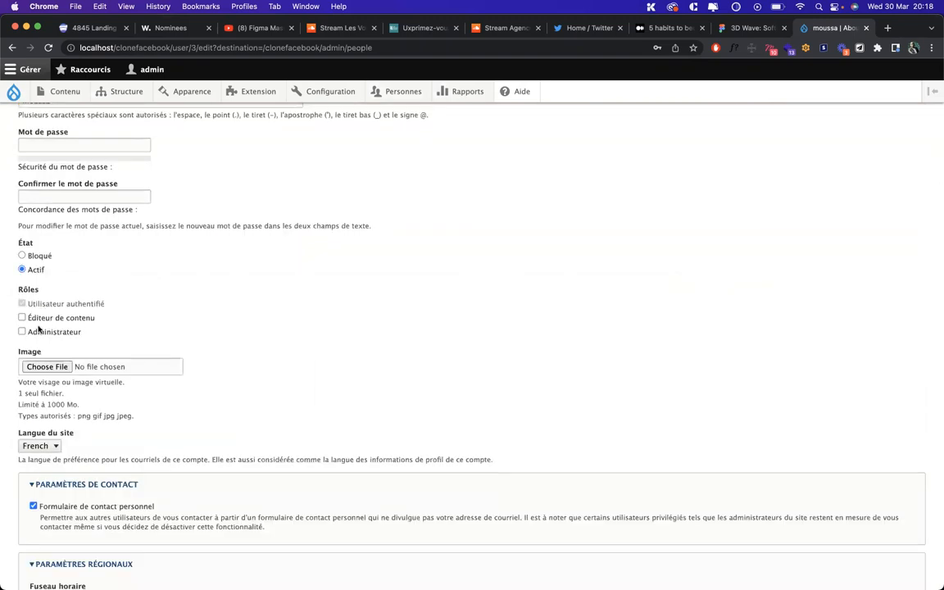
{"action": "scroll", "coordinate": [232, 243], "scroll_direction": "up", "scroll_amount": 2}
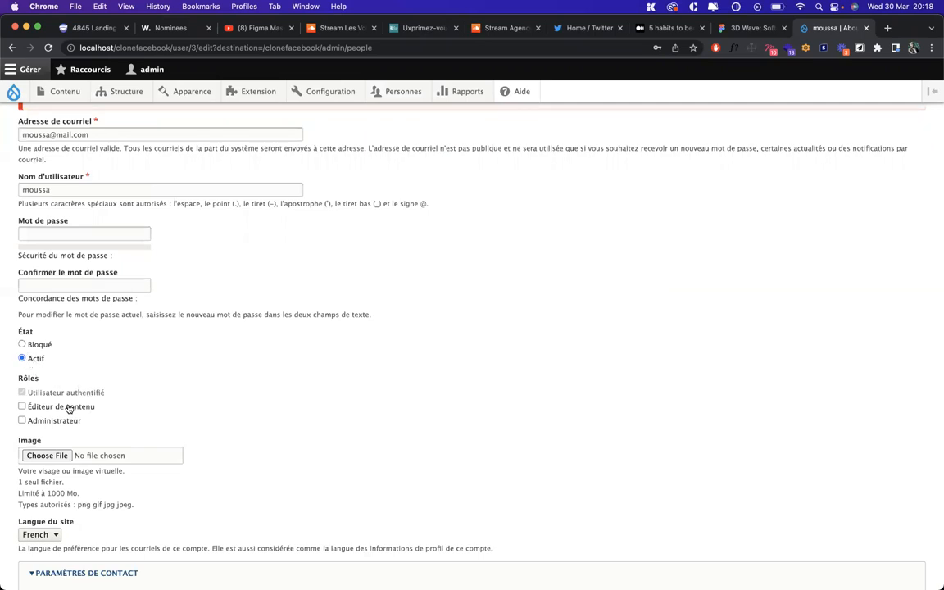
{"action": "scroll", "coordinate": [69, 409], "scroll_direction": "down", "scroll_amount": 3}
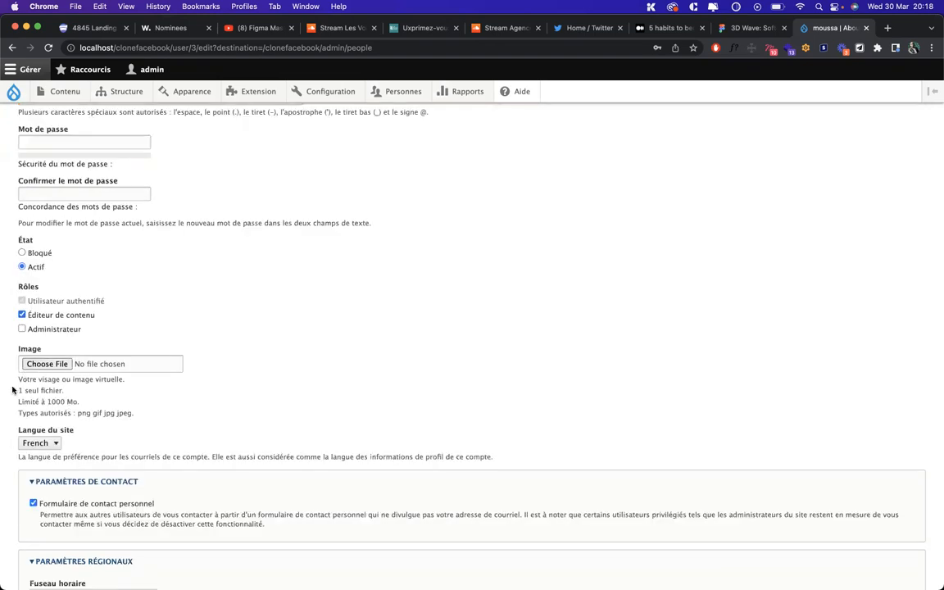
{"action": "scroll", "coordinate": [41, 394], "scroll_direction": "down", "scroll_amount": 5}
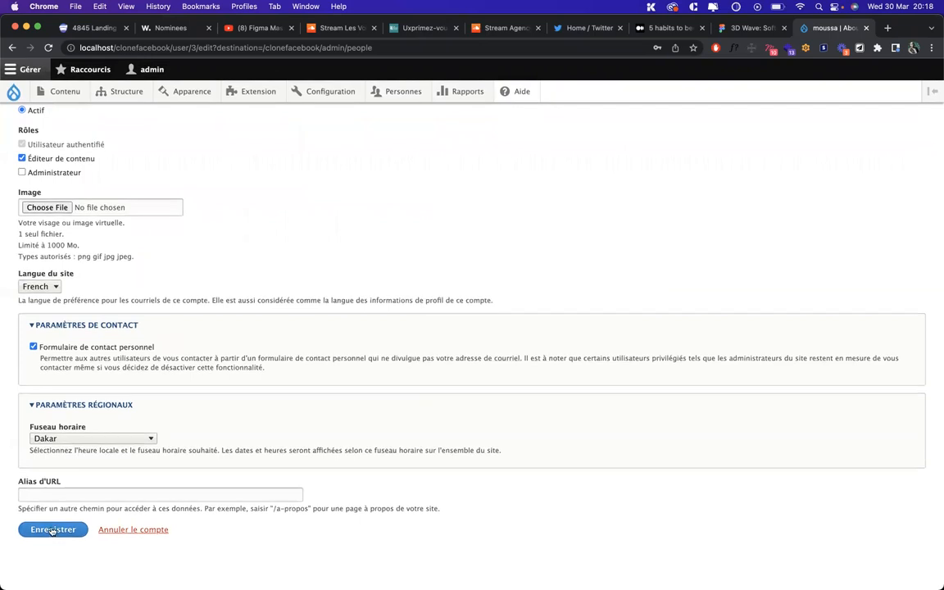
Enter a URL alias for the account and save the changes
{"action": "left_click", "coordinate": [49, 492]}
{"action": "type", "text": "/"}
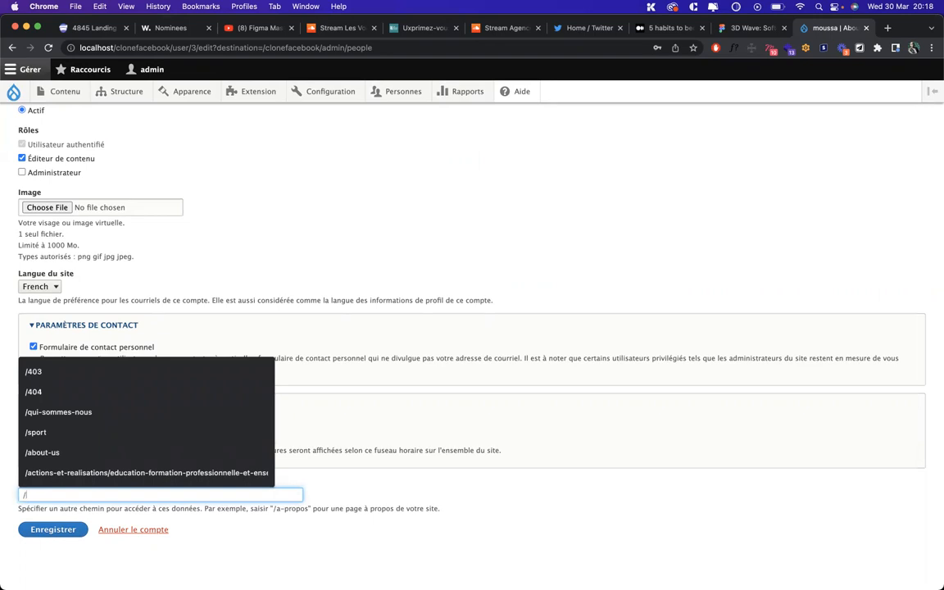
{"action": "type", "text": "moussa"}
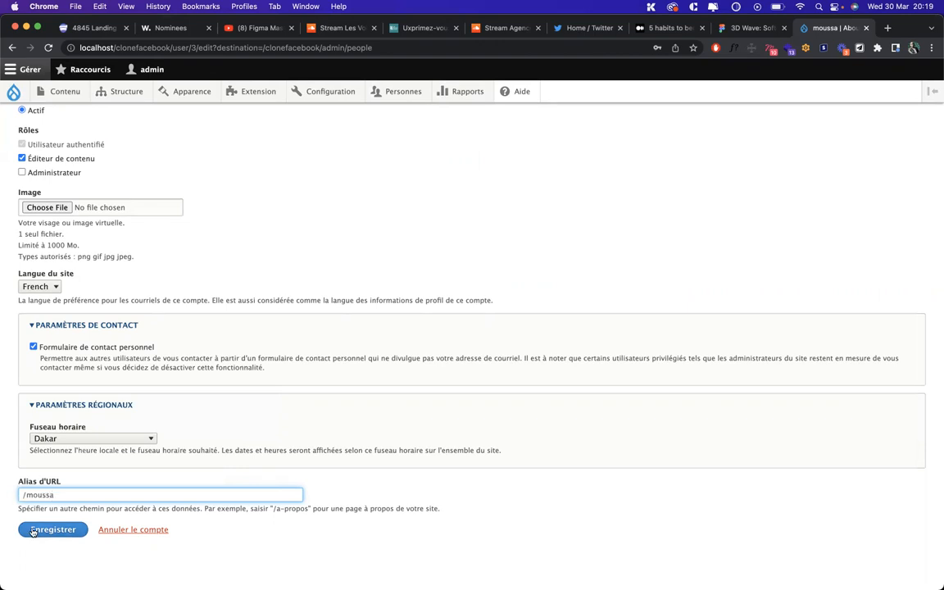
{"action": "left_click", "coordinate": [31, 529]}
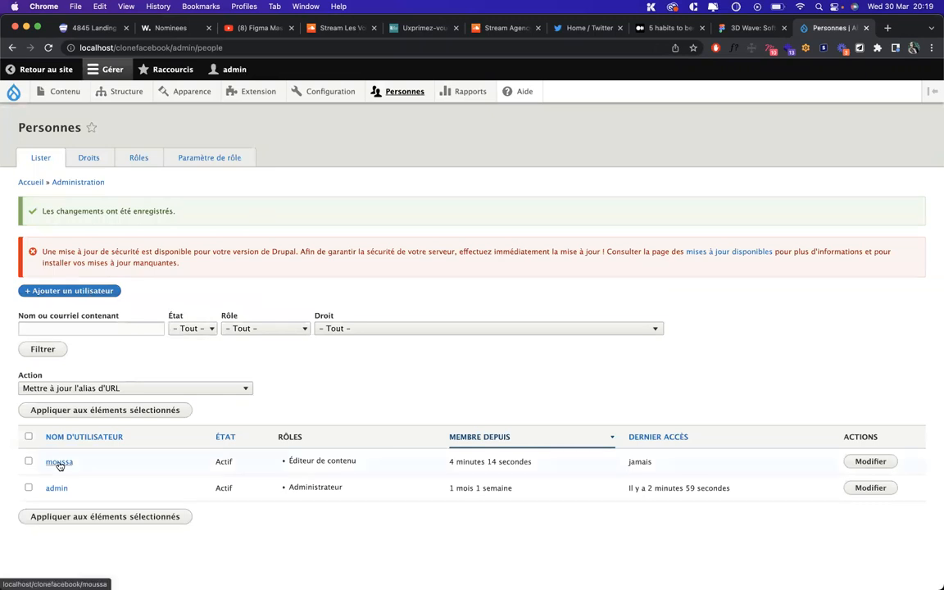
View the new user's profile and select its member-since line
{"action": "left_click", "coordinate": [59, 463]}
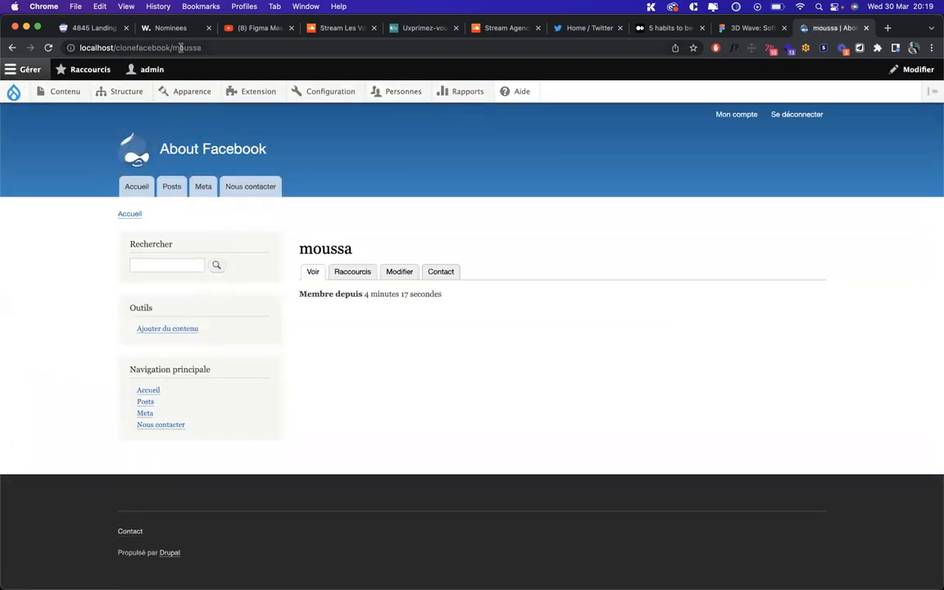
{"action": "double_click", "coordinate": [371, 293]}
{"action": "triple_click", "coordinate": [370, 293]}
{"action": "left_click", "coordinate": [503, 324]}
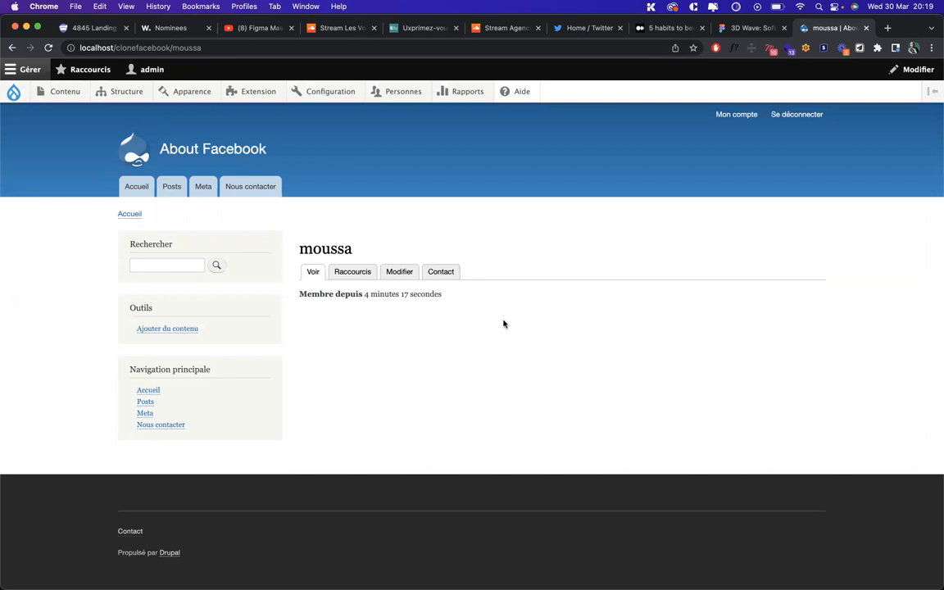
Go to Personnes and open the Droits permissions page
{"action": "mouse_move", "coordinate": [65, 92]}
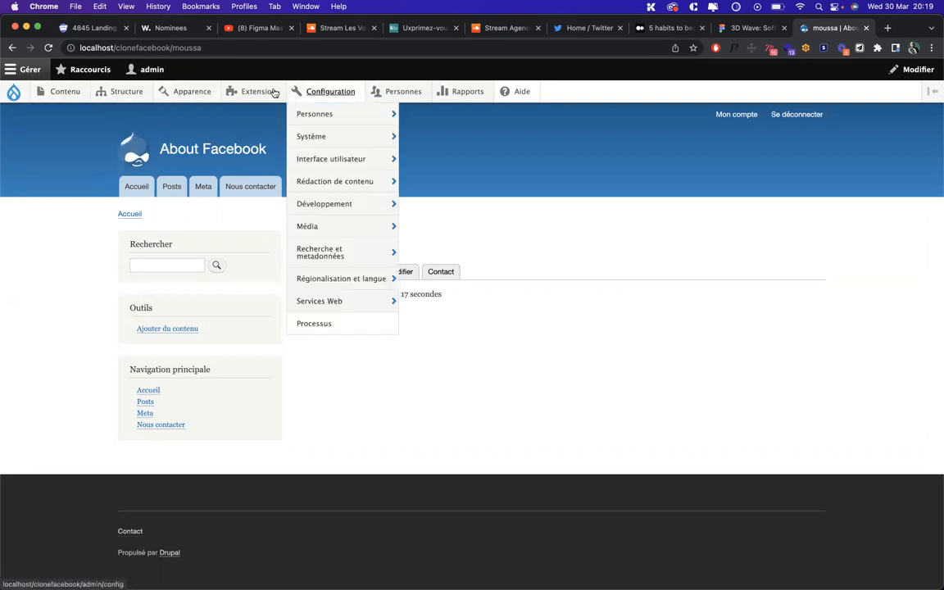
{"action": "left_click", "coordinate": [391, 95]}
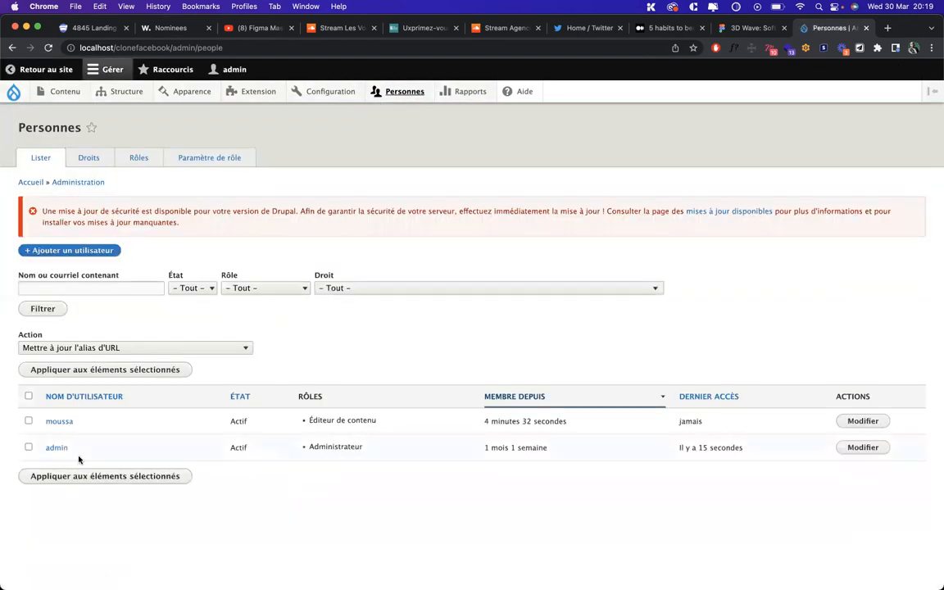
{"action": "left_click", "coordinate": [91, 158]}
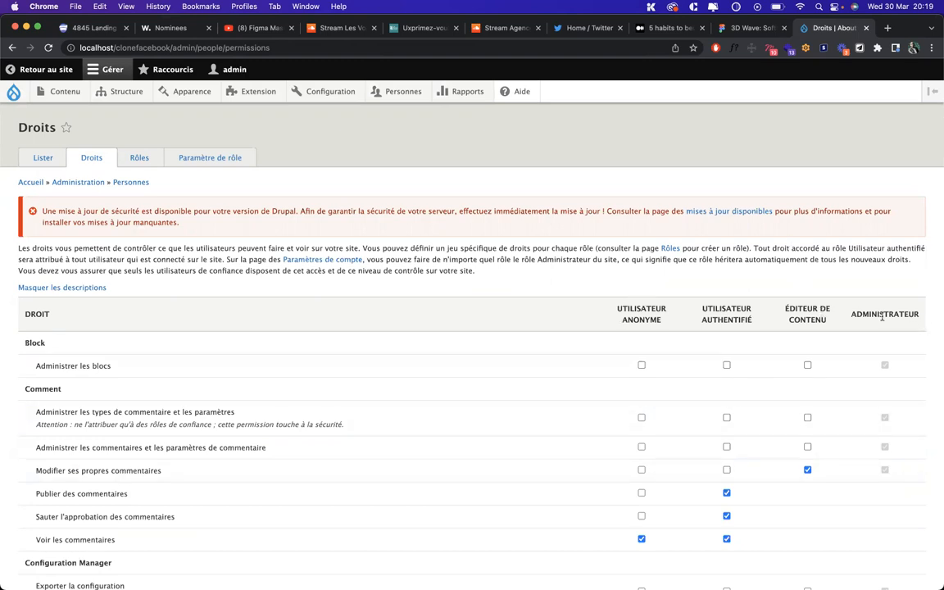
{"action": "scroll", "coordinate": [887, 395], "scroll_direction": "down", "scroll_amount": 15}
{"action": "scroll", "coordinate": [888, 399], "scroll_direction": "down", "scroll_amount": 10}
{"action": "scroll", "coordinate": [820, 168], "scroll_direction": "up", "scroll_amount": 20}
{"action": "scroll", "coordinate": [820, 190], "scroll_direction": "up", "scroll_amount": 20}
{"action": "scroll", "coordinate": [811, 381], "scroll_direction": "down", "scroll_amount": 2}
{"action": "scroll", "coordinate": [811, 381], "scroll_direction": "down", "scroll_amount": 12}
{"action": "scroll", "coordinate": [812, 381], "scroll_direction": "down", "scroll_amount": 10}
{"action": "scroll", "coordinate": [811, 381], "scroll_direction": "up", "scroll_amount": 3}
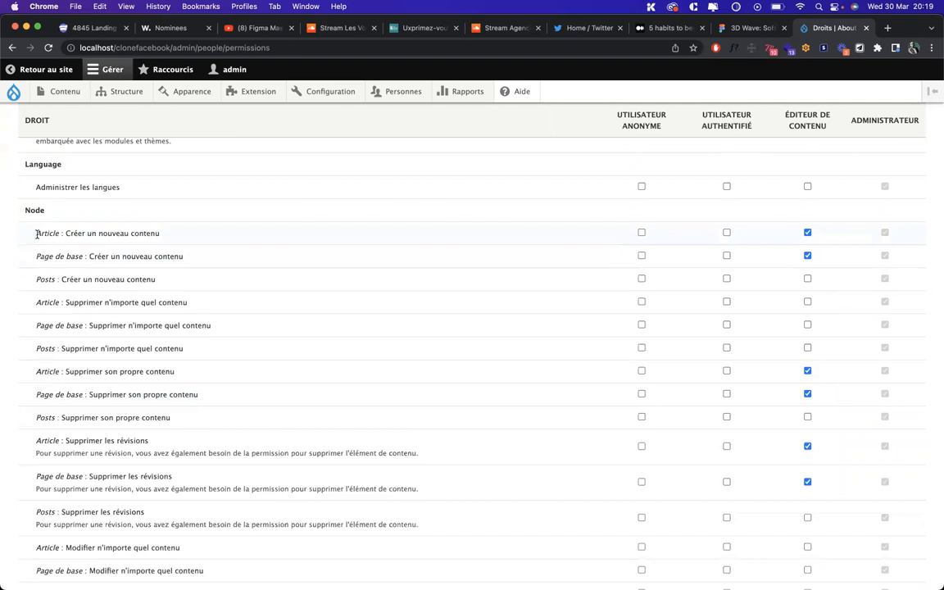
{"action": "scroll", "coordinate": [37, 233], "scroll_direction": "down", "scroll_amount": 3}
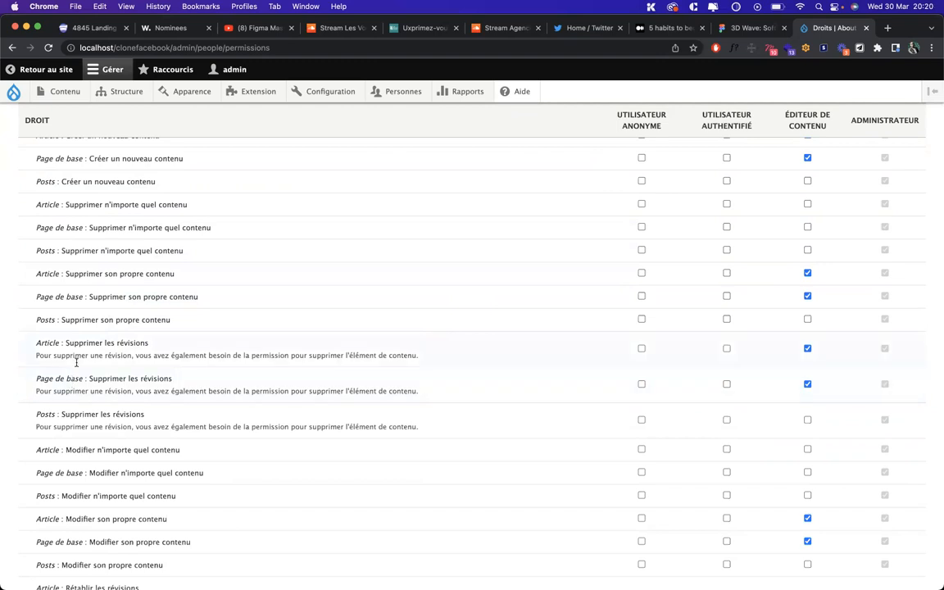
{"action": "scroll", "coordinate": [74, 410], "scroll_direction": "down", "scroll_amount": 3}
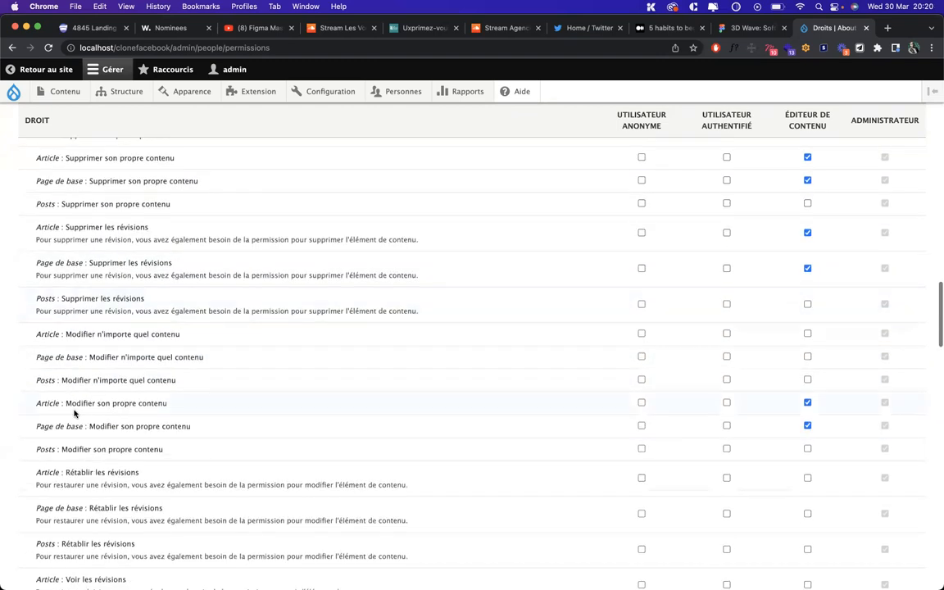
{"action": "scroll", "coordinate": [101, 392], "scroll_direction": "down", "scroll_amount": 3}
{"action": "scroll", "coordinate": [102, 392], "scroll_direction": "down", "scroll_amount": 20}
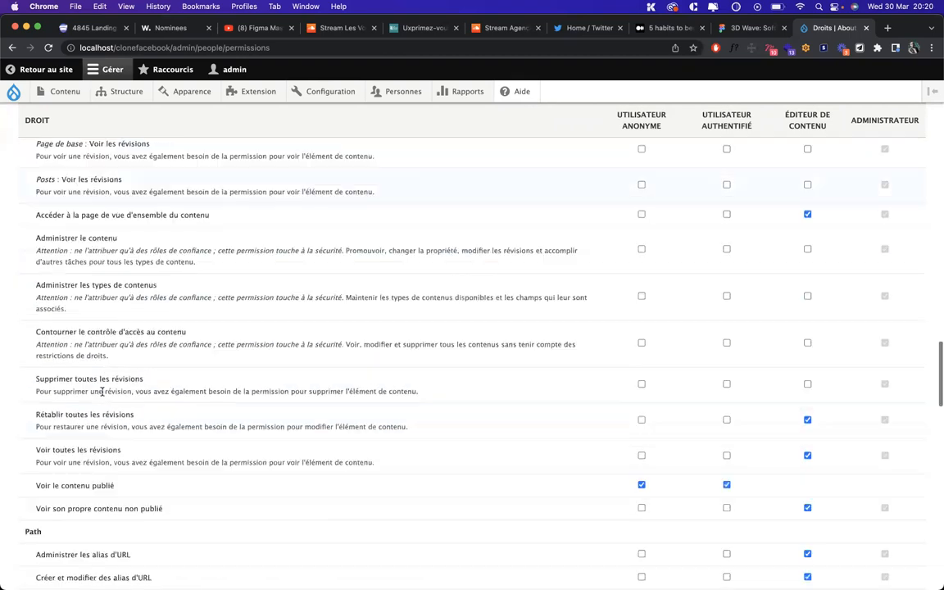
{"action": "scroll", "coordinate": [103, 396], "scroll_direction": "down", "scroll_amount": 15}
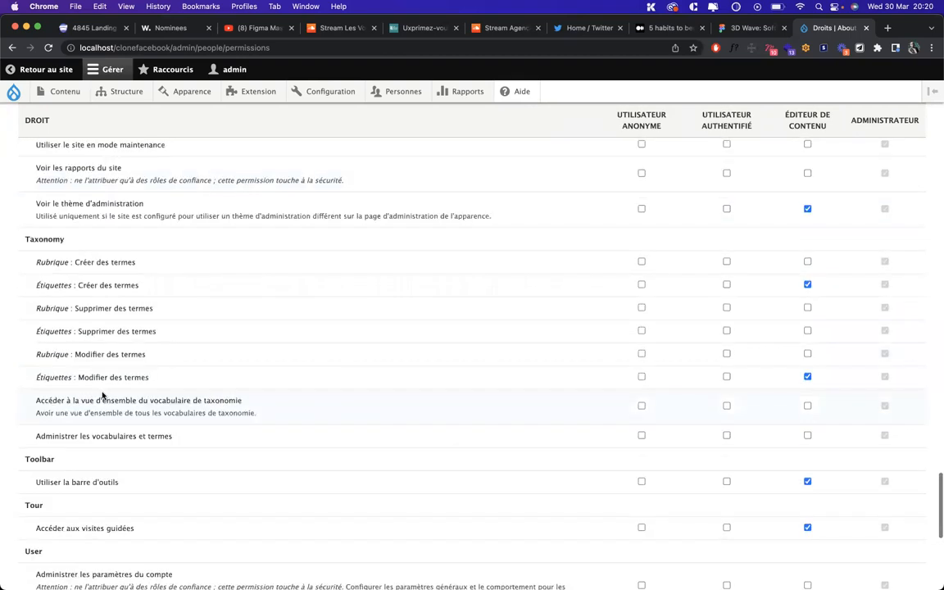
{"action": "scroll", "coordinate": [102, 392], "scroll_direction": "down", "scroll_amount": 3}
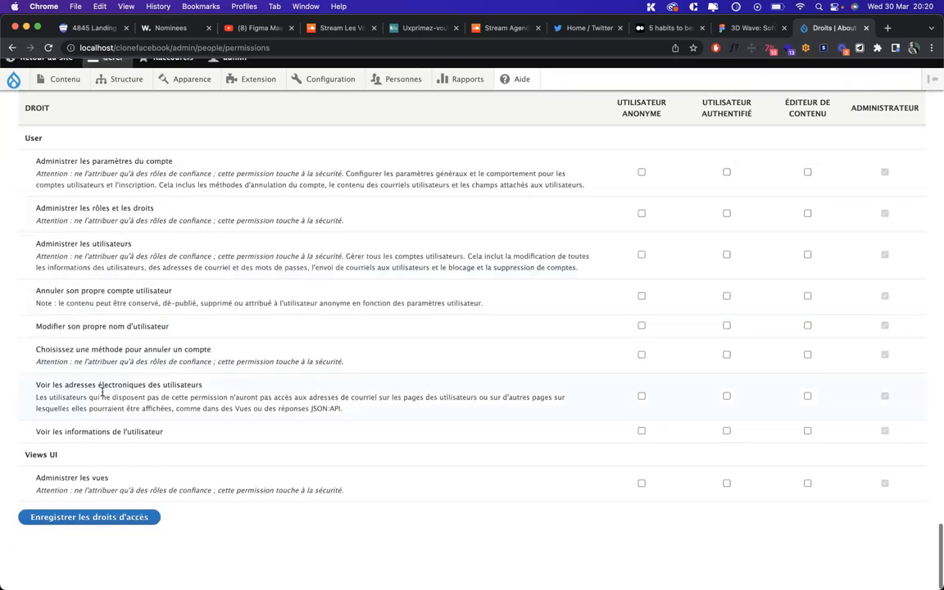
{"action": "scroll", "coordinate": [103, 393], "scroll_direction": "up", "scroll_amount": 20}
{"action": "scroll", "coordinate": [102, 395], "scroll_direction": "up", "scroll_amount": 1}
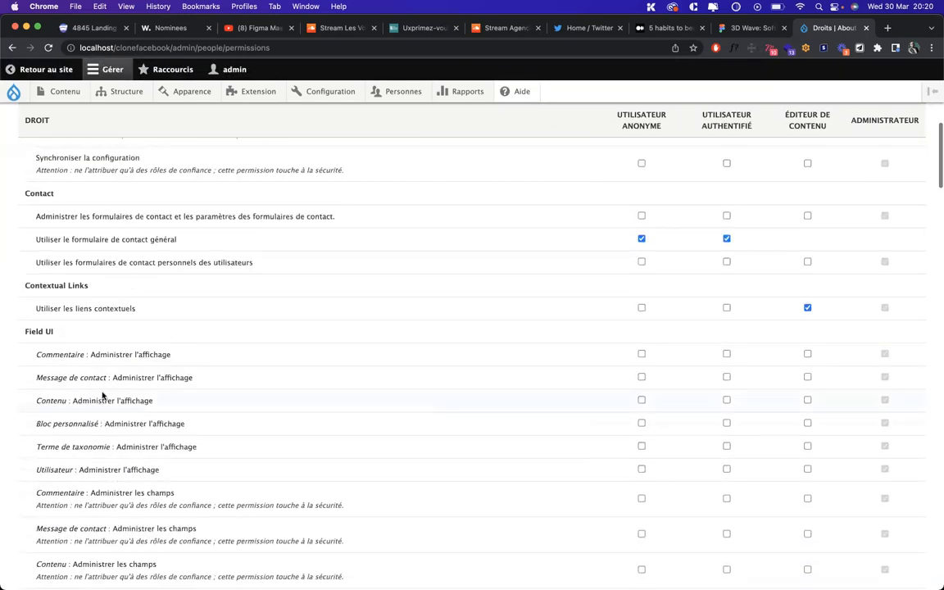
{"action": "scroll", "coordinate": [207, 309], "scroll_direction": "up", "scroll_amount": 20}
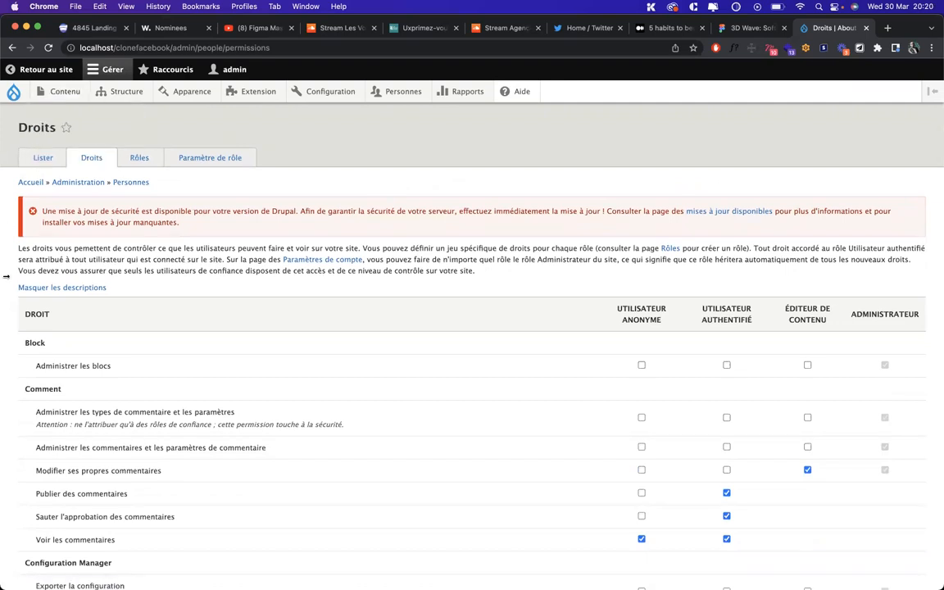
{"action": "scroll", "coordinate": [5, 277], "scroll_direction": "down", "scroll_amount": 3}
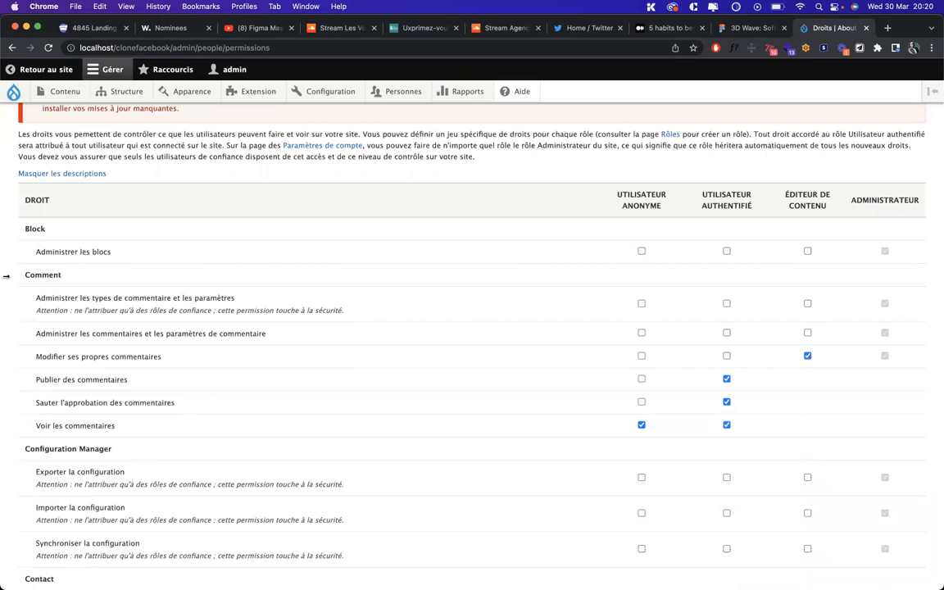
{"action": "scroll", "coordinate": [5, 276], "scroll_direction": "up", "scroll_amount": 2}
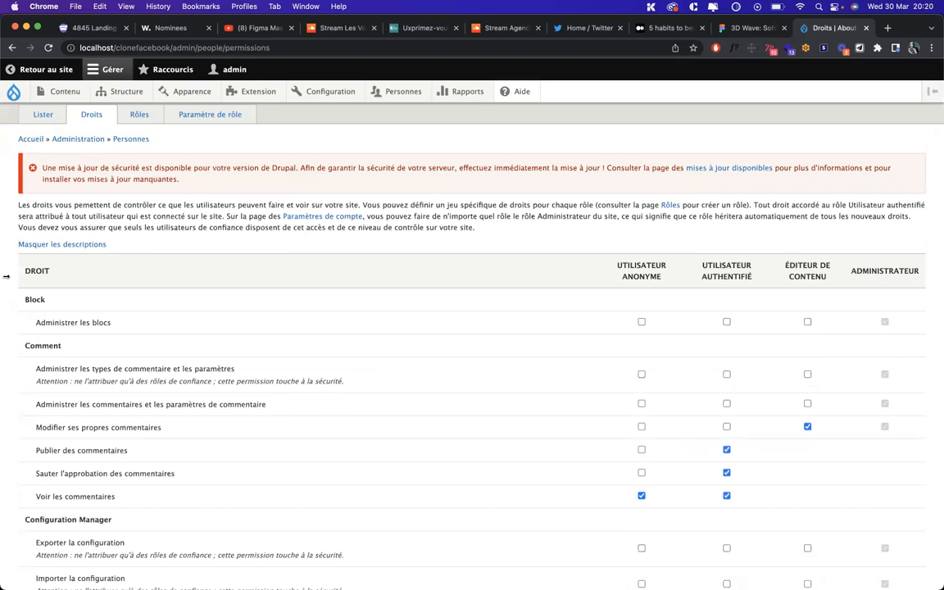
{"action": "key", "text": "ctrl+Up"}
In the private window, sign in with the new user's username and password
{"action": "left_click", "coordinate": [620, 179]}
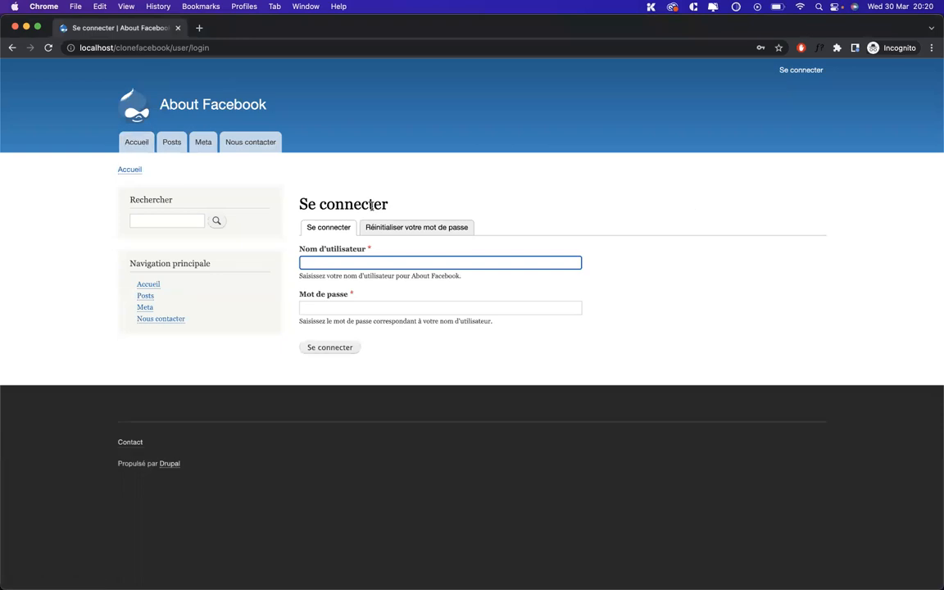
{"action": "left_click", "coordinate": [402, 262]}
{"action": "left_click", "coordinate": [602, 256]}
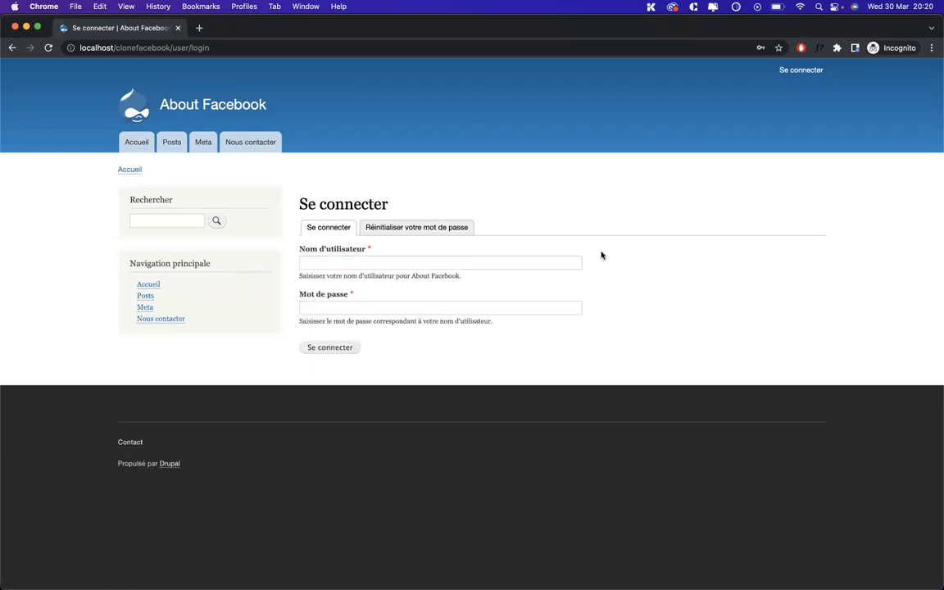
{"action": "left_click", "coordinate": [525, 263]}
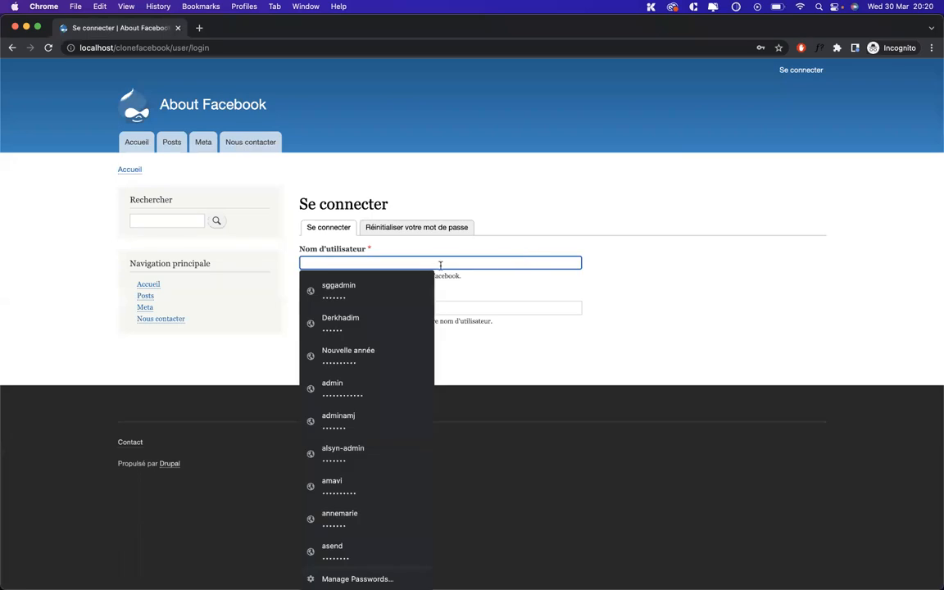
{"action": "type", "text": "mouss"}
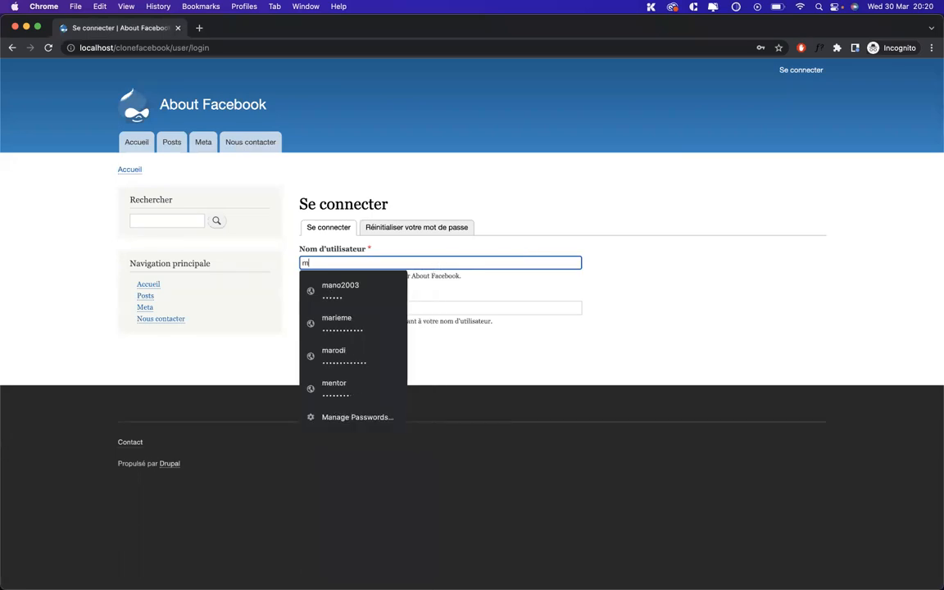
{"action": "left_click", "coordinate": [421, 304]}
{"action": "type", "text": "••"}
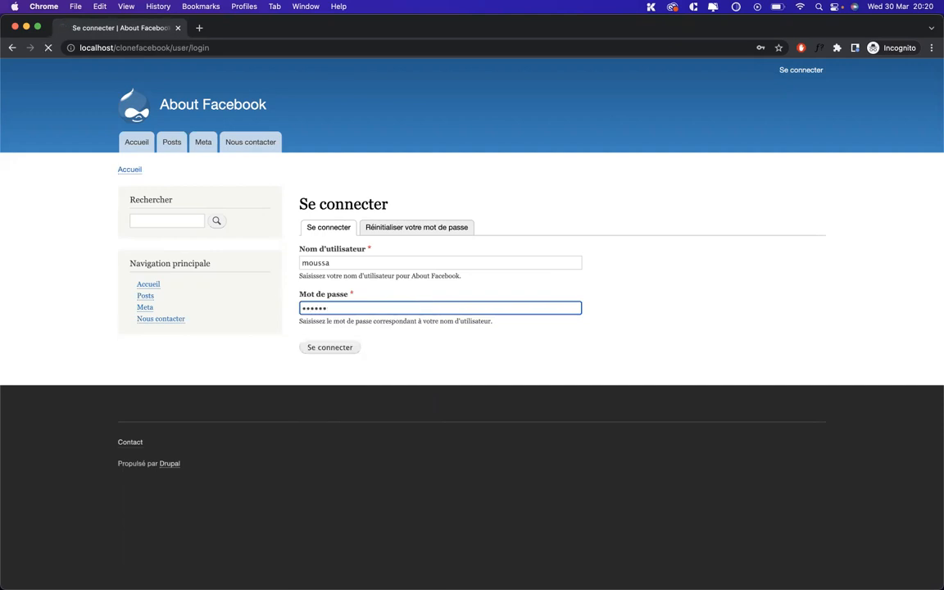
{"action": "key", "text": "Return"}
Re-enter the password and submit the login again after the failed attempt
{"action": "left_click", "coordinate": [394, 361]}
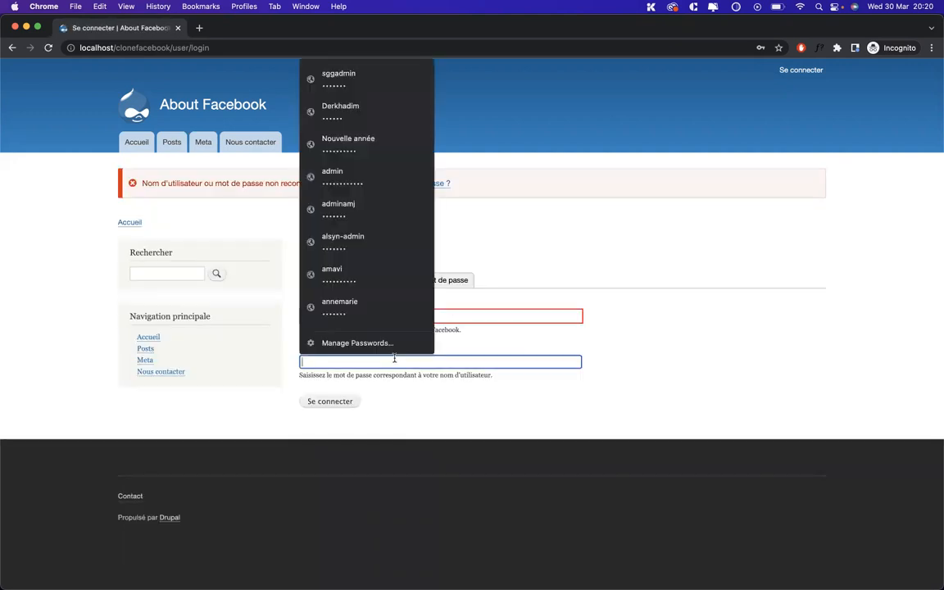
{"action": "type", "text": "••"}
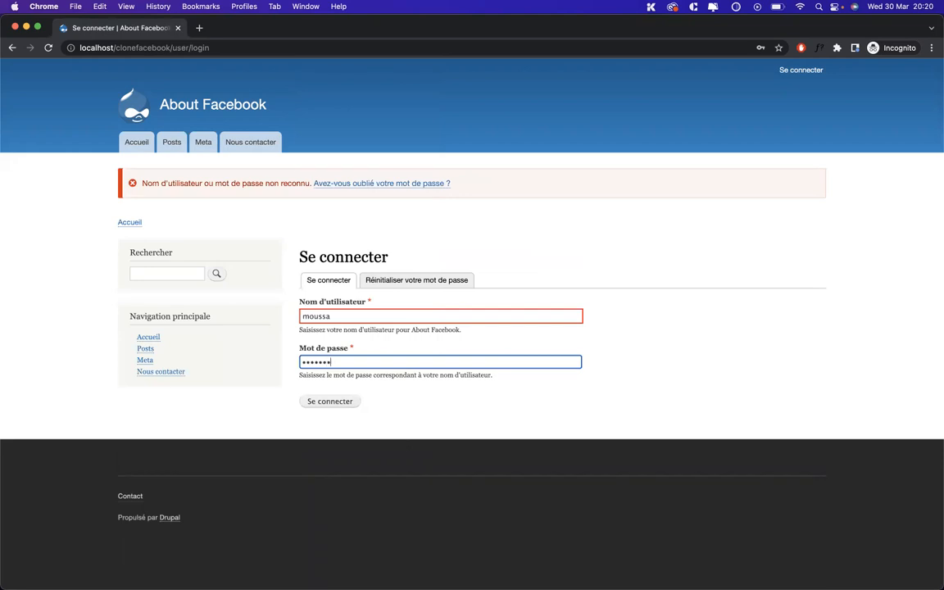
{"action": "type", "text": "•••••"}
{"action": "key", "text": "Return"}
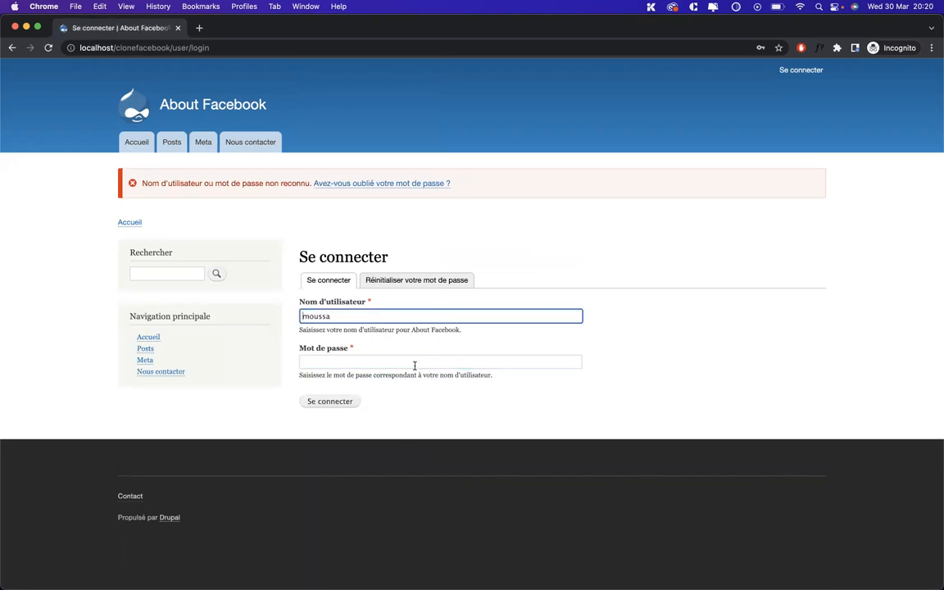
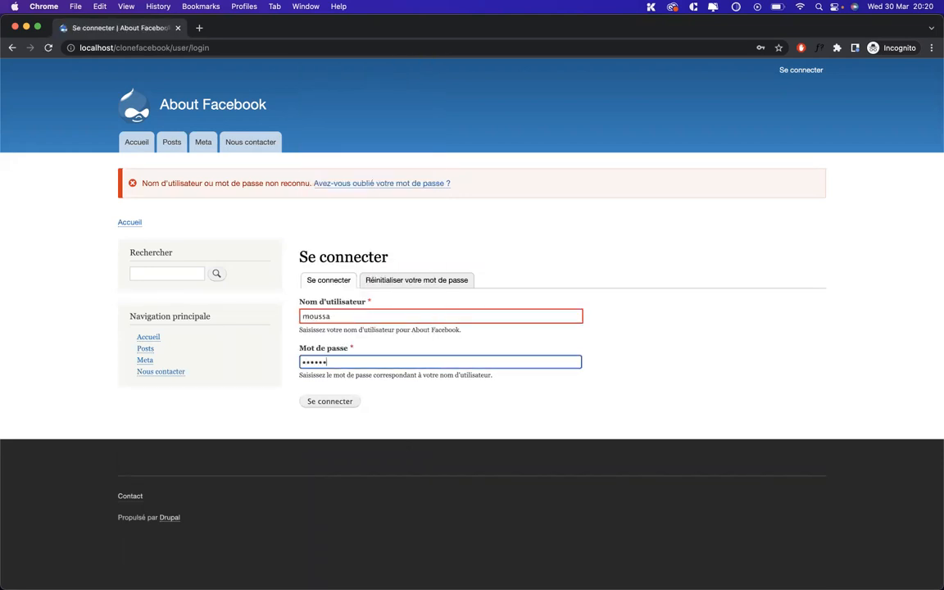
Resubmit the login, then bring back the admin window showing the Droits permissions page
{"action": "key", "text": "Return"}
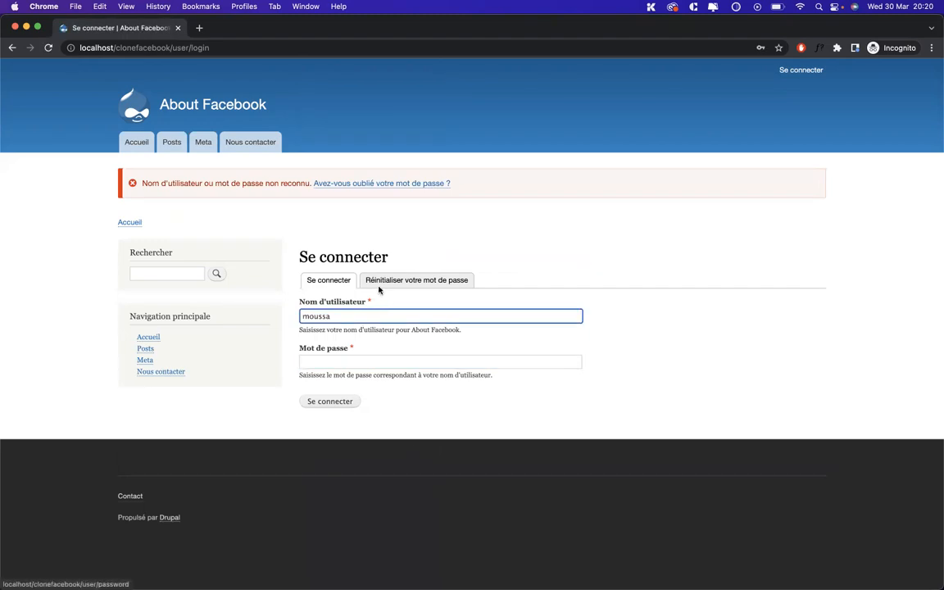
{"action": "key", "text": "ctrl+Up"}
{"action": "left_click", "coordinate": [744, 434]}
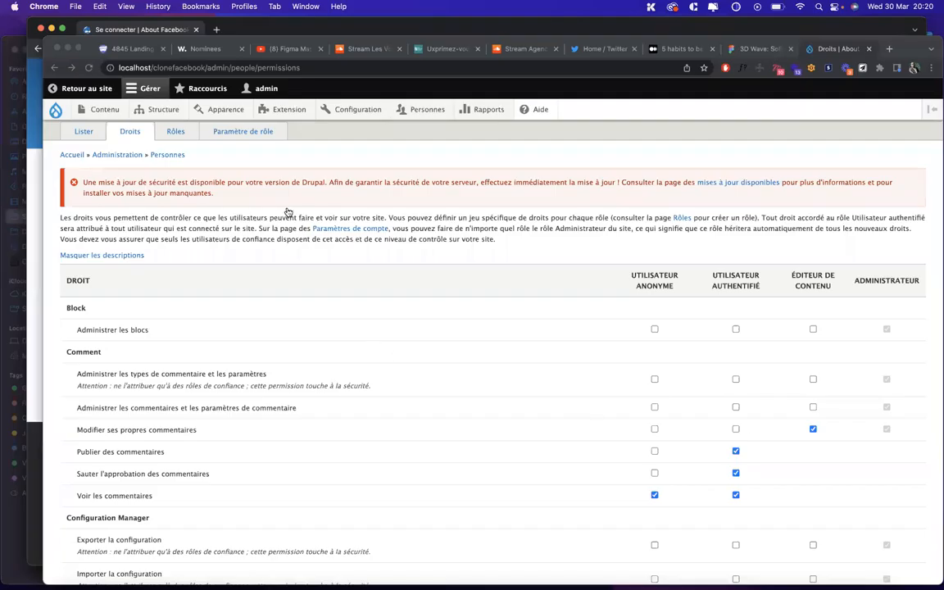
Open the Lister people list and edit the content editor's account
{"action": "scroll", "coordinate": [287, 276], "scroll_direction": "up", "scroll_amount": 1}
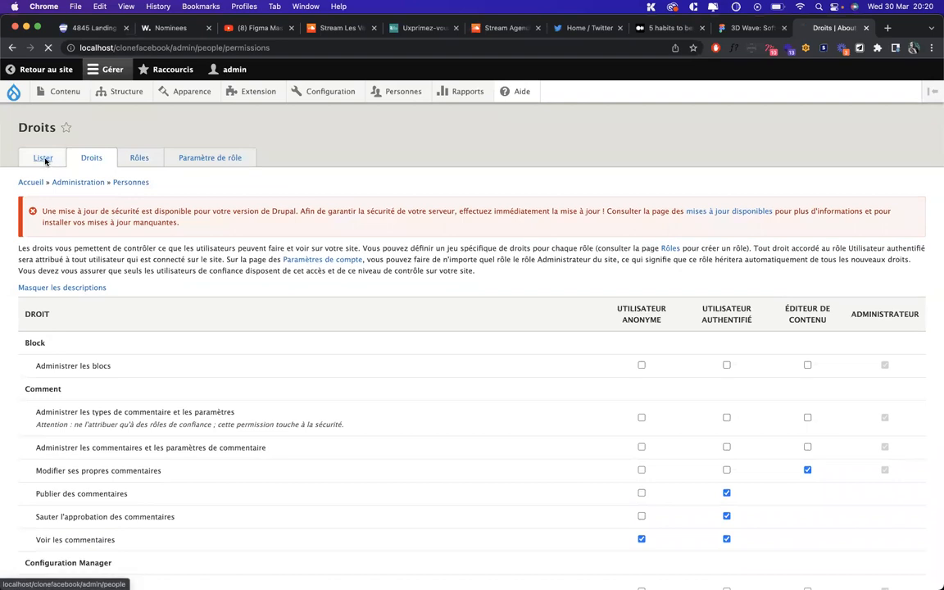
{"action": "left_click", "coordinate": [42, 156]}
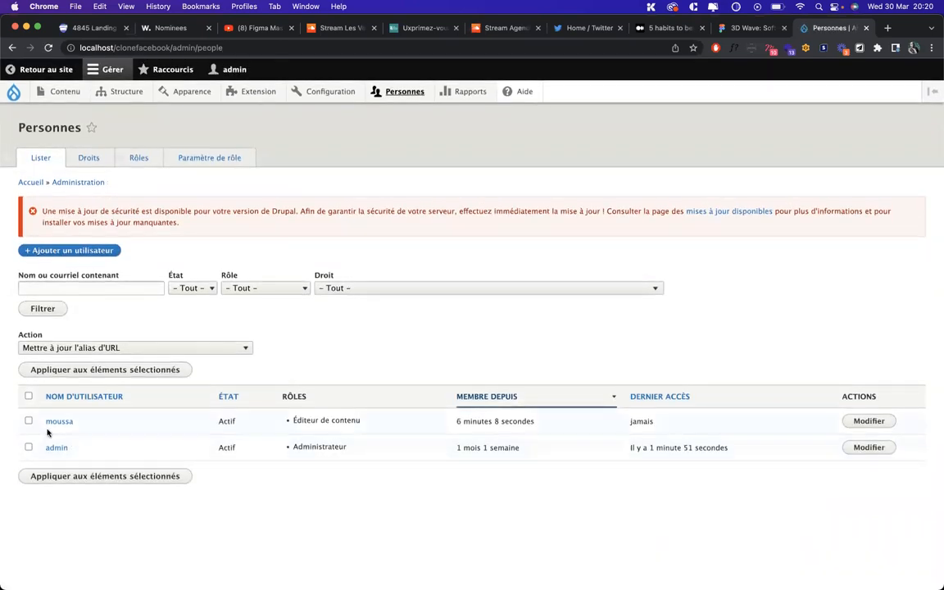
{"action": "left_click", "coordinate": [869, 420]}
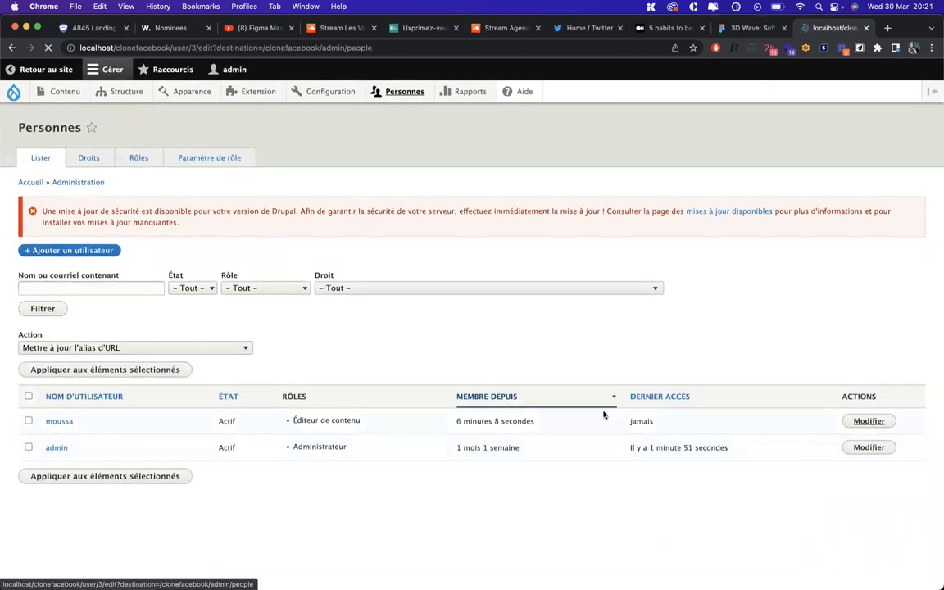
Enter and confirm a new password for the content editor, then save the account
{"action": "left_click", "coordinate": [76, 360]}
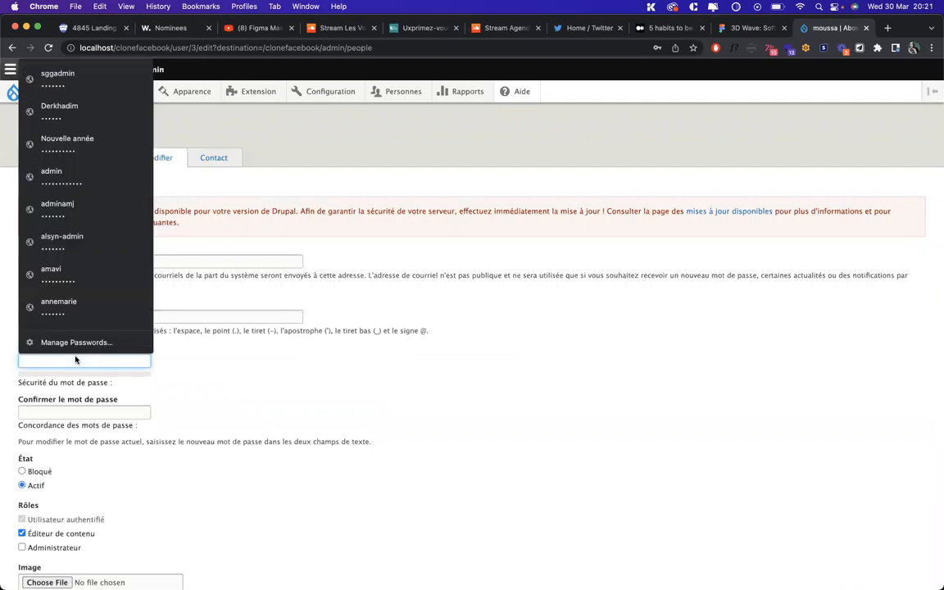
{"action": "type", "text": "••••••"}
{"action": "key", "text": "Tab"}
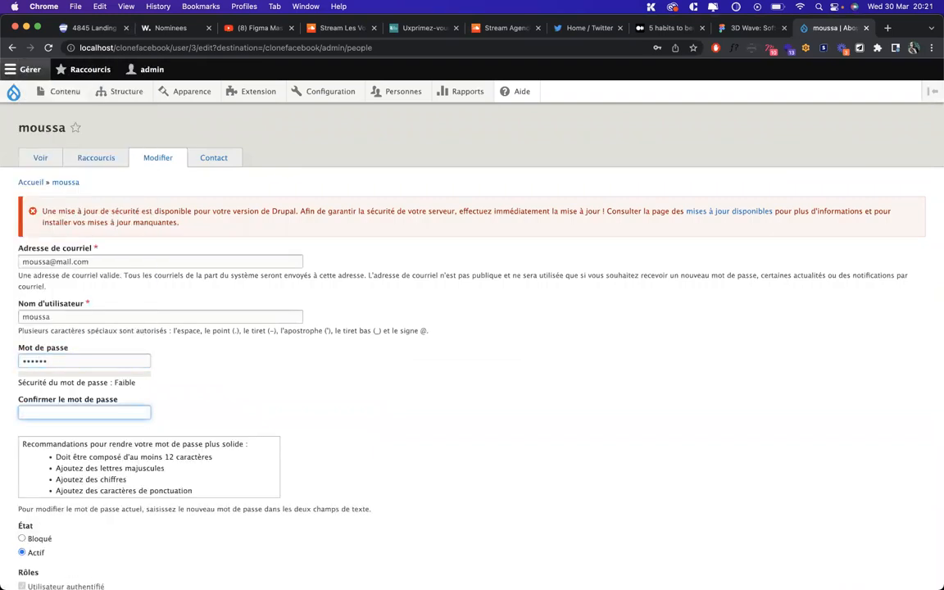
{"action": "type", "text": "••••••"}
{"action": "scroll", "coordinate": [188, 340], "scroll_direction": "down", "scroll_amount": 5}
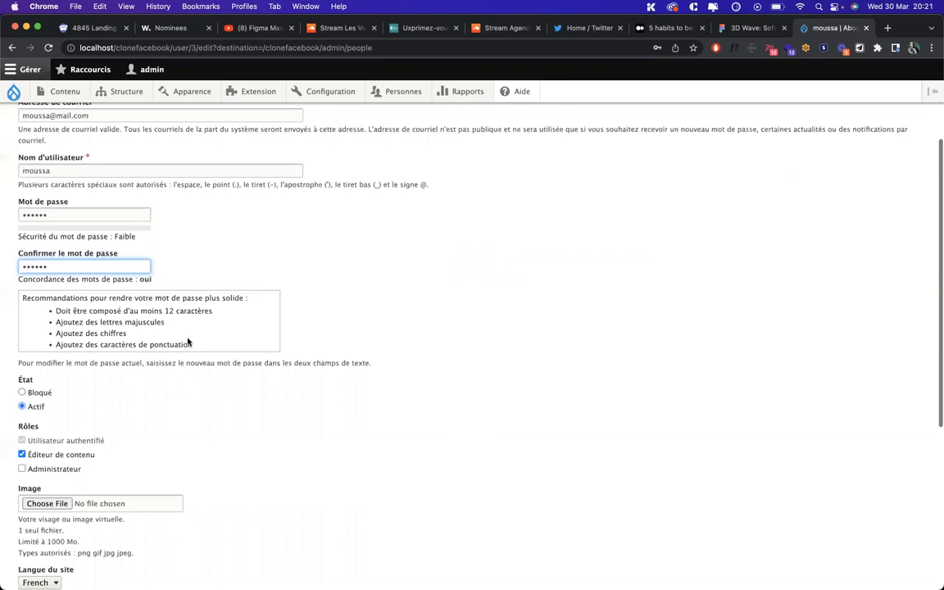
{"action": "scroll", "coordinate": [47, 369], "scroll_direction": "down", "scroll_amount": 3}
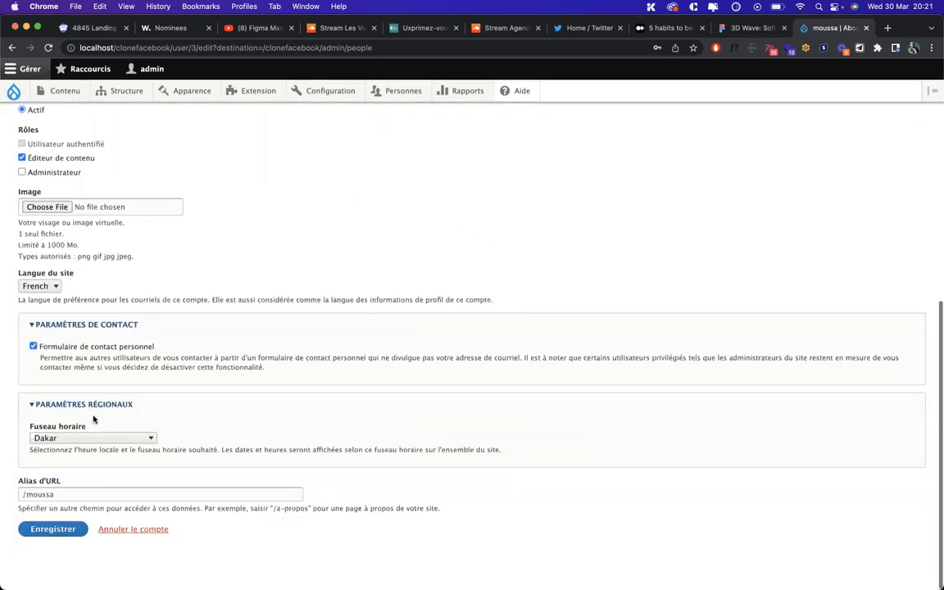
{"action": "scroll", "coordinate": [95, 419], "scroll_direction": "up", "scroll_amount": 2}
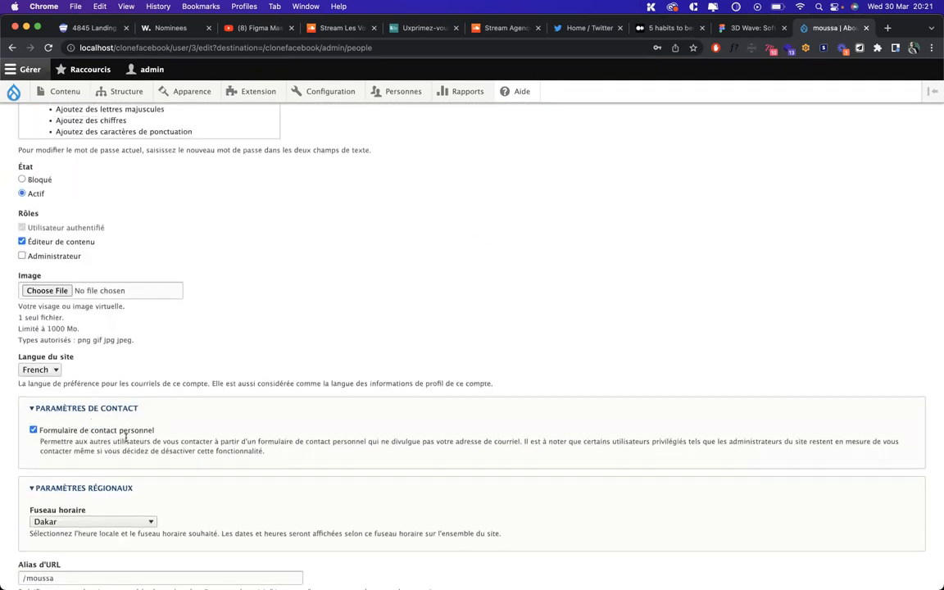
{"action": "scroll", "coordinate": [125, 438], "scroll_direction": "up", "scroll_amount": 5}
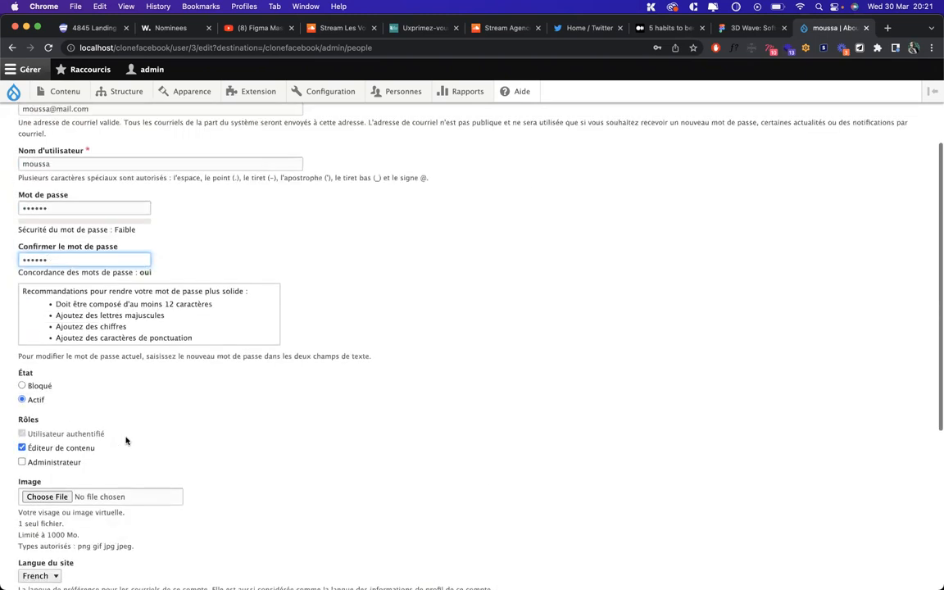
{"action": "scroll", "coordinate": [131, 426], "scroll_direction": "down", "scroll_amount": 7}
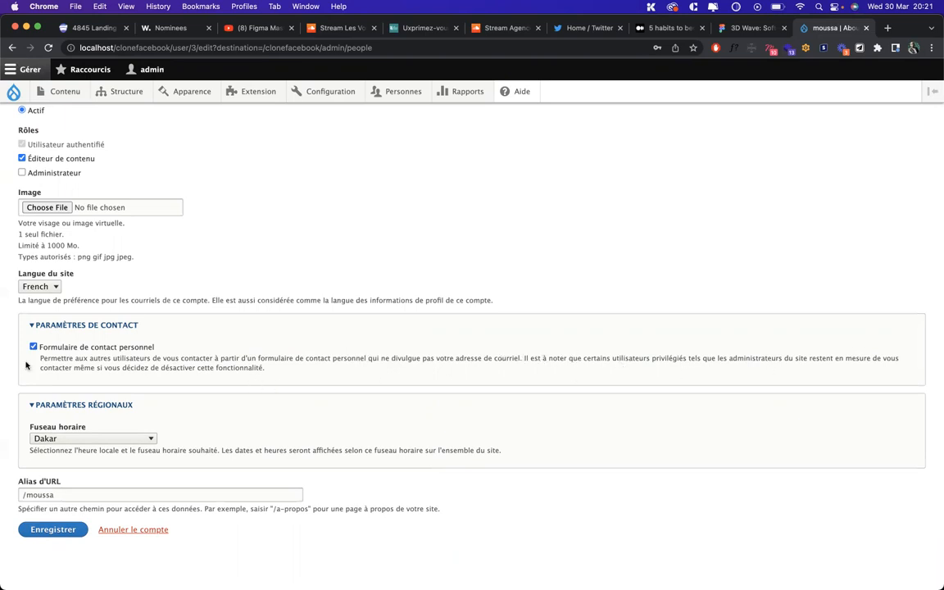
{"action": "left_click", "coordinate": [54, 529]}
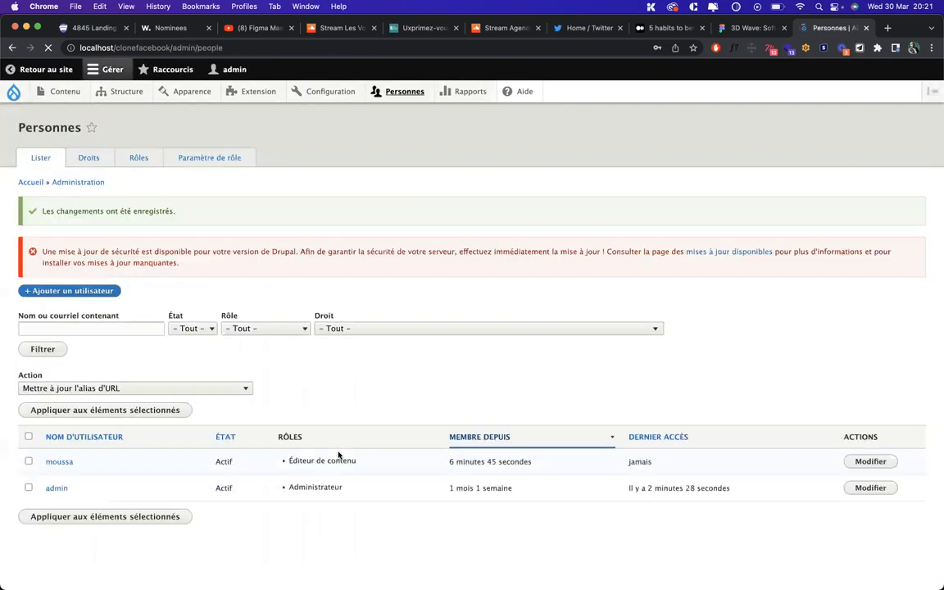
In the private window, discard the old form and open a fresh login page
{"action": "key", "text": "ctrl+Up"}
{"action": "left_click", "coordinate": [505, 166]}
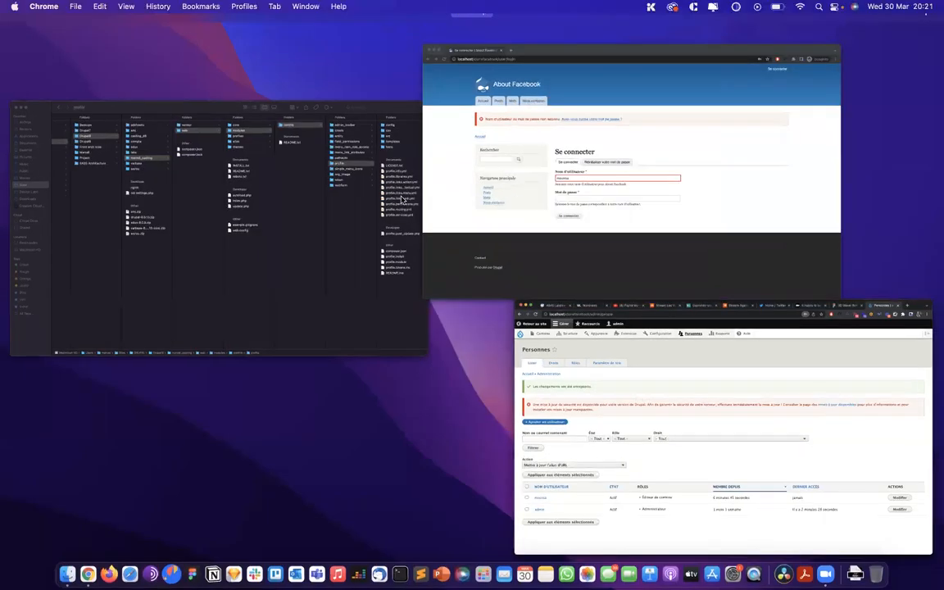
{"action": "key", "text": "super+r"}
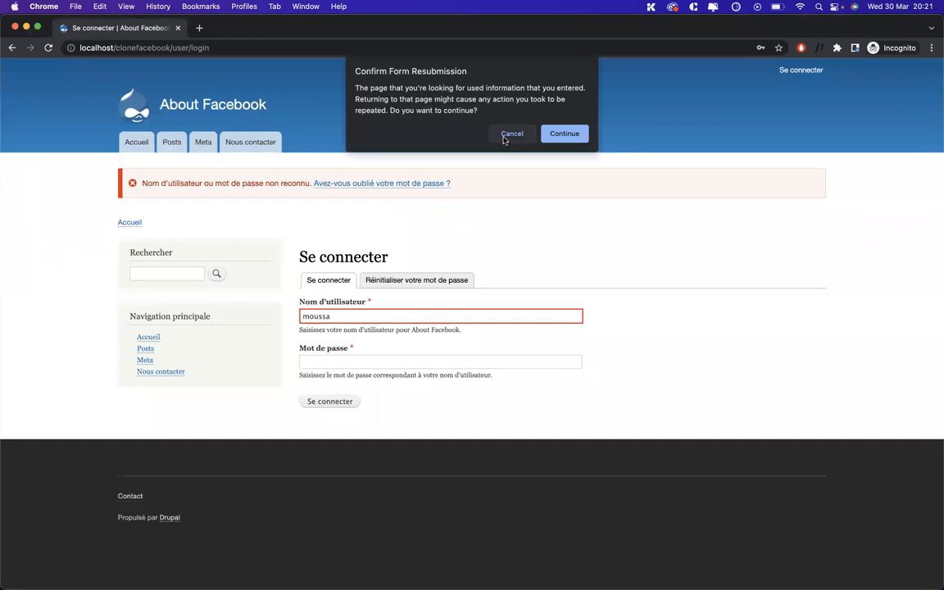
{"action": "left_click", "coordinate": [511, 134]}
{"action": "left_click", "coordinate": [174, 143]}
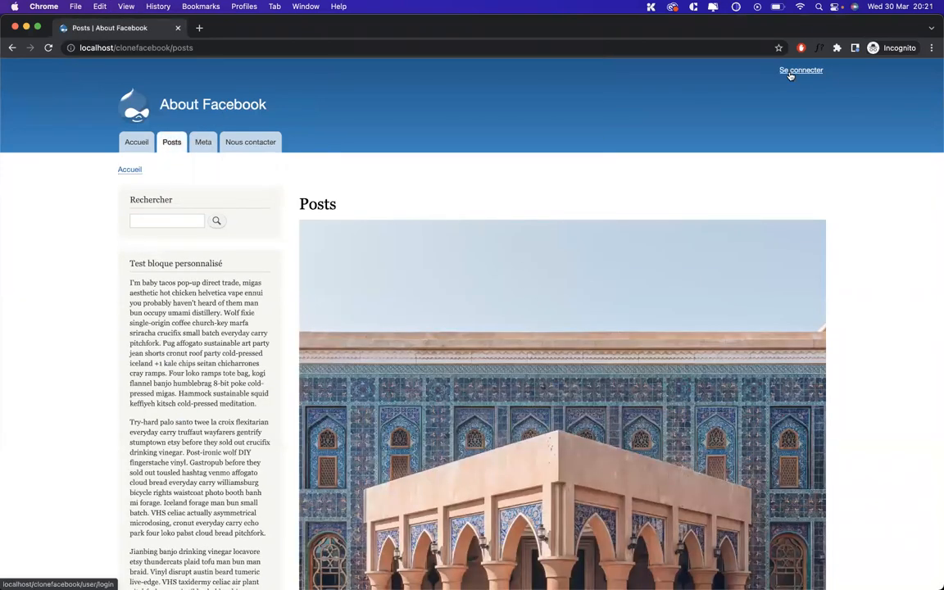
{"action": "left_click", "coordinate": [790, 72]}
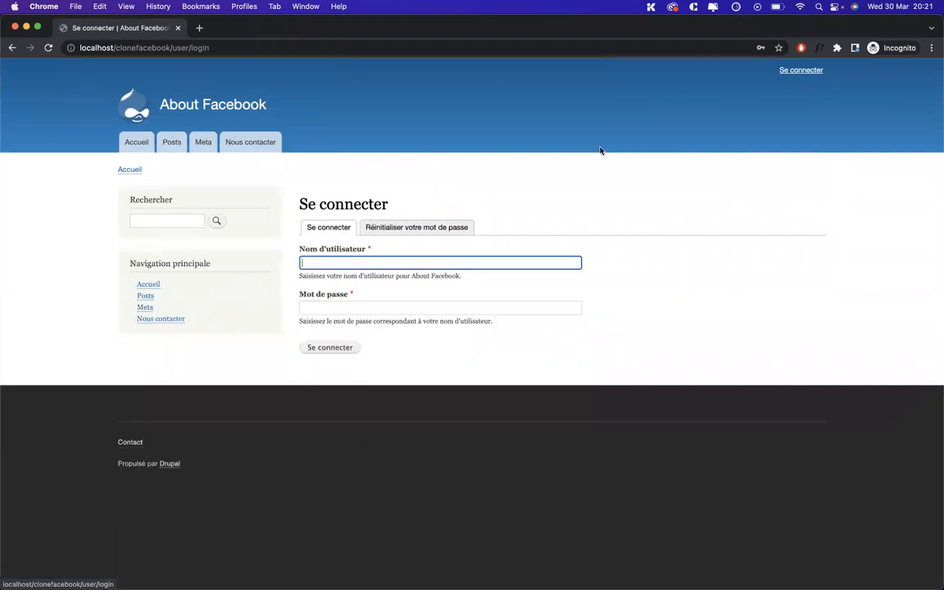
Submit a login with the user's username, then check the account in the admin people list
{"action": "left_click", "coordinate": [364, 255]}
{"action": "type", "text": "mo"}
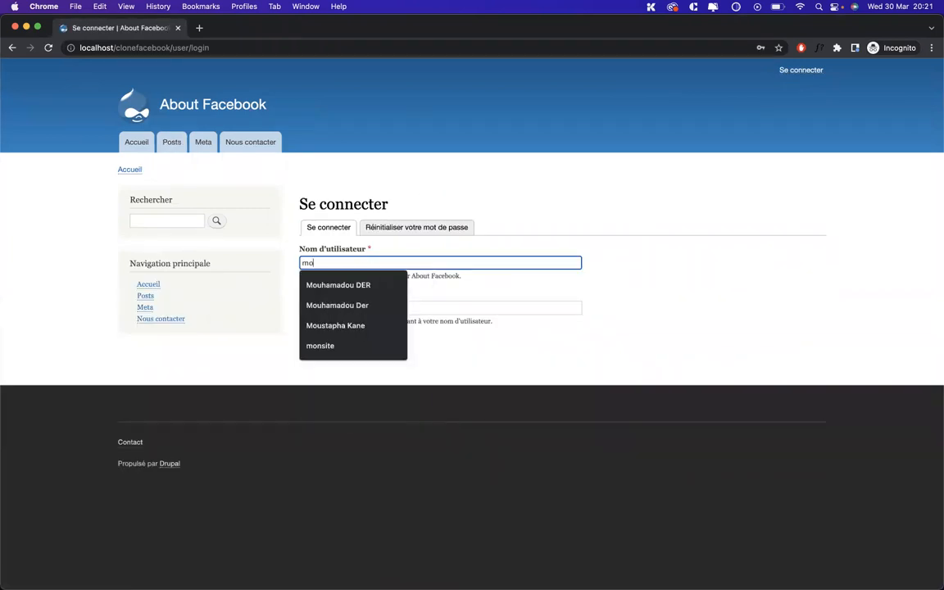
{"action": "type", "text": "ussa"}
{"action": "key", "text": "Tab"}
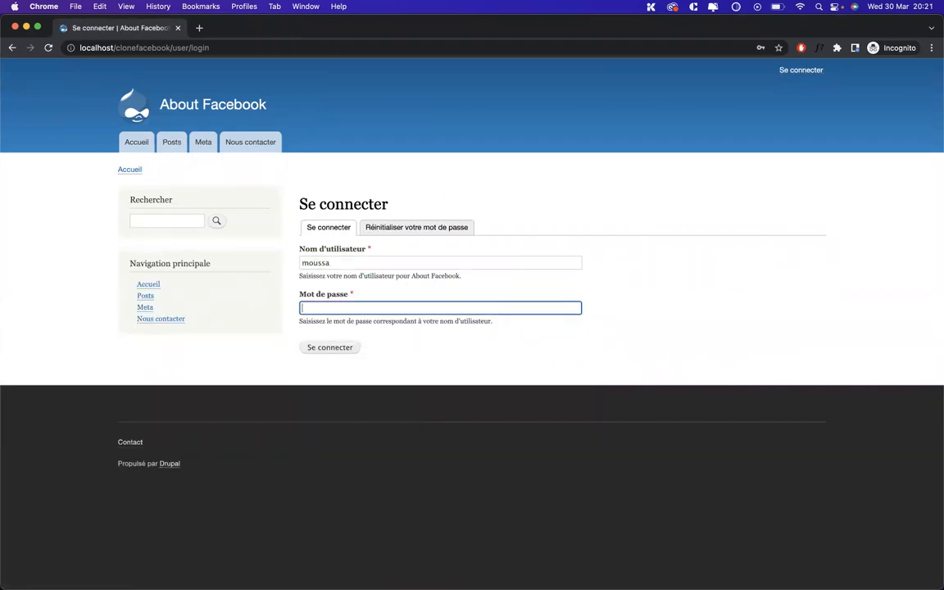
{"action": "key", "text": "Return"}
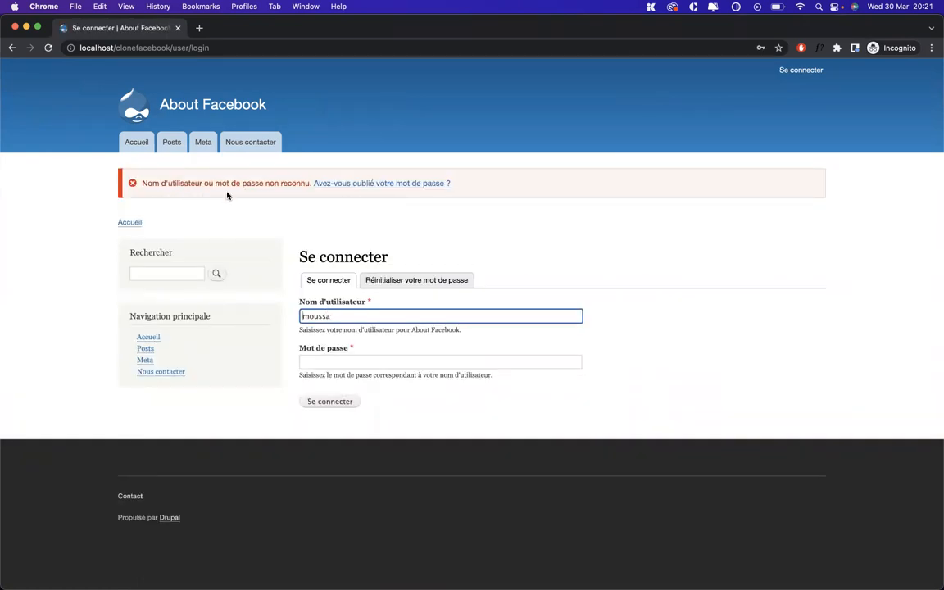
{"action": "key", "text": "ctrl+Up"}
{"action": "left_click", "coordinate": [665, 242]}
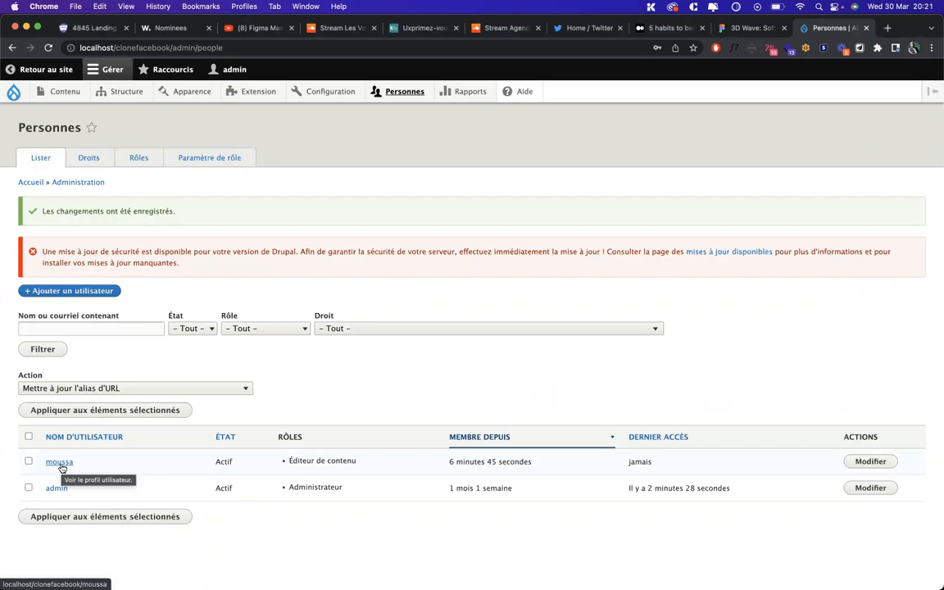
Back in the private window, enter a password and submit the login again
{"action": "key", "text": "ctrl+Up"}
{"action": "left_click", "coordinate": [631, 416]}
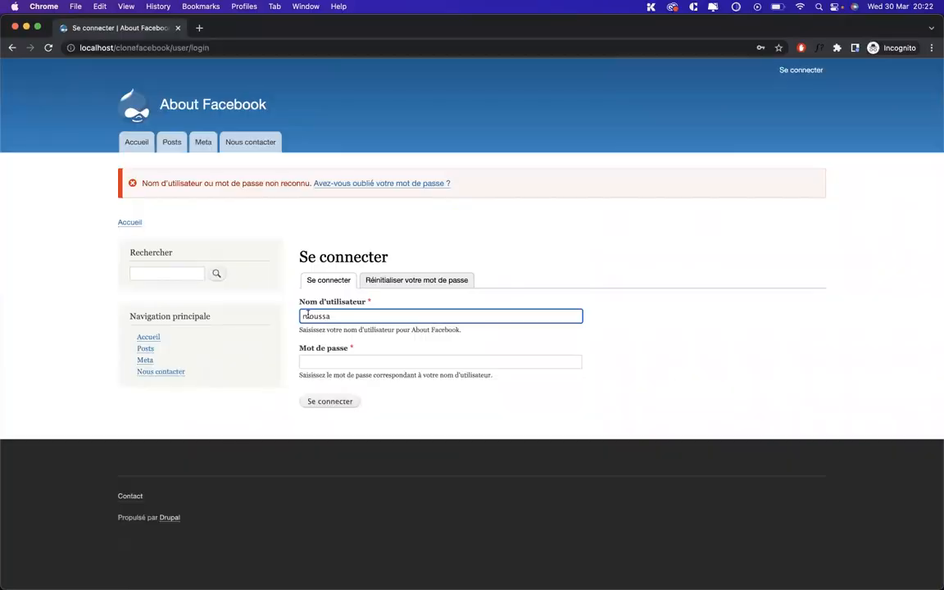
{"action": "left_click", "coordinate": [319, 363]}
{"action": "type", "text": "••"}
{"action": "key", "text": "Return"}
{"action": "key", "text": "ctrl+Up"}
Open the content editor's edit form and copy the account's e-mail address
{"action": "left_click", "coordinate": [596, 246]}
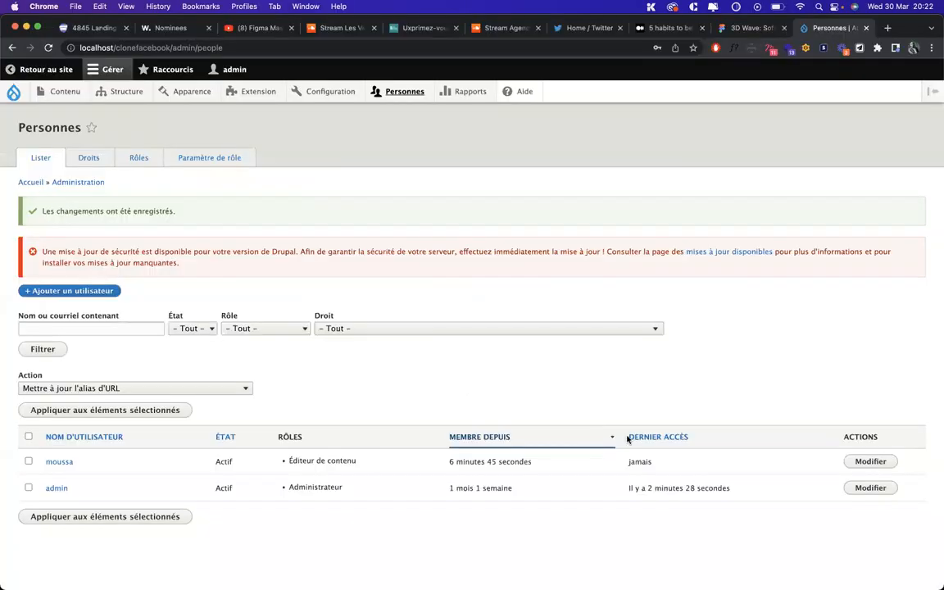
{"action": "left_click", "coordinate": [868, 461]}
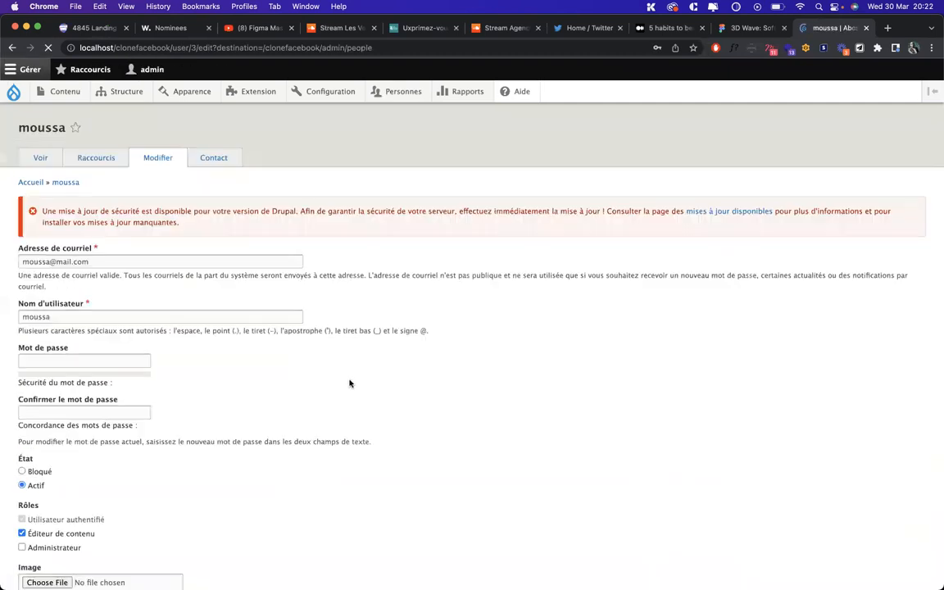
{"action": "scroll", "coordinate": [346, 381], "scroll_direction": "down", "scroll_amount": 1}
{"action": "triple_click", "coordinate": [49, 222]}
{"action": "key", "text": "super+c"}
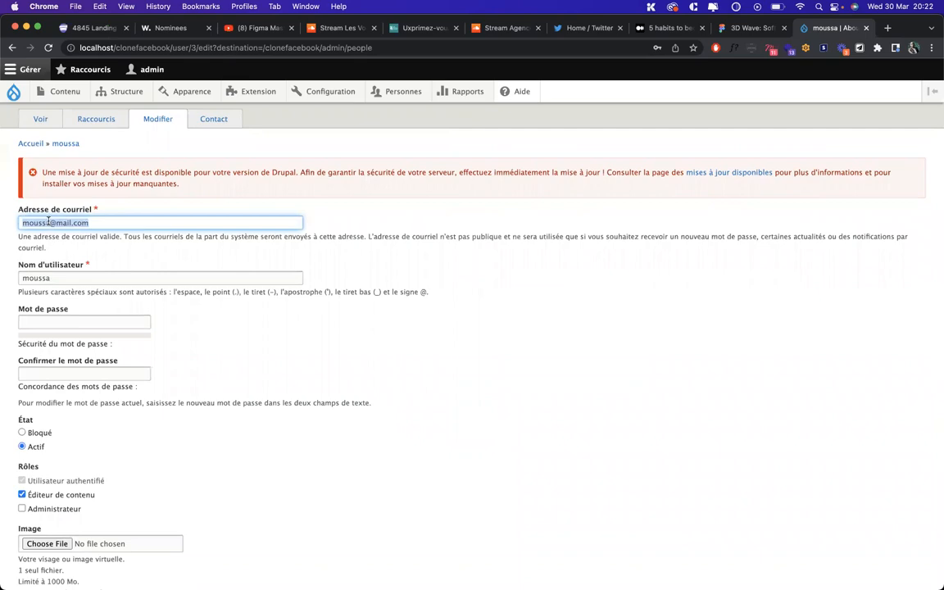
In the private window, log in using the e-mail address instead of the username
{"action": "key", "text": "ctrl+Up"}
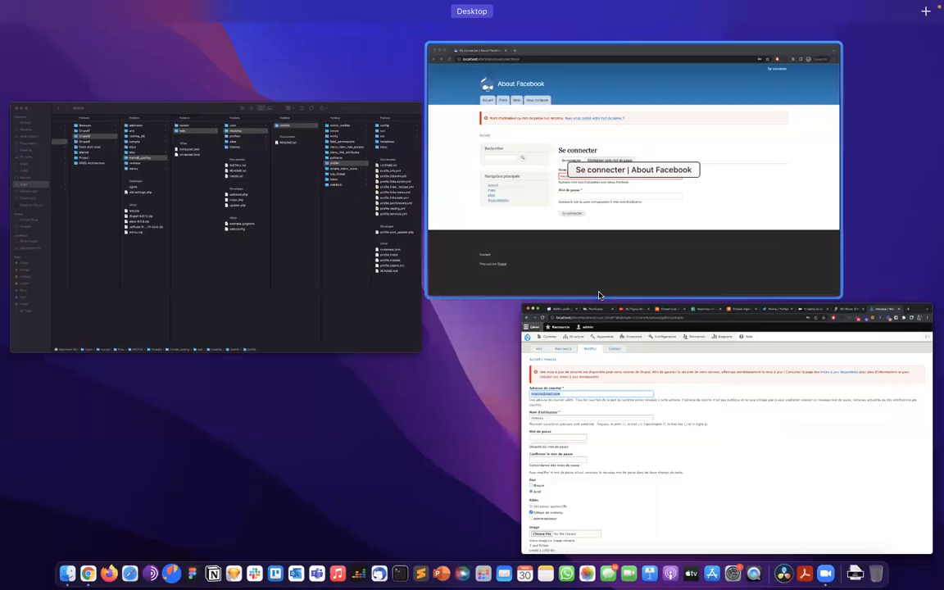
{"action": "left_click", "coordinate": [583, 217]}
{"action": "left_click", "coordinate": [350, 315]}
{"action": "key", "text": "super+a"}
{"action": "key", "text": "super+v"}
{"action": "left_click", "coordinate": [355, 362]}
{"action": "type", "text": "•••"}
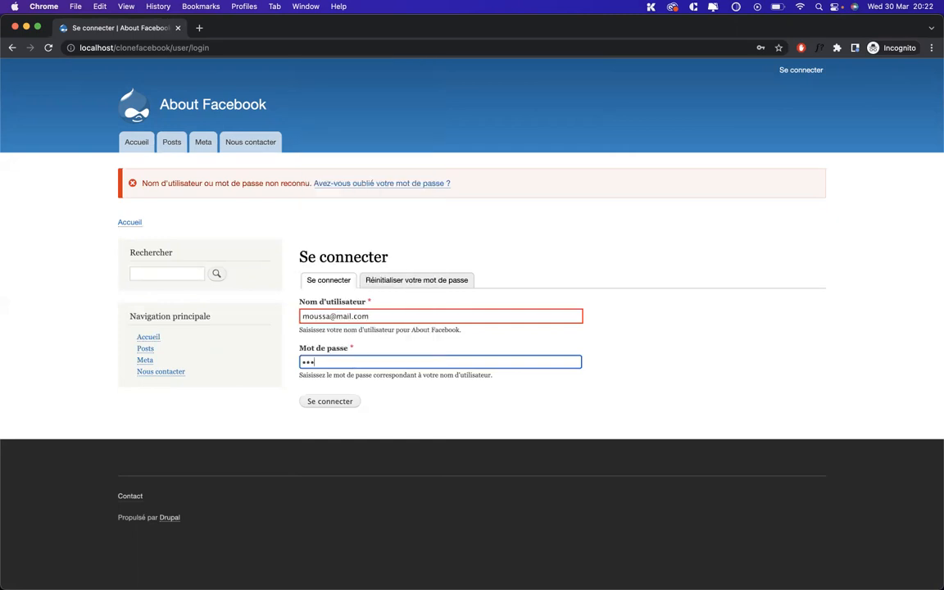
{"action": "type", "text": "••••"}
{"action": "key", "text": "Return"}
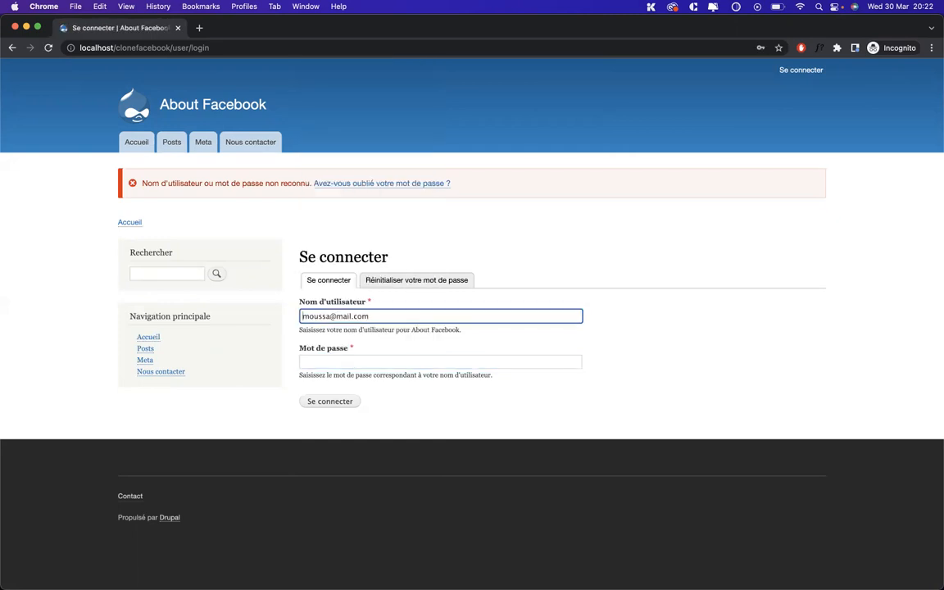
Retry the password after the failed attempt, then return to the account edit form
{"action": "left_click", "coordinate": [364, 362]}
{"action": "type", "text": "•"}
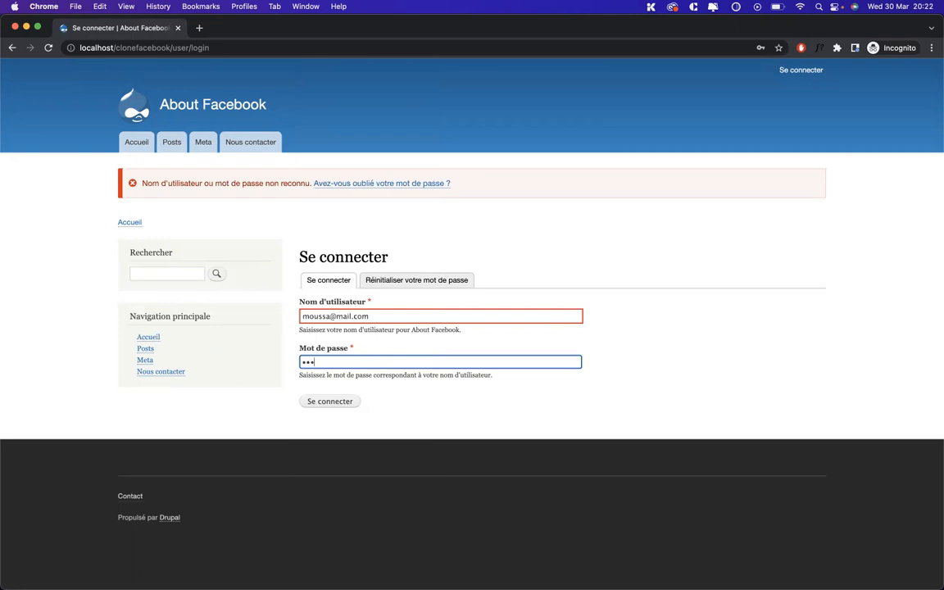
{"action": "key", "text": "Return"}
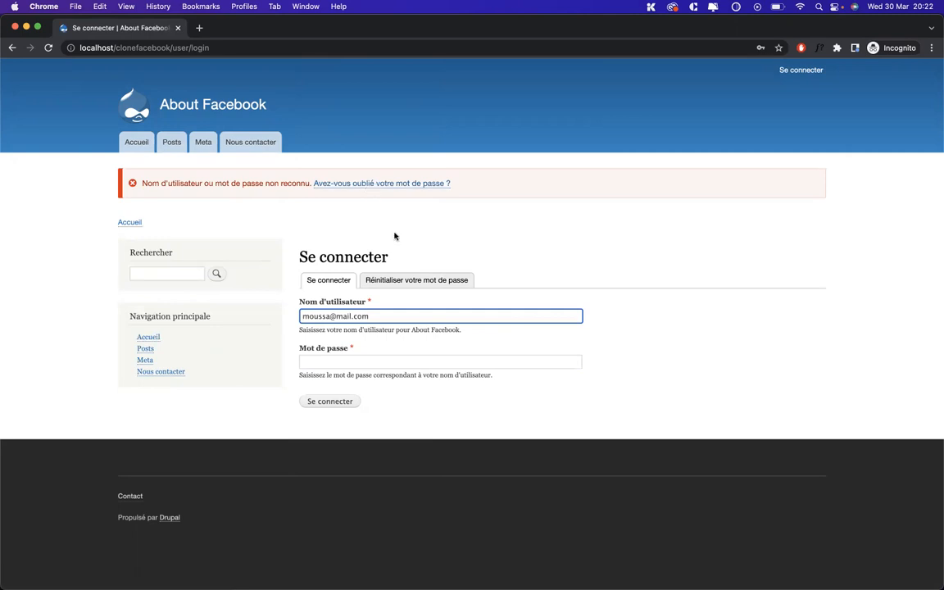
{"action": "key", "text": "ctrl+Up"}
{"action": "left_click", "coordinate": [601, 217]}
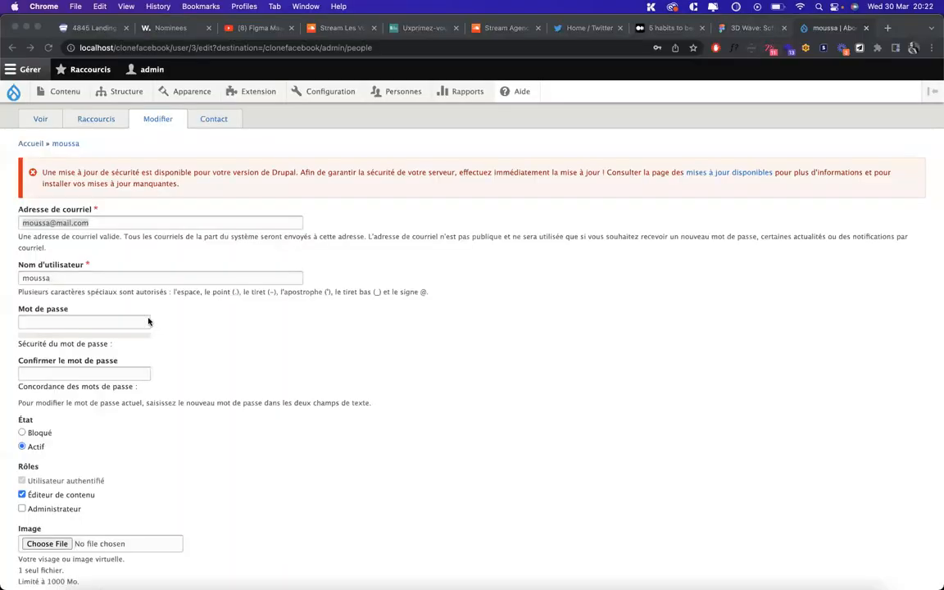
Enter and confirm another new password for the content editor, save it, and return to the private window
{"action": "left_click", "coordinate": [54, 319]}
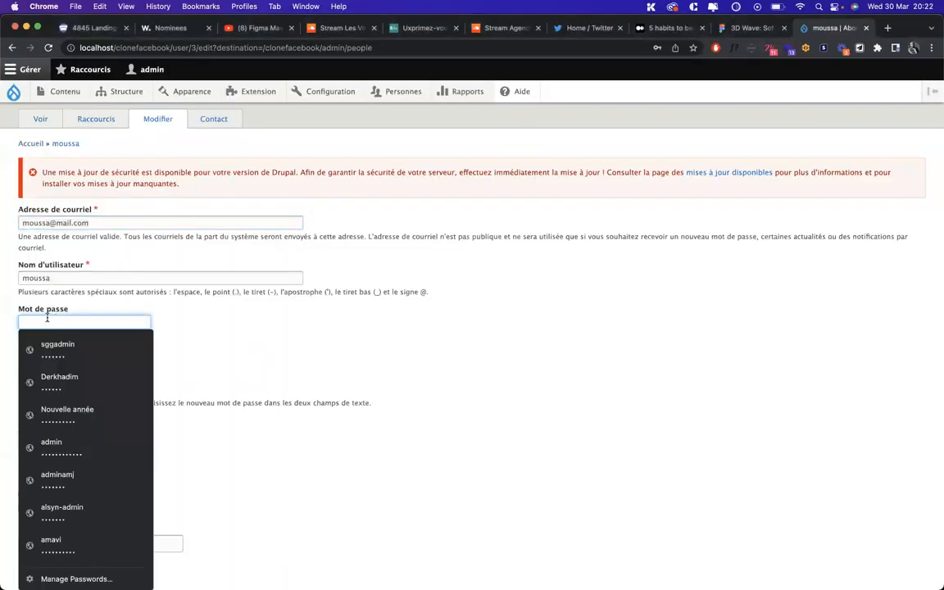
{"action": "type", "text": "••"}
{"action": "key", "text": "Tab"}
{"action": "type", "text": "••"}
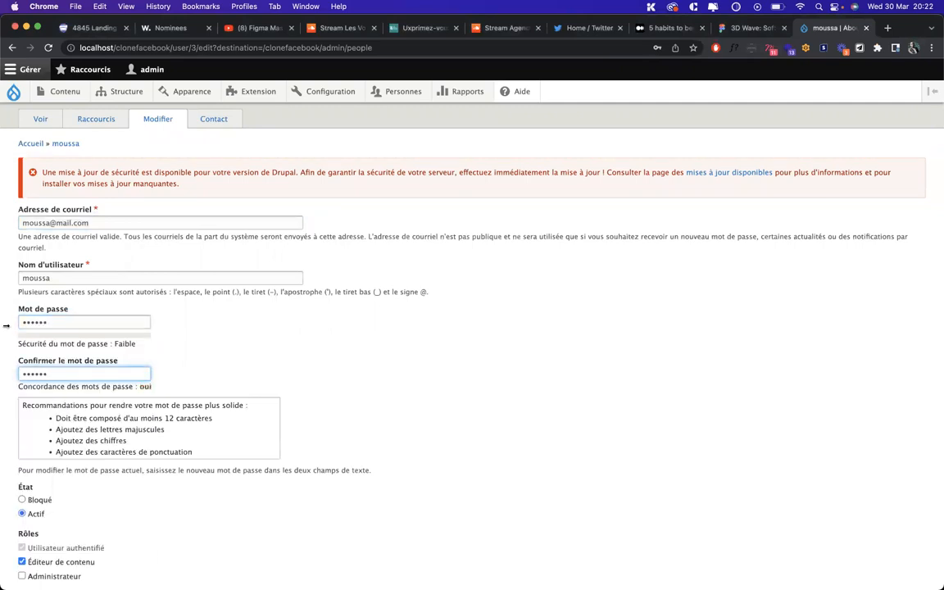
{"action": "scroll", "coordinate": [6, 325], "scroll_direction": "down", "scroll_amount": 5}
{"action": "left_click", "coordinate": [46, 530]}
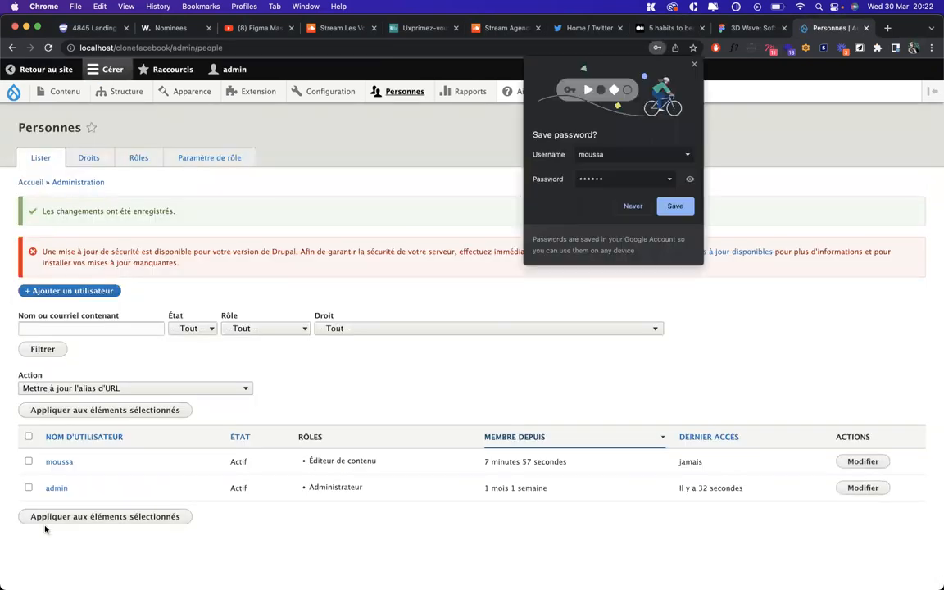
{"action": "key", "text": "ctrl+Up"}
{"action": "left_click", "coordinate": [530, 186]}
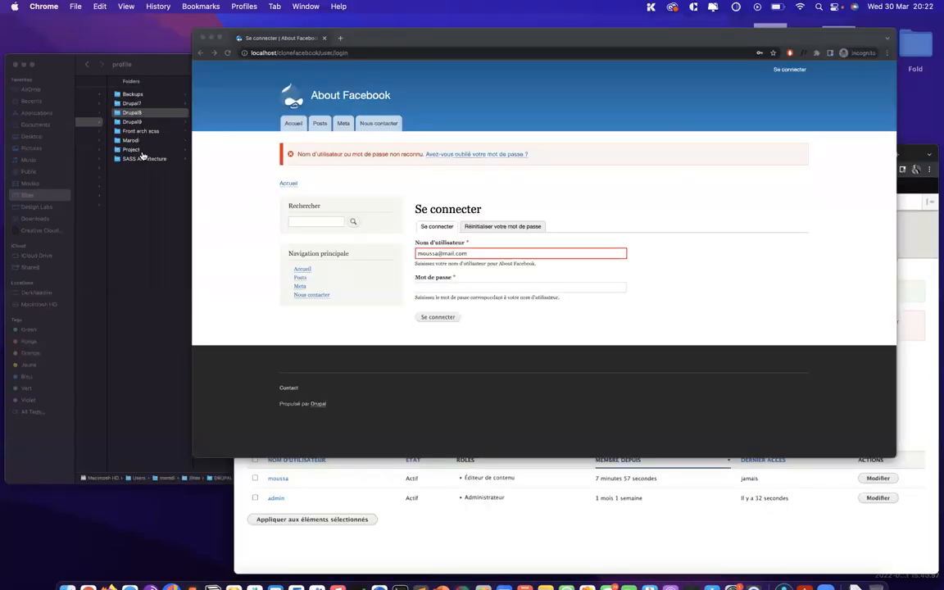
From the home page, open Se connecter and submit the user's credentials, triggering the temporary block
{"action": "left_click", "coordinate": [136, 143]}
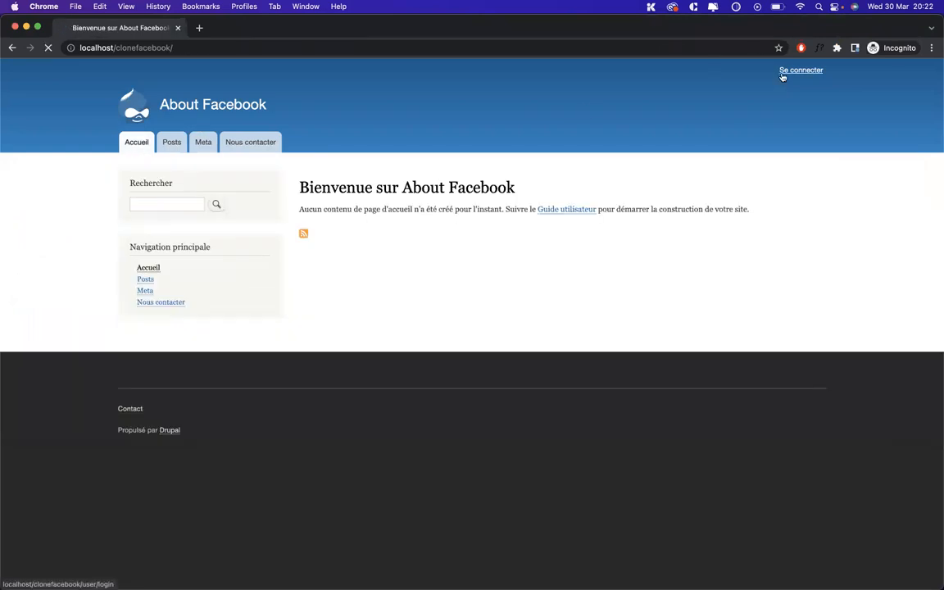
{"action": "left_click", "coordinate": [782, 72]}
{"action": "type", "text": "mou"}
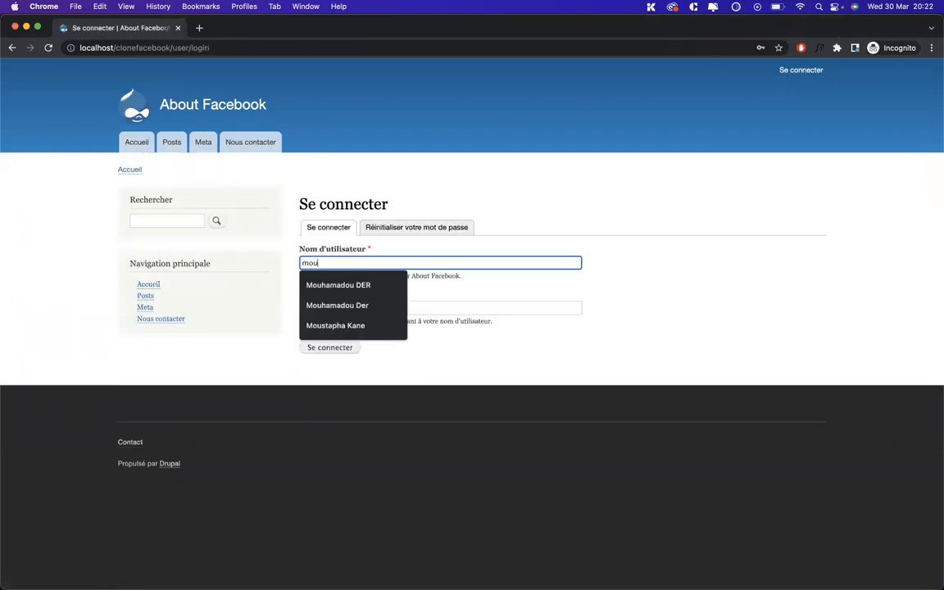
{"action": "type", "text": "ssa"}
{"action": "key", "text": "Tab"}
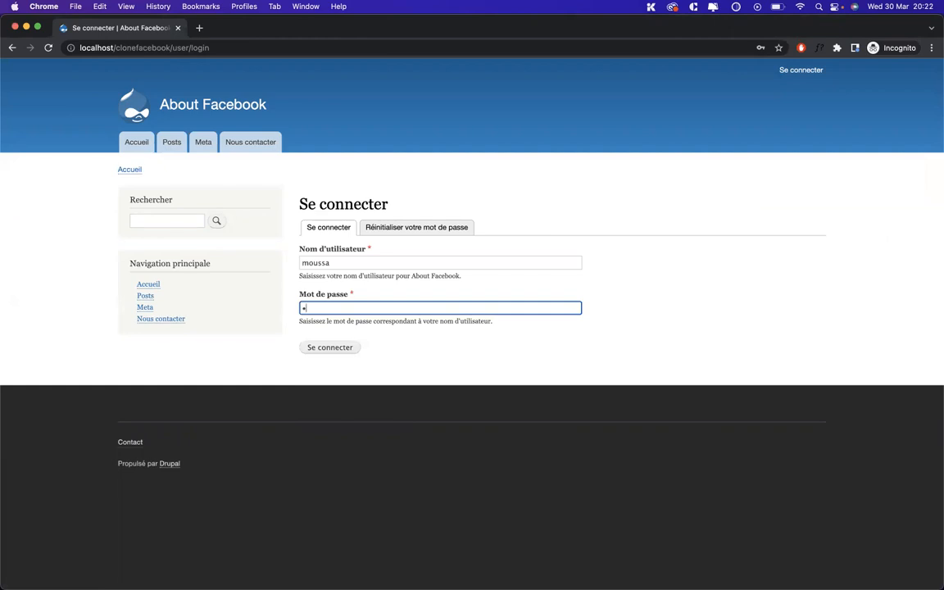
{"action": "key", "text": "Return"}
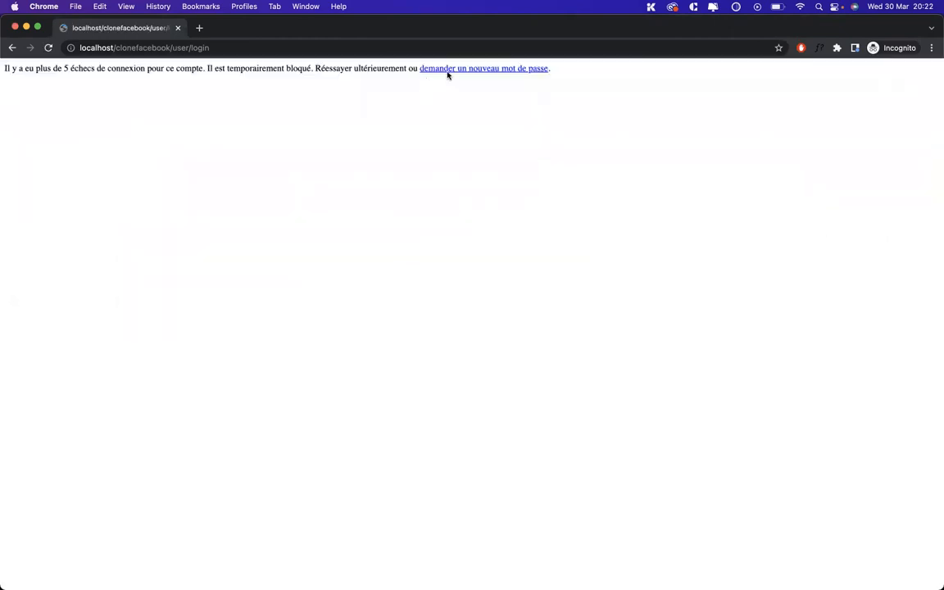
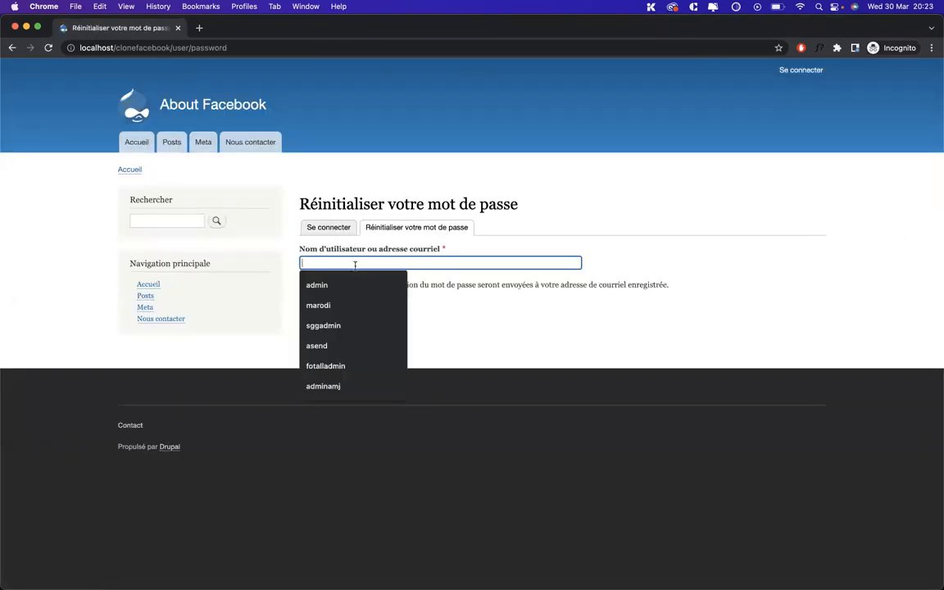
Bring the admin's user list window to the front and open the Ajouter un utilisateur form
{"action": "key", "text": "ctrl+Up"}
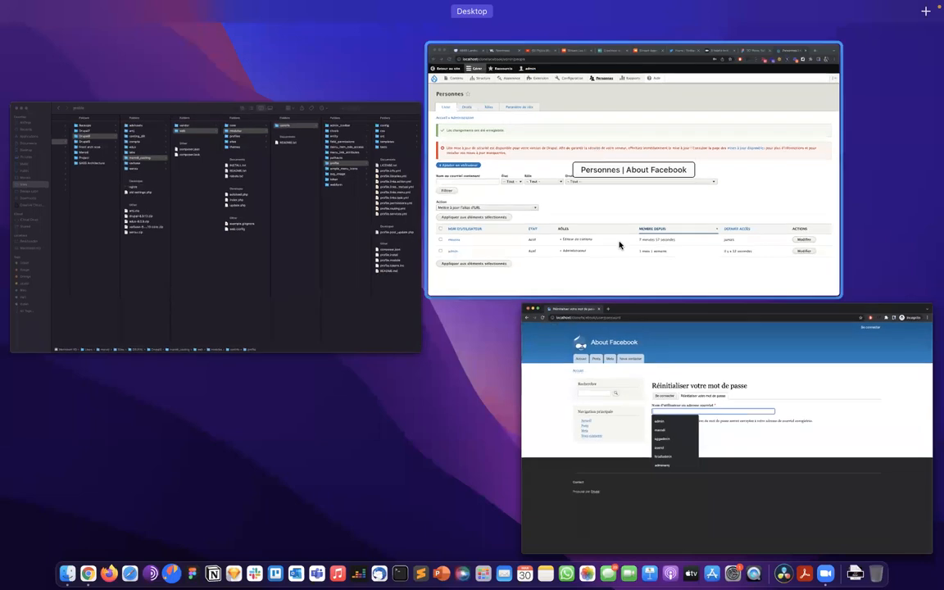
{"action": "left_click", "coordinate": [620, 245]}
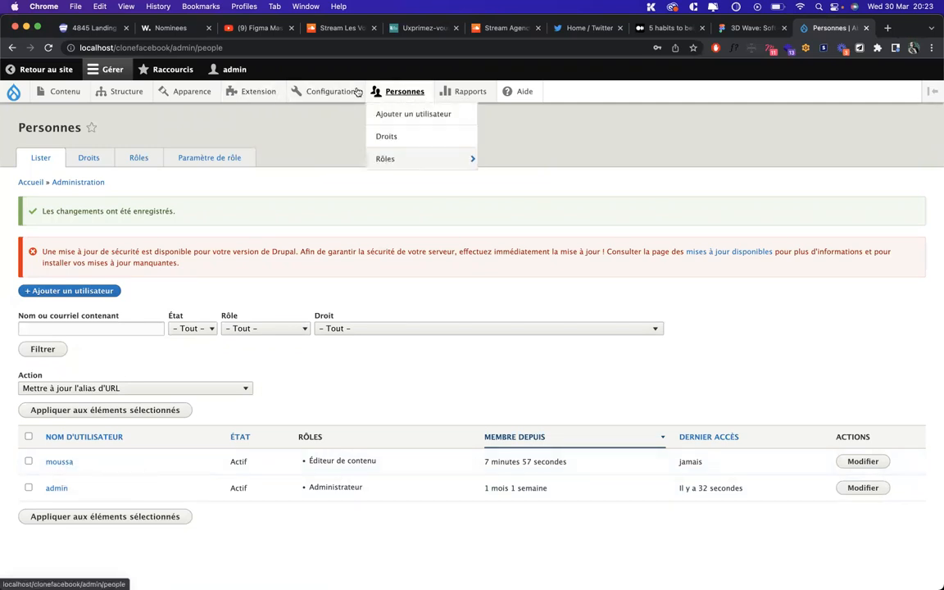
{"action": "left_click", "coordinate": [404, 115]}
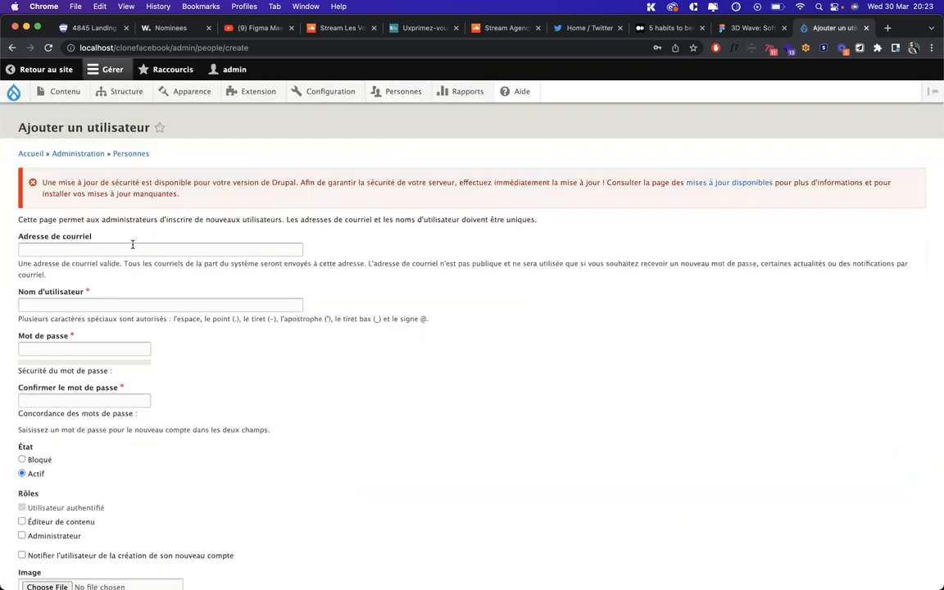
Fill in the new user's e-mail from the browser suggestion and the username hello
{"action": "left_click", "coordinate": [132, 245]}
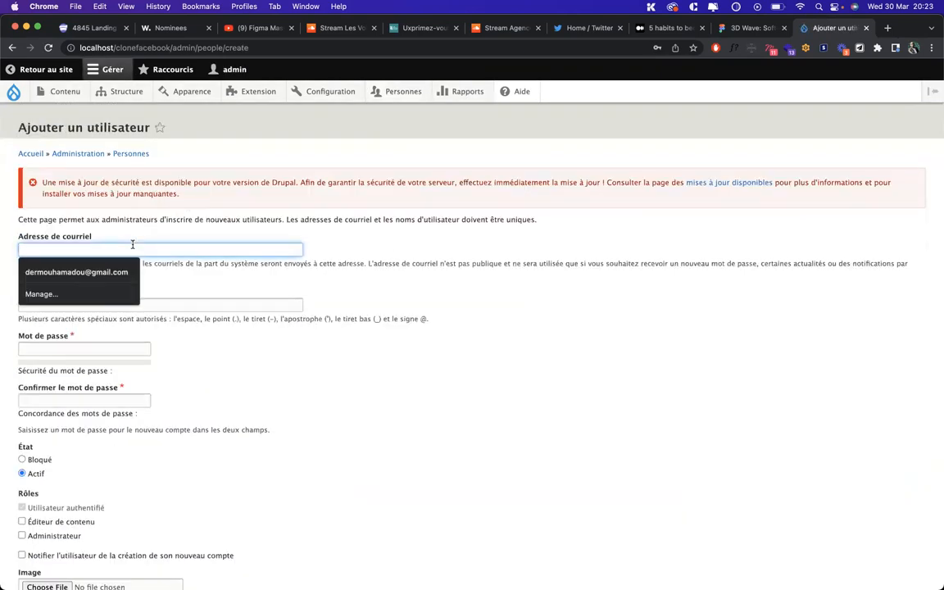
{"action": "type", "text": "hello"}
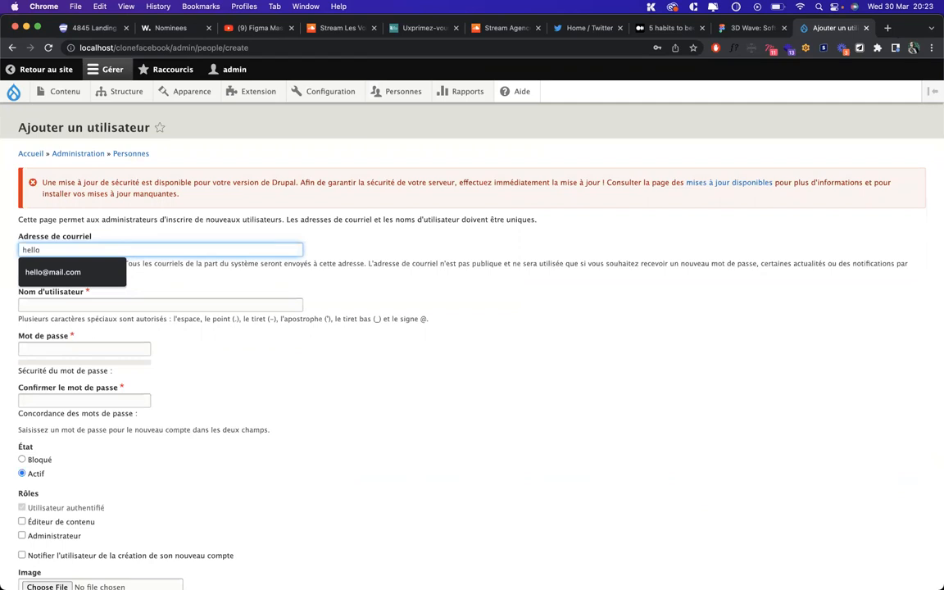
{"action": "key", "text": "Down"}
{"action": "key", "text": "Return"}
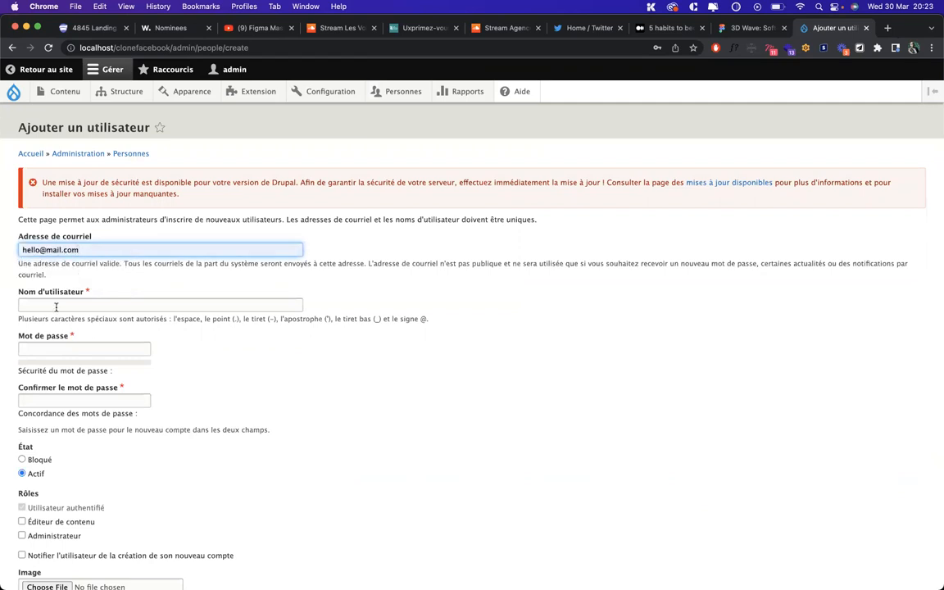
{"action": "left_click", "coordinate": [56, 304]}
{"action": "type", "text": "he"}
{"action": "key", "text": "Down"}
{"action": "key", "text": "Return"}
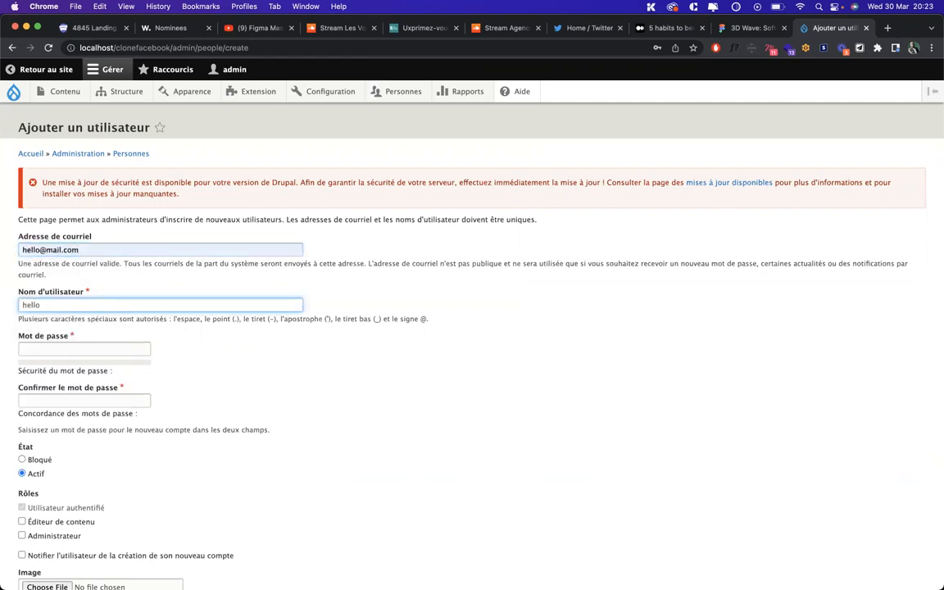
Enter and confirm a password, give the Éditeur de contenu role, and create the account
{"action": "key", "text": "Tab"}
{"action": "type", "text": "h"}
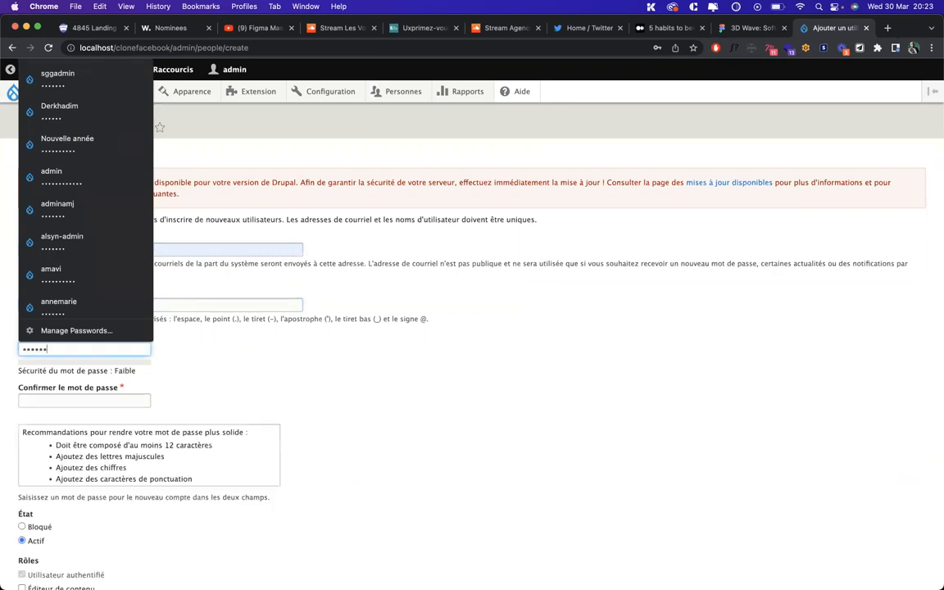
{"action": "key", "text": "Tab"}
{"action": "type", "text": "1"}
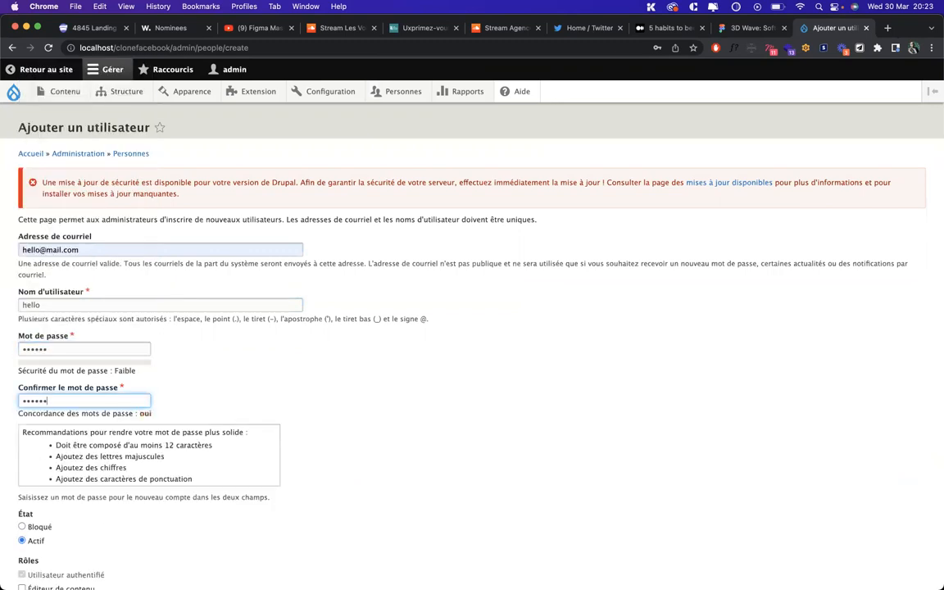
{"action": "scroll", "coordinate": [168, 303], "scroll_direction": "down", "scroll_amount": 5}
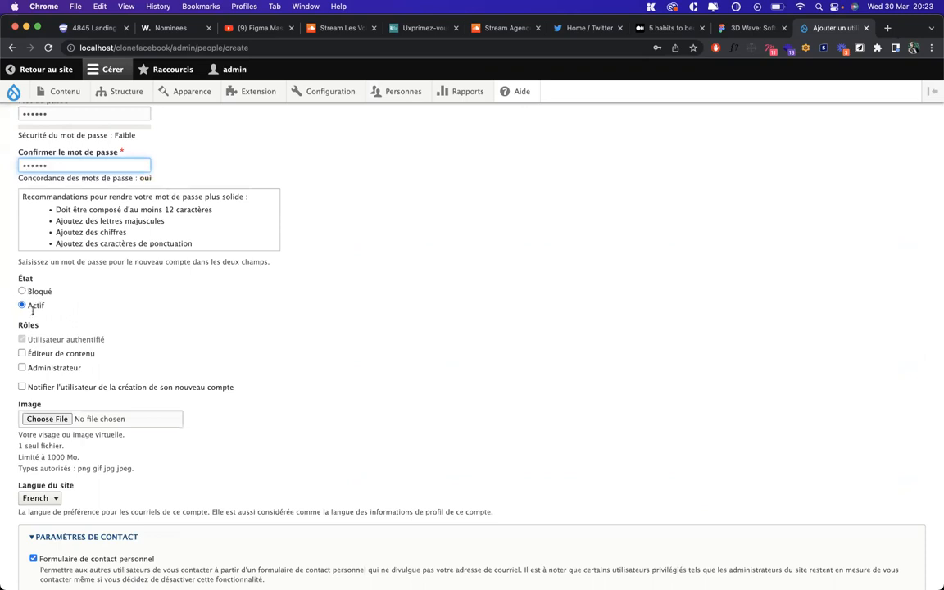
{"action": "left_click", "coordinate": [52, 357]}
{"action": "scroll", "coordinate": [51, 356], "scroll_direction": "down", "scroll_amount": 5}
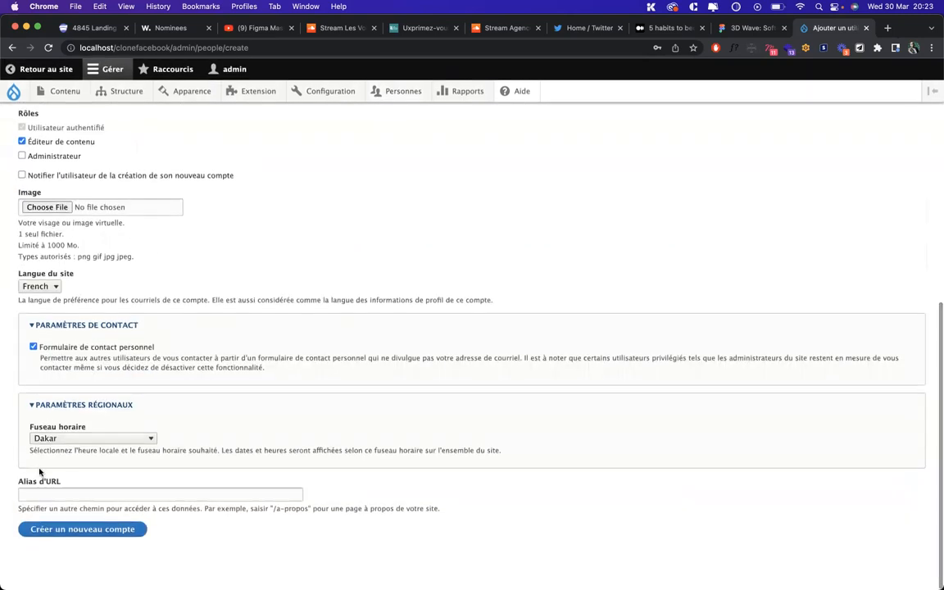
{"action": "left_click", "coordinate": [37, 530]}
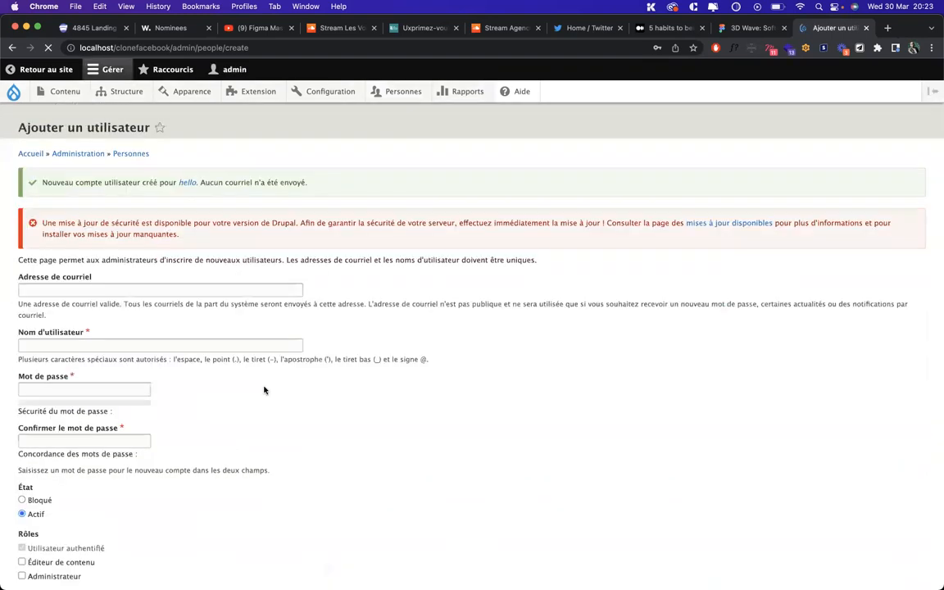
{"action": "key", "text": "ctrl+Up"}
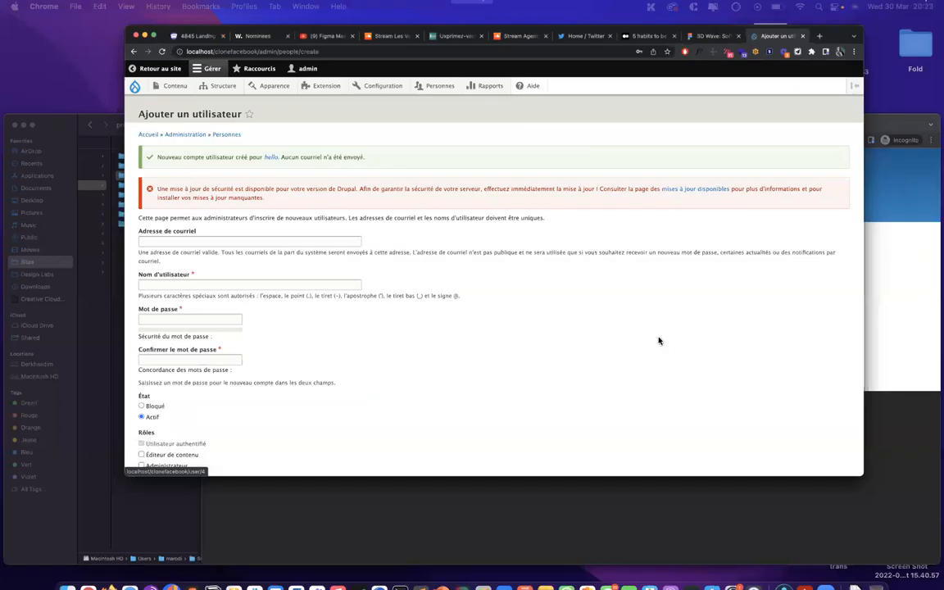
In the private window, log in as the new user hello
{"action": "left_click", "coordinate": [671, 361]}
{"action": "left_click", "coordinate": [321, 227]}
{"action": "type", "text": "hello"}
{"action": "key", "text": "Tab"}
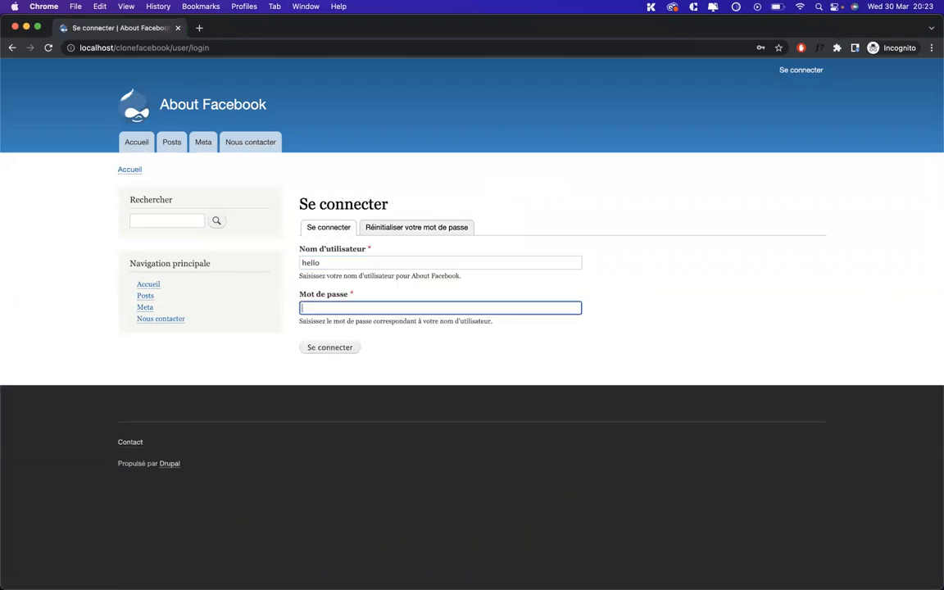
{"action": "key", "text": "Return"}
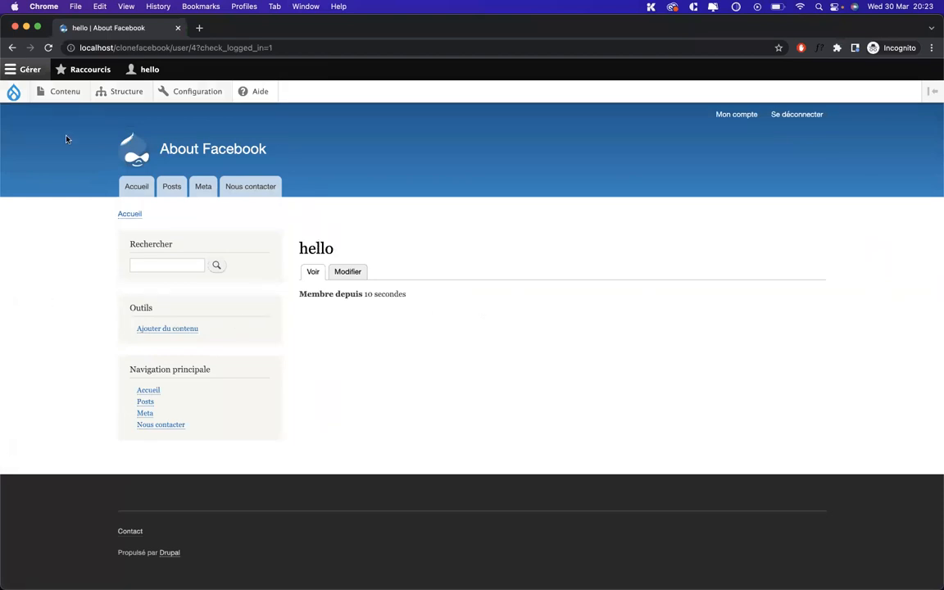
Browse hello's Contenu menu, then return to the admin's add-user page
{"action": "mouse_move", "coordinate": [67, 92]}
{"action": "mouse_move", "coordinate": [69, 115]}
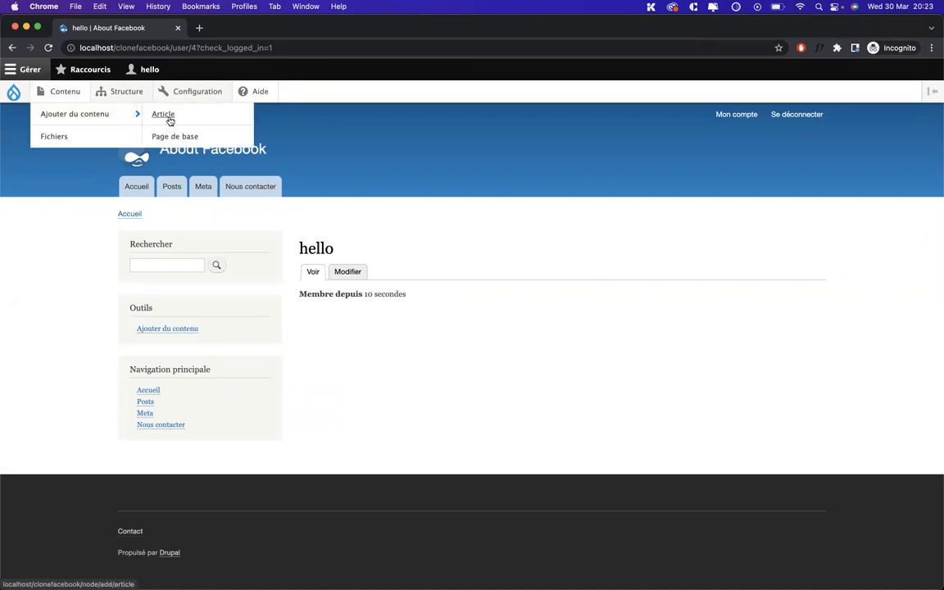
{"action": "key", "text": "ctrl+Up"}
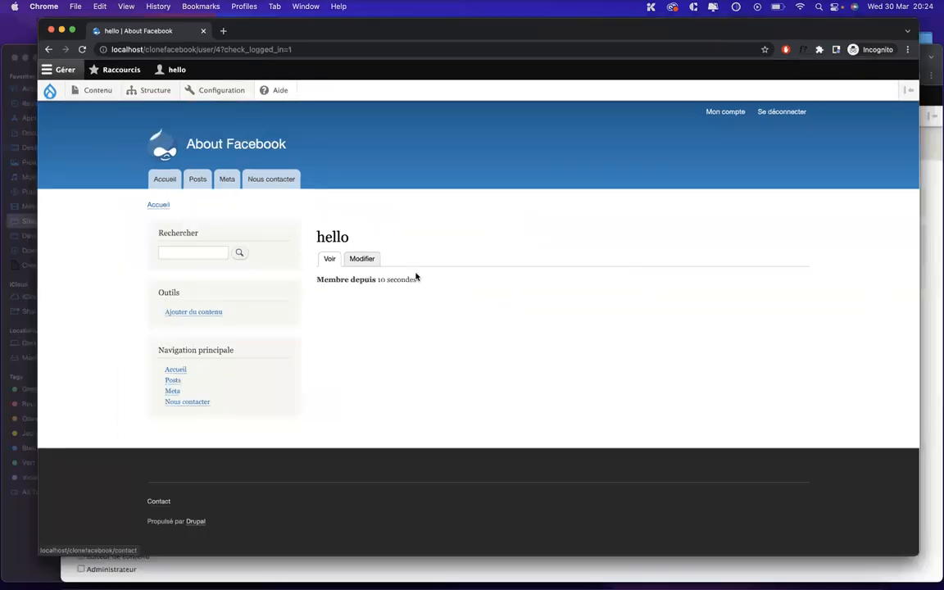
{"action": "left_click", "coordinate": [624, 355]}
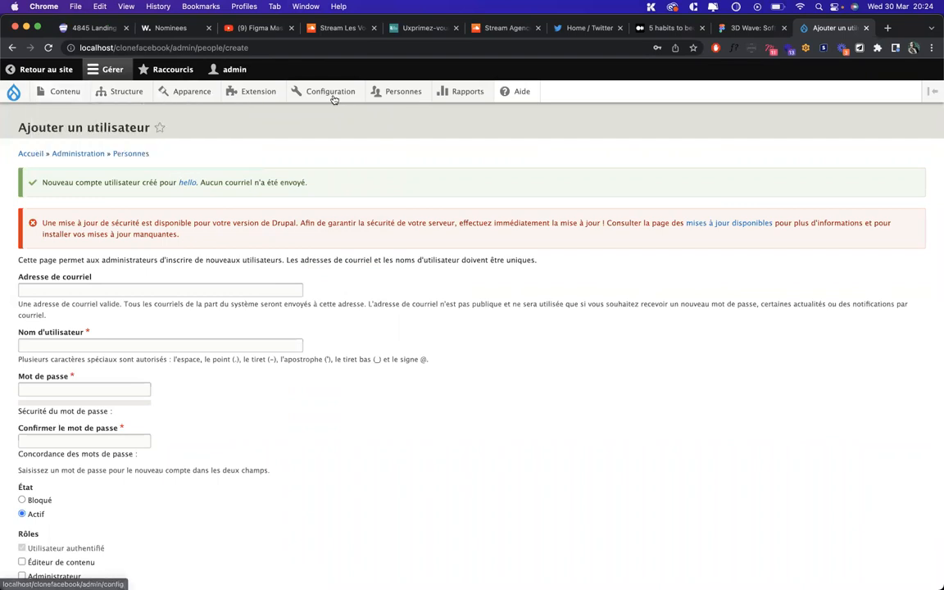
Open the Personnes > Droits permissions page and scroll down to the Node permissions
{"action": "mouse_move", "coordinate": [247, 95]}
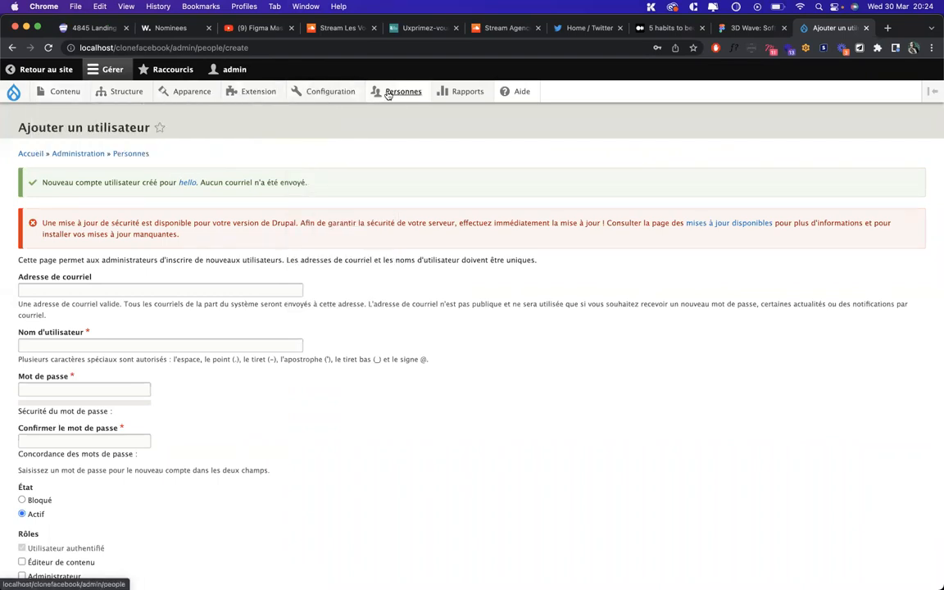
{"action": "mouse_move", "coordinate": [396, 95]}
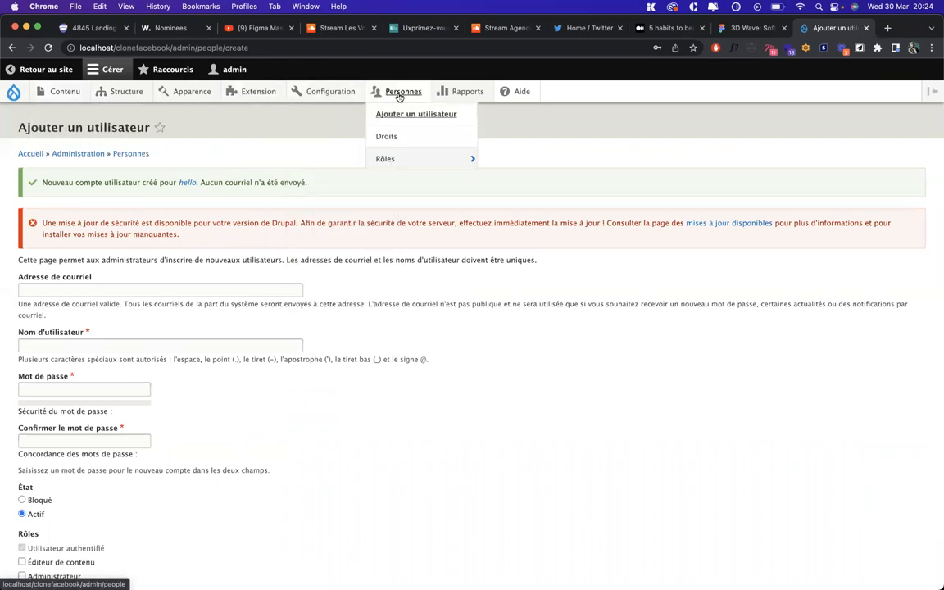
{"action": "left_click", "coordinate": [386, 136]}
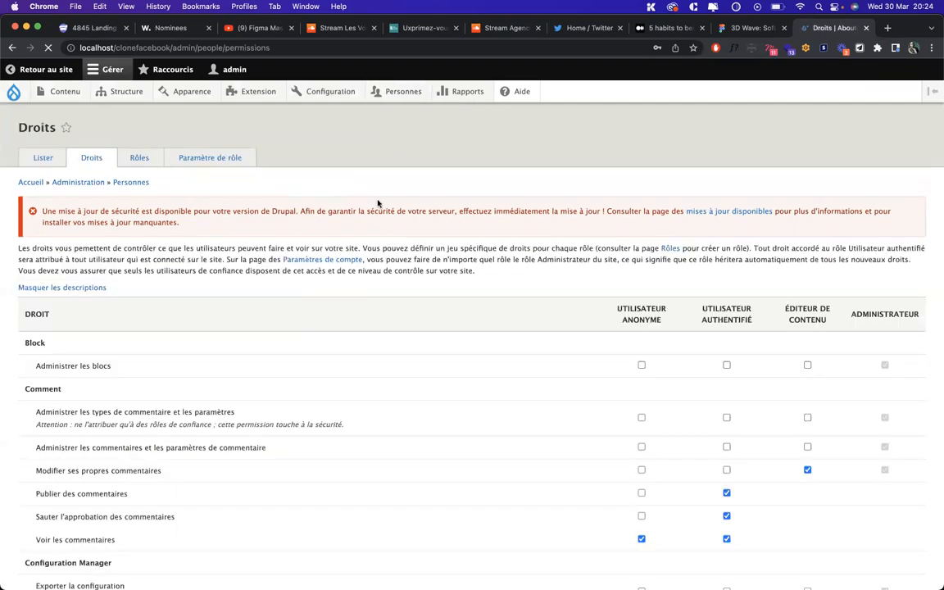
{"action": "scroll", "coordinate": [316, 420], "scroll_direction": "down", "scroll_amount": 5}
{"action": "scroll", "coordinate": [316, 421], "scroll_direction": "down", "scroll_amount": 20}
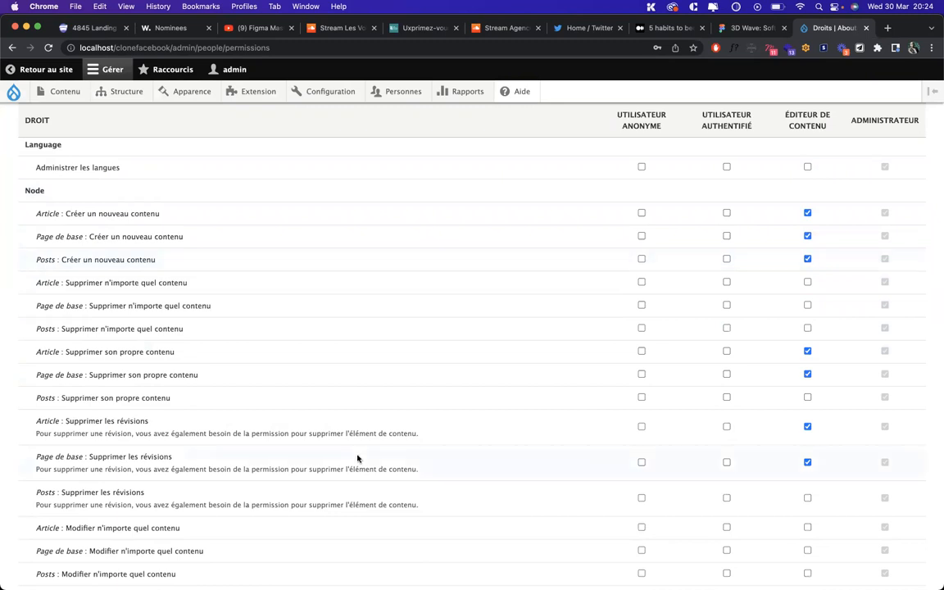
{"action": "scroll", "coordinate": [358, 457], "scroll_direction": "down", "scroll_amount": 3}
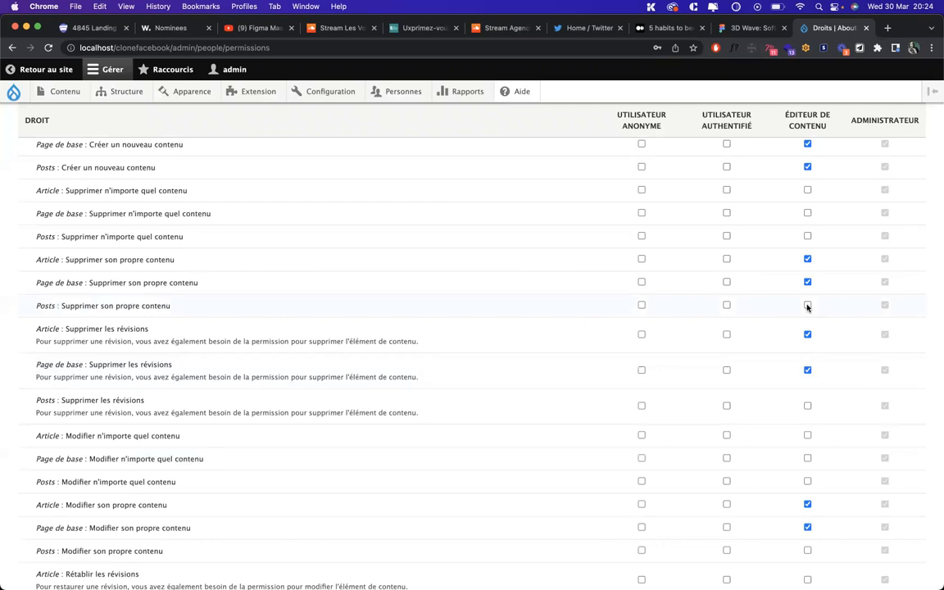
{"action": "scroll", "coordinate": [807, 307], "scroll_direction": "down", "scroll_amount": 3}
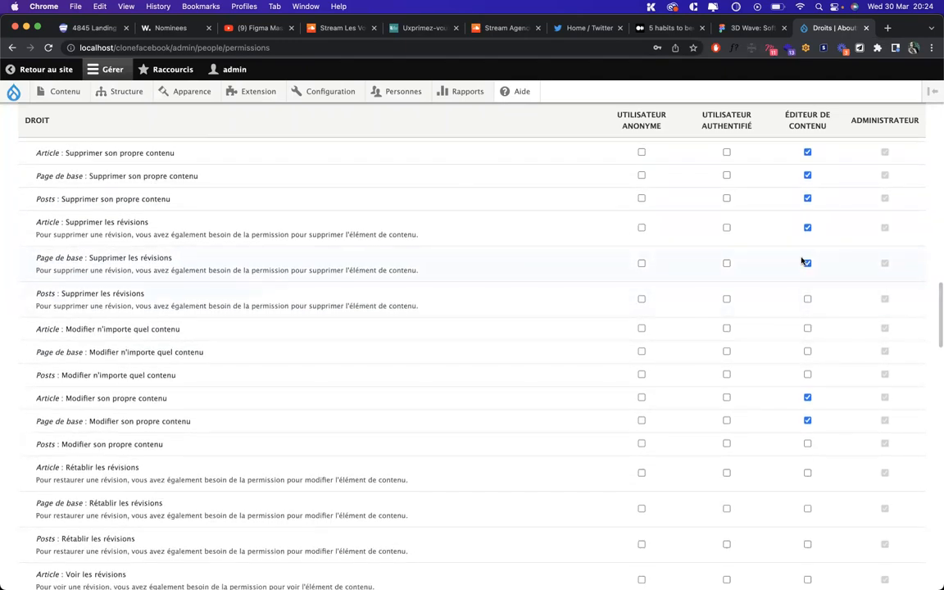
{"action": "scroll", "coordinate": [357, 366], "scroll_direction": "down", "scroll_amount": 1}
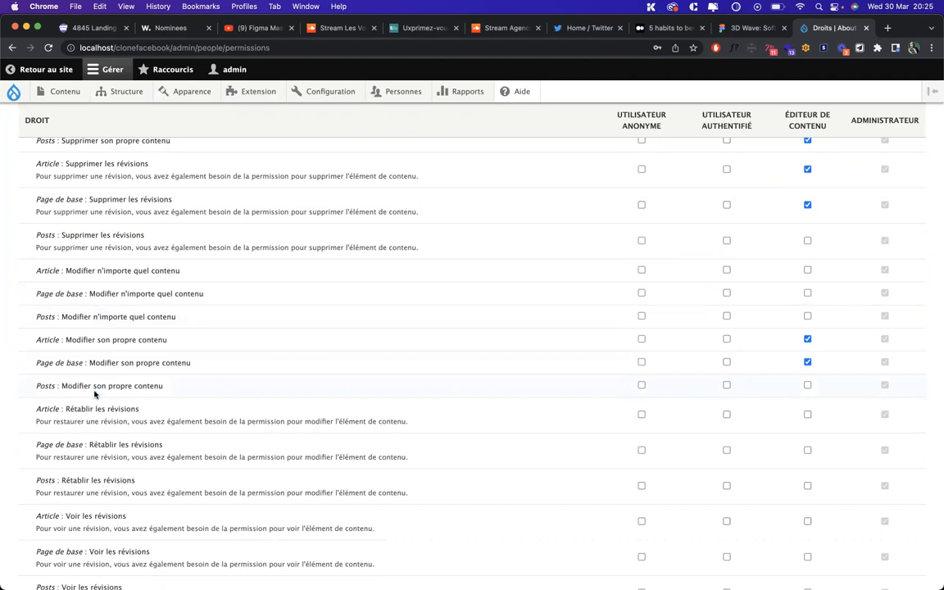
Highlight the Posts edit-own-content permission line for Éditeur de contenu and scroll further
{"action": "triple_click", "coordinate": [80, 386]}
{"action": "double_click", "coordinate": [128, 389]}
{"action": "triple_click", "coordinate": [145, 385]}
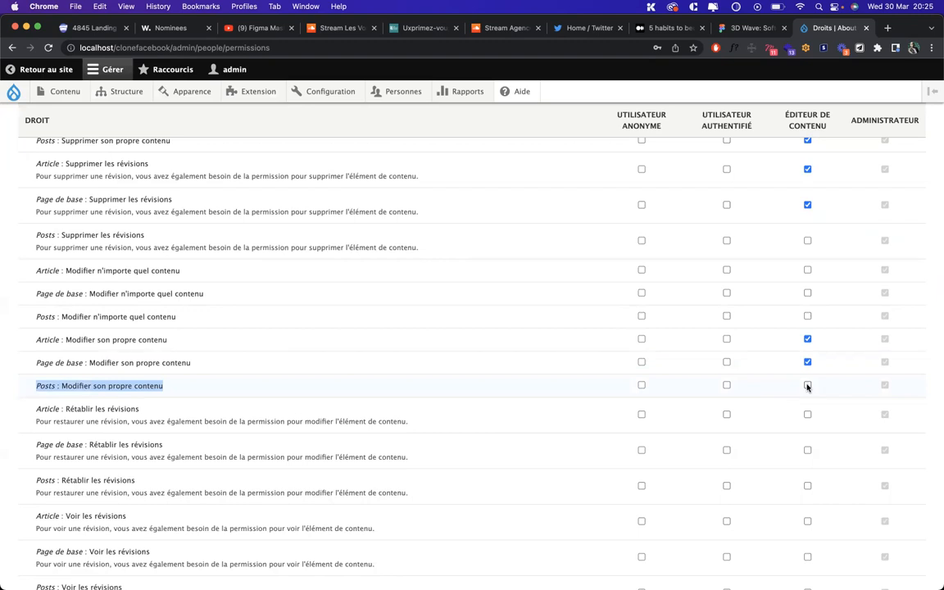
{"action": "scroll", "coordinate": [807, 387], "scroll_direction": "down", "scroll_amount": 5}
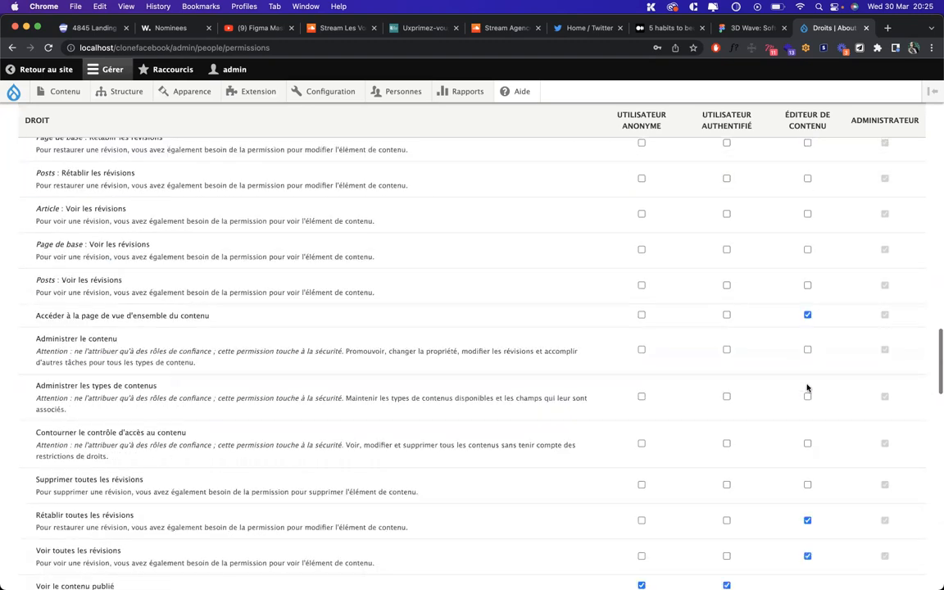
{"action": "scroll", "coordinate": [804, 316], "scroll_direction": "down", "scroll_amount": 3}
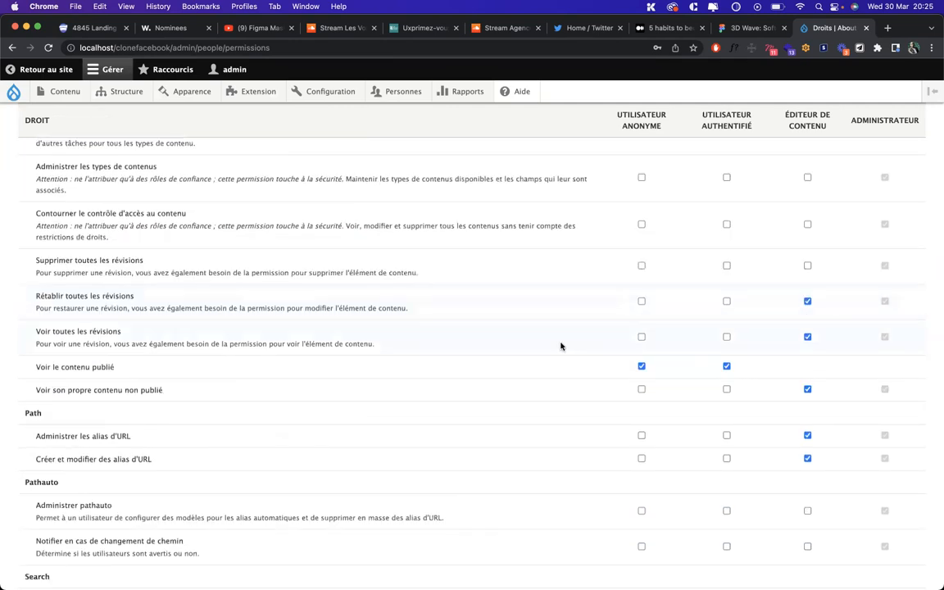
{"action": "scroll", "coordinate": [560, 343], "scroll_direction": "down", "scroll_amount": 15}
Save the permission changes, then switch to the content editor's window and reload it
{"action": "left_click", "coordinate": [37, 529]}
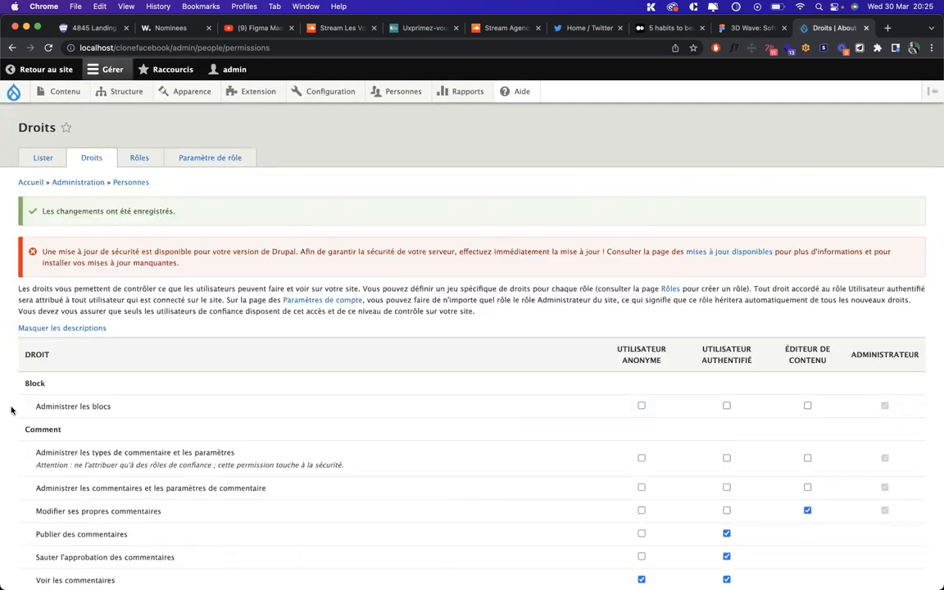
{"action": "key", "text": "ctrl+Up"}
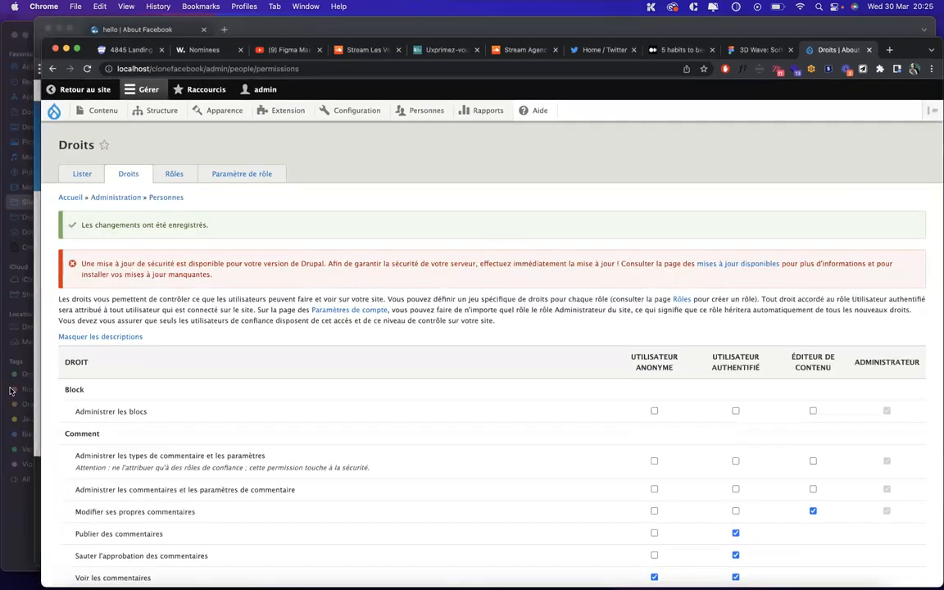
{"action": "left_click", "coordinate": [561, 278]}
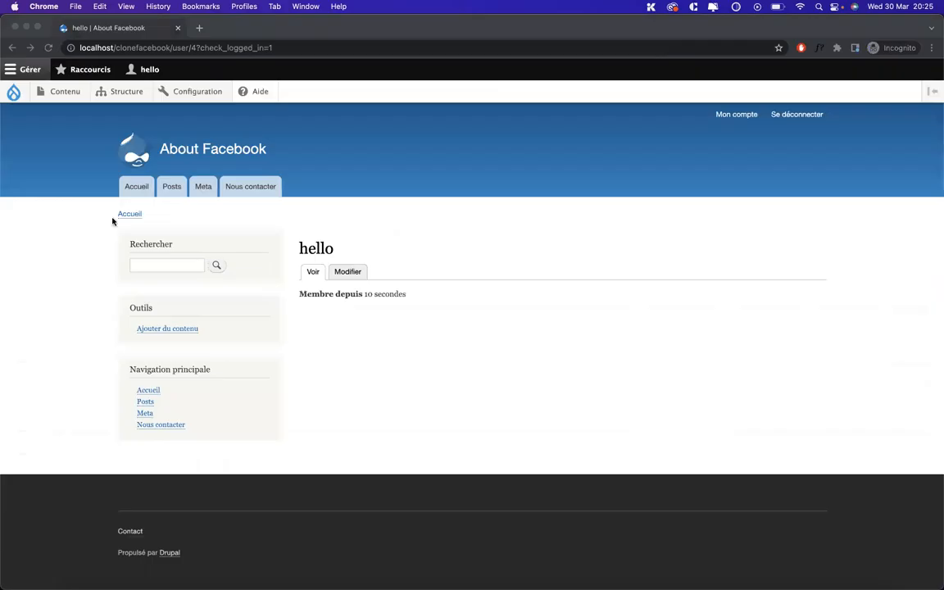
{"action": "mouse_move", "coordinate": [63, 93]}
{"action": "mouse_move", "coordinate": [136, 117]}
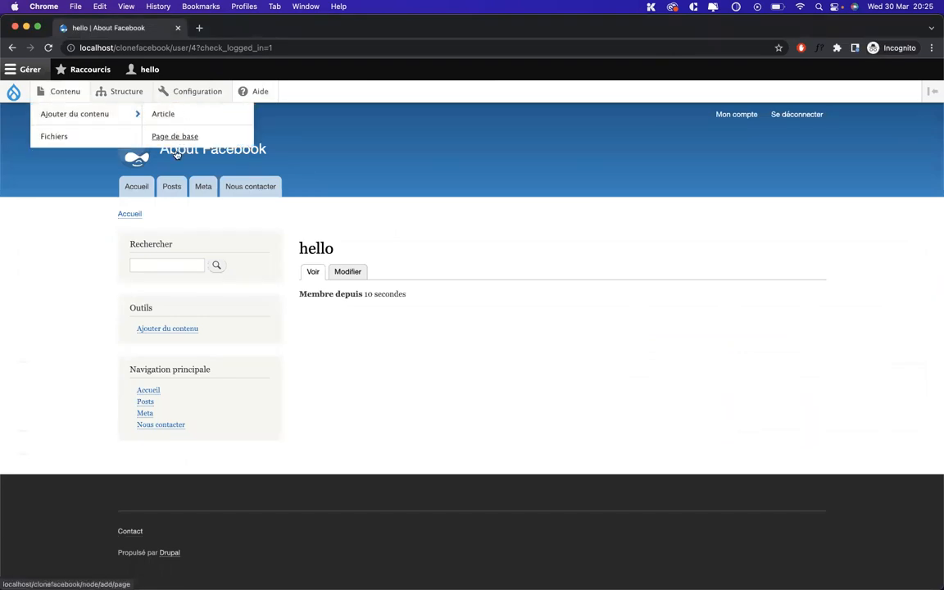
{"action": "key", "text": "super+r"}
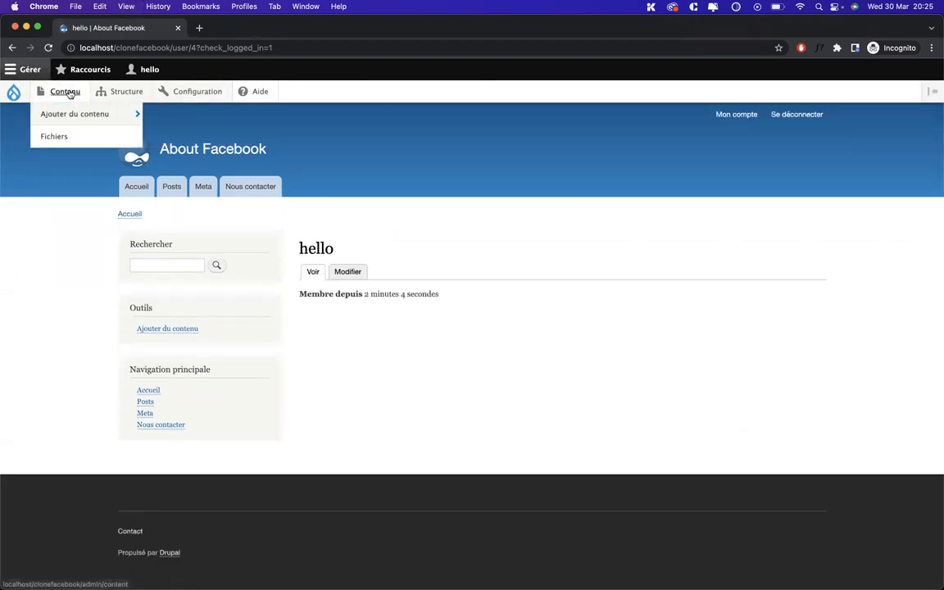
Create and save the post 'Mon premier post' with body 'Lohz' and rubrique culture
{"action": "left_click", "coordinate": [176, 160]}
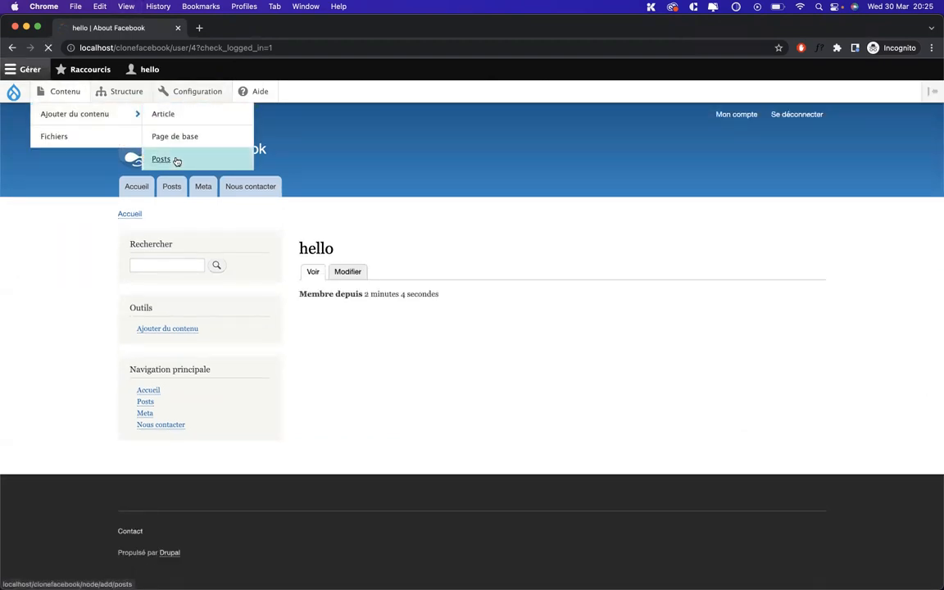
{"action": "left_click", "coordinate": [138, 186]}
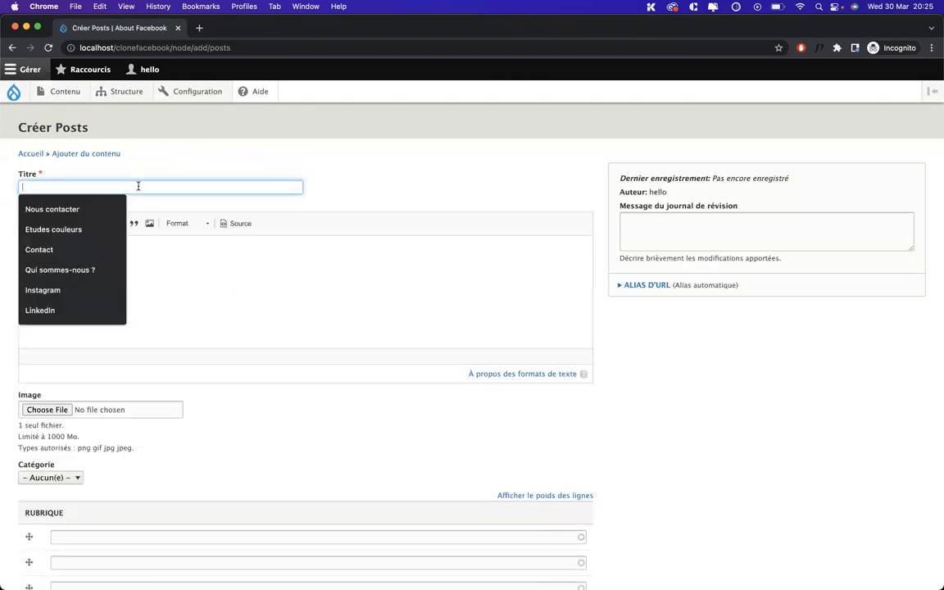
{"action": "type", "text": "Mon premier post"}
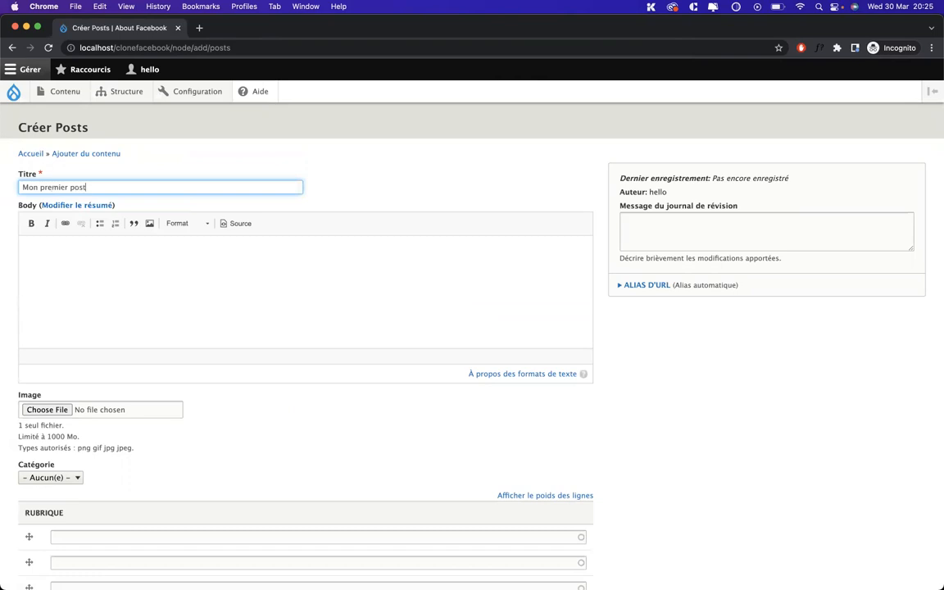
{"action": "left_click", "coordinate": [115, 252]}
{"action": "type", "text": "Lohz"}
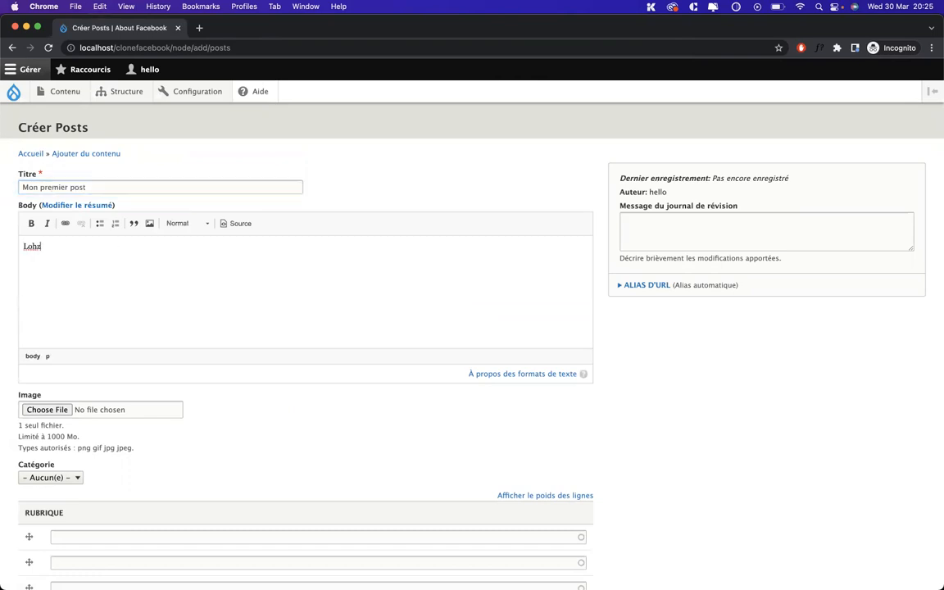
{"action": "scroll", "coordinate": [89, 311], "scroll_direction": "down", "scroll_amount": 3}
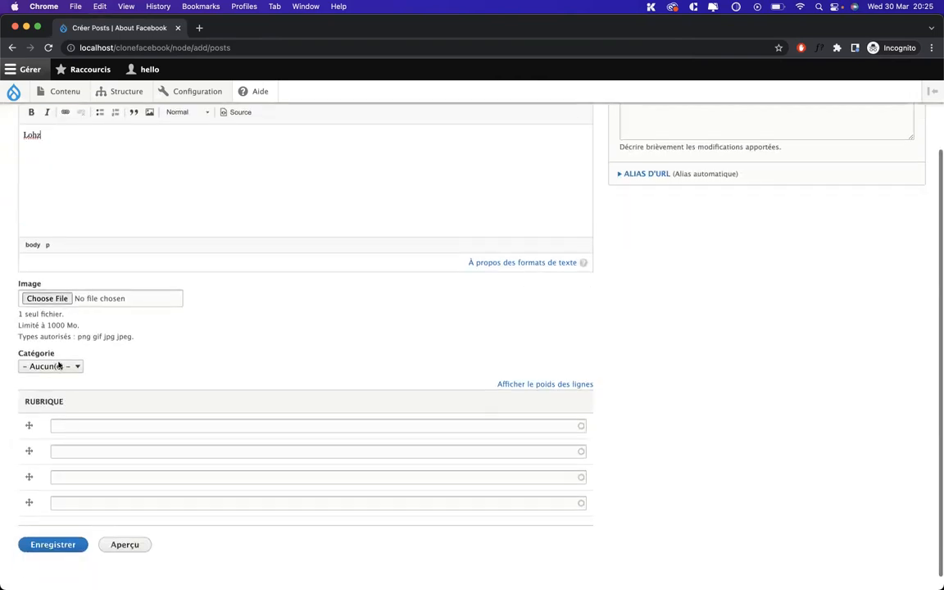
{"action": "scroll", "coordinate": [78, 364], "scroll_direction": "down", "scroll_amount": 1}
{"action": "left_click", "coordinate": [112, 404]}
{"action": "type", "text": "cu"}
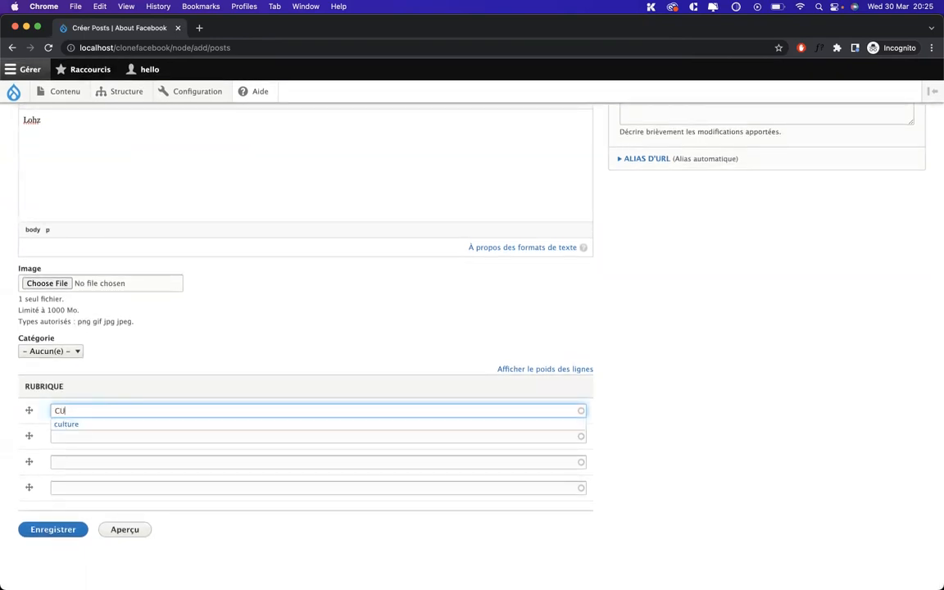
{"action": "left_click", "coordinate": [101, 425]}
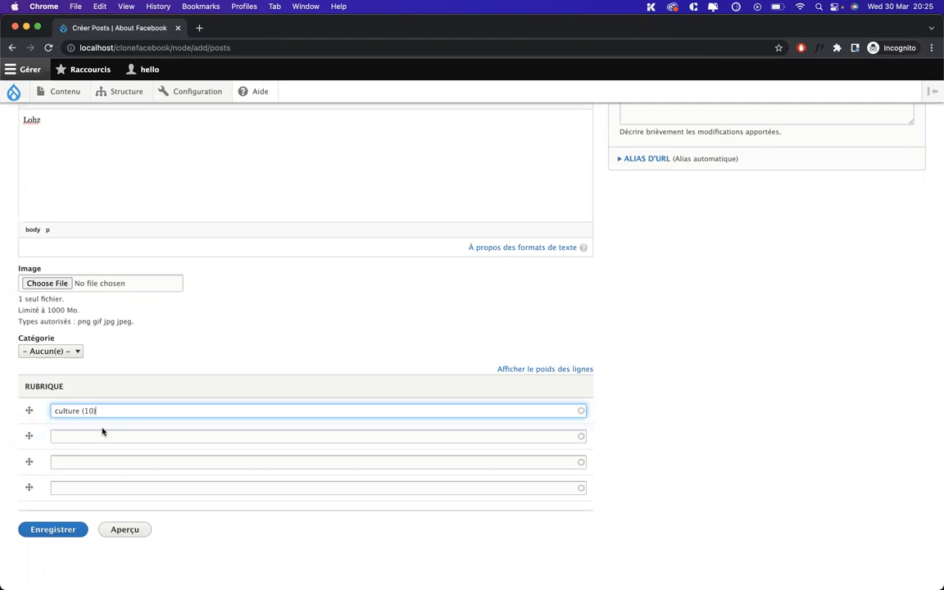
{"action": "left_click", "coordinate": [43, 531]}
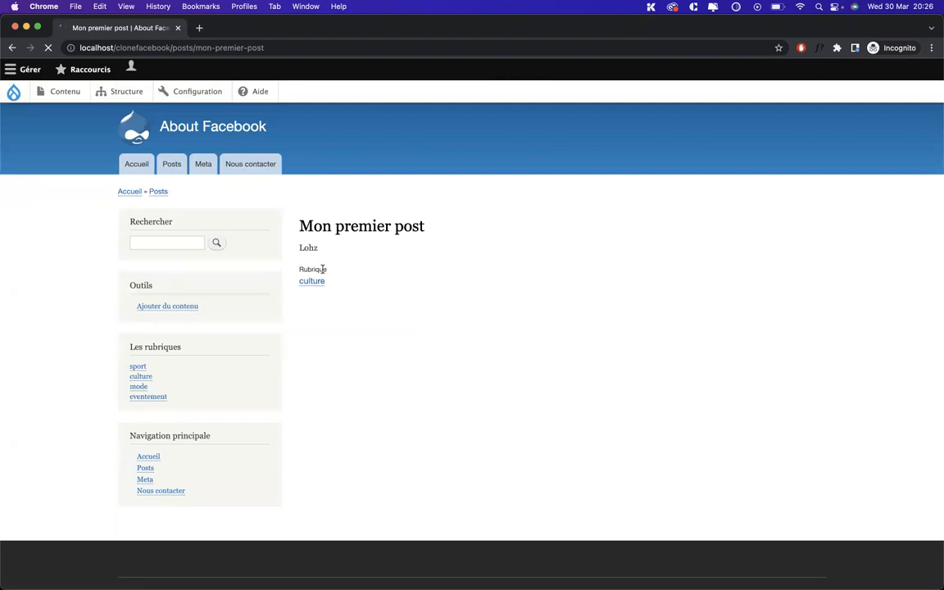
Edit Mon premier post from the content list, replacing its body with 'LOREM'
{"action": "left_click", "coordinate": [65, 93]}
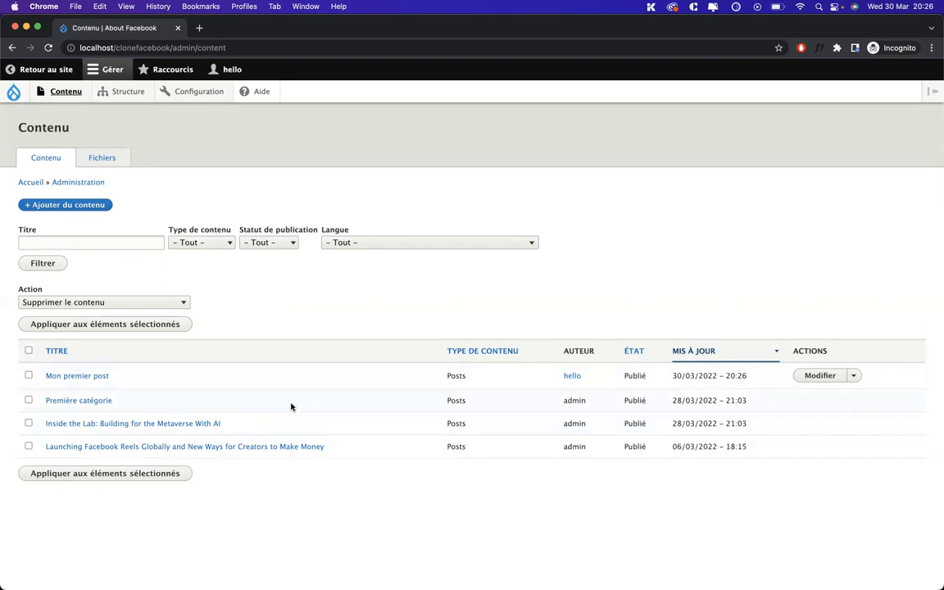
{"action": "left_click", "coordinate": [823, 377]}
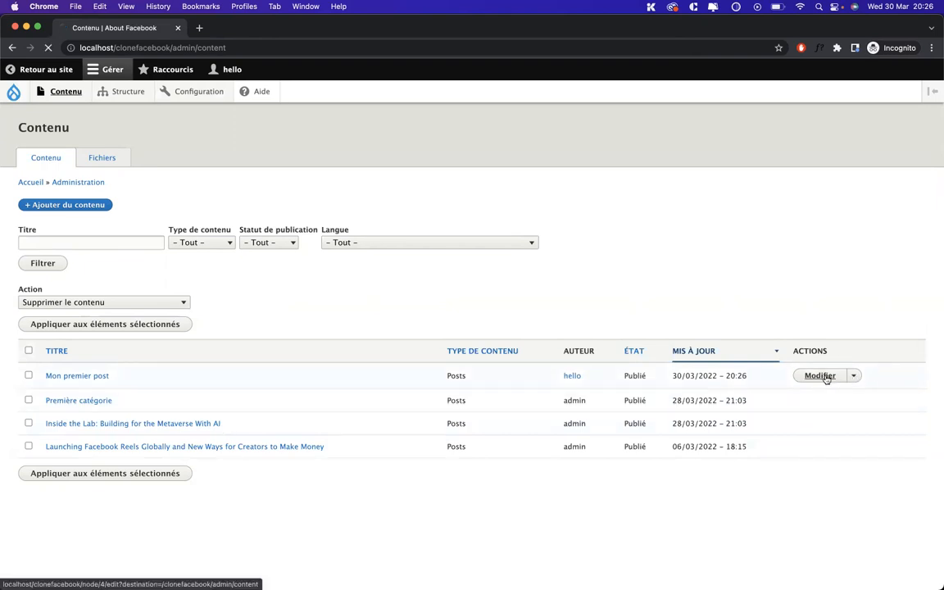
{"action": "type", "text": "LOREM"}
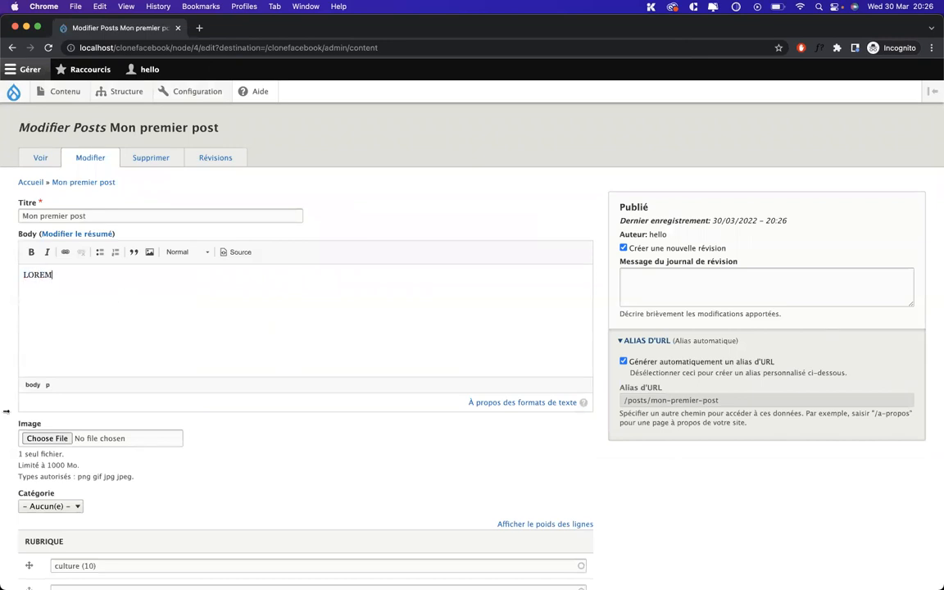
{"action": "scroll", "coordinate": [7, 412], "scroll_direction": "down", "scroll_amount": 4}
{"action": "left_click", "coordinate": [34, 530]}
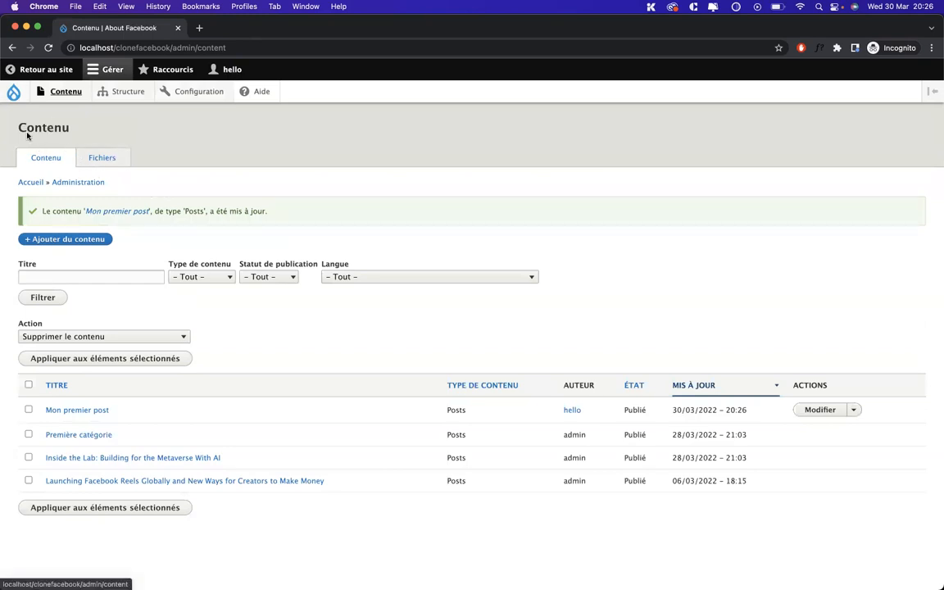
Check the updated post via the Posts listing and content list, ending on Mon premier post's page
{"action": "left_click", "coordinate": [13, 91]}
{"action": "left_click", "coordinate": [160, 168]}
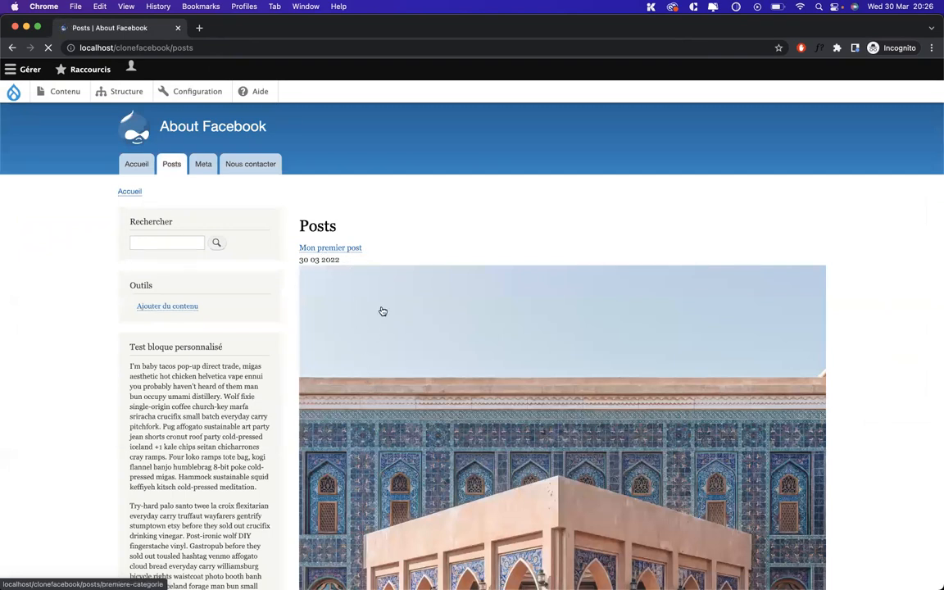
{"action": "scroll", "coordinate": [367, 329], "scroll_direction": "down", "scroll_amount": 3}
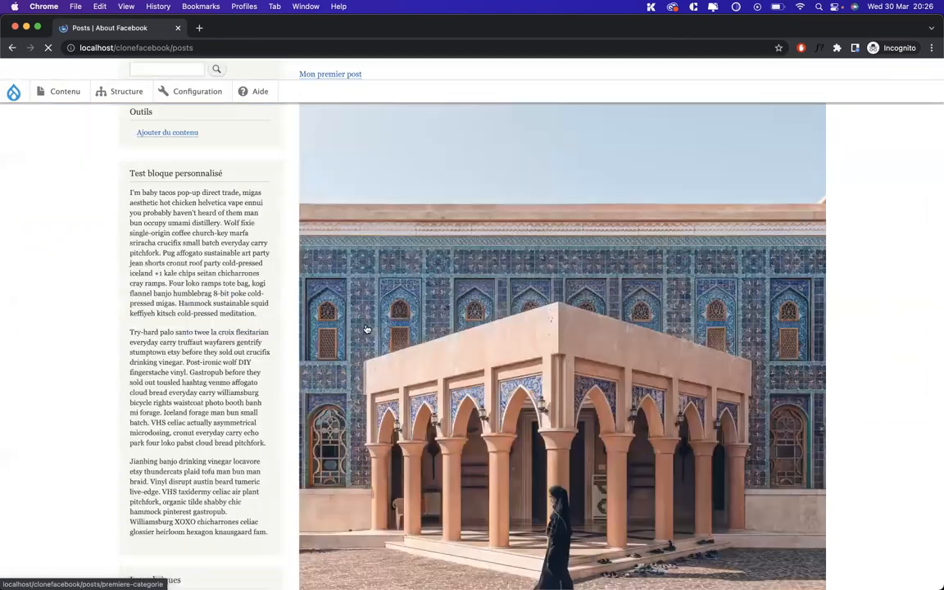
{"action": "scroll", "coordinate": [313, 269], "scroll_direction": "up", "scroll_amount": 3}
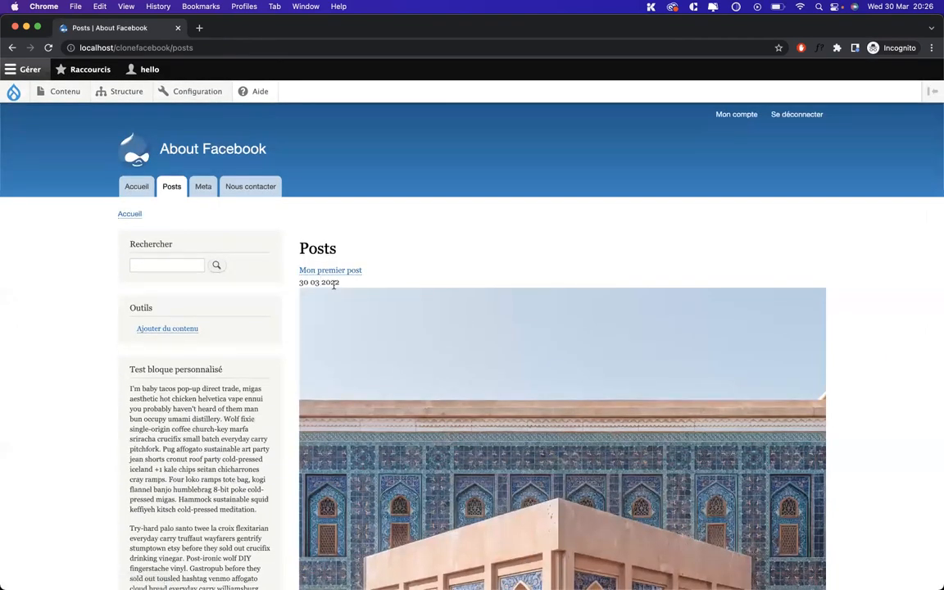
{"action": "left_click", "coordinate": [57, 90]}
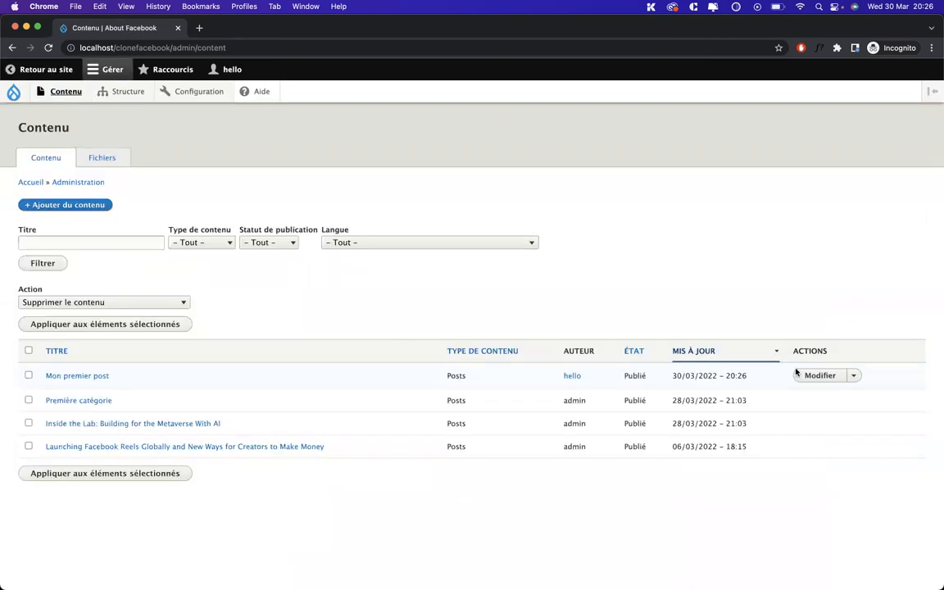
{"action": "left_click", "coordinate": [816, 375]}
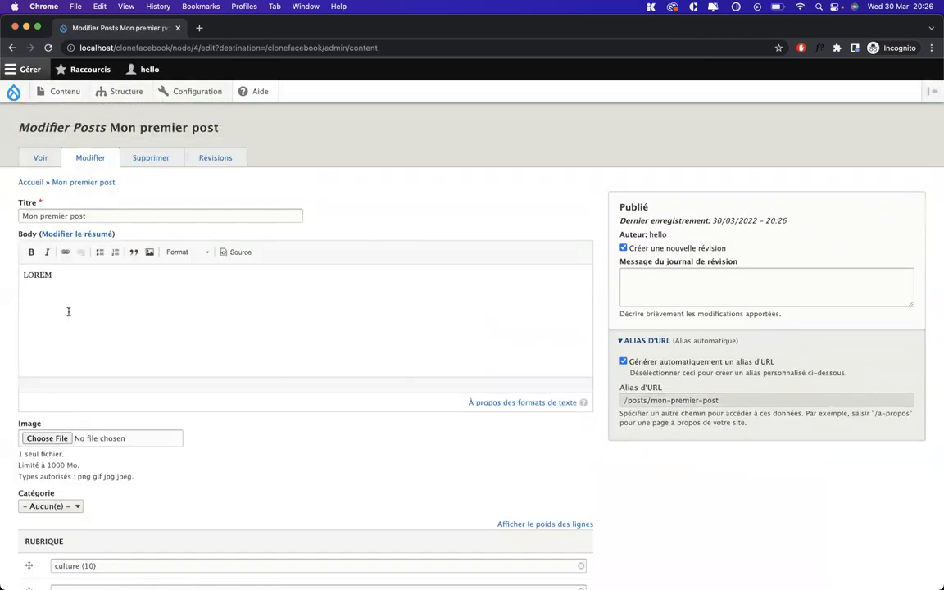
{"action": "left_click", "coordinate": [14, 91]}
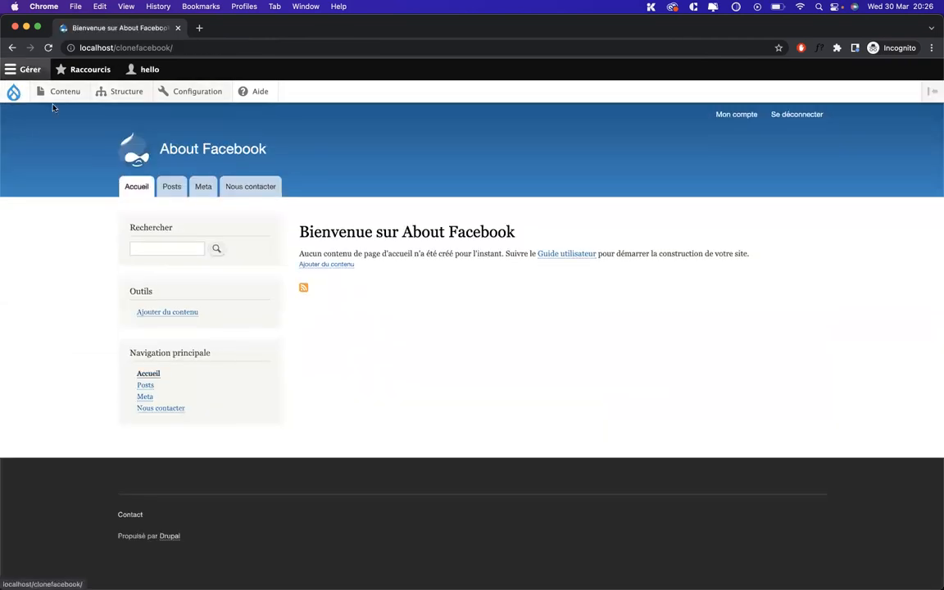
{"action": "left_click", "coordinate": [167, 187]}
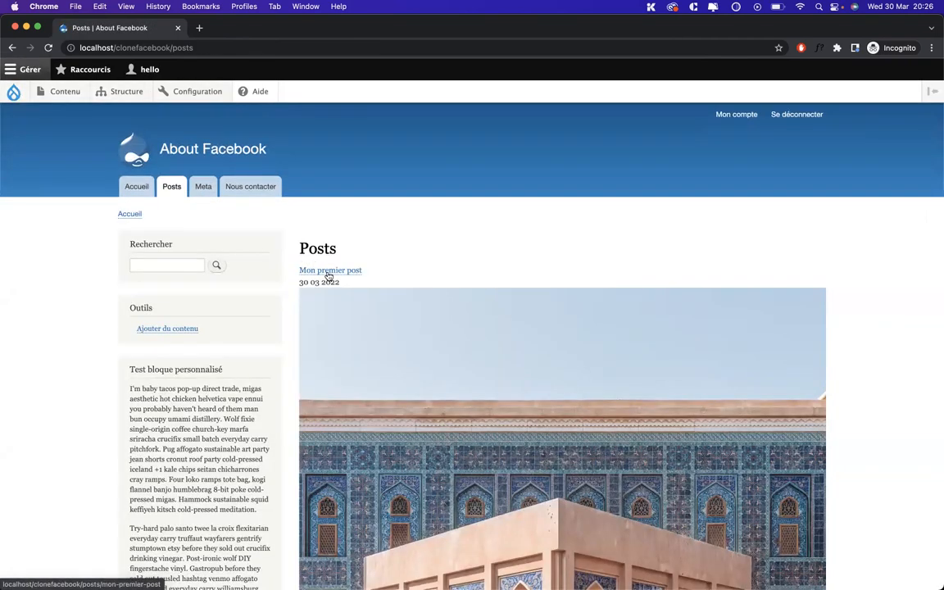
{"action": "left_click", "coordinate": [327, 272]}
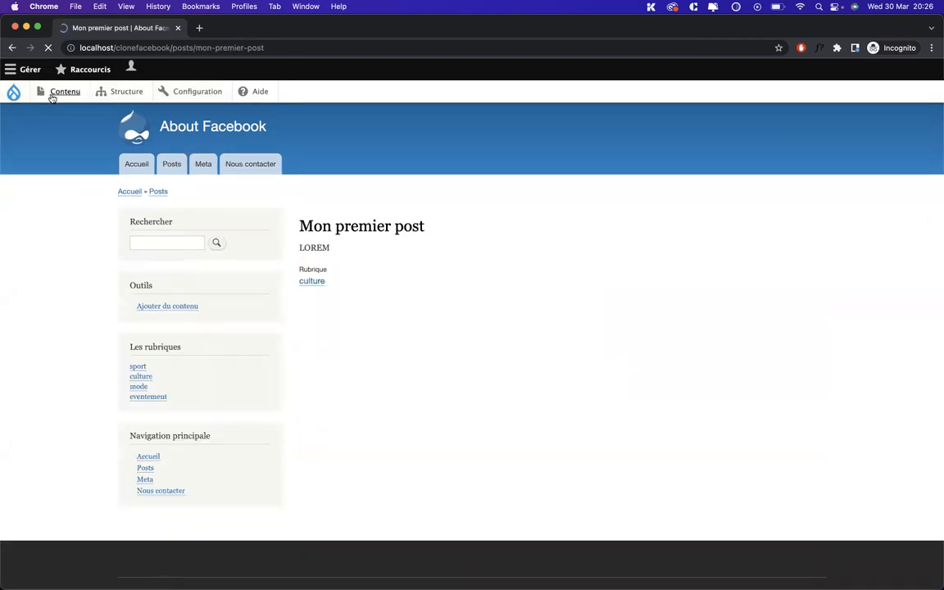
{"action": "key", "text": "ctrl+Up"}
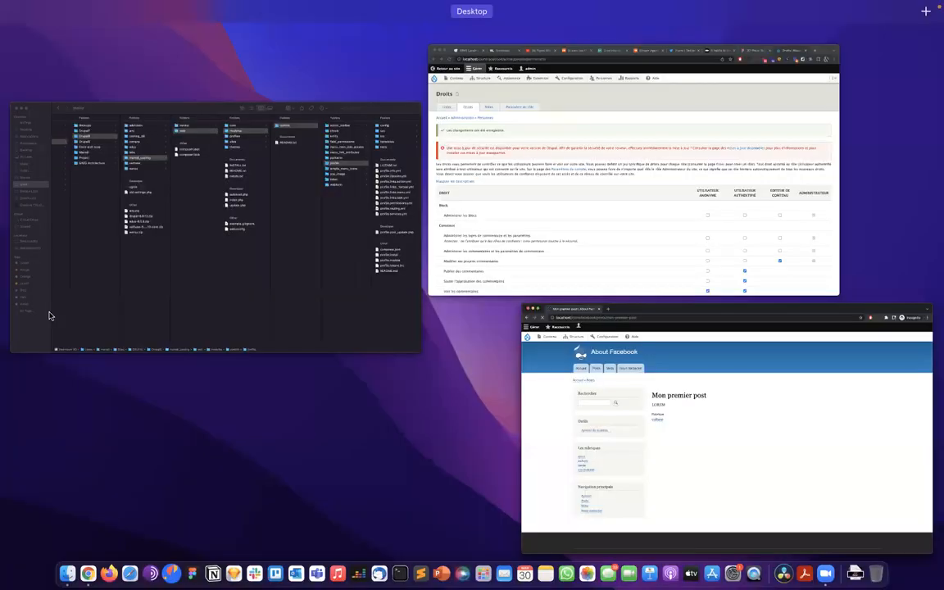
{"action": "left_click", "coordinate": [562, 224]}
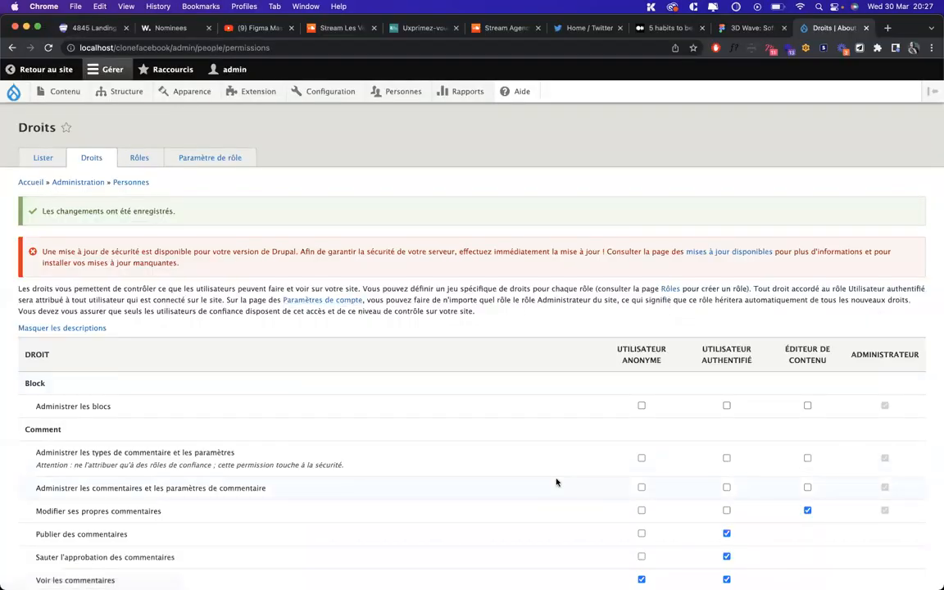
{"action": "scroll", "coordinate": [556, 480], "scroll_direction": "down", "scroll_amount": 6}
{"action": "scroll", "coordinate": [556, 481], "scroll_direction": "down", "scroll_amount": 15}
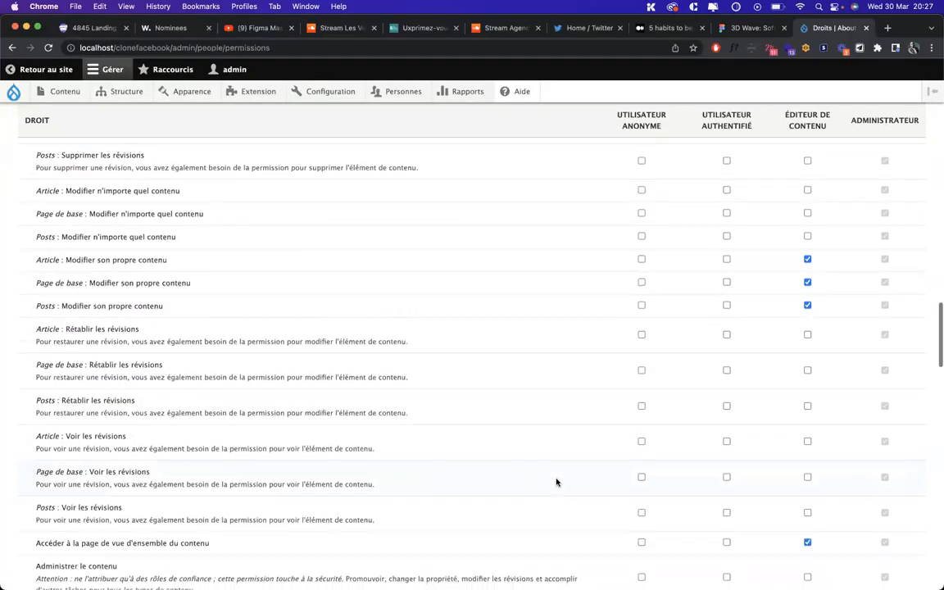
{"action": "scroll", "coordinate": [556, 482], "scroll_direction": "down", "scroll_amount": 5}
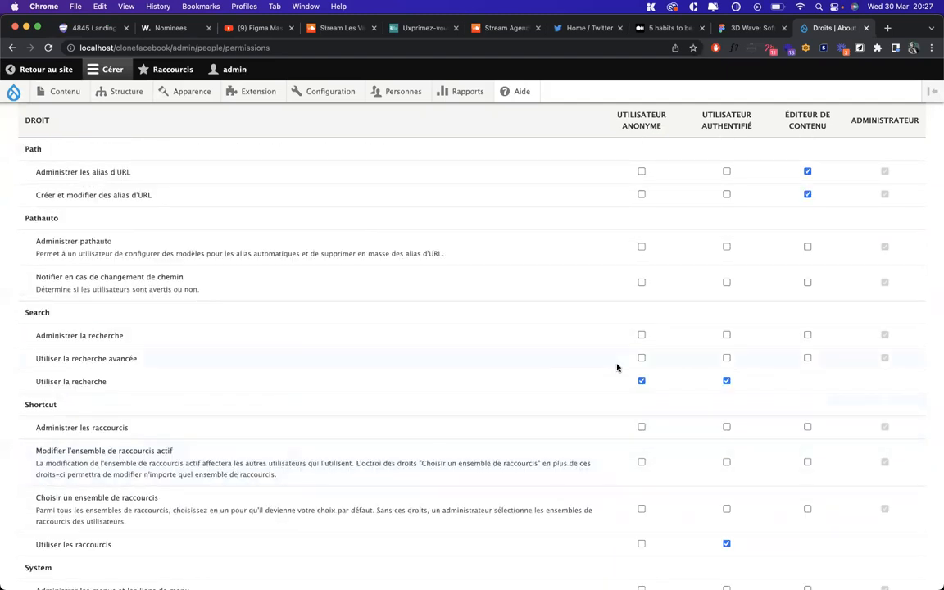
{"action": "scroll", "coordinate": [617, 367], "scroll_direction": "down", "scroll_amount": 15}
{"action": "scroll", "coordinate": [617, 367], "scroll_direction": "up", "scroll_amount": 17}
{"action": "scroll", "coordinate": [617, 367], "scroll_direction": "up", "scroll_amount": 15}
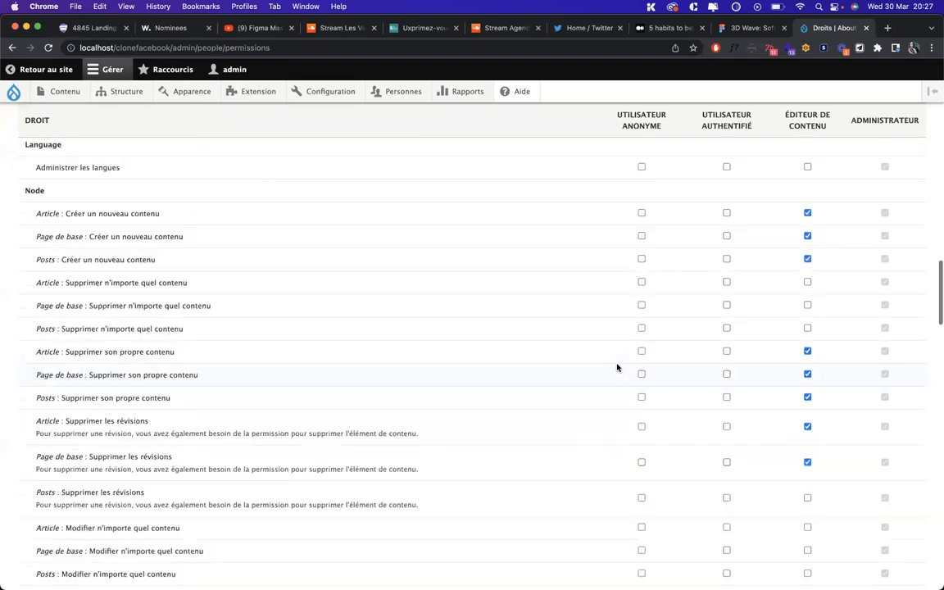
{"action": "scroll", "coordinate": [617, 367], "scroll_direction": "down", "scroll_amount": 2}
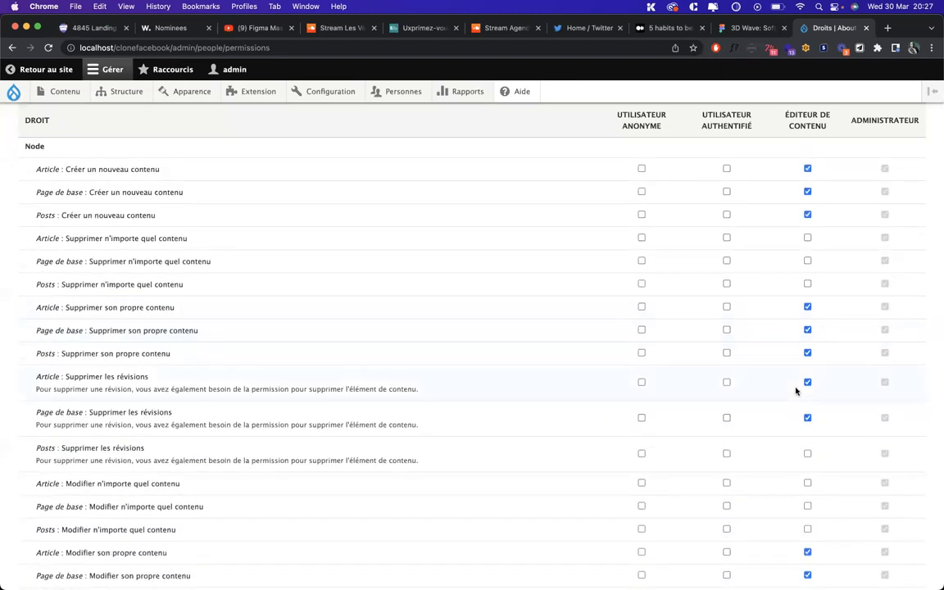
{"action": "scroll", "coordinate": [794, 390], "scroll_direction": "down", "scroll_amount": 2}
{"action": "scroll", "coordinate": [814, 363], "scroll_direction": "down", "scroll_amount": 2}
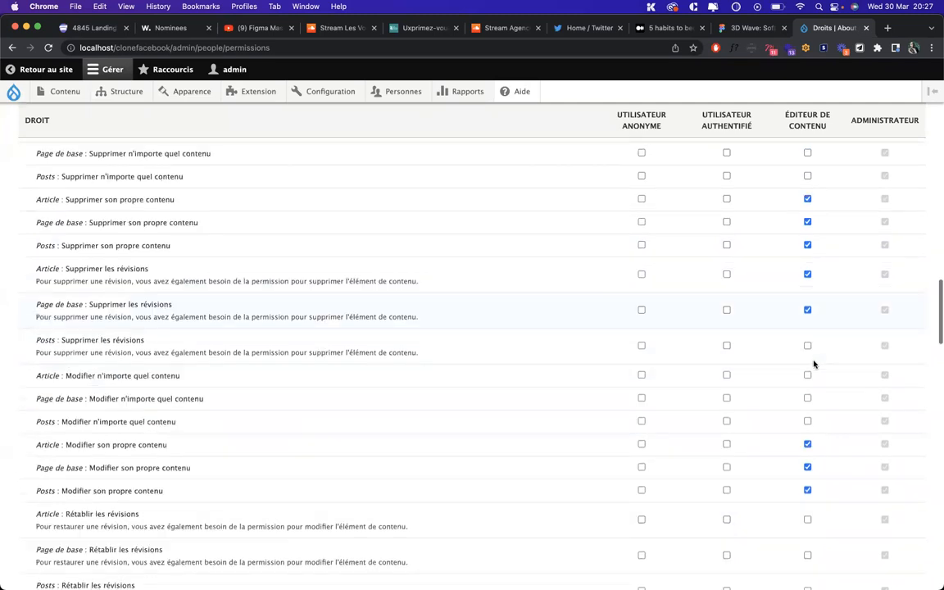
{"action": "scroll", "coordinate": [814, 363], "scroll_direction": "down", "scroll_amount": 1}
{"action": "scroll", "coordinate": [813, 363], "scroll_direction": "down", "scroll_amount": 1}
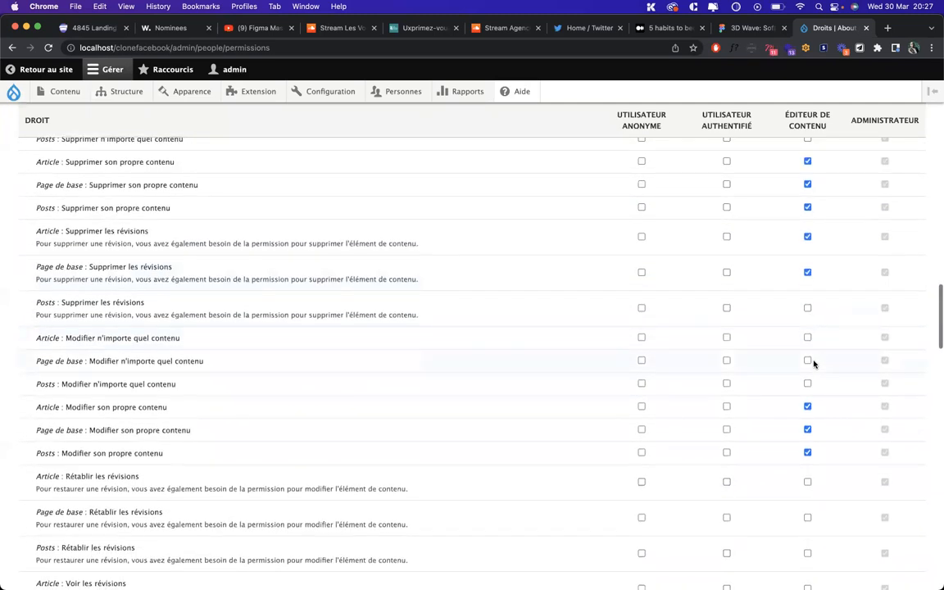
{"action": "scroll", "coordinate": [814, 363], "scroll_direction": "down", "scroll_amount": 2}
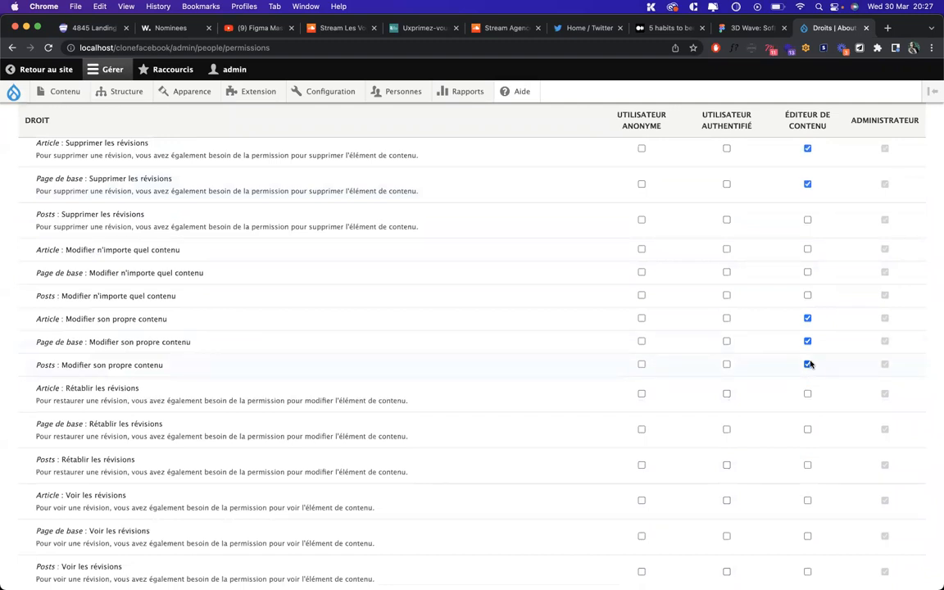
{"action": "scroll", "coordinate": [810, 364], "scroll_direction": "down", "scroll_amount": 1}
{"action": "scroll", "coordinate": [810, 364], "scroll_direction": "down", "scroll_amount": 2}
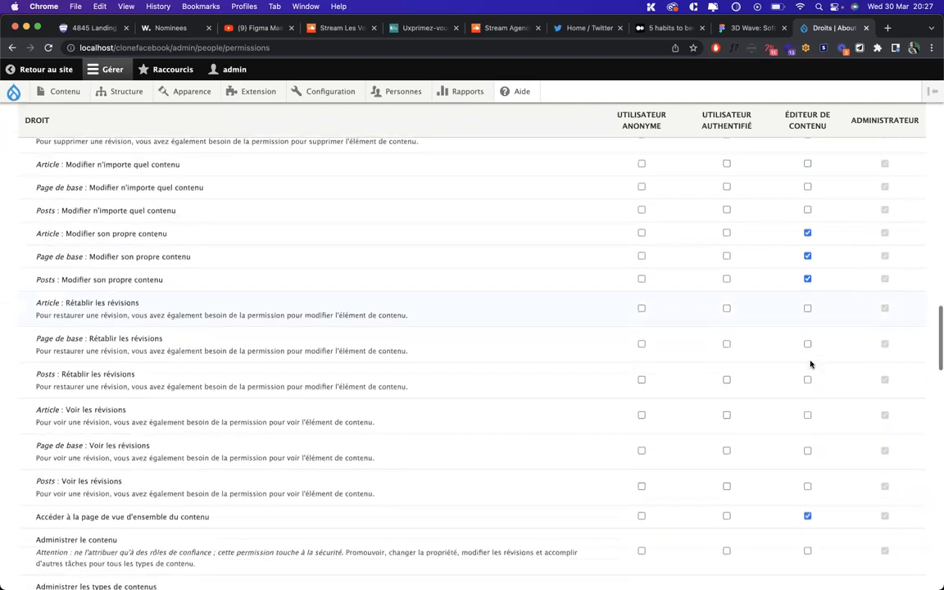
{"action": "scroll", "coordinate": [810, 364], "scroll_direction": "down", "scroll_amount": 2}
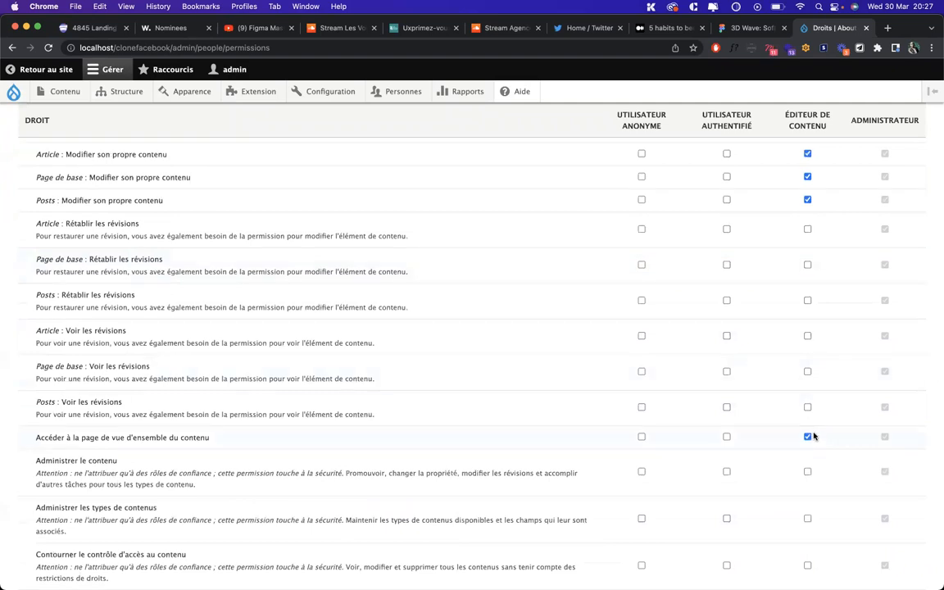
{"action": "scroll", "coordinate": [813, 437], "scroll_direction": "down", "scroll_amount": 2}
{"action": "scroll", "coordinate": [813, 437], "scroll_direction": "up", "scroll_amount": 7}
{"action": "scroll", "coordinate": [813, 437], "scroll_direction": "up", "scroll_amount": 1}
{"action": "scroll", "coordinate": [814, 436], "scroll_direction": "up", "scroll_amount": 2}
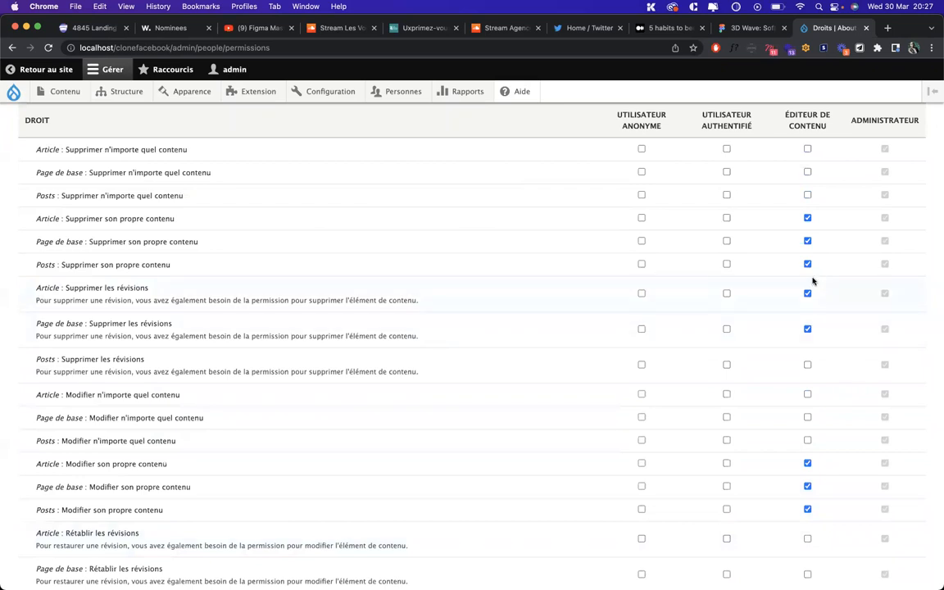
{"action": "scroll", "coordinate": [813, 281], "scroll_direction": "up", "scroll_amount": 1}
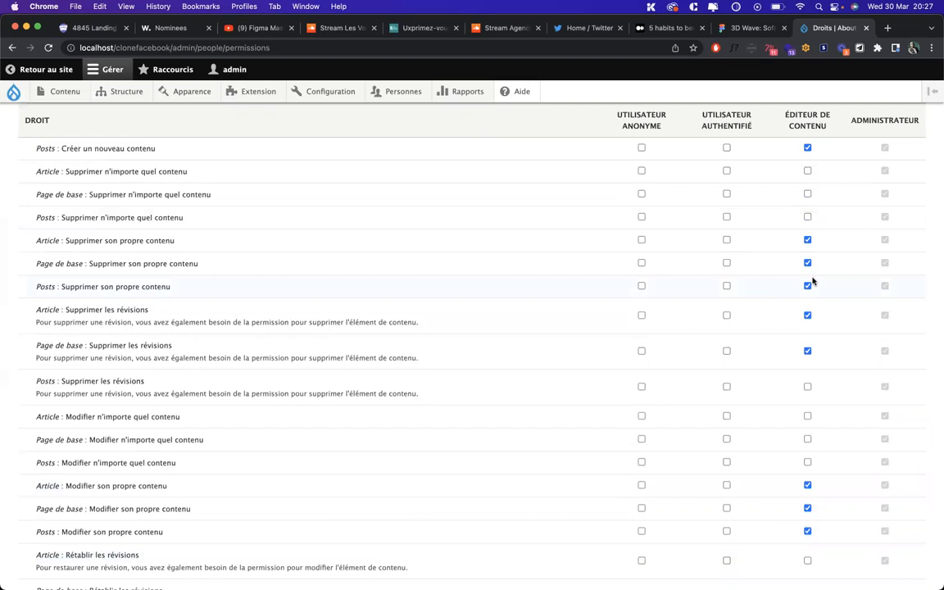
{"action": "scroll", "coordinate": [807, 284], "scroll_direction": "up", "scroll_amount": 1}
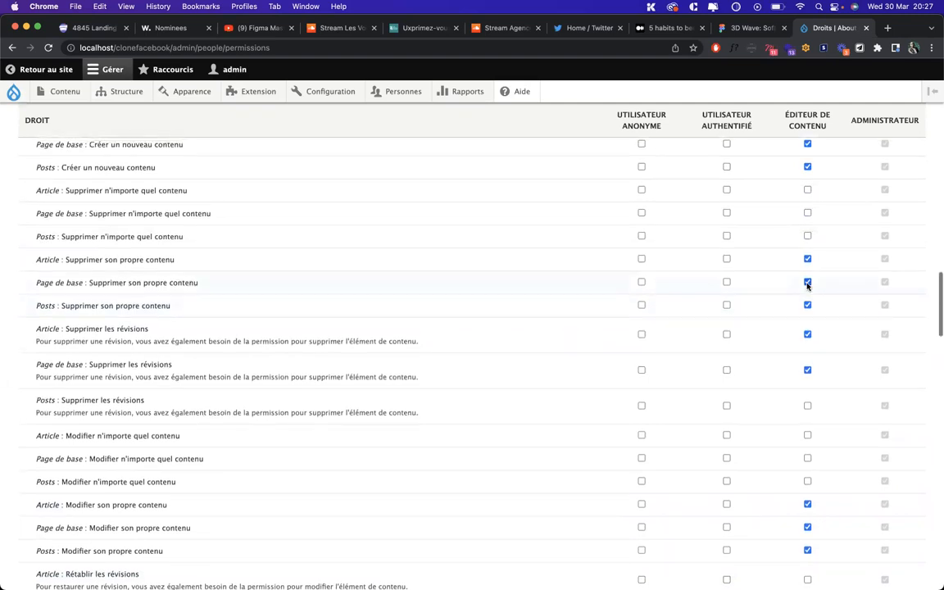
{"action": "scroll", "coordinate": [807, 284], "scroll_direction": "up", "scroll_amount": 1}
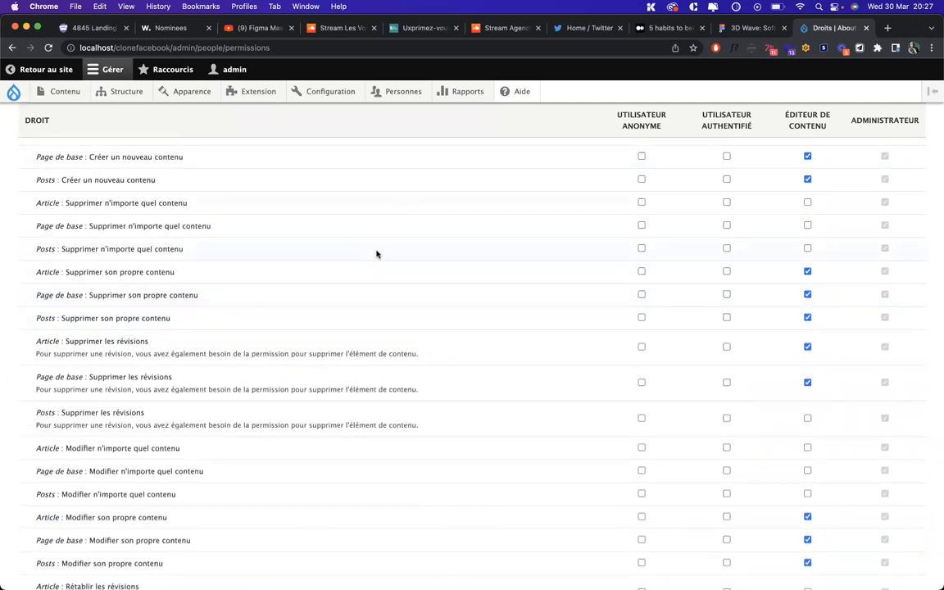
{"action": "scroll", "coordinate": [376, 254], "scroll_direction": "up", "scroll_amount": 4}
{"action": "mouse_move", "coordinate": [61, 100]}
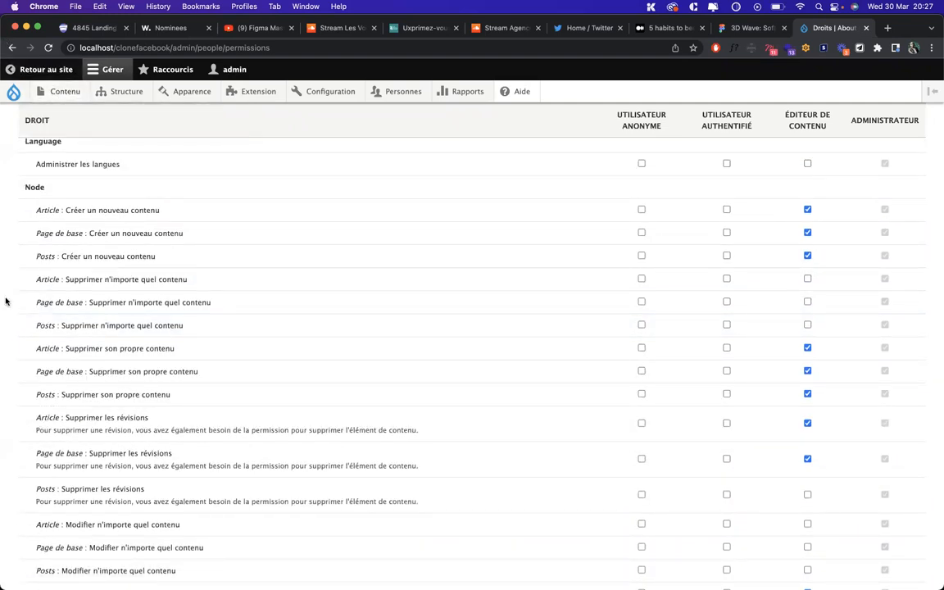
{"action": "scroll", "coordinate": [98, 281], "scroll_direction": "down", "scroll_amount": 3}
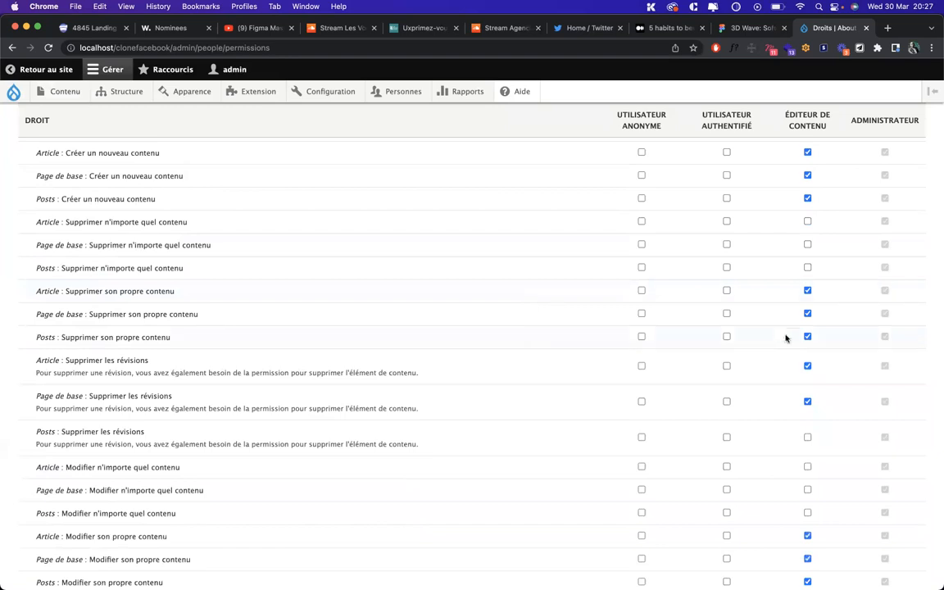
{"action": "scroll", "coordinate": [774, 384], "scroll_direction": "down", "scroll_amount": 3}
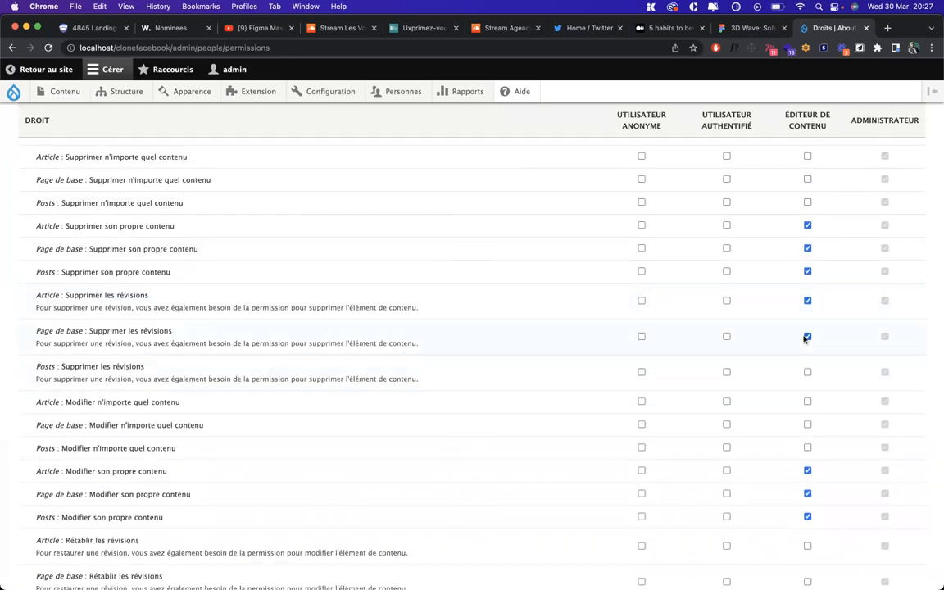
{"action": "scroll", "coordinate": [807, 335], "scroll_direction": "down", "scroll_amount": 2}
{"action": "scroll", "coordinate": [804, 336], "scroll_direction": "down", "scroll_amount": 1}
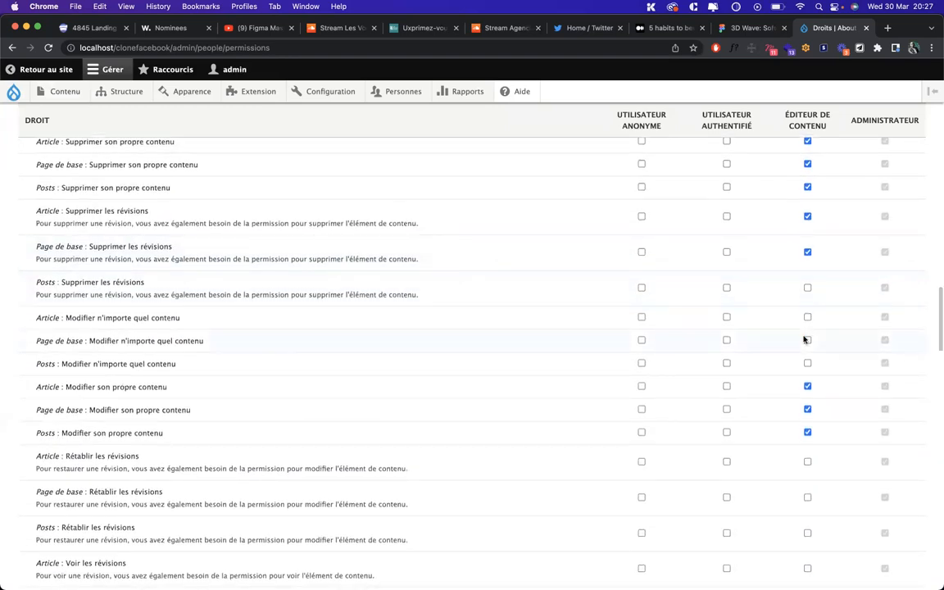
{"action": "scroll", "coordinate": [799, 336], "scroll_direction": "down", "scroll_amount": 2}
{"action": "mouse_move", "coordinate": [441, 576]}
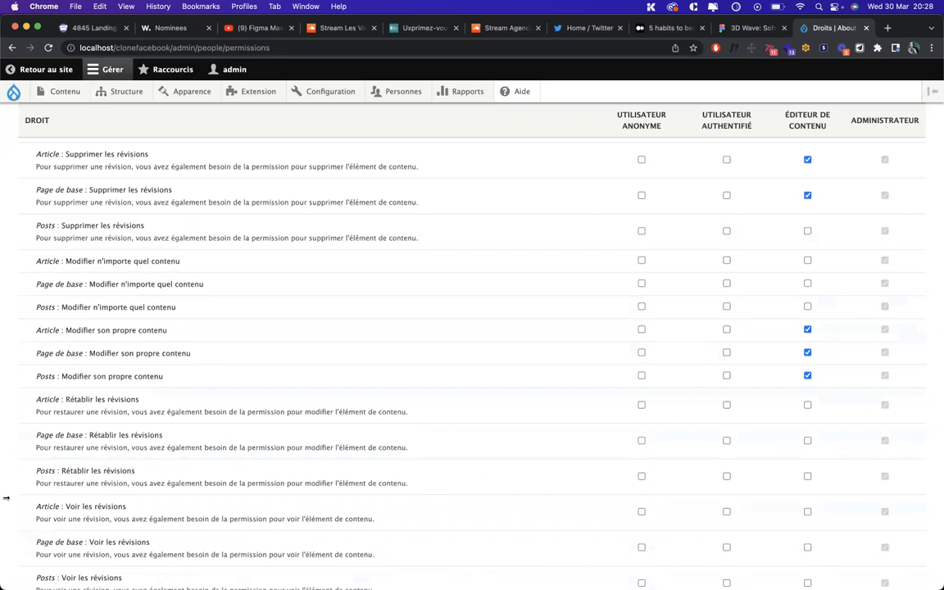
Scroll back up the permissions page to review Éditeur de contenu's create and delete rights
{"action": "scroll", "coordinate": [6, 498], "scroll_direction": "down", "scroll_amount": 5}
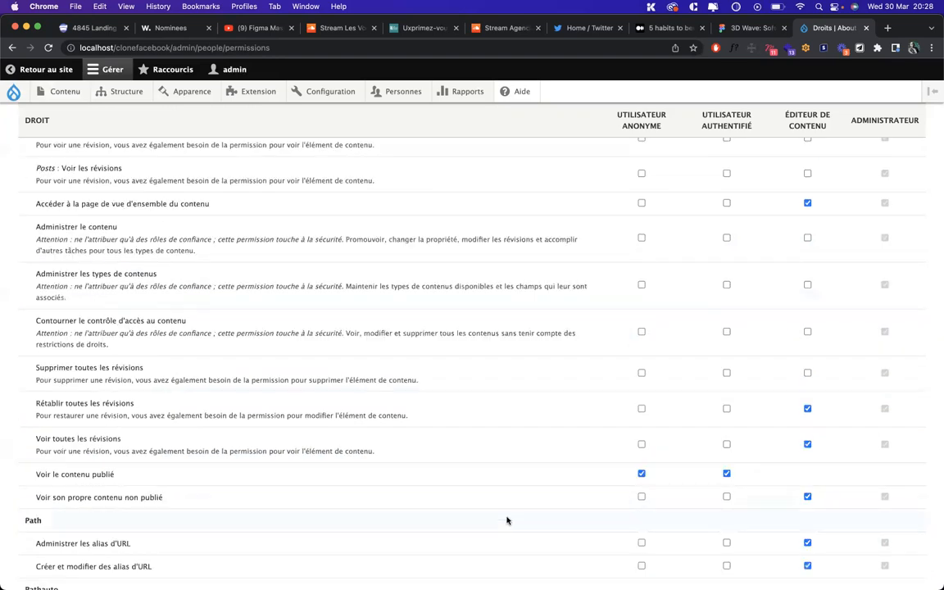
{"action": "scroll", "coordinate": [51, 357], "scroll_direction": "up", "scroll_amount": 2}
{"action": "scroll", "coordinate": [51, 357], "scroll_direction": "up", "scroll_amount": 6}
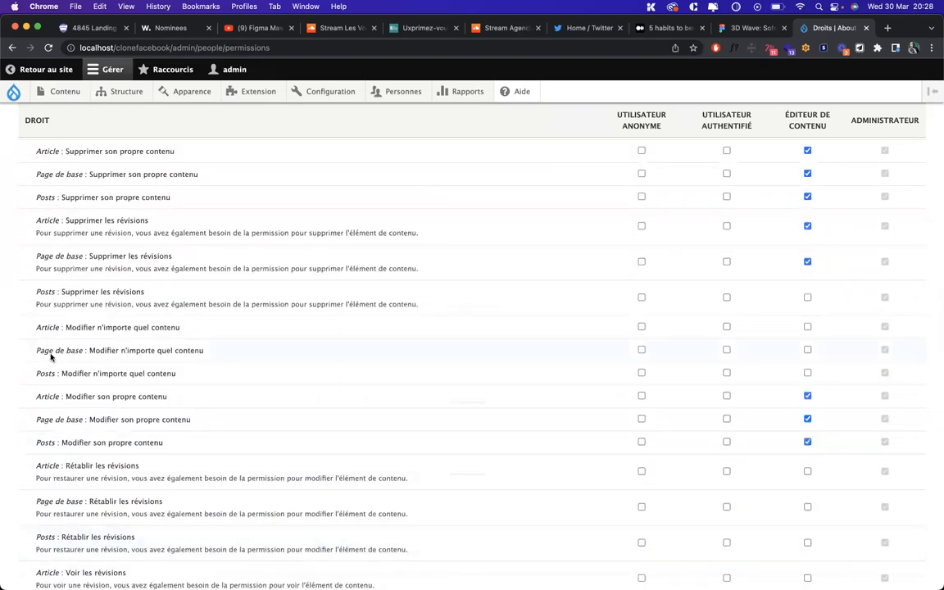
{"action": "scroll", "coordinate": [51, 357], "scroll_direction": "up", "scroll_amount": 3}
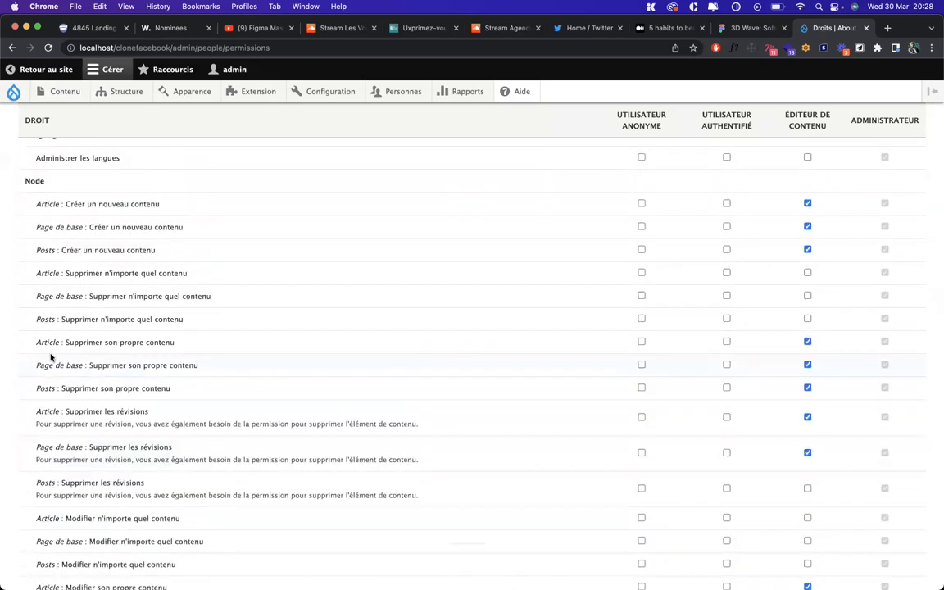
{"action": "scroll", "coordinate": [3, 312], "scroll_direction": "up", "scroll_amount": 1}
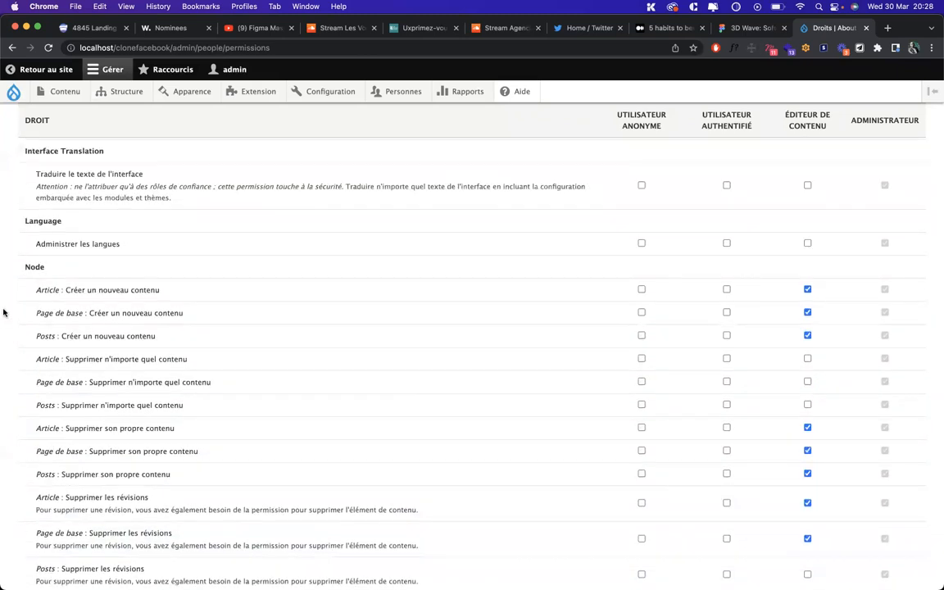
Open the empty Créer Posts form, scroll through it, then bring up Structure > Types de contenu > Posts
{"action": "mouse_move", "coordinate": [59, 82]}
{"action": "mouse_move", "coordinate": [72, 120]}
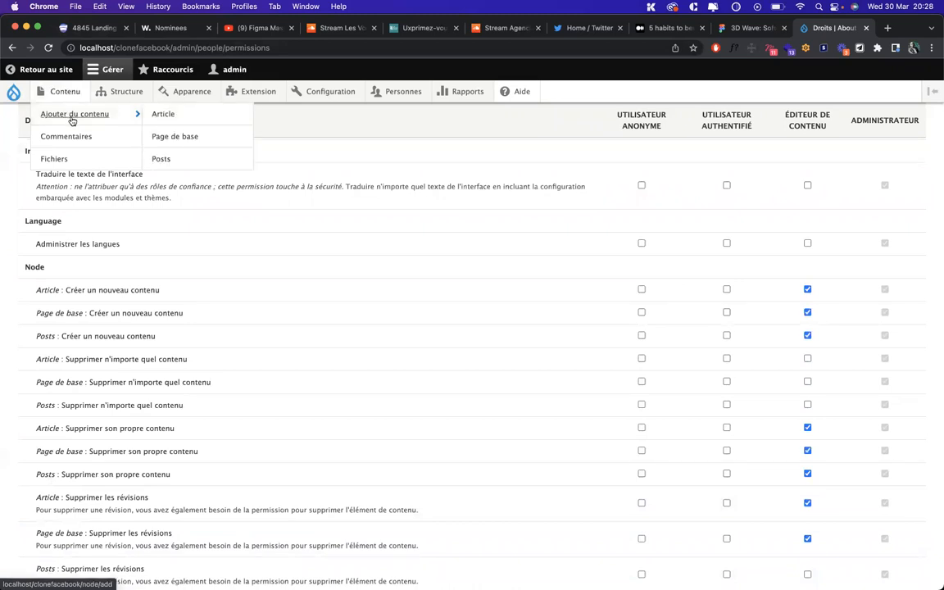
{"action": "left_click", "coordinate": [162, 159]}
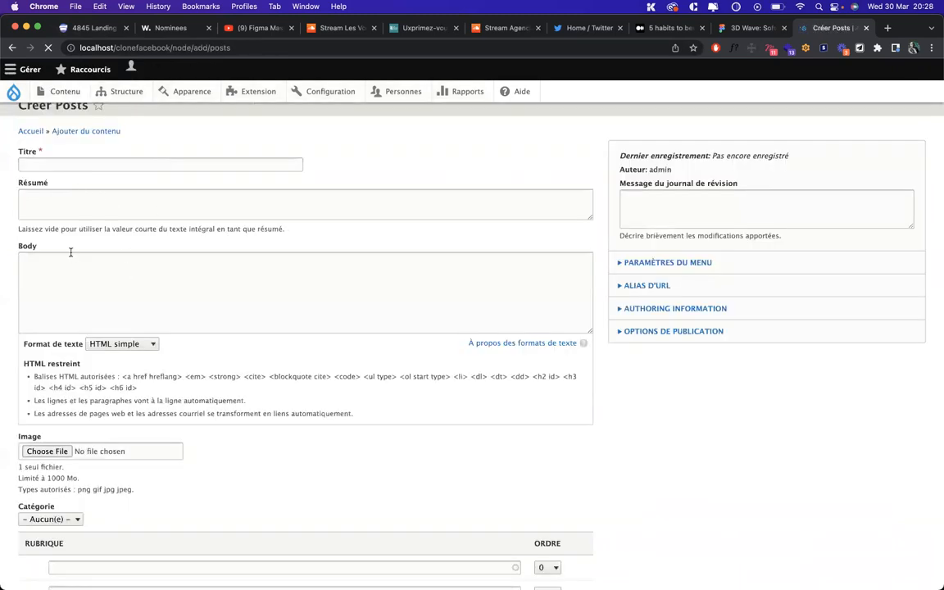
{"action": "scroll", "coordinate": [70, 251], "scroll_direction": "down", "scroll_amount": 1}
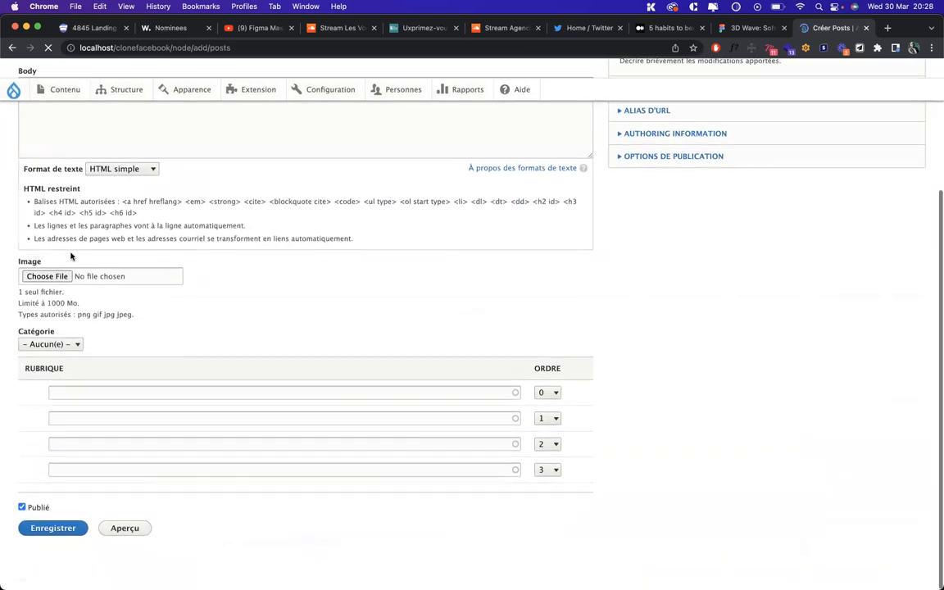
{"action": "scroll", "coordinate": [33, 516], "scroll_direction": "down", "scroll_amount": 2}
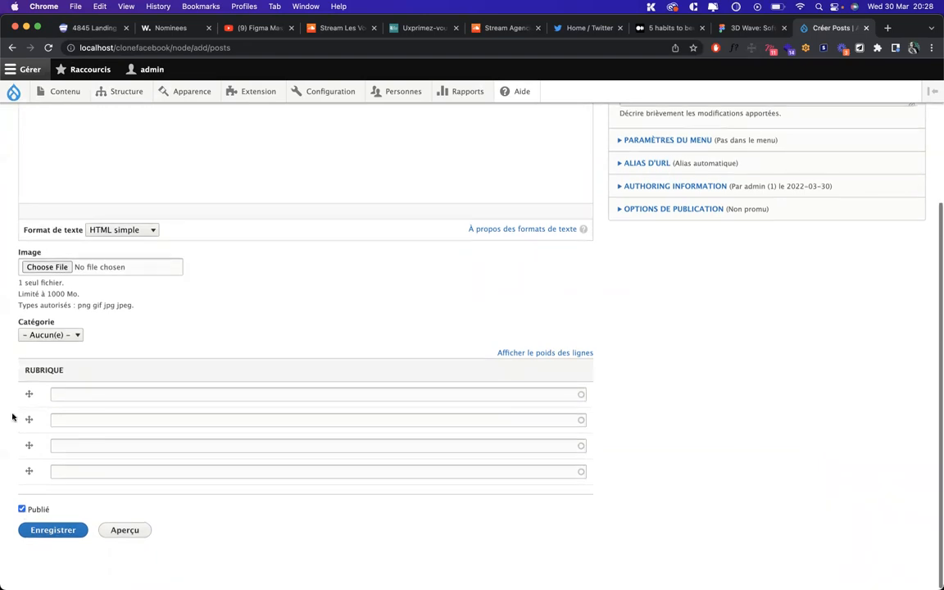
{"action": "scroll", "coordinate": [13, 416], "scroll_direction": "up", "scroll_amount": 5}
{"action": "mouse_move", "coordinate": [119, 90]}
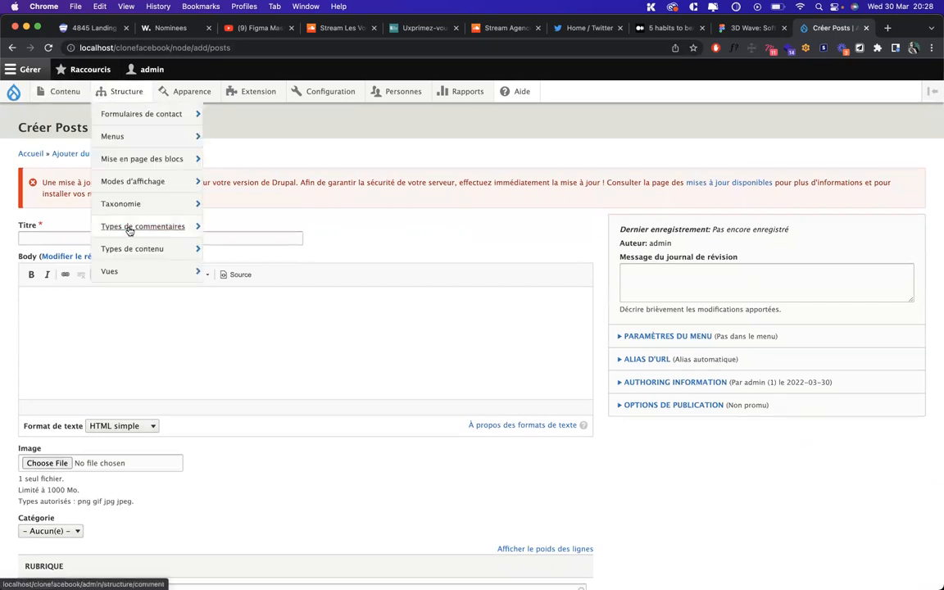
{"action": "mouse_move", "coordinate": [152, 248]}
{"action": "mouse_move", "coordinate": [232, 325]}
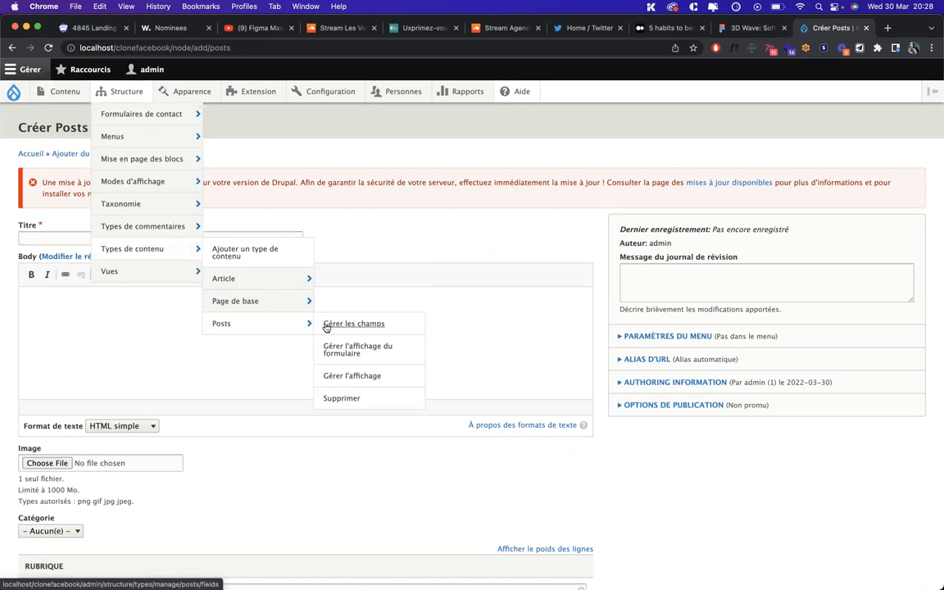
Make new Posts unpublished by default, save the content type, and switch to hello's window
{"action": "left_click", "coordinate": [260, 327]}
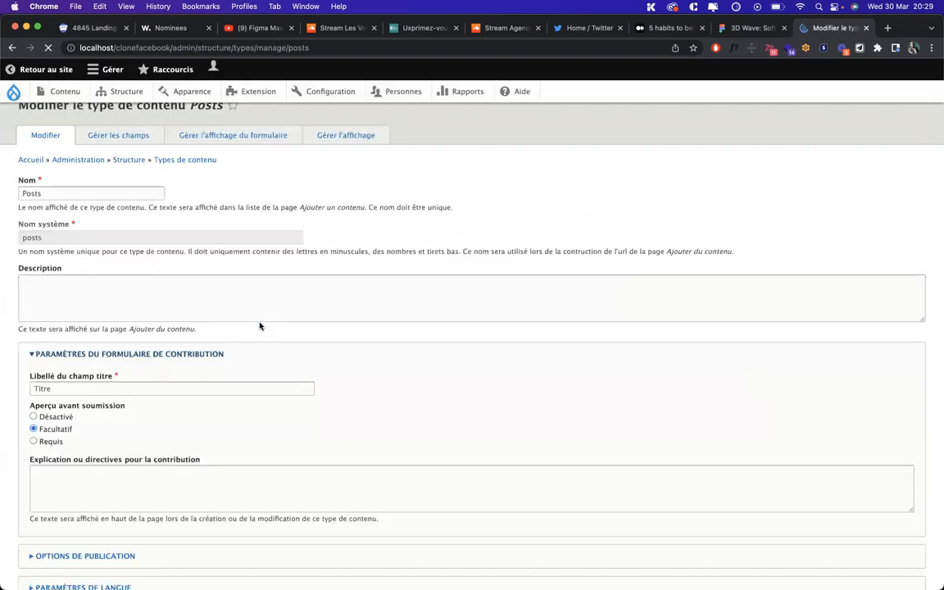
{"action": "scroll", "coordinate": [6, 366], "scroll_direction": "down", "scroll_amount": 5}
{"action": "scroll", "coordinate": [8, 399], "scroll_direction": "up", "scroll_amount": 5}
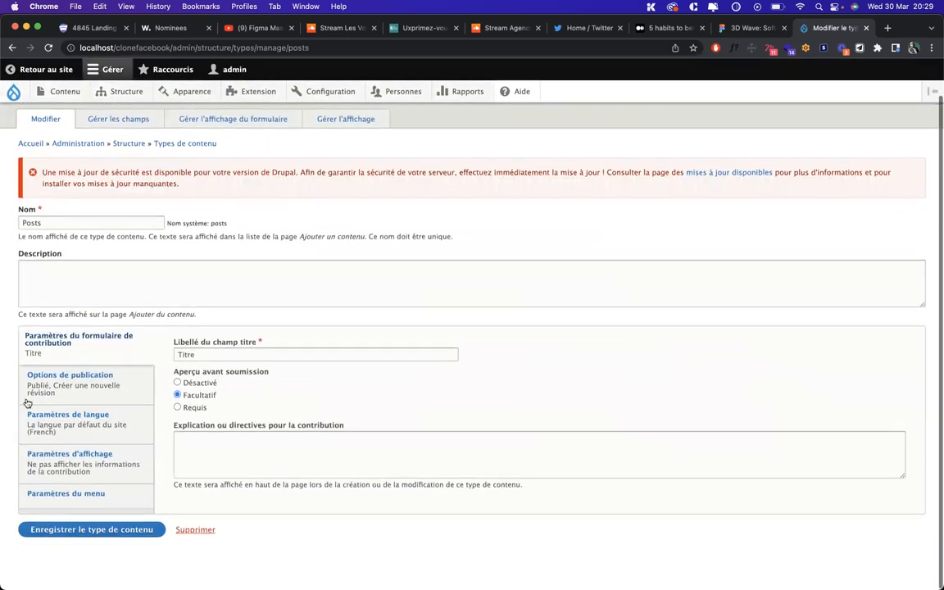
{"action": "left_click", "coordinate": [93, 390]}
{"action": "left_click", "coordinate": [177, 353]}
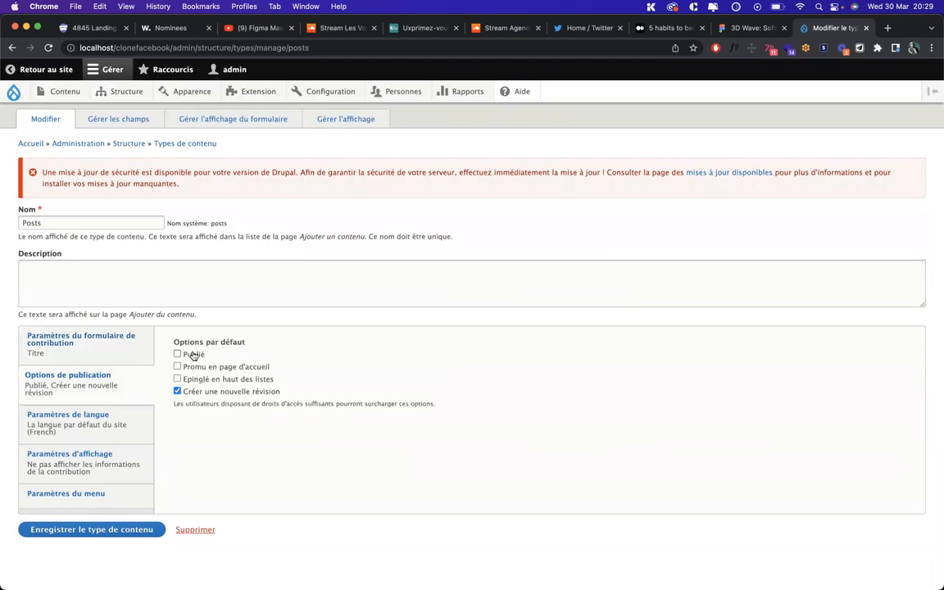
{"action": "left_click", "coordinate": [75, 533]}
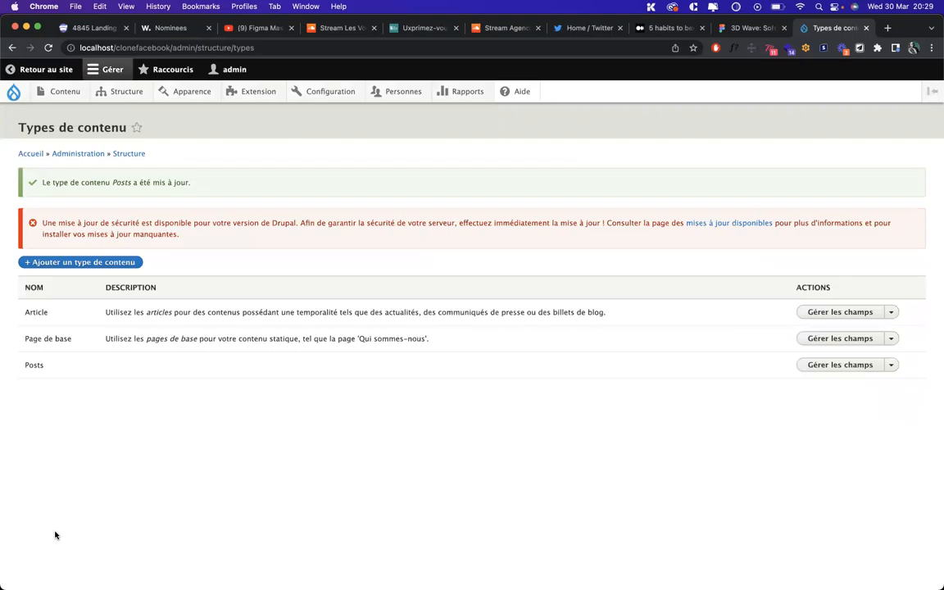
{"action": "key", "text": "ctrl+Up"}
{"action": "left_click", "coordinate": [642, 189]}
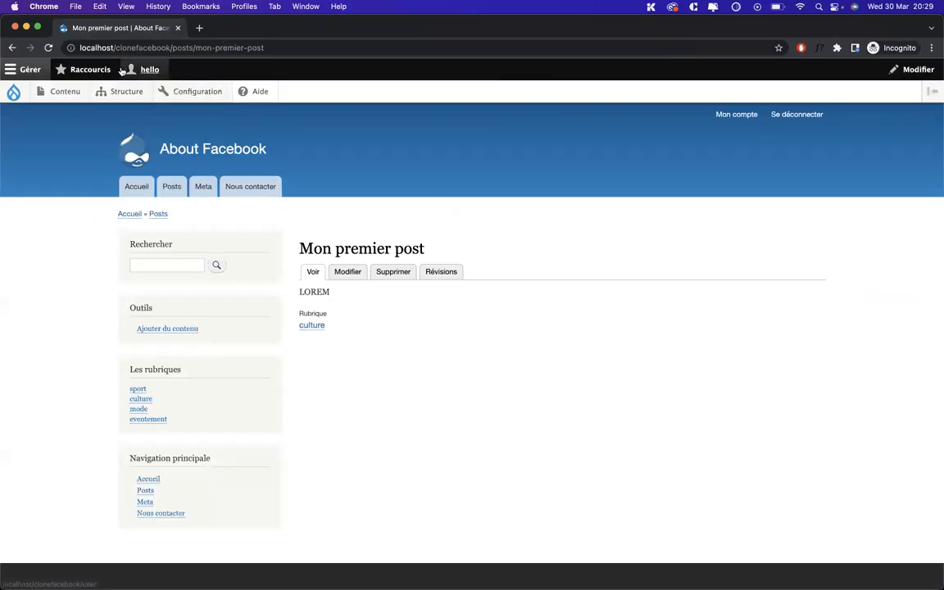
Create and save the post 'Mon deuxième posts' with a short body and rubrique sport
{"action": "mouse_move", "coordinate": [59, 91]}
{"action": "mouse_move", "coordinate": [104, 120]}
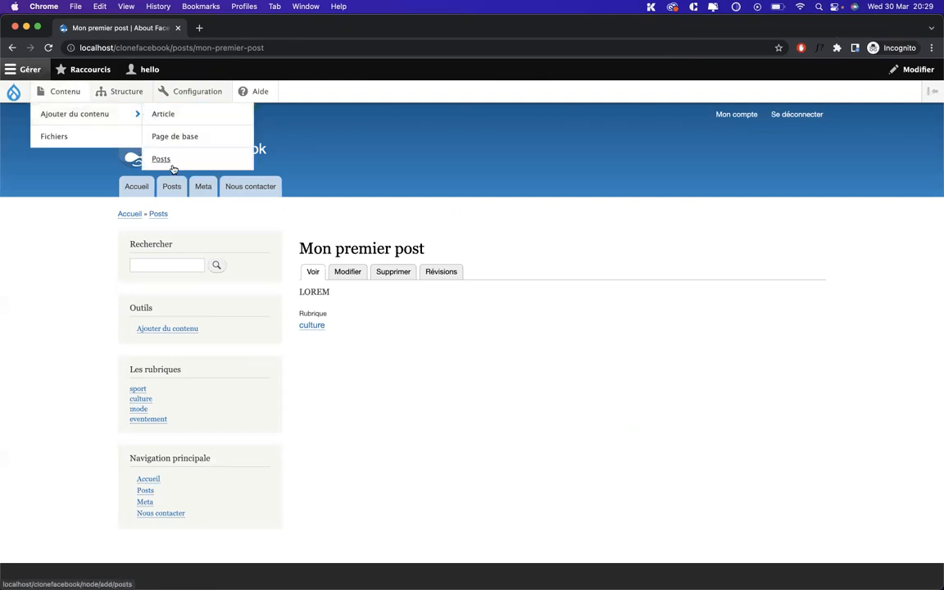
{"action": "left_click", "coordinate": [164, 160]}
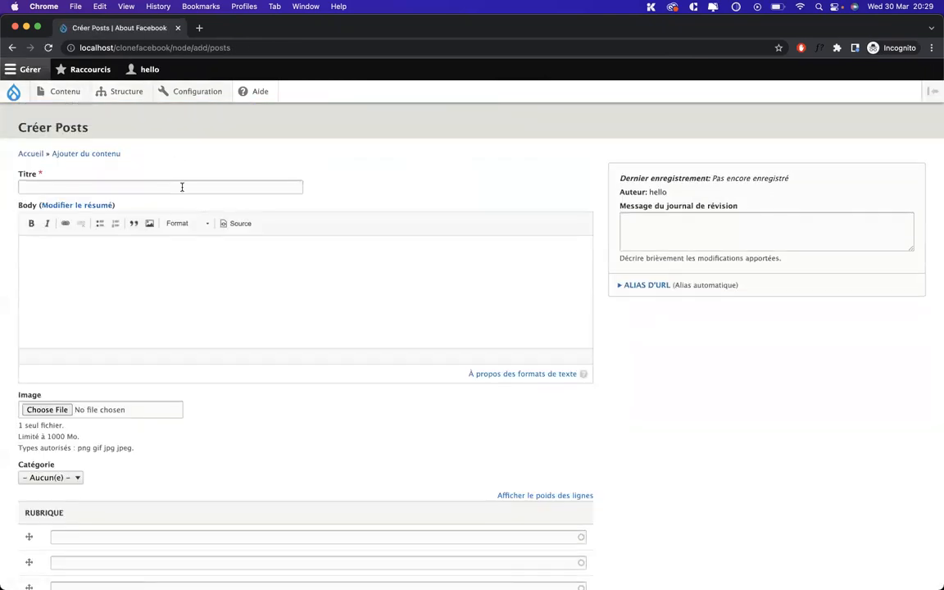
{"action": "left_click", "coordinate": [182, 186]}
{"action": "type", "text": "Mon deuxième"}
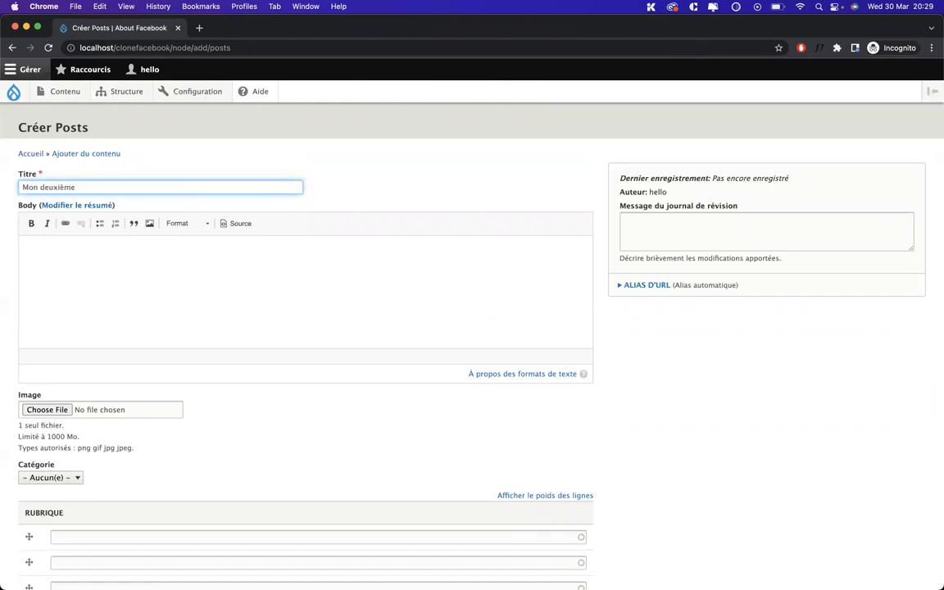
{"action": "left_click", "coordinate": [151, 246]}
{"action": "type", "text": "loremo"}
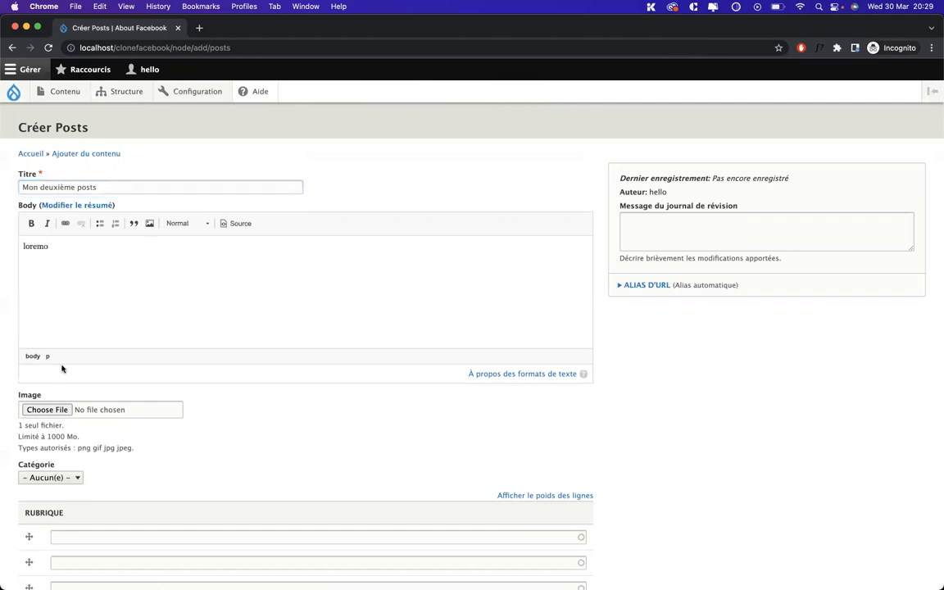
{"action": "scroll", "coordinate": [62, 369], "scroll_direction": "down", "scroll_amount": 3}
{"action": "left_click", "coordinate": [87, 413]}
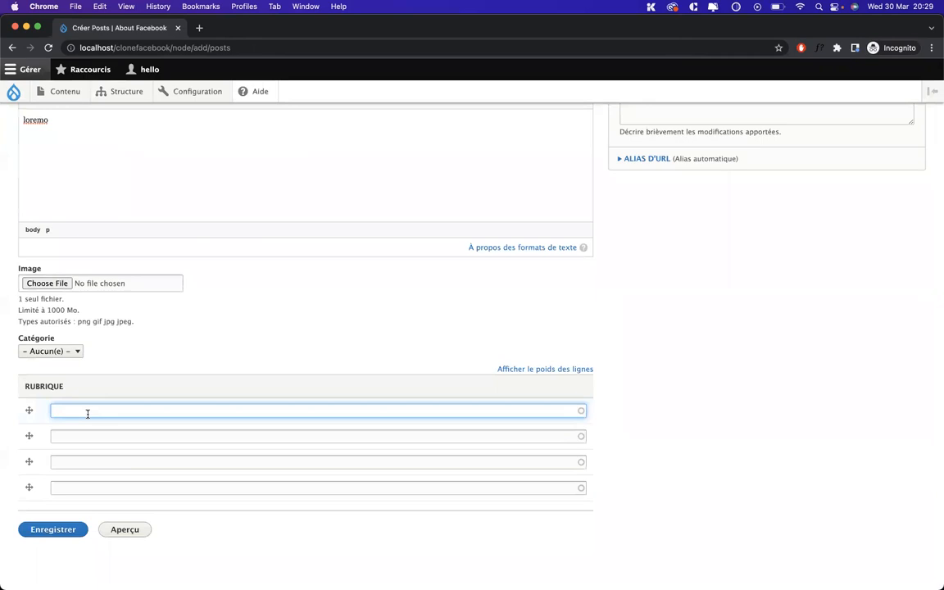
{"action": "left_click", "coordinate": [91, 427]}
{"action": "left_click", "coordinate": [46, 530]}
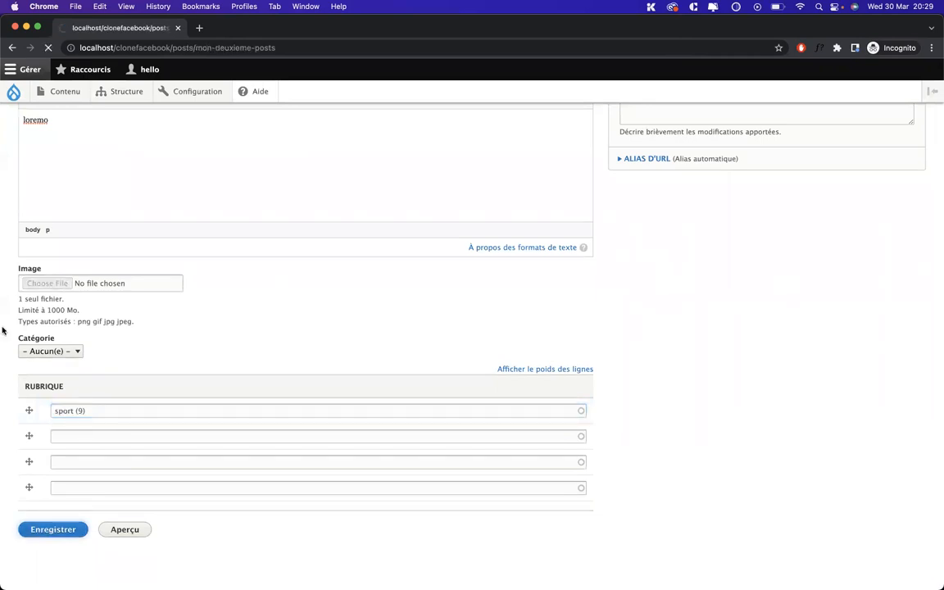
View the Posts listing, then return to the admin's content types window
{"action": "mouse_move", "coordinate": [66, 94]}
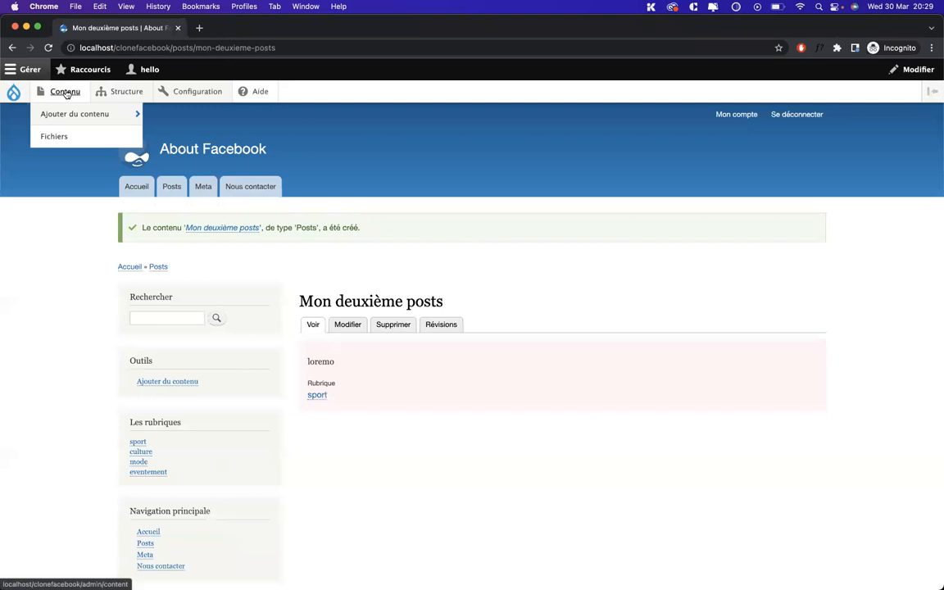
{"action": "left_click", "coordinate": [175, 187]}
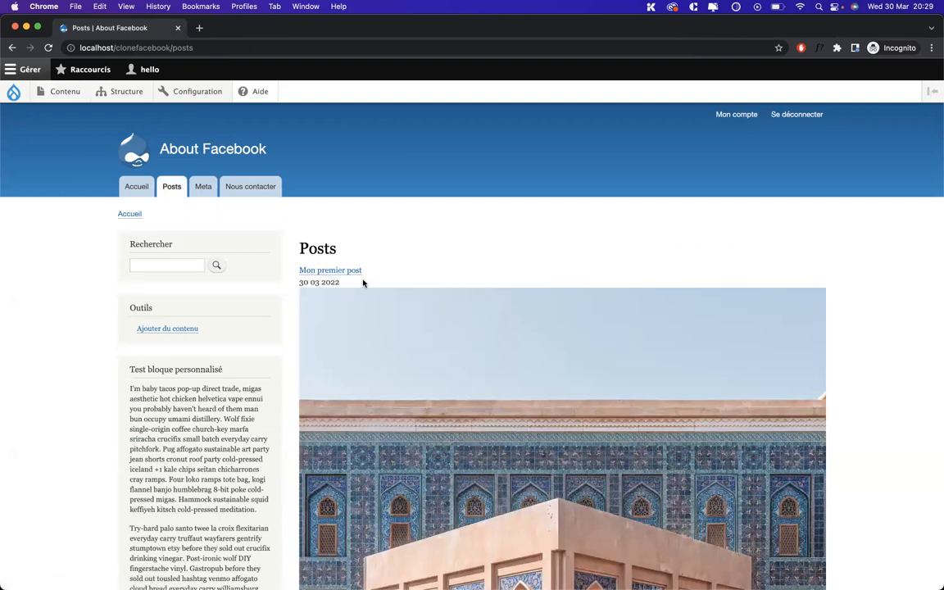
{"action": "key", "text": "ctrl+Up"}
{"action": "left_click", "coordinate": [601, 244]}
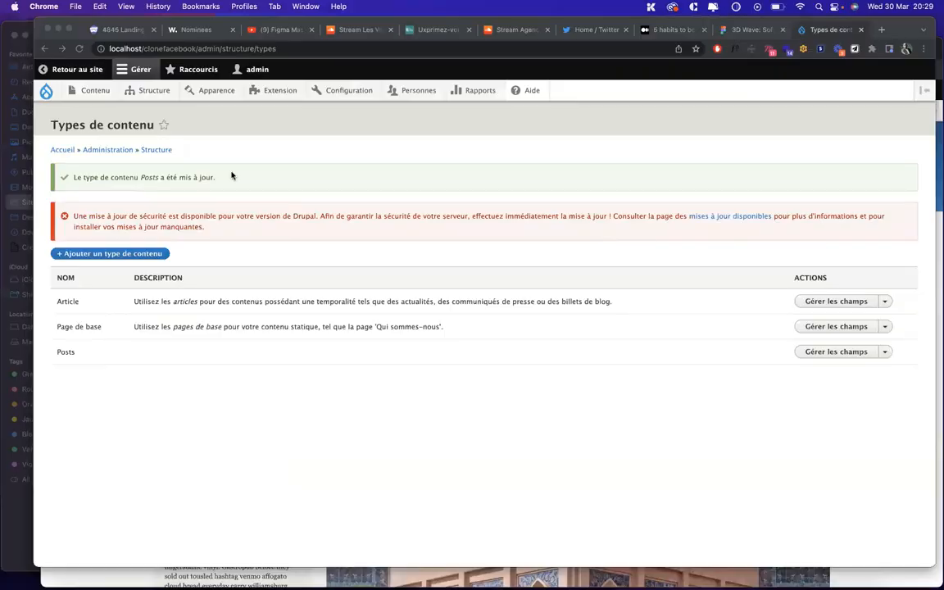
Mark 'Mon deuxième posts' as Publié in the content list and save it
{"action": "left_click", "coordinate": [54, 92]}
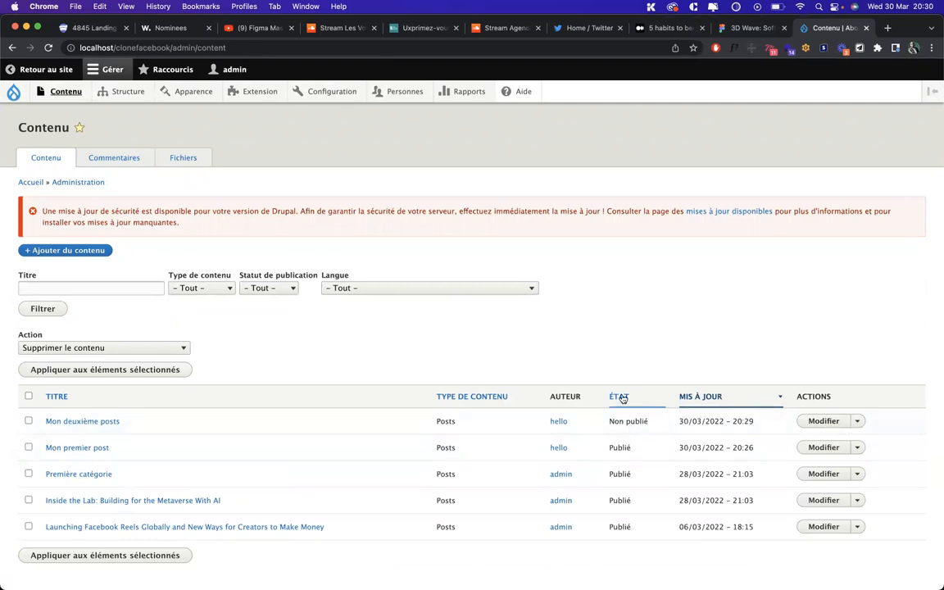
{"action": "left_click", "coordinate": [818, 421]}
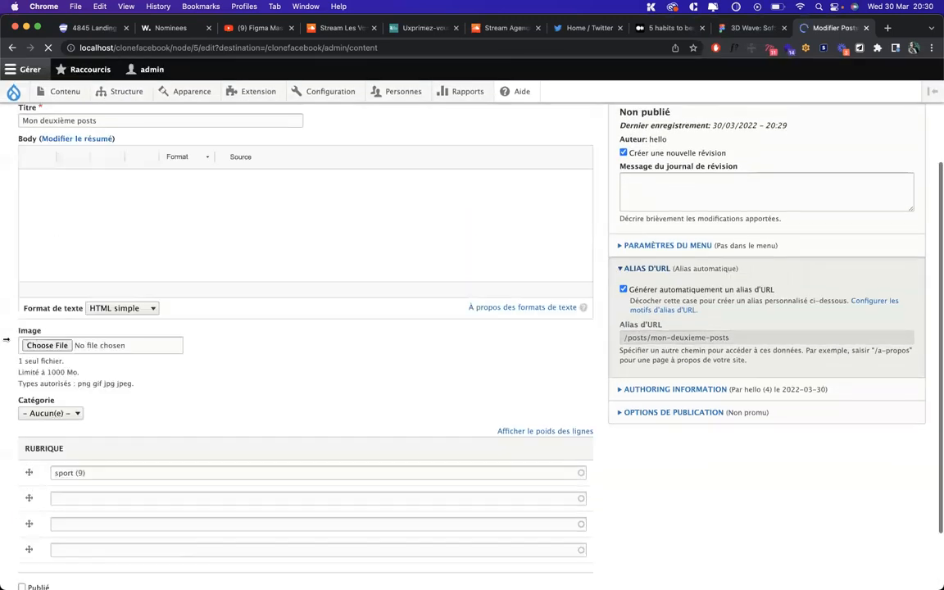
{"action": "scroll", "coordinate": [16, 476], "scroll_direction": "down", "scroll_amount": 2}
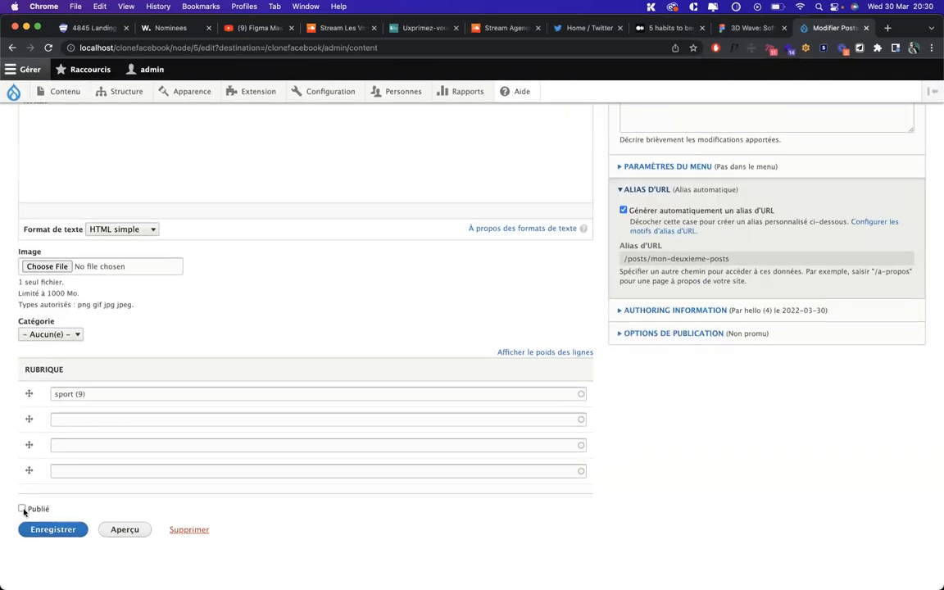
{"action": "left_click", "coordinate": [21, 509]}
{"action": "left_click", "coordinate": [53, 529]}
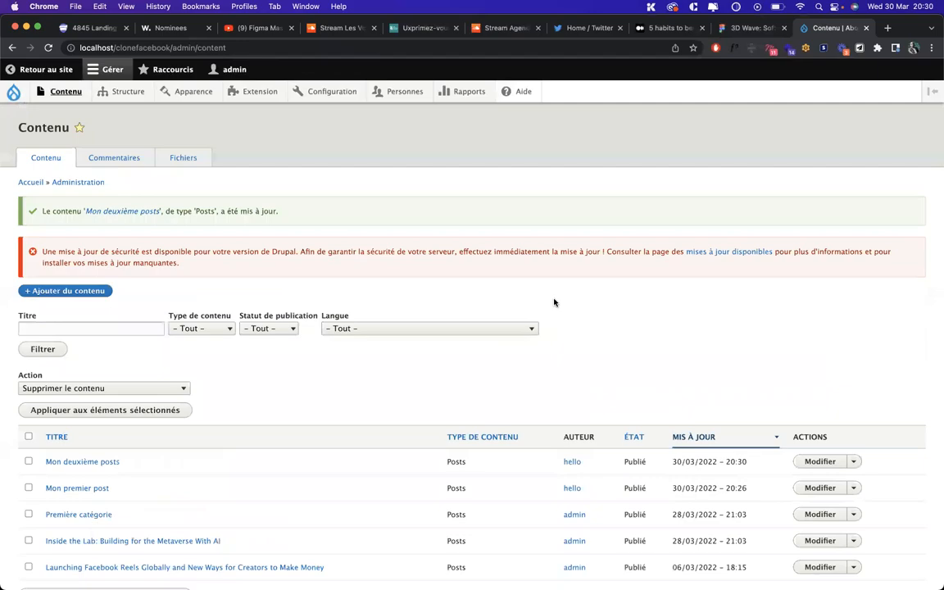
Reload the visitor's Posts page to confirm the new post, then return to the admin list
{"action": "key", "text": "ctrl+Up"}
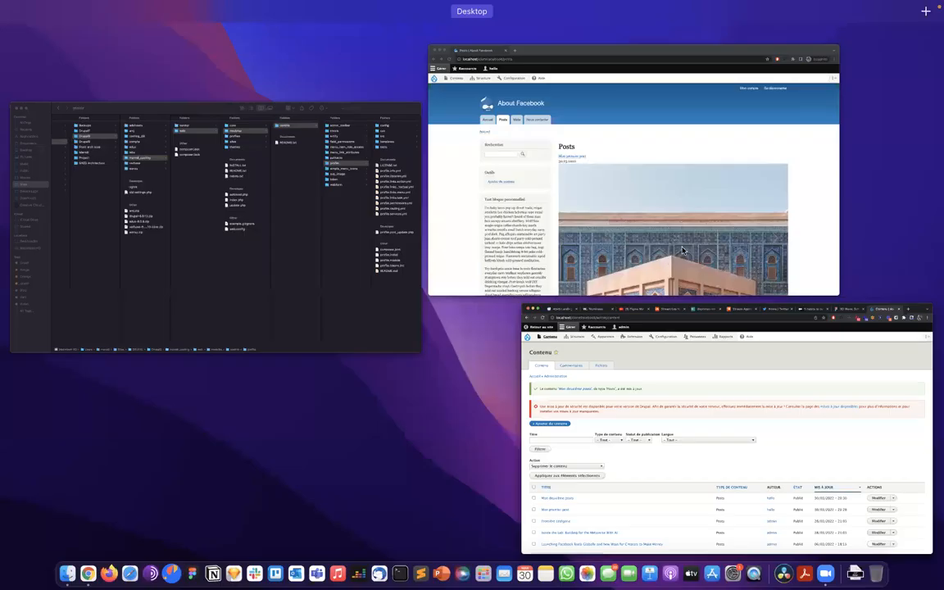
{"action": "left_click", "coordinate": [656, 217]}
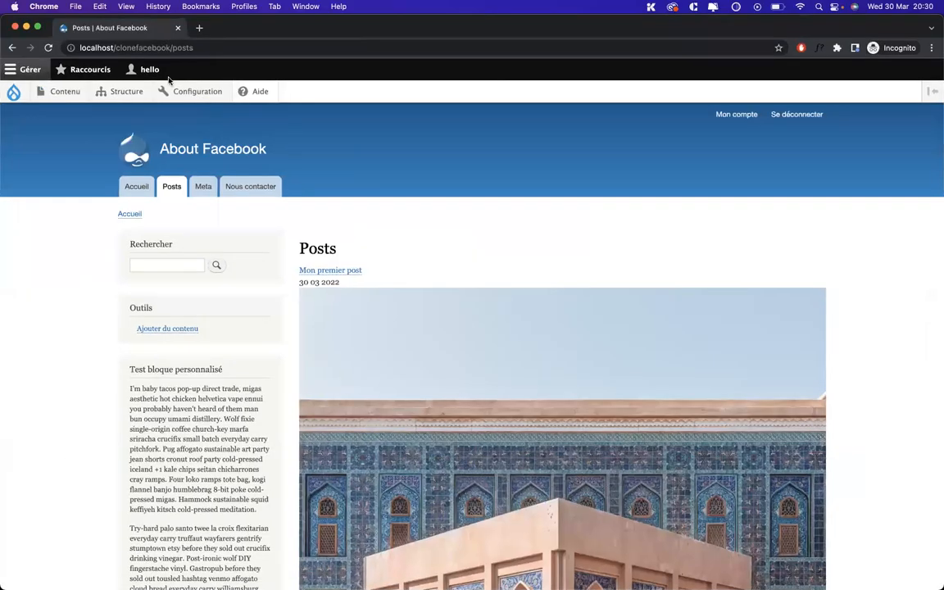
{"action": "key", "text": "super+r"}
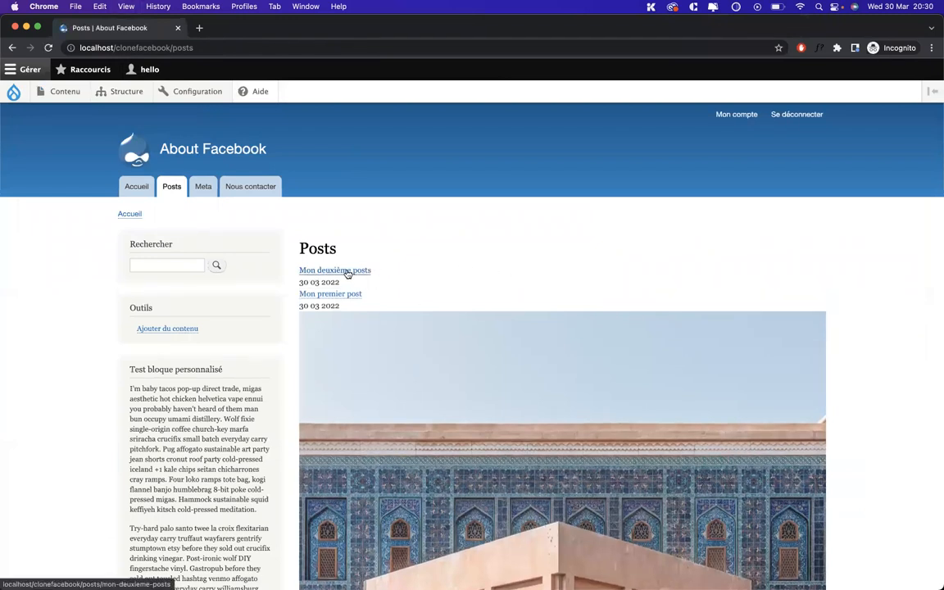
{"action": "key", "text": "ctrl+Up"}
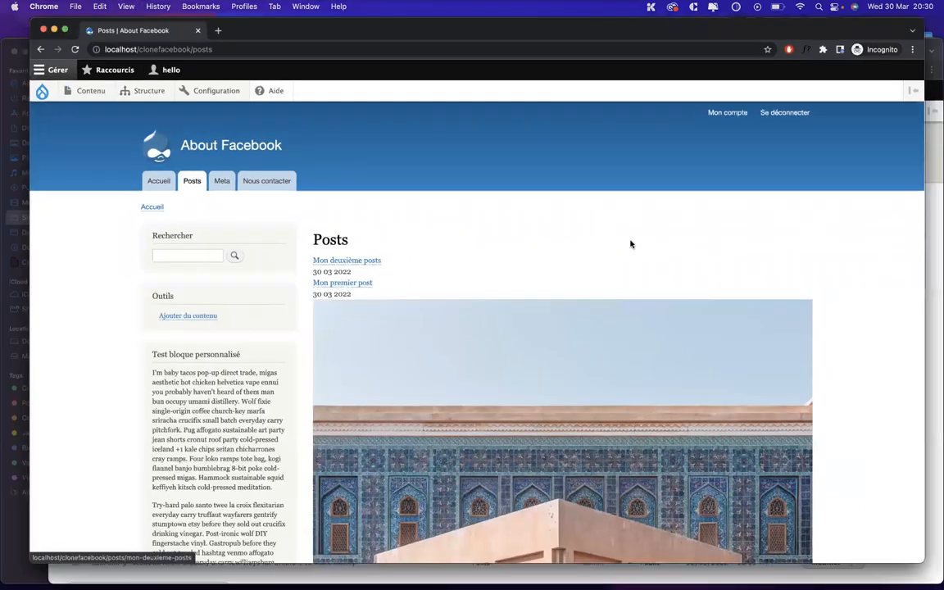
{"action": "left_click", "coordinate": [653, 368]}
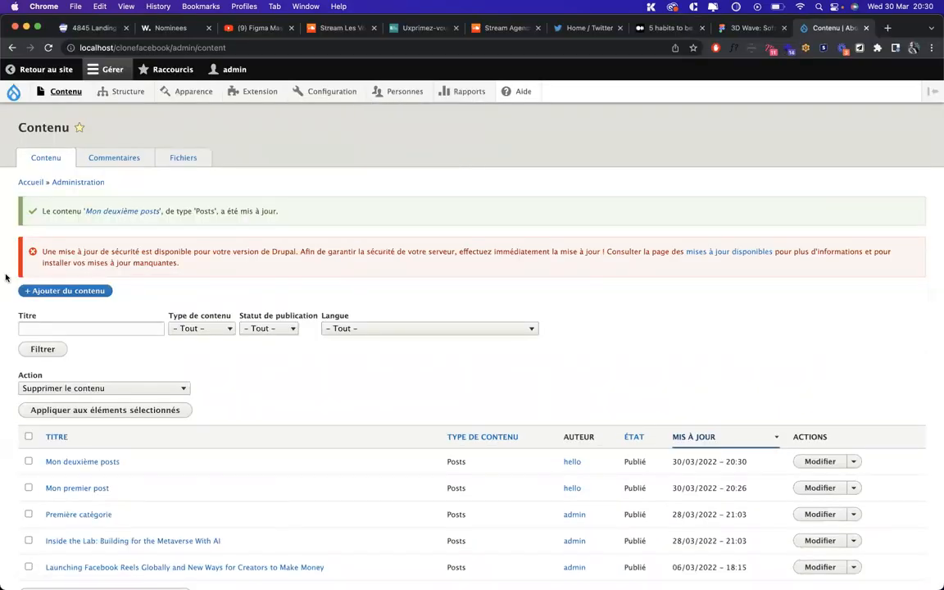
Browse the Rôles, Droits and Paramètre de rôle tabs, ending on the Lister user accounts list
{"action": "mouse_move", "coordinate": [400, 93]}
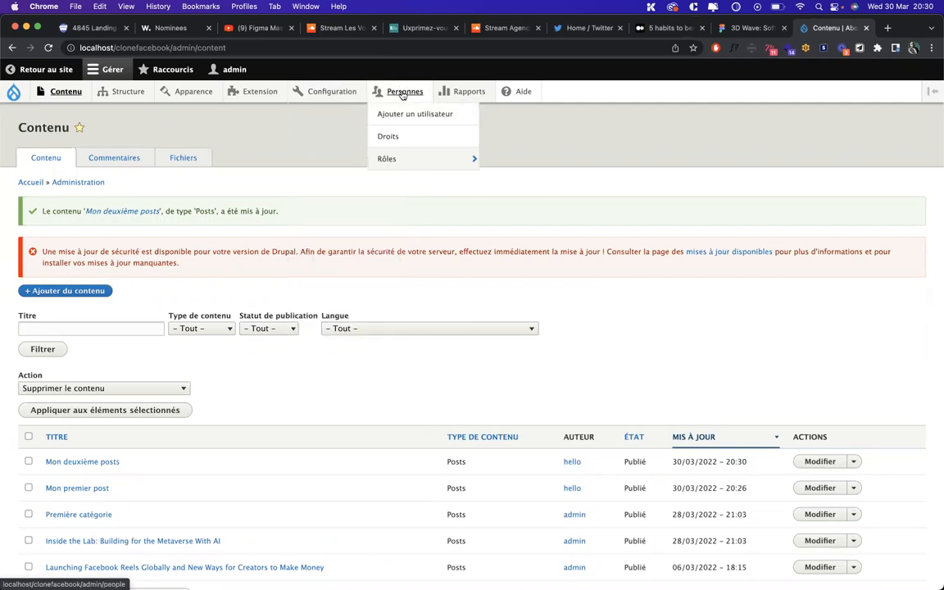
{"action": "left_click", "coordinate": [394, 156]}
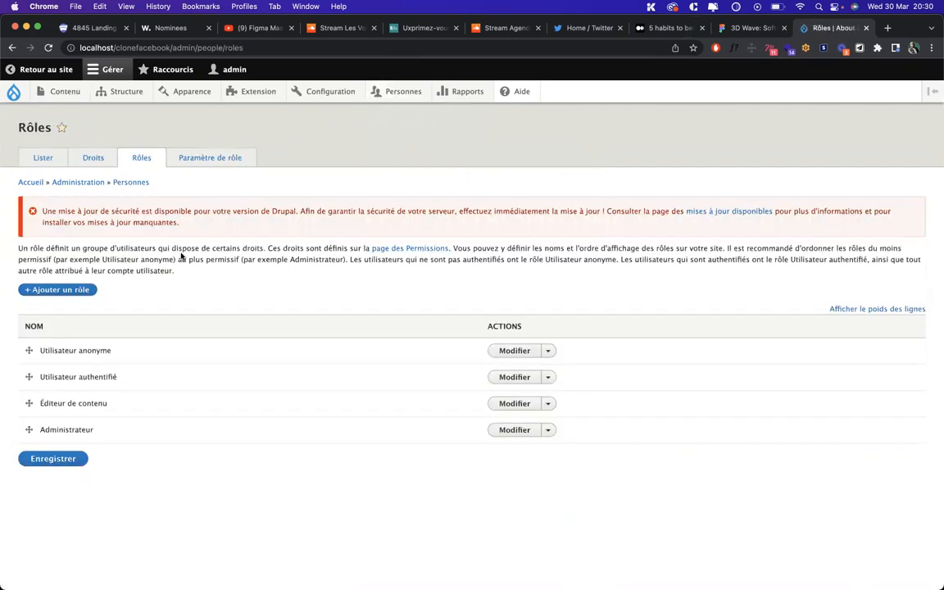
{"action": "left_click", "coordinate": [103, 160]}
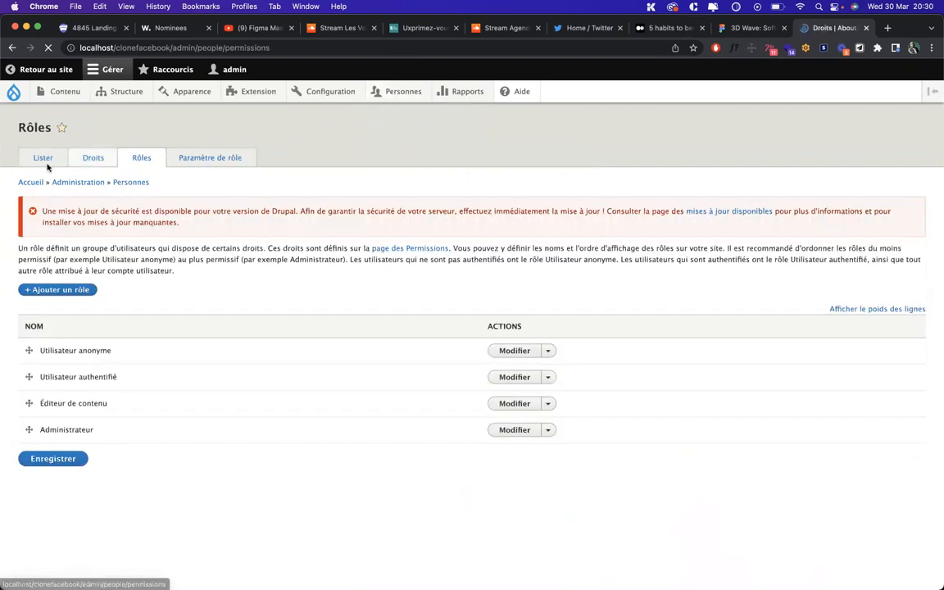
{"action": "left_click", "coordinate": [40, 158]}
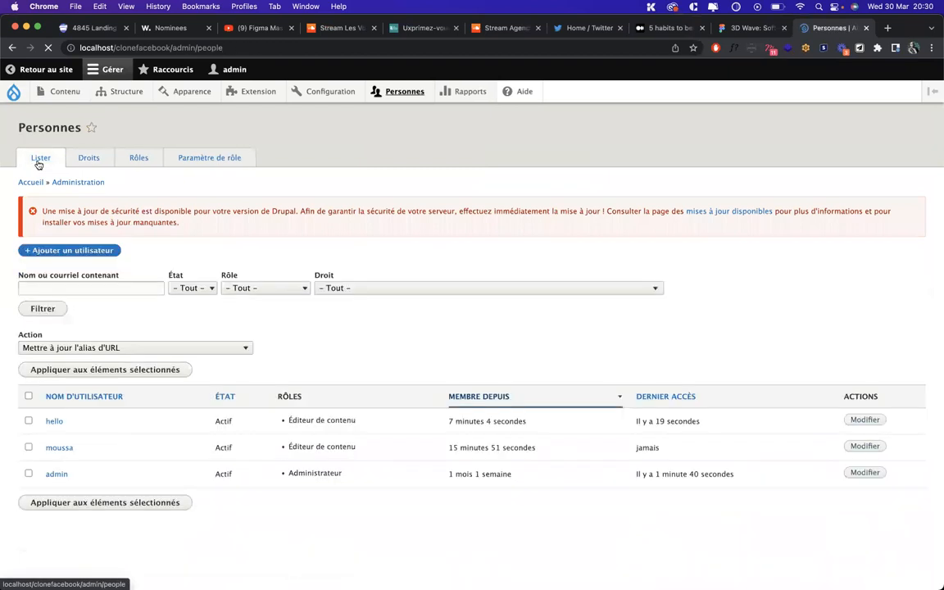
{"action": "left_click", "coordinate": [212, 158]}
{"action": "left_click", "coordinate": [152, 159]}
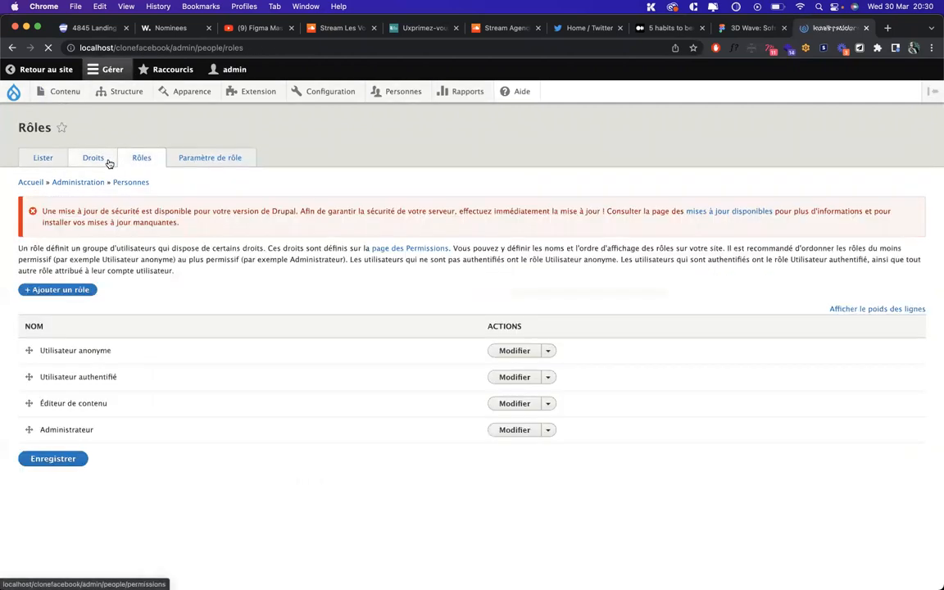
{"action": "left_click", "coordinate": [92, 159]}
{"action": "left_click", "coordinate": [43, 160]}
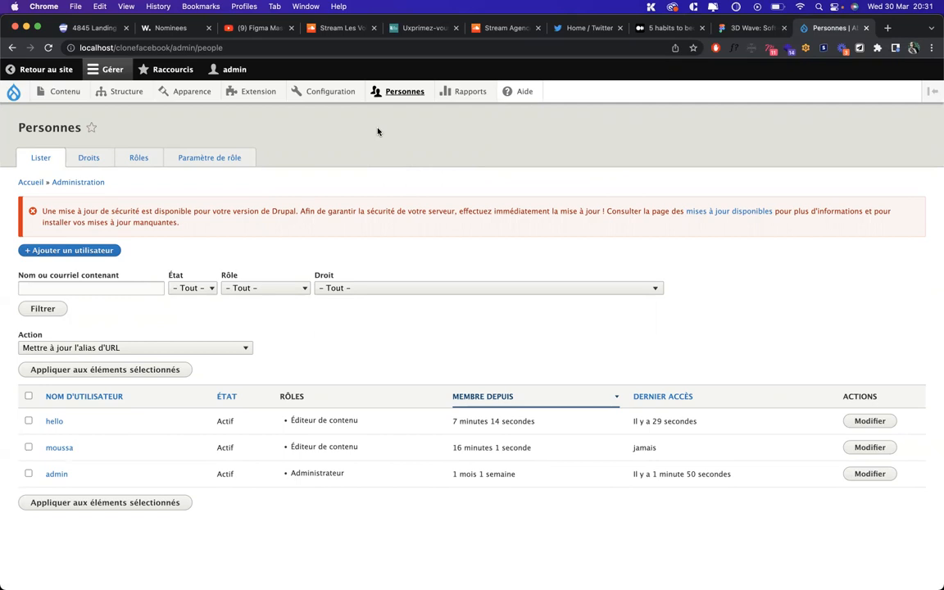
Review the Apparence page (Bartik default, Seven admin theme), then open the Extension module list
{"action": "mouse_move", "coordinate": [47, 92]}
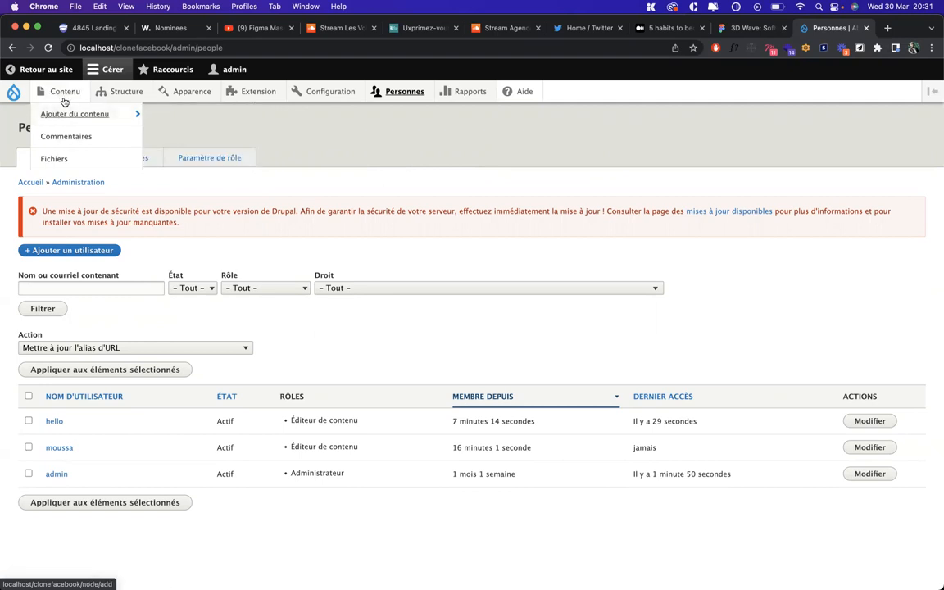
{"action": "mouse_move", "coordinate": [121, 94]}
{"action": "mouse_move", "coordinate": [120, 137]}
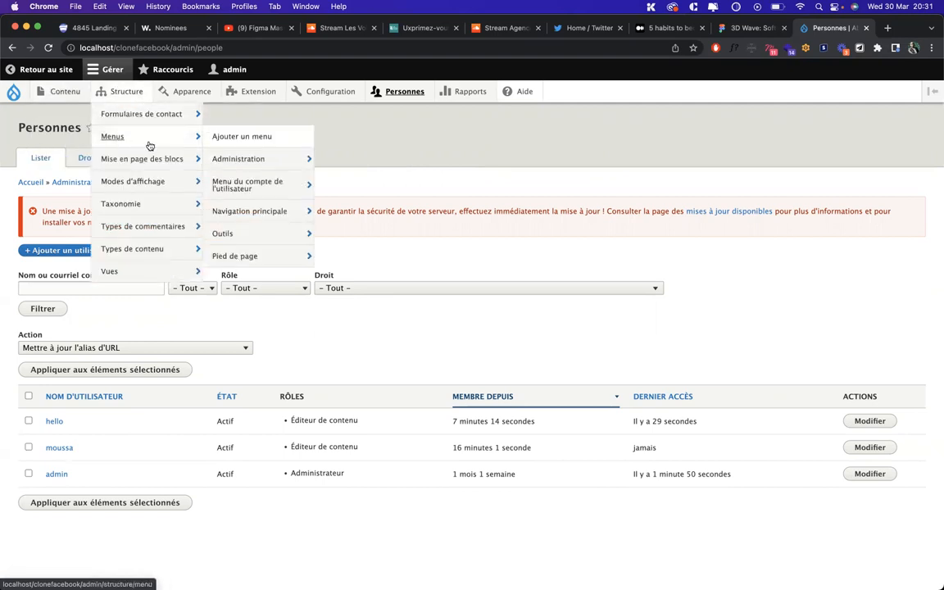
{"action": "mouse_move", "coordinate": [162, 159]}
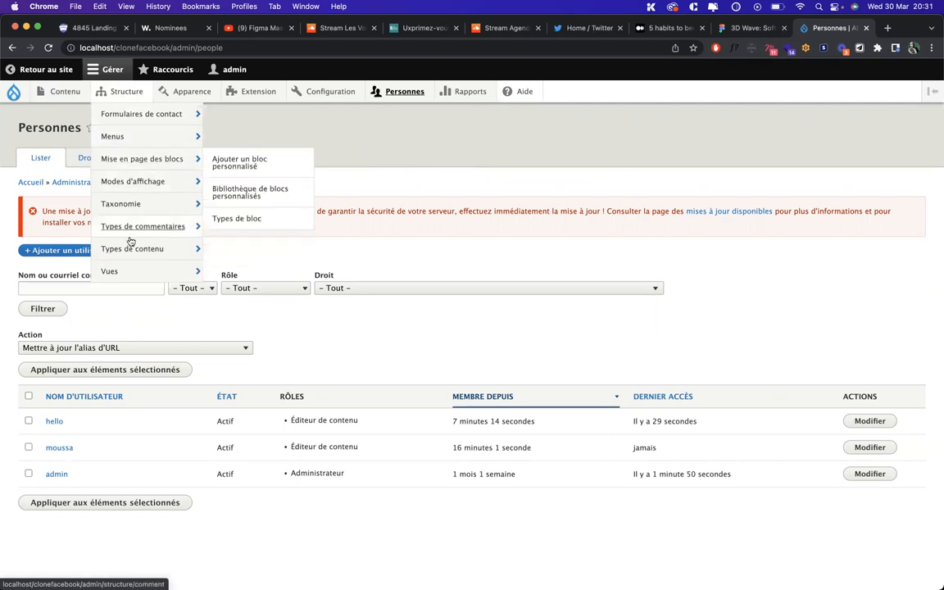
{"action": "mouse_move", "coordinate": [137, 252]}
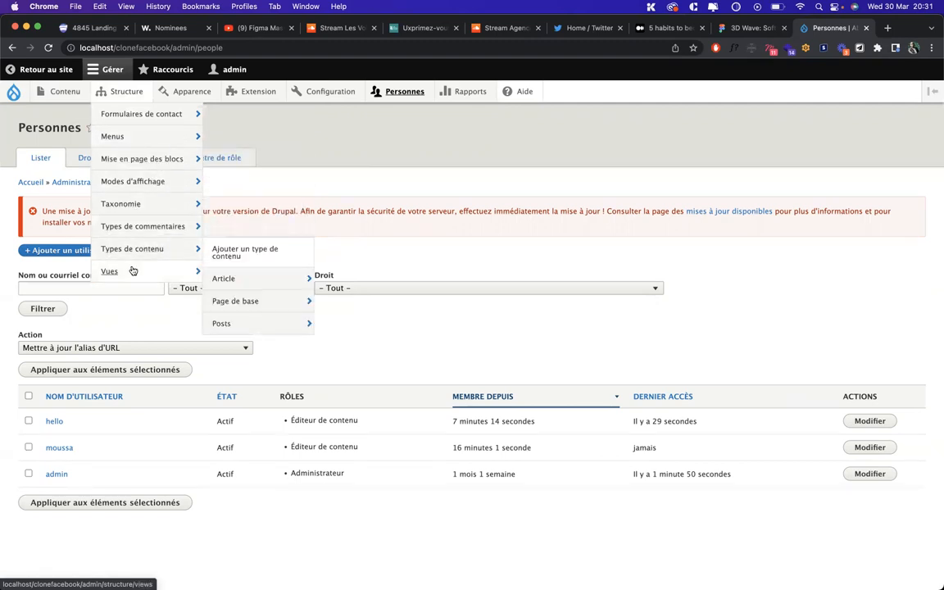
{"action": "mouse_move", "coordinate": [133, 270]}
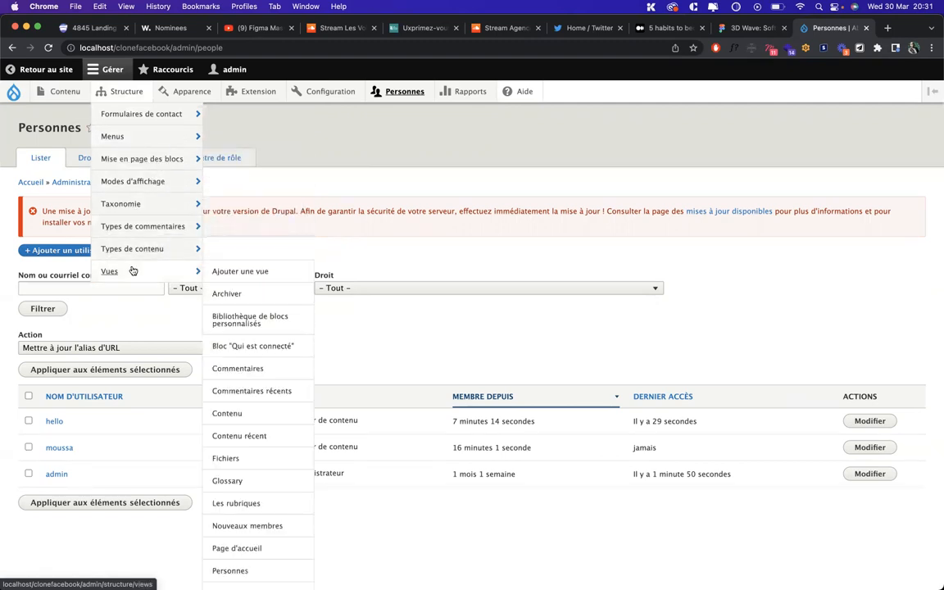
{"action": "left_click", "coordinate": [186, 95]}
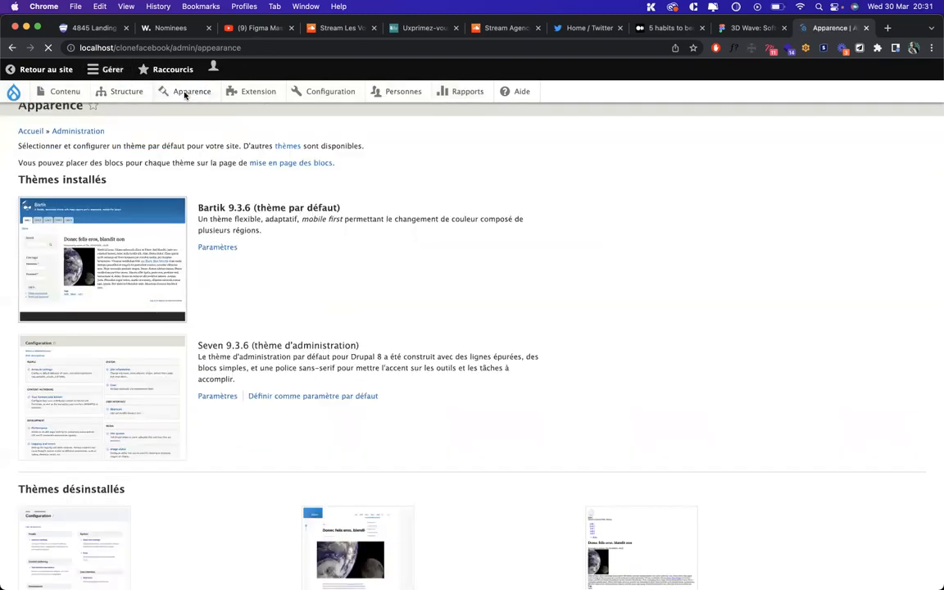
{"action": "scroll", "coordinate": [2, 368], "scroll_direction": "down", "scroll_amount": 8}
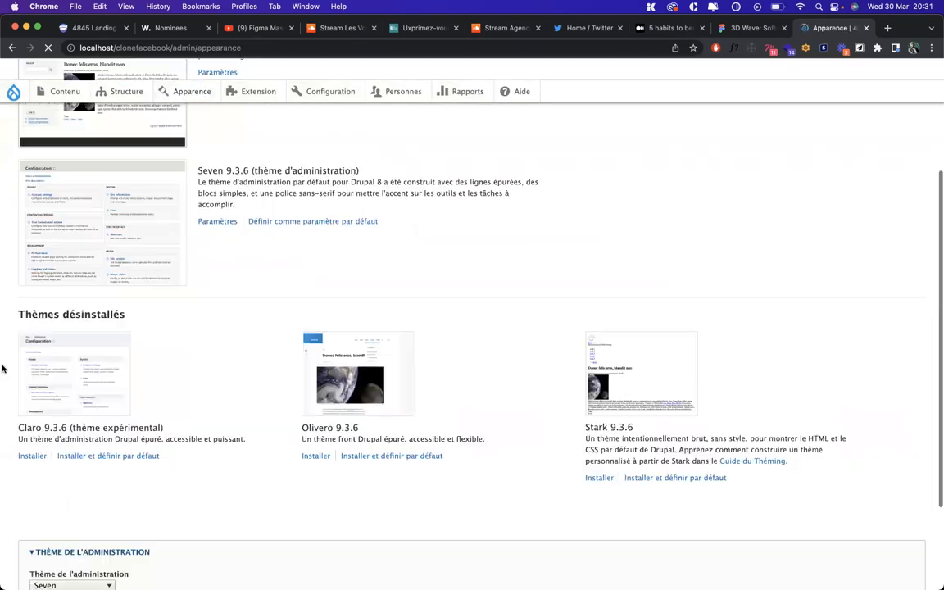
{"action": "scroll", "coordinate": [121, 308], "scroll_direction": "up", "scroll_amount": 4}
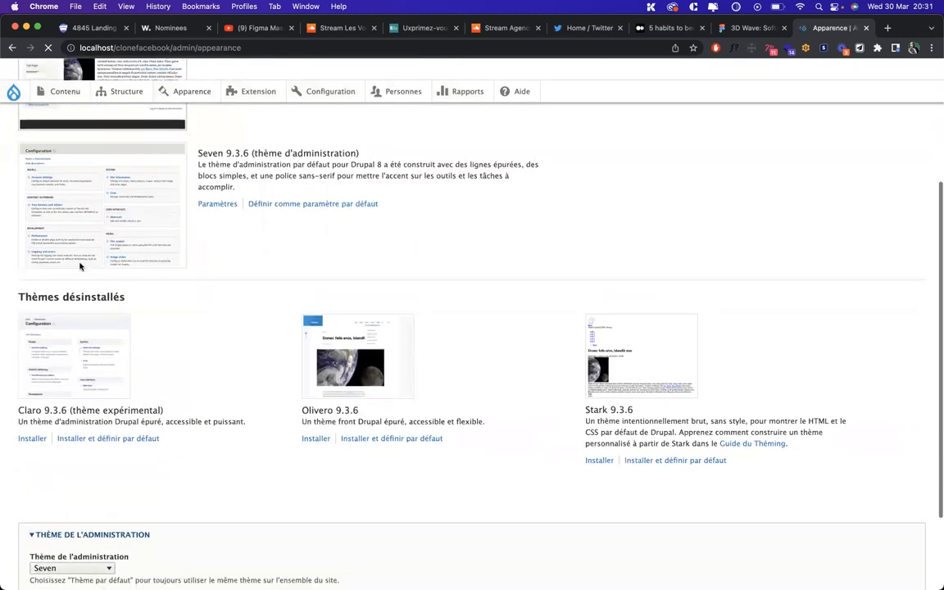
{"action": "scroll", "coordinate": [362, 275], "scroll_direction": "up", "scroll_amount": 4}
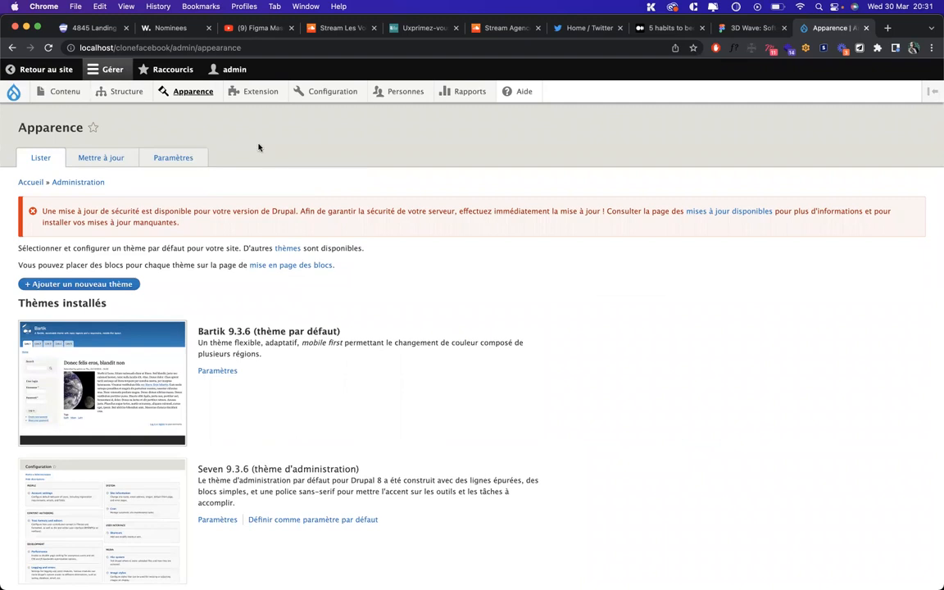
{"action": "mouse_move", "coordinate": [248, 96]}
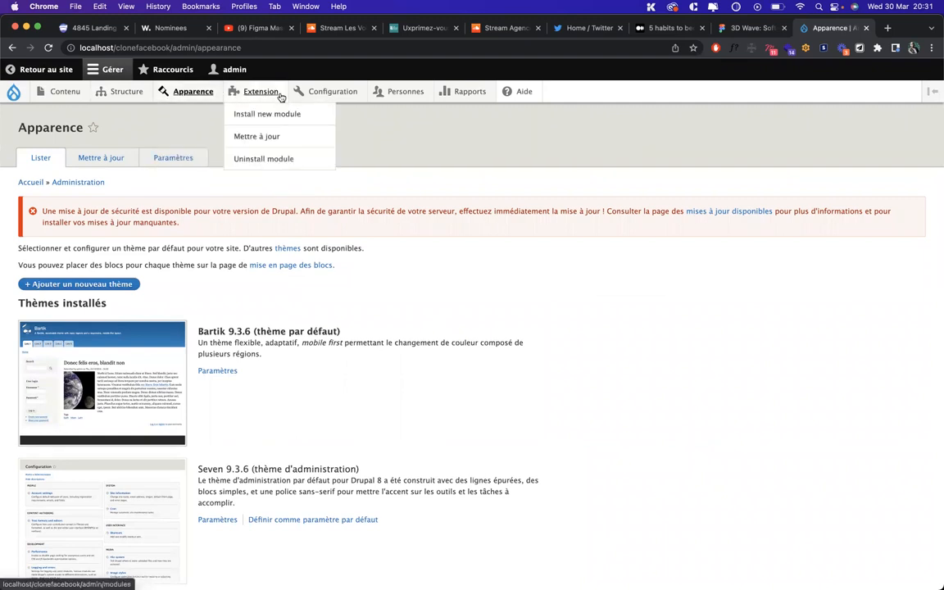
{"action": "left_click", "coordinate": [252, 93]}
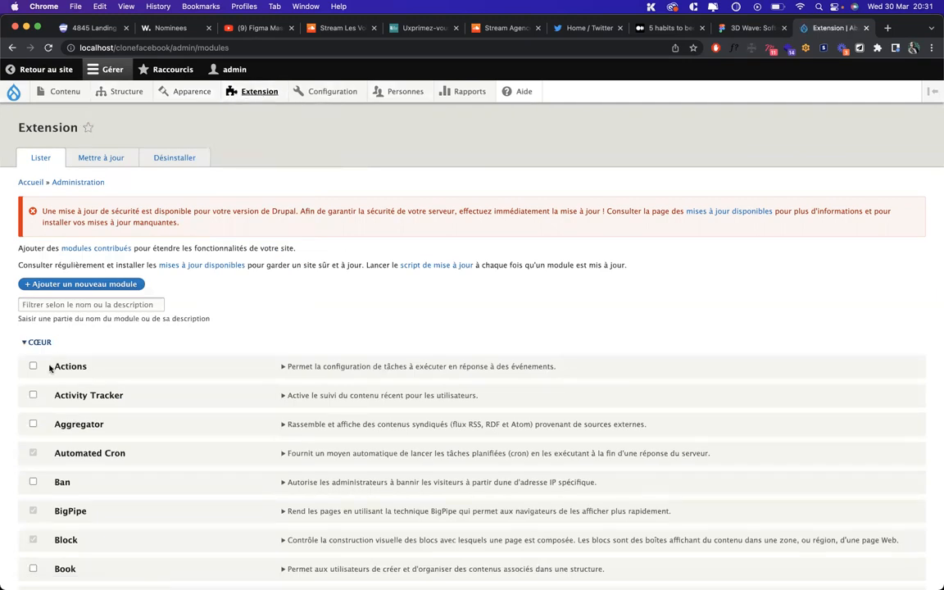
Filter the module list by 'pa' and view the Désinstaller tab
{"action": "scroll", "coordinate": [82, 360], "scroll_direction": "down", "scroll_amount": 10}
{"action": "scroll", "coordinate": [86, 357], "scroll_direction": "up", "scroll_amount": 10}
{"action": "scroll", "coordinate": [36, 360], "scroll_direction": "down", "scroll_amount": 1}
{"action": "left_click", "coordinate": [62, 281]}
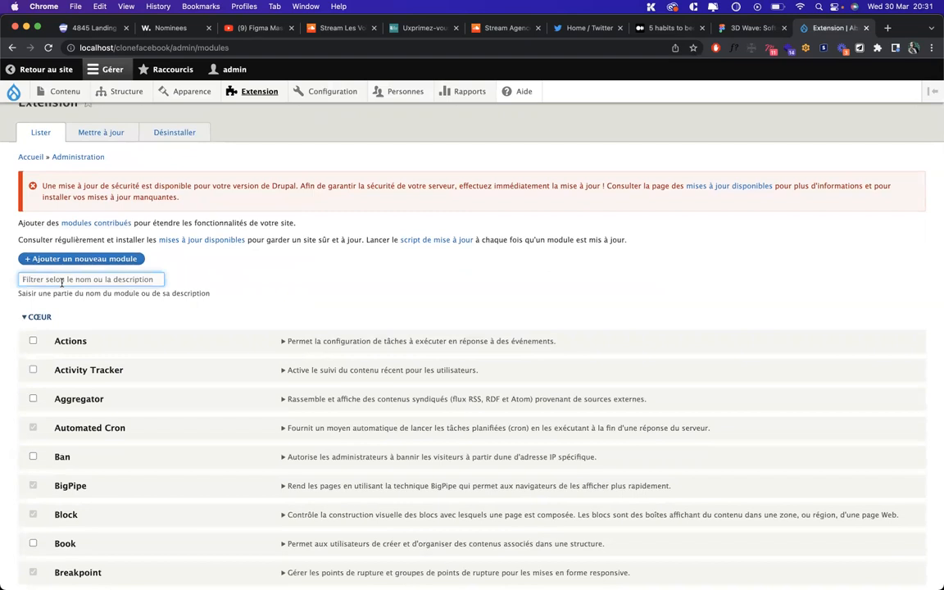
{"action": "type", "text": "pa"}
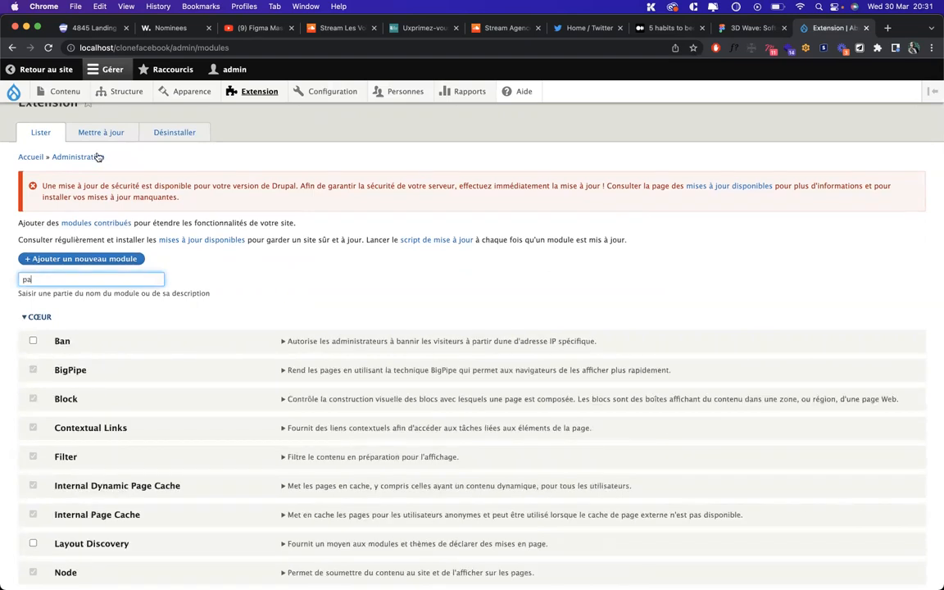
{"action": "left_click", "coordinate": [172, 136]}
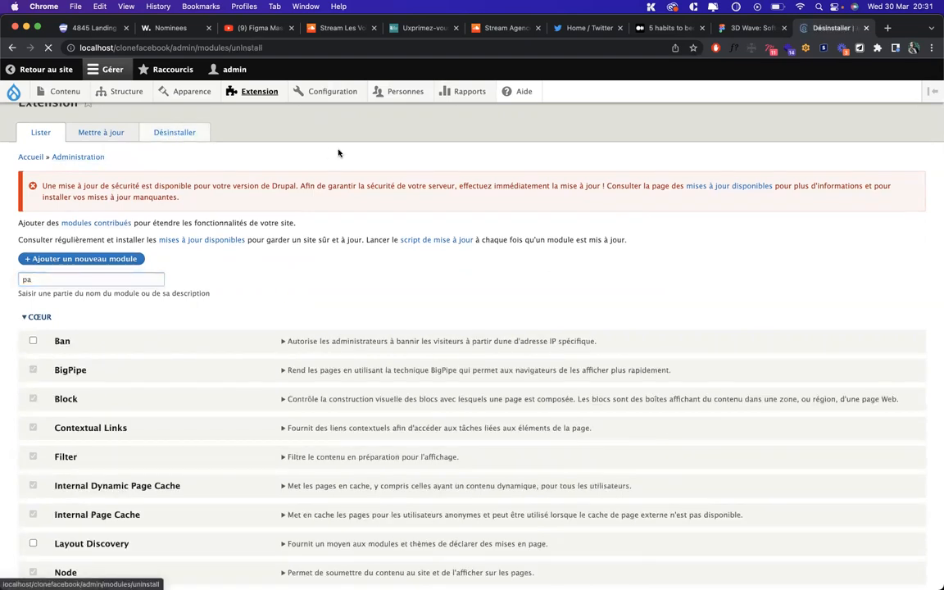
Check the Personnes user list, then go to the Configuration overview
{"action": "mouse_move", "coordinate": [405, 93]}
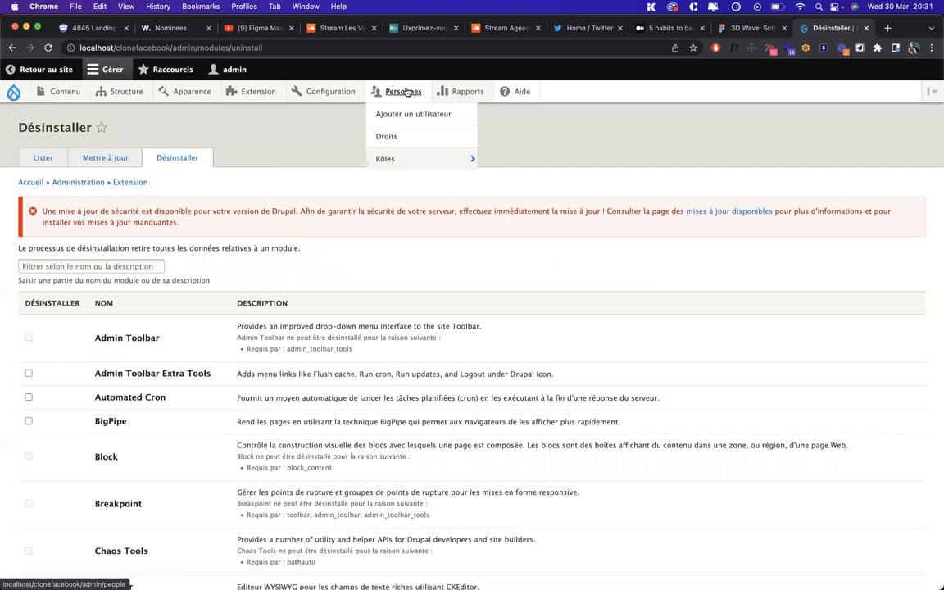
{"action": "left_click", "coordinate": [408, 93]}
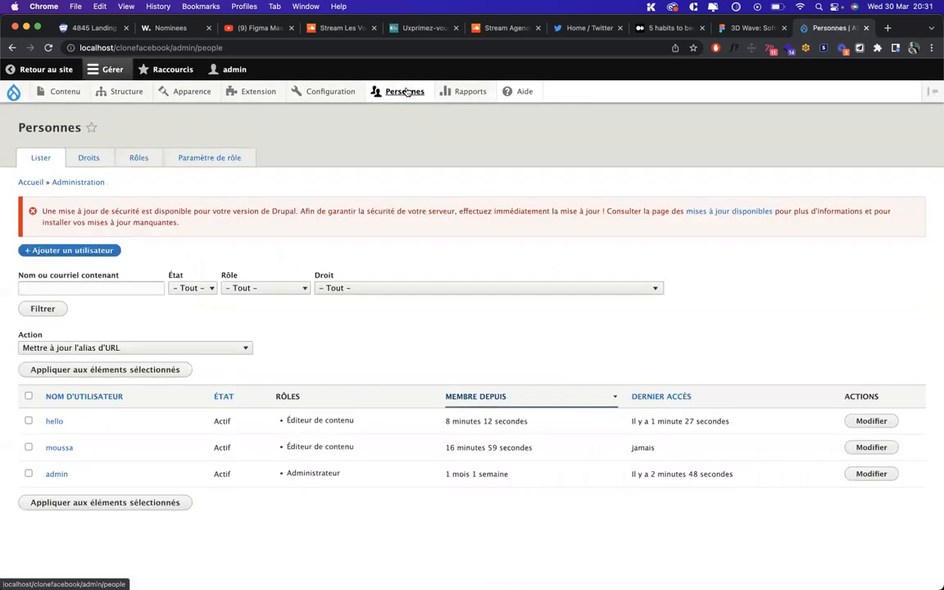
{"action": "left_click", "coordinate": [329, 93]}
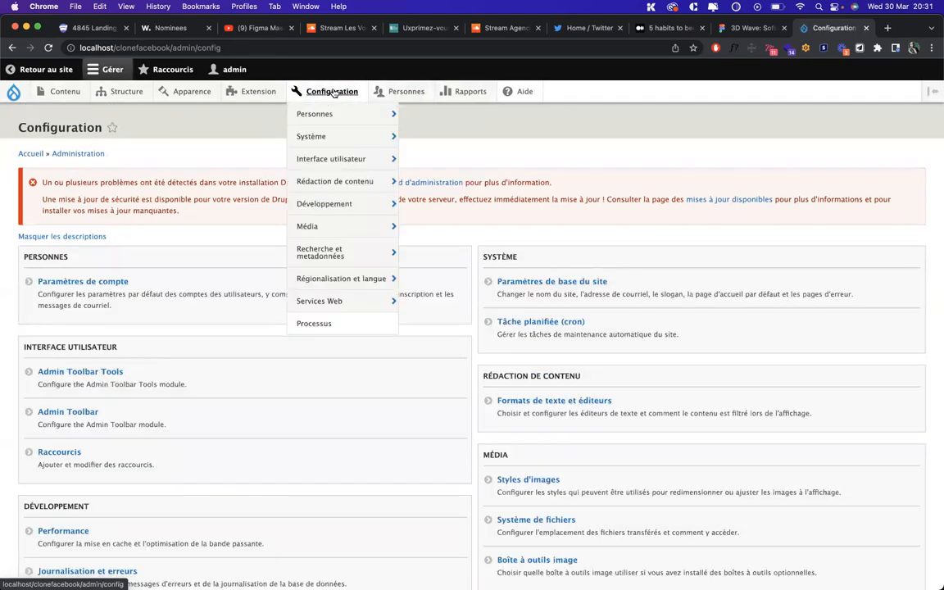
Open Paramètres de base du site and select the site e-mail value
{"action": "mouse_move", "coordinate": [333, 120]}
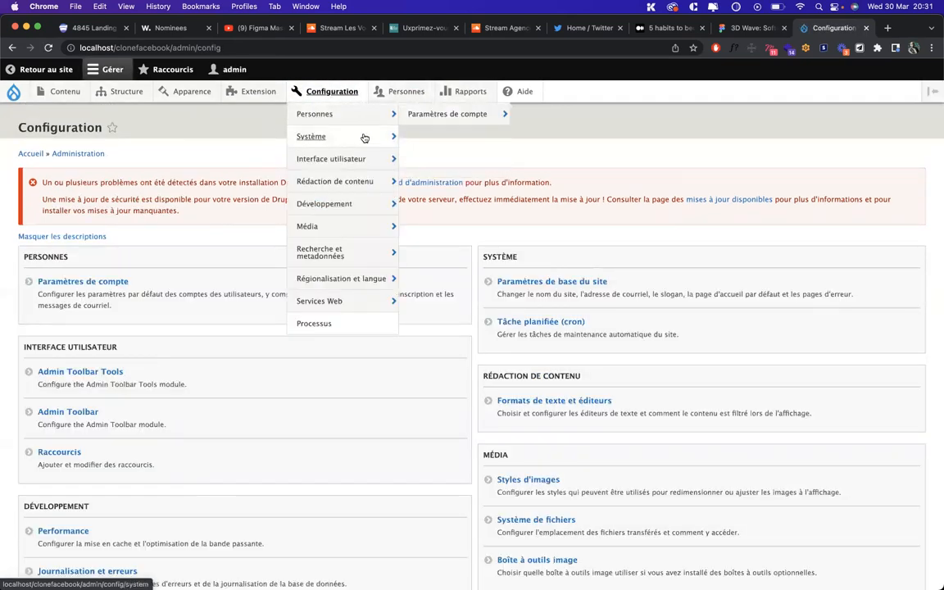
{"action": "left_click", "coordinate": [443, 141]}
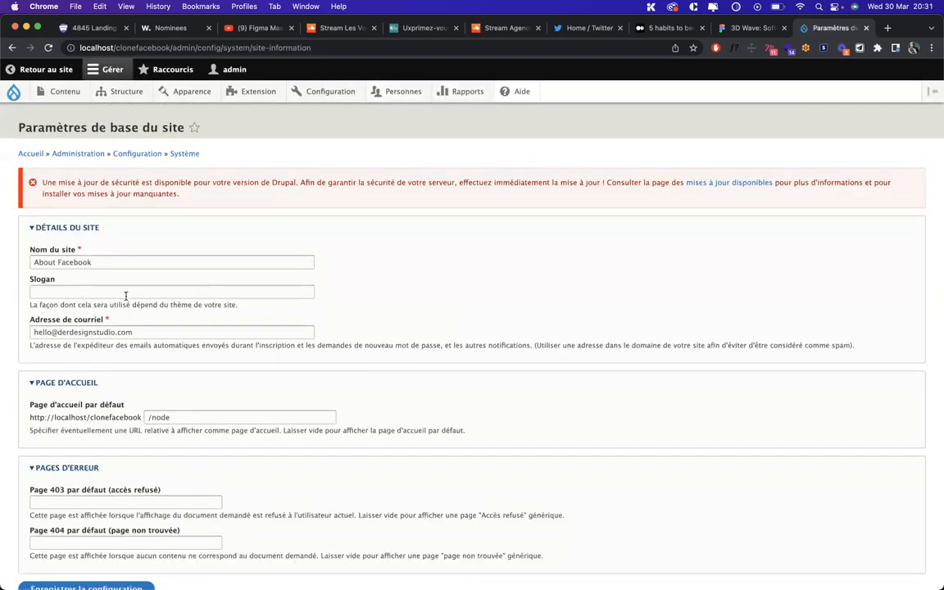
{"action": "scroll", "coordinate": [125, 296], "scroll_direction": "down", "scroll_amount": 2}
{"action": "left_click", "coordinate": [158, 300]}
{"action": "key", "text": "super+a"}
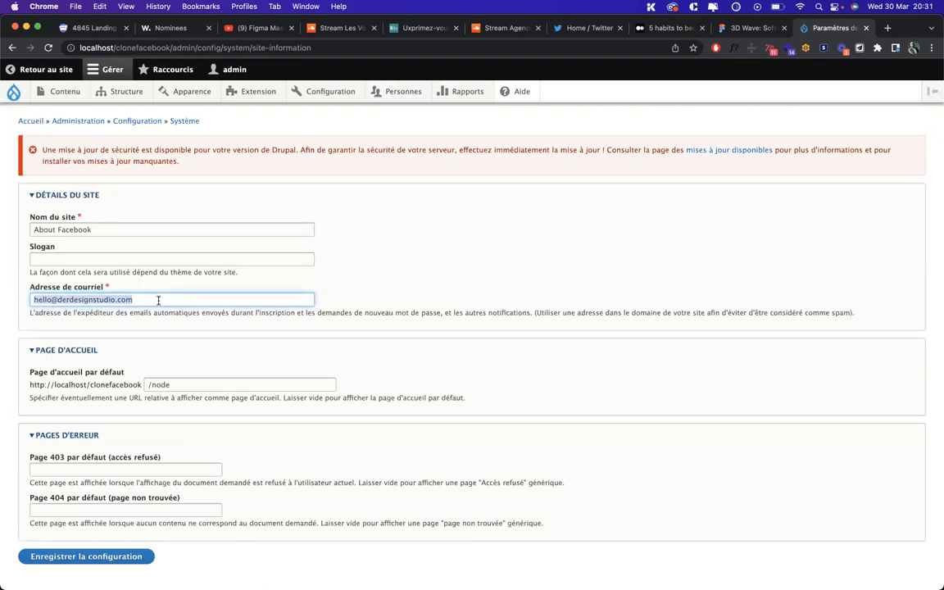
Inspect the default Page 403 path field, leaving all settings unchanged
{"action": "scroll", "coordinate": [123, 369], "scroll_direction": "down", "scroll_amount": 1}
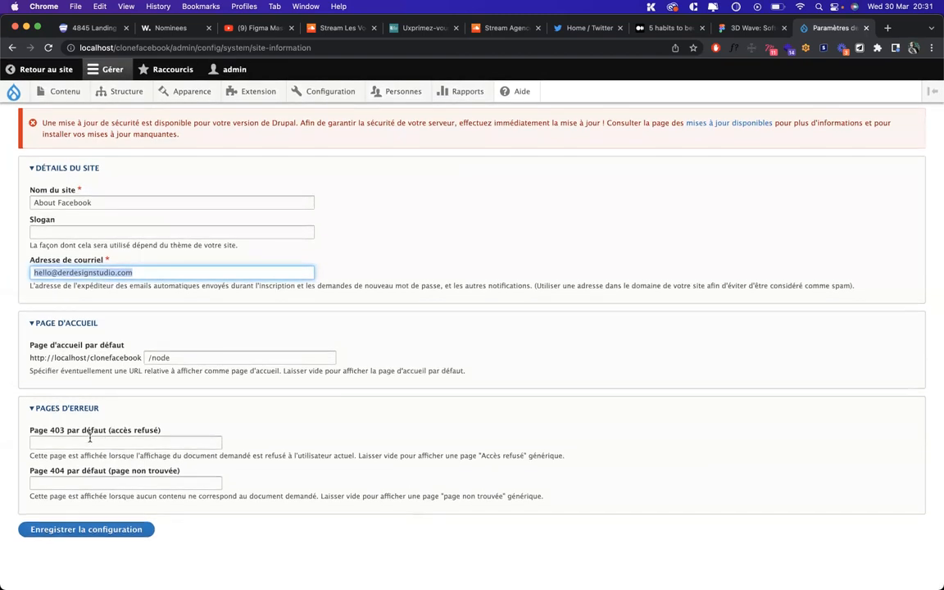
{"action": "left_click", "coordinate": [90, 442]}
{"action": "left_click", "coordinate": [298, 431]}
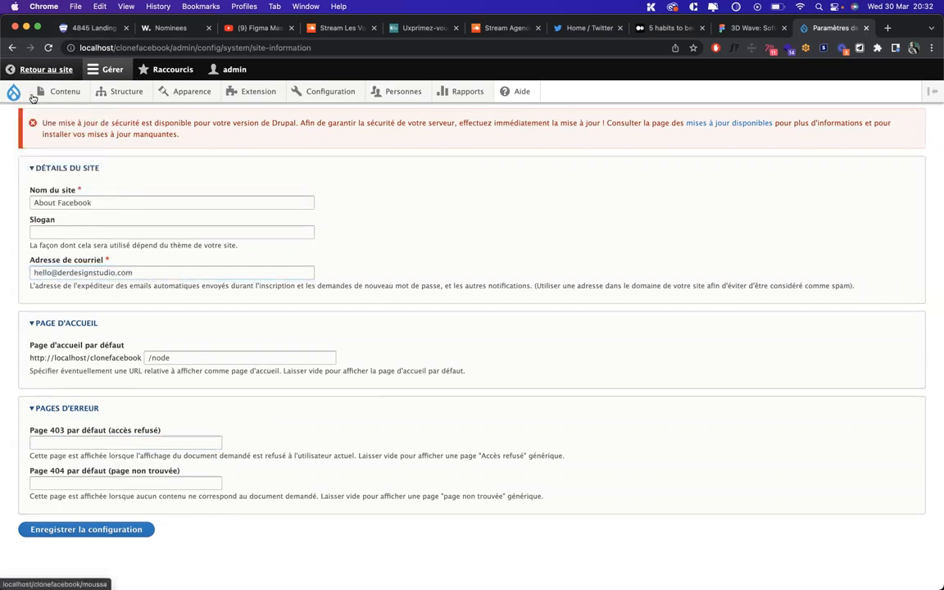
{"action": "left_click", "coordinate": [75, 442]}
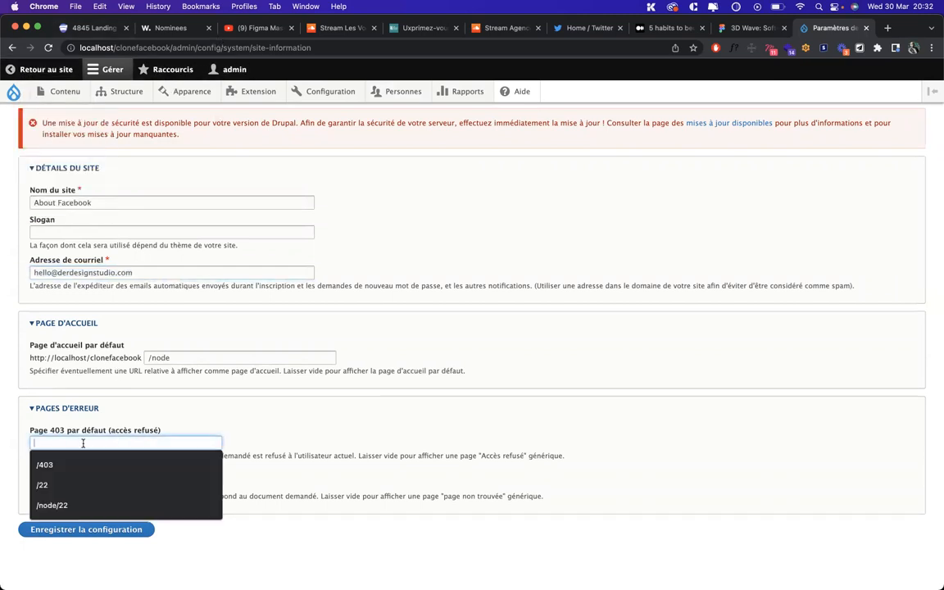
{"action": "mouse_move", "coordinate": [385, 89]}
{"action": "mouse_move", "coordinate": [319, 90]}
{"action": "mouse_move", "coordinate": [323, 164]}
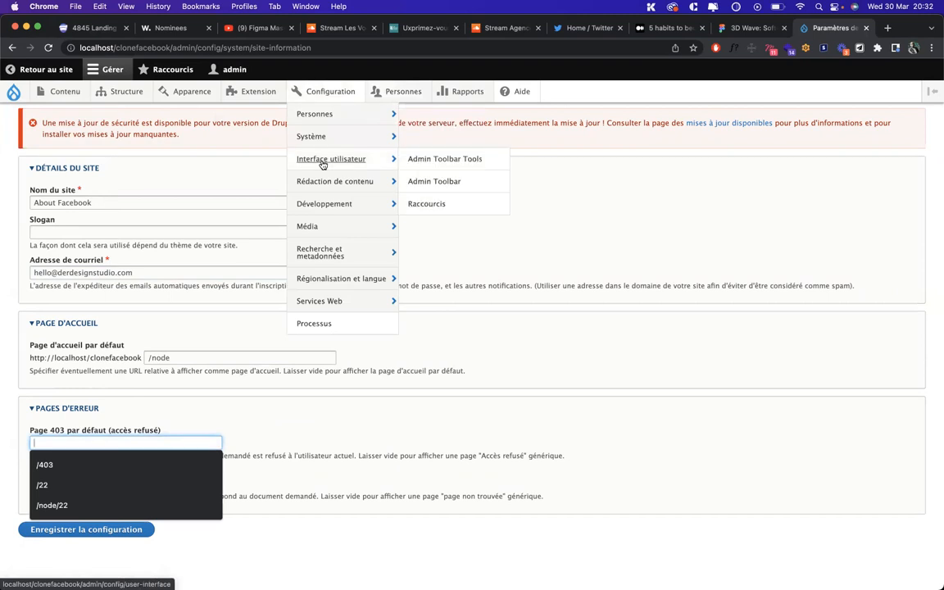
{"action": "mouse_move", "coordinate": [345, 186]}
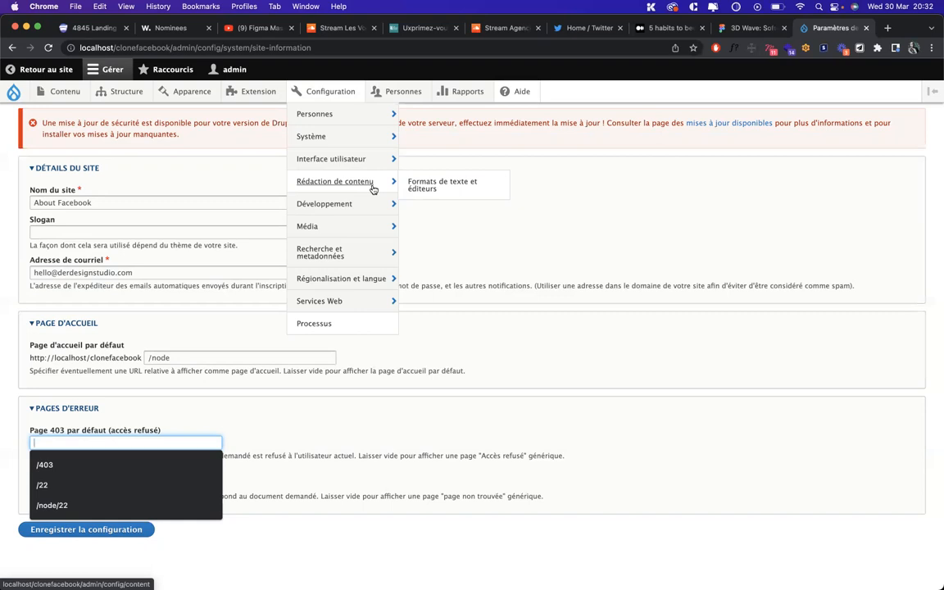
{"action": "mouse_move", "coordinate": [355, 211]}
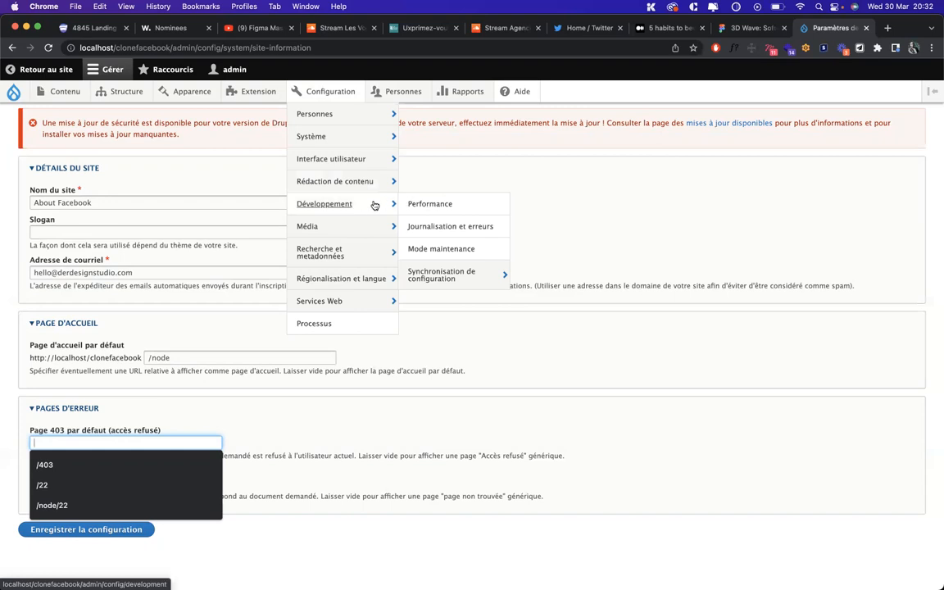
Clear all caches on the Performance page and add it as a shortcut
{"action": "left_click", "coordinate": [434, 206]}
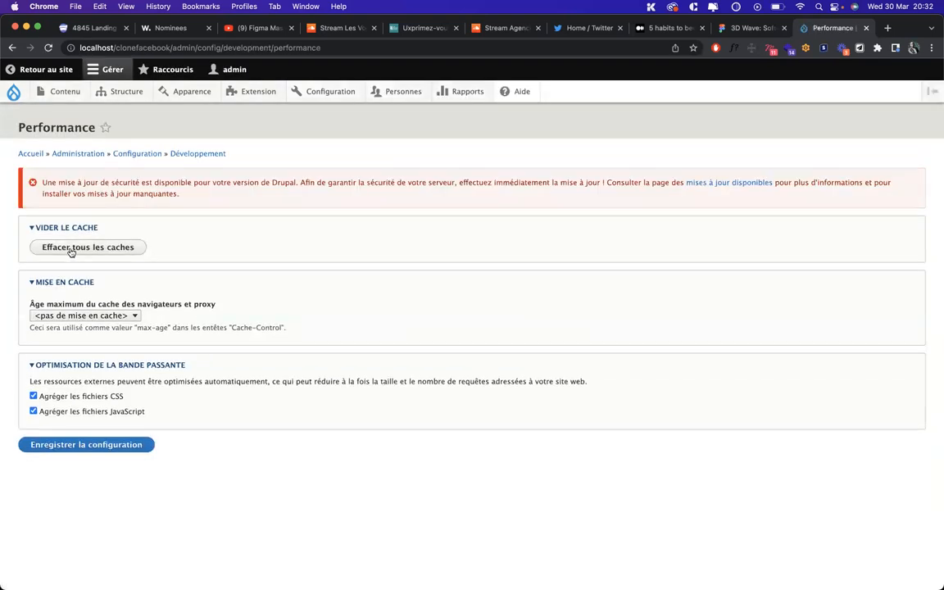
{"action": "left_click", "coordinate": [72, 251]}
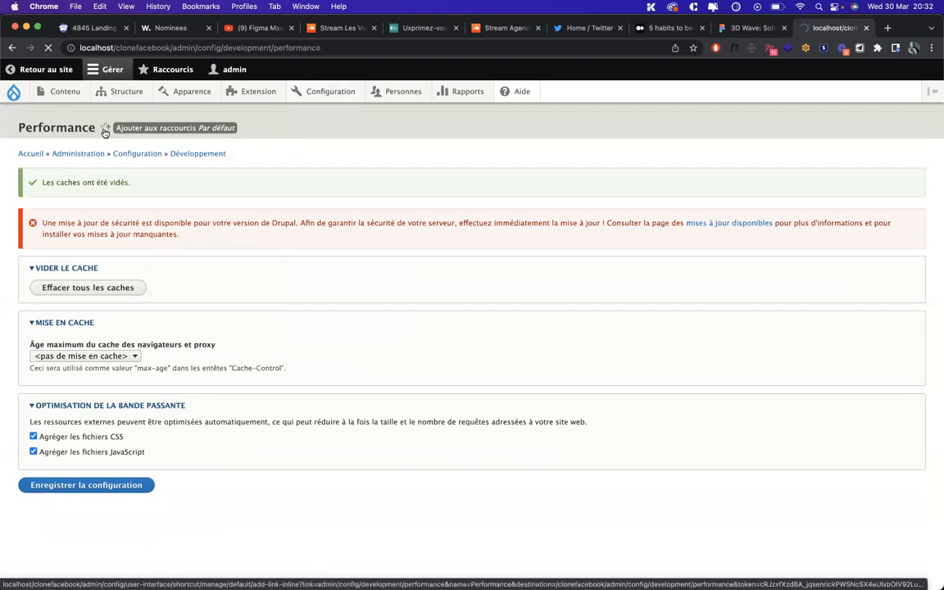
{"action": "left_click", "coordinate": [104, 129]}
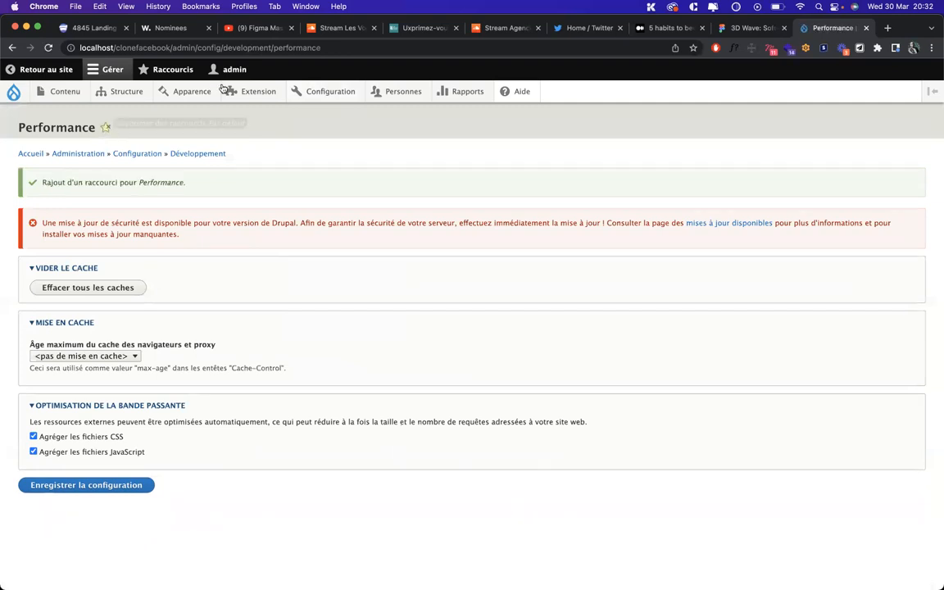
Check the Raccourcis list, reopen Performance from it, and return to the admin menu
{"action": "left_click", "coordinate": [156, 72]}
{"action": "left_click", "coordinate": [23, 94]}
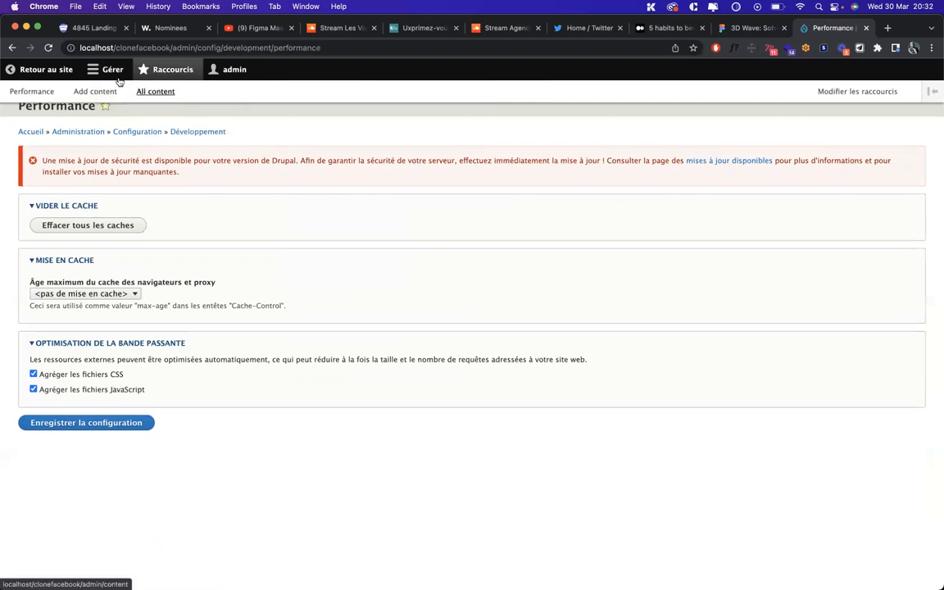
{"action": "left_click", "coordinate": [117, 74]}
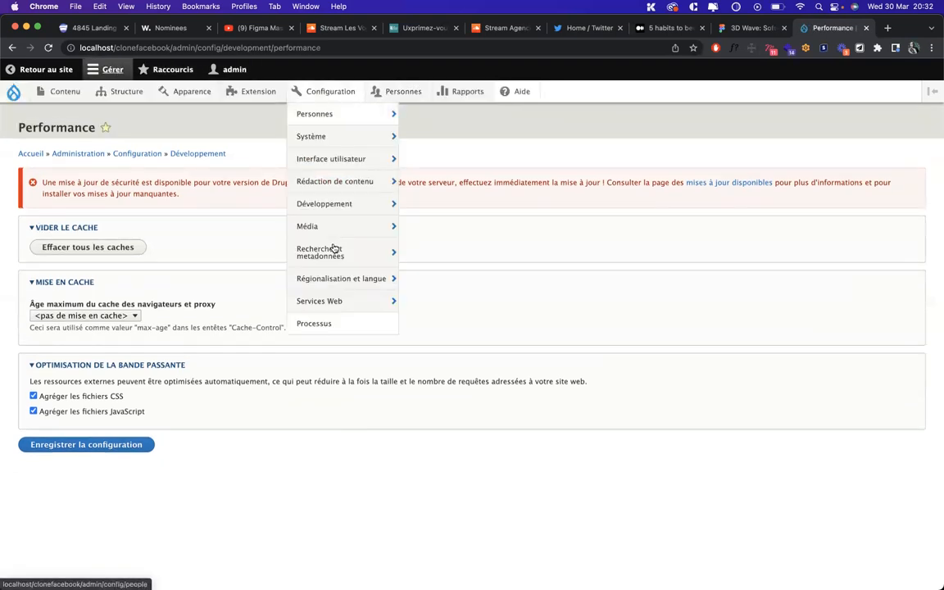
{"action": "mouse_move", "coordinate": [350, 224]}
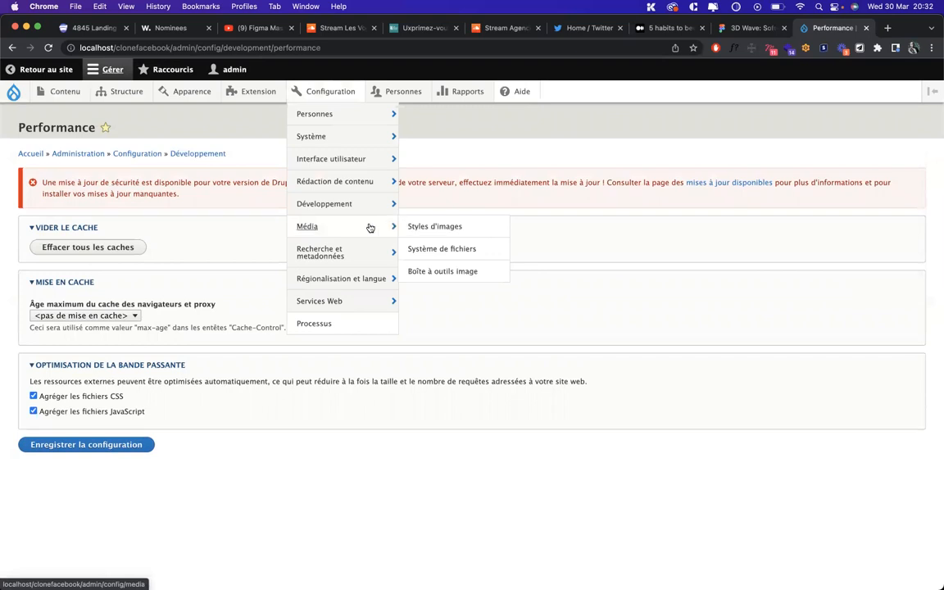
{"action": "mouse_move", "coordinate": [351, 250]}
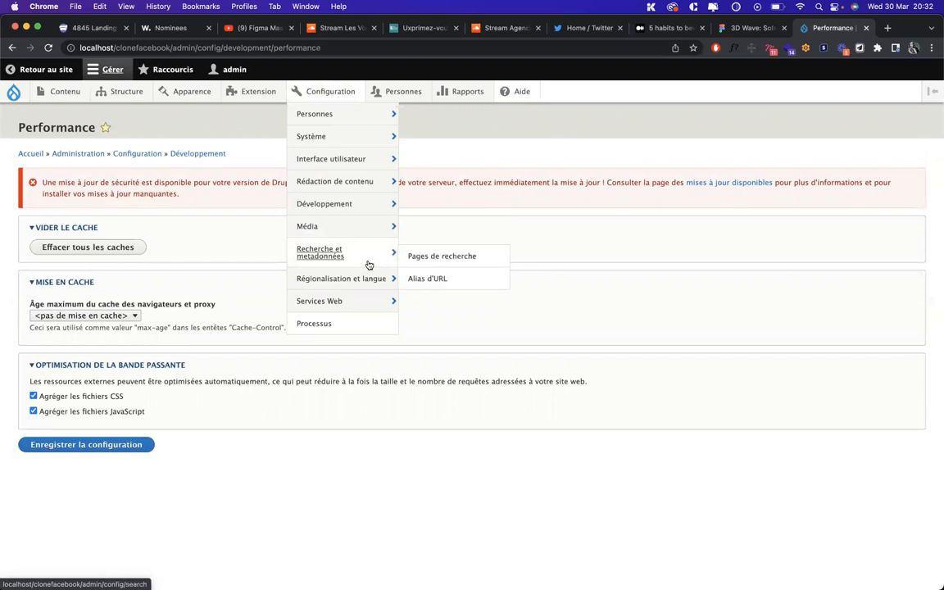
{"action": "mouse_move", "coordinate": [338, 286]}
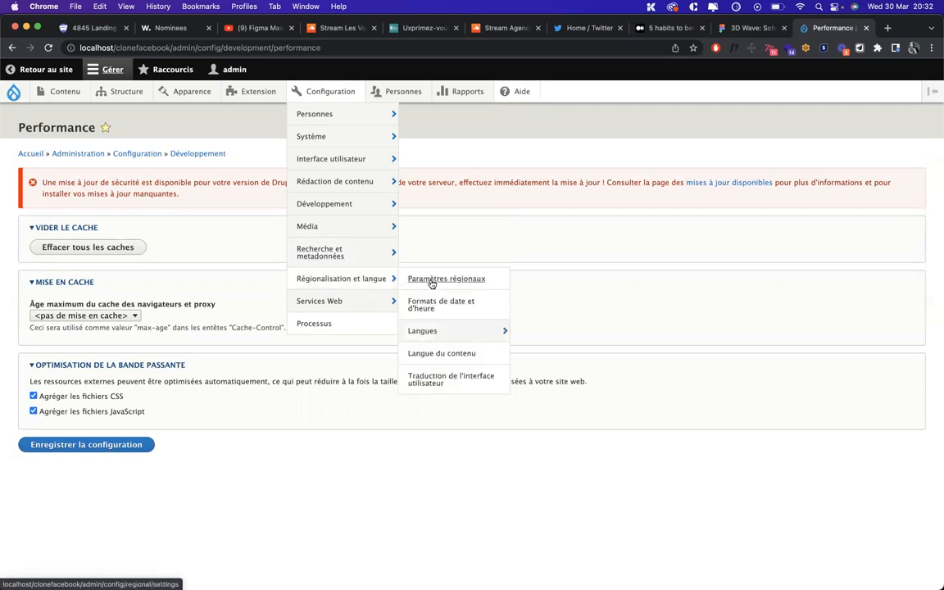
{"action": "mouse_move", "coordinate": [335, 305]}
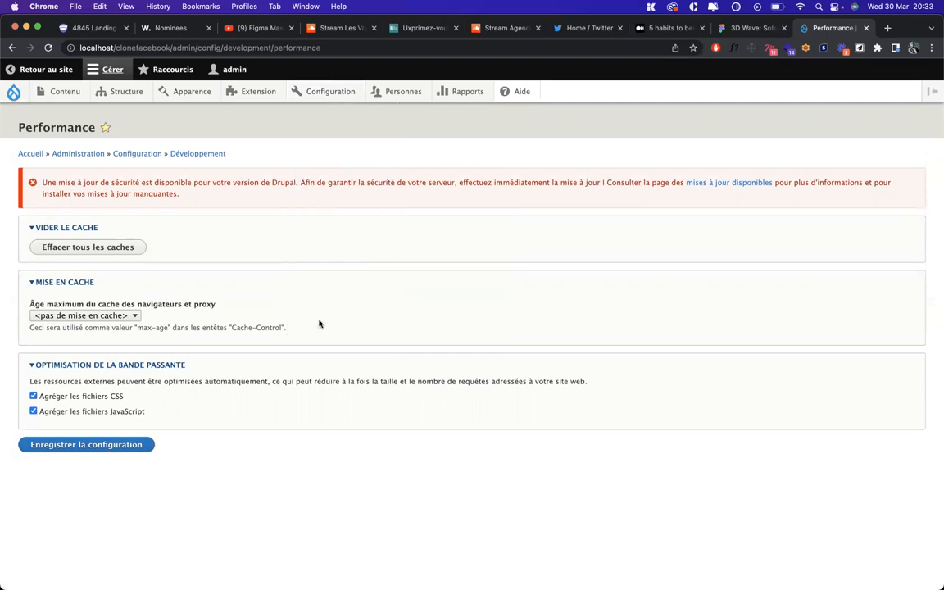
Go via Configuration to the Personnes list of three accounts and their roles
{"action": "left_click", "coordinate": [326, 326]}
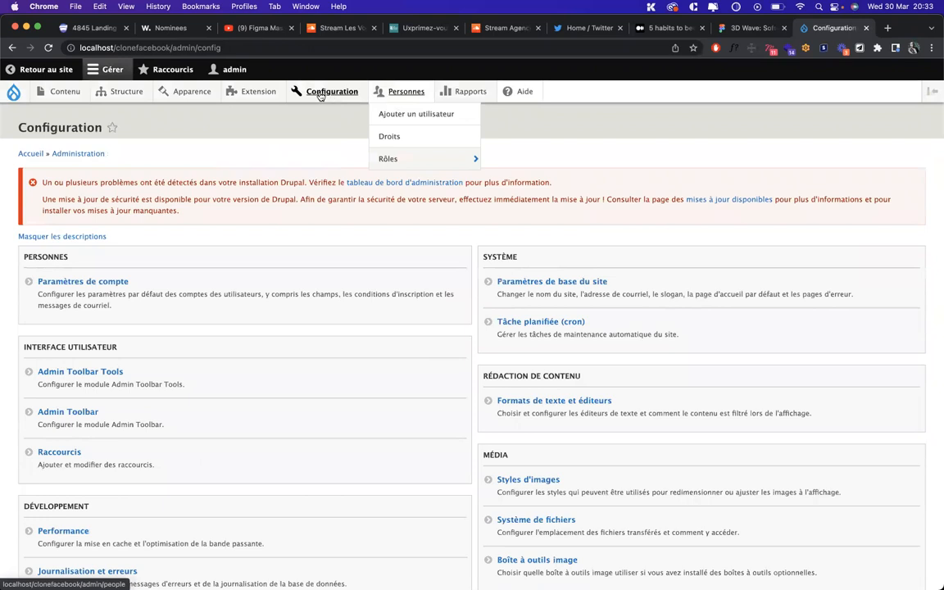
{"action": "left_click", "coordinate": [403, 93]}
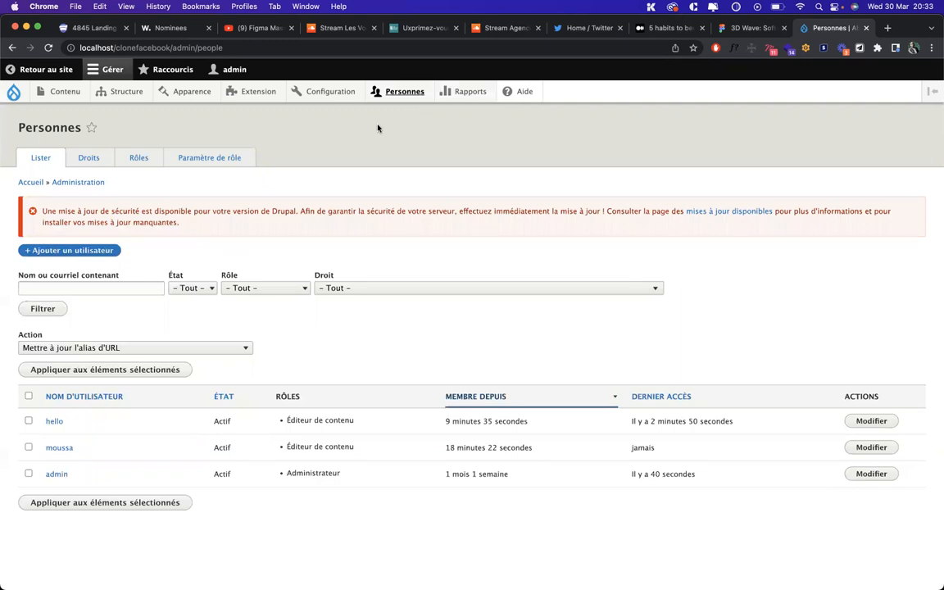
{"action": "mouse_move", "coordinate": [407, 95]}
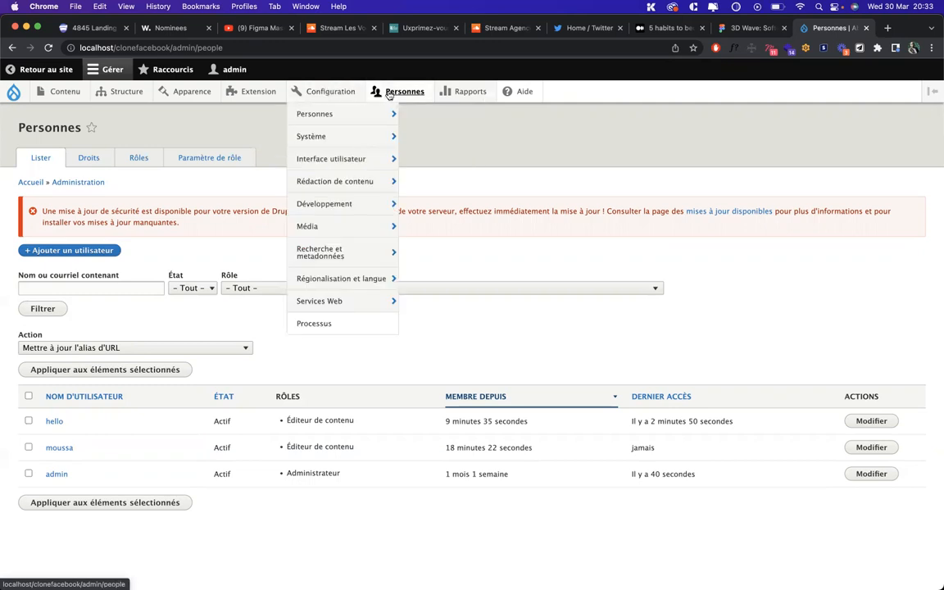
Open Paramètres de compte and its Gérer les champs tab, listing only user_picture
{"action": "mouse_move", "coordinate": [350, 114]}
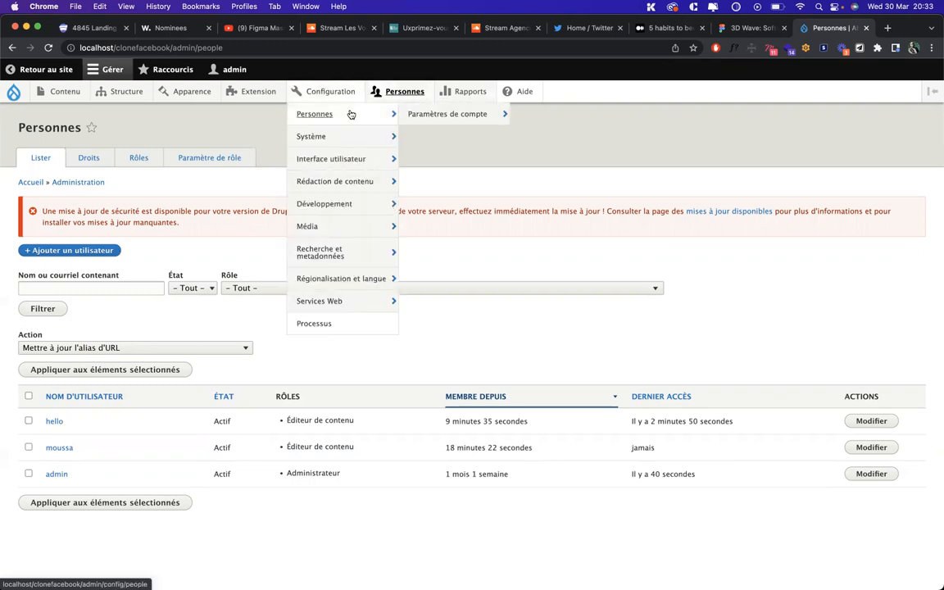
{"action": "mouse_move", "coordinate": [427, 118]}
{"action": "left_click", "coordinate": [463, 117]}
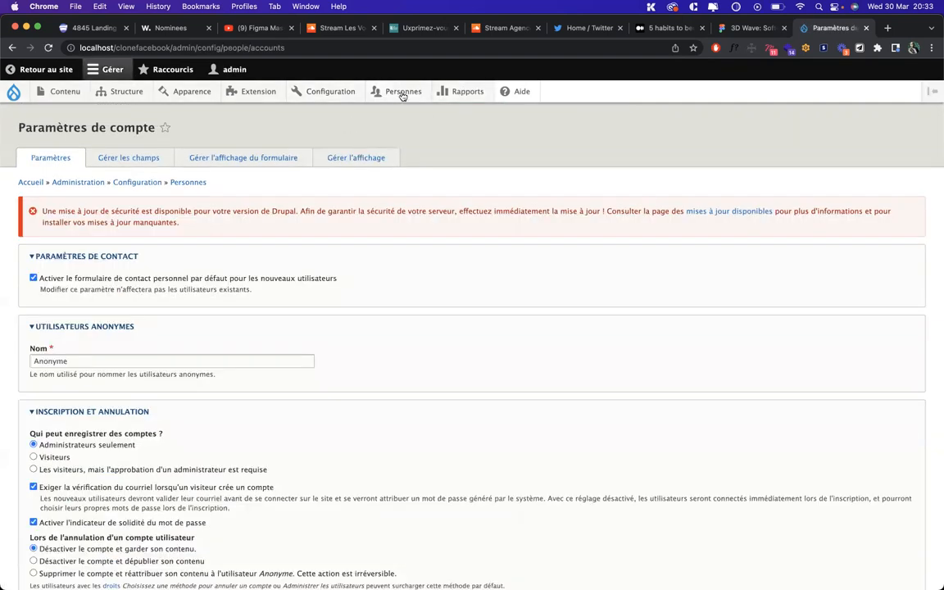
{"action": "mouse_move", "coordinate": [332, 92]}
{"action": "mouse_move", "coordinate": [342, 114]}
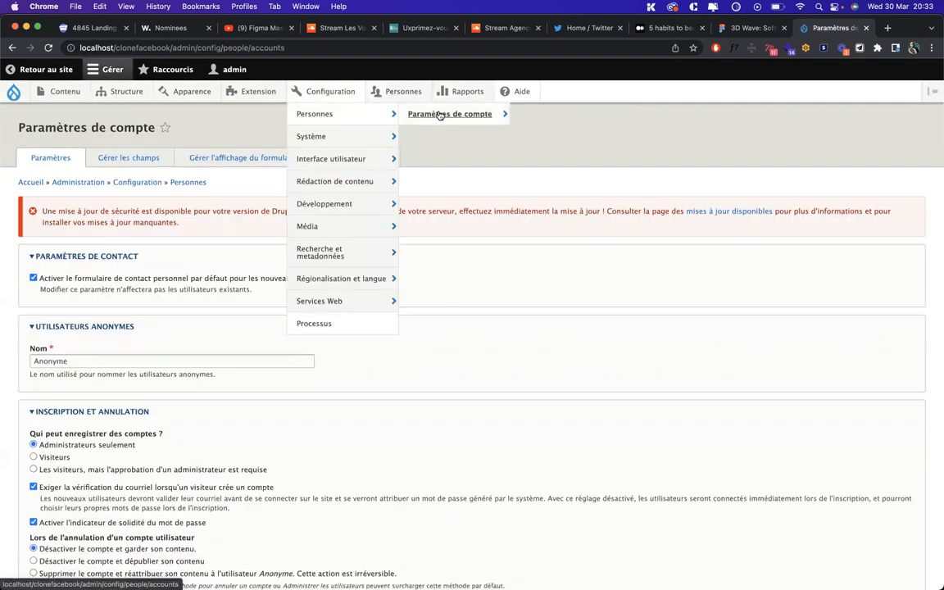
{"action": "left_click", "coordinate": [129, 159]}
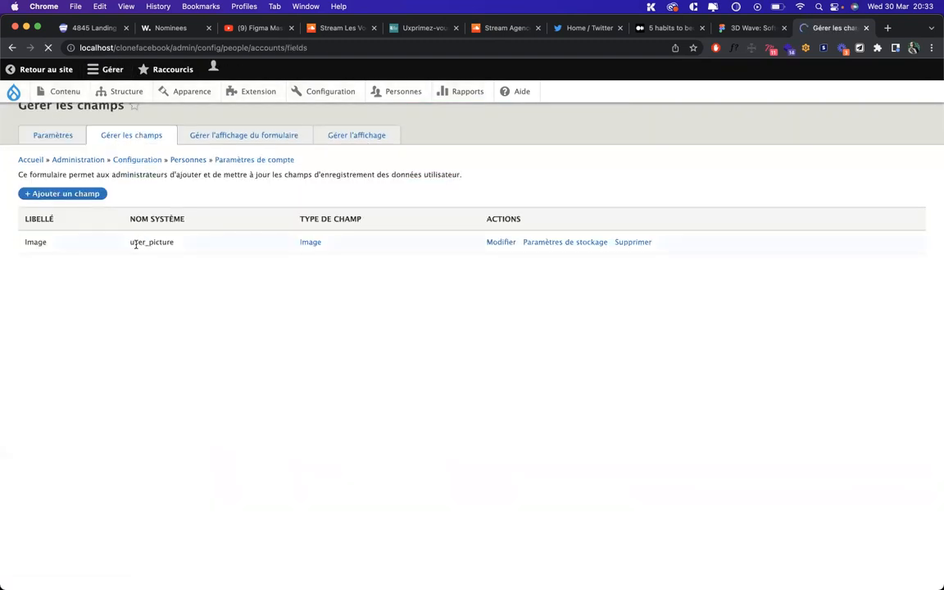
Add a Date field labelled 'Date de naissance' to user accounts and save its storage settings
{"action": "left_click", "coordinate": [82, 193]}
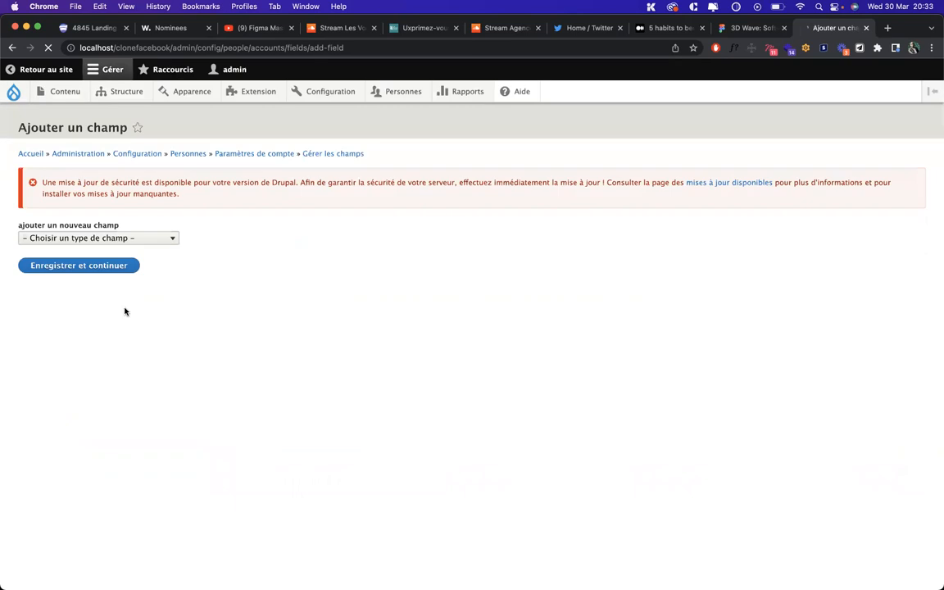
{"action": "left_click", "coordinate": [104, 239]}
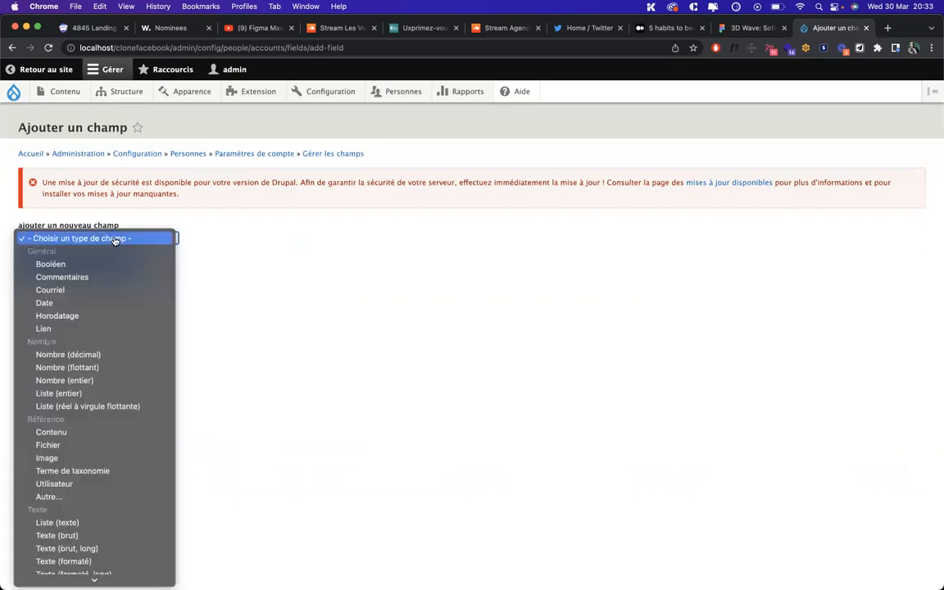
{"action": "left_click", "coordinate": [120, 302]}
{"action": "left_click", "coordinate": [69, 270]}
{"action": "type", "text": "Date de "}
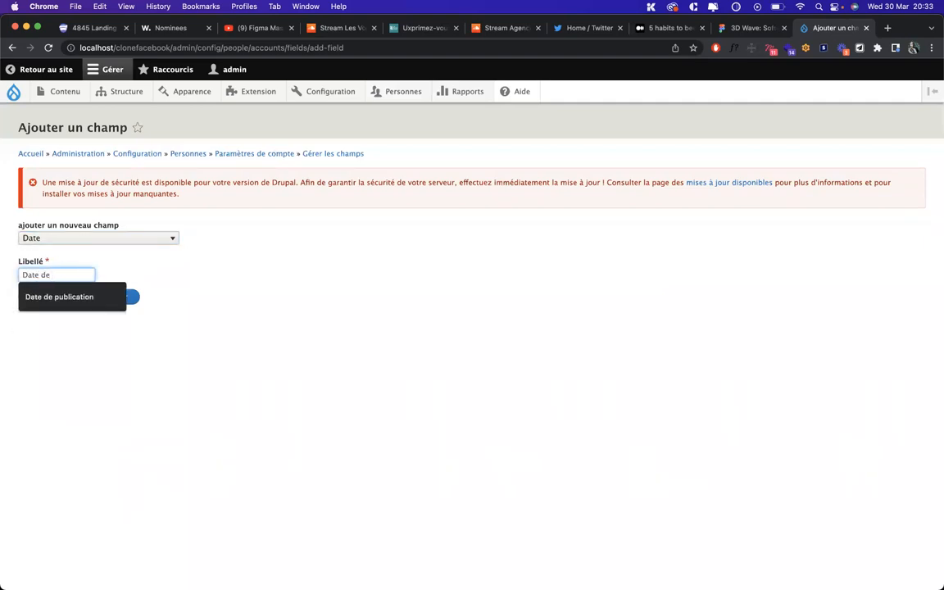
{"action": "type", "text": "naissance"}
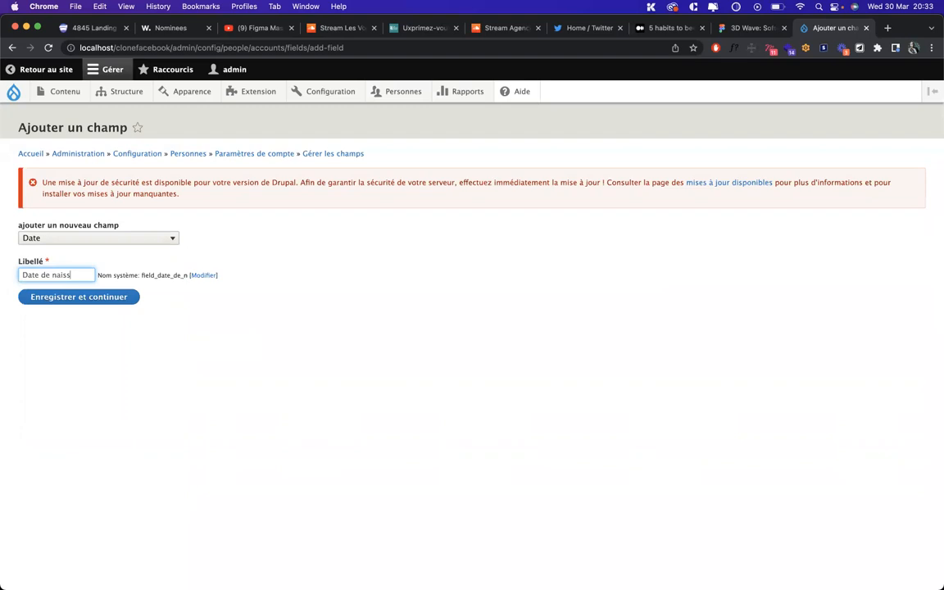
{"action": "left_click", "coordinate": [51, 298]}
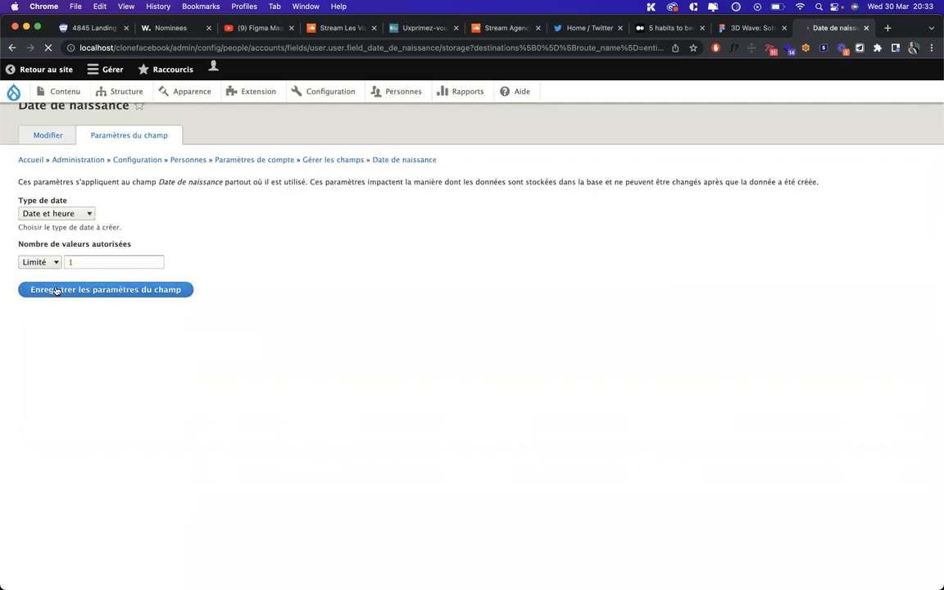
{"action": "left_click", "coordinate": [55, 287]}
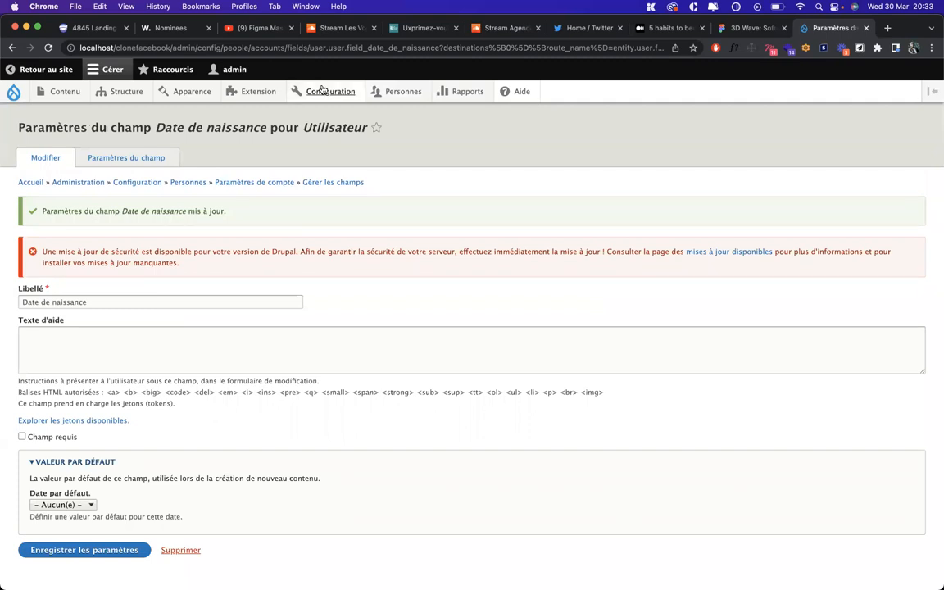
Return to Paramètres de compte via Configuration > Personnes
{"action": "mouse_move", "coordinate": [316, 91]}
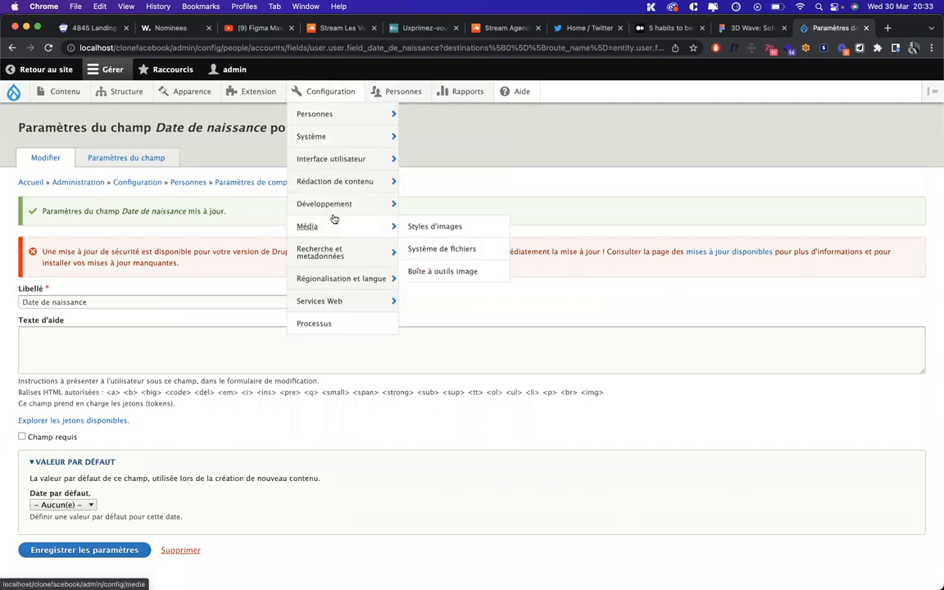
{"action": "mouse_move", "coordinate": [332, 114]}
{"action": "left_click", "coordinate": [422, 112]}
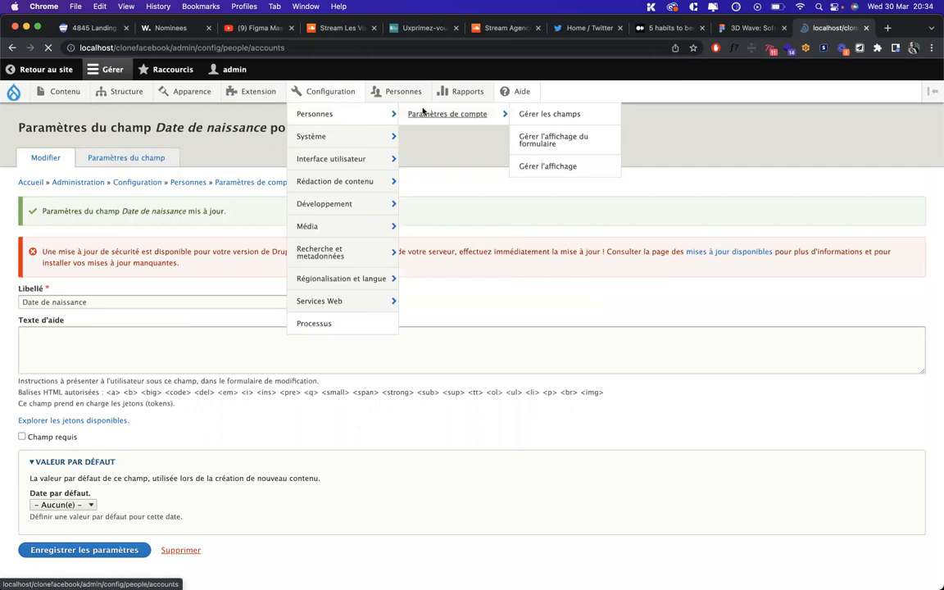
Allow Visiteurs to register accounts, save the configuration, and bring the incognito window forward
{"action": "scroll", "coordinate": [70, 192], "scroll_direction": "down", "scroll_amount": 5}
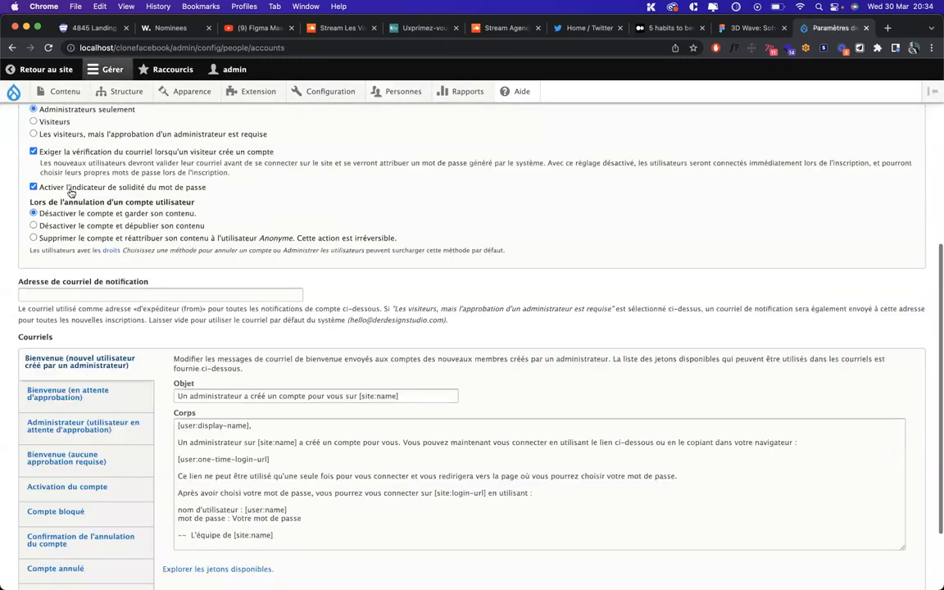
{"action": "scroll", "coordinate": [66, 213], "scroll_direction": "up", "scroll_amount": 4}
{"action": "left_click", "coordinate": [51, 266]}
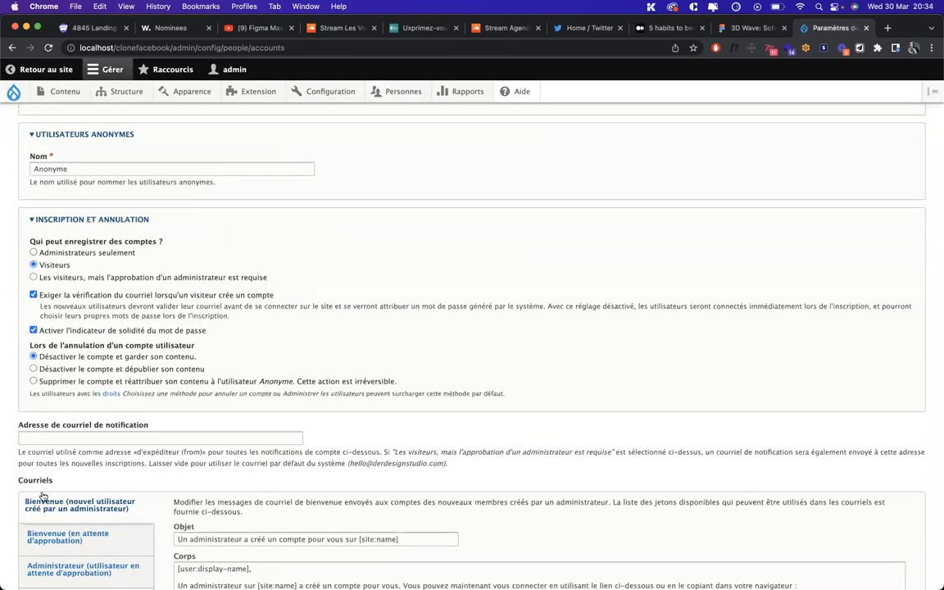
{"action": "scroll", "coordinate": [38, 524], "scroll_direction": "down", "scroll_amount": 5}
{"action": "left_click", "coordinate": [37, 528]}
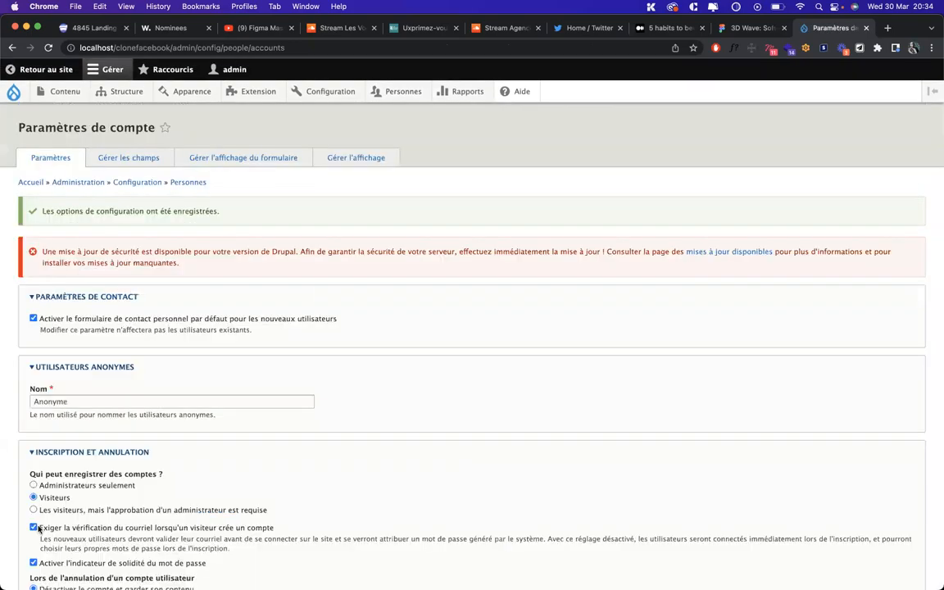
{"action": "key", "text": "ctrl+Up"}
{"action": "left_click", "coordinate": [511, 279]}
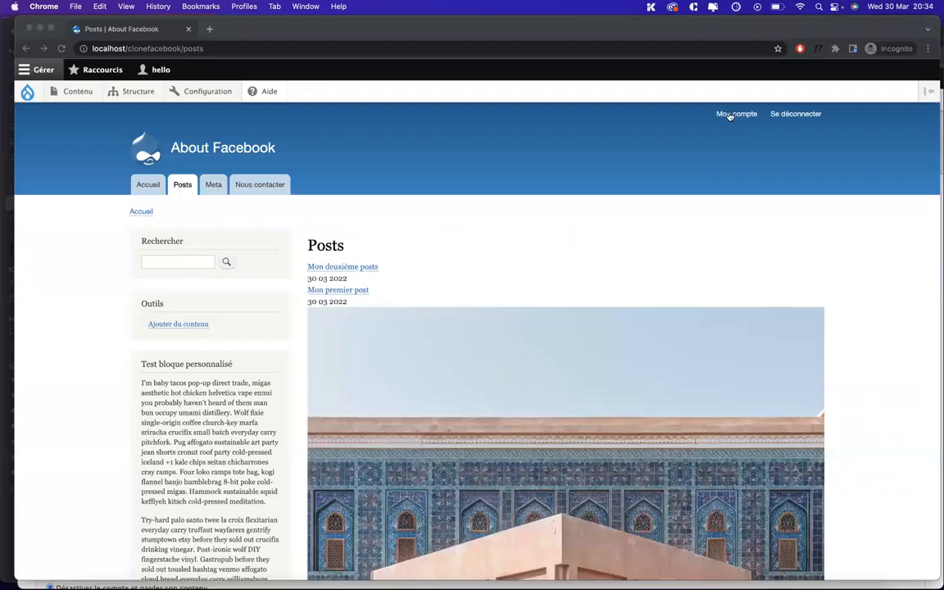
Log out of the site and open the Créer un nouveau compte registration form
{"action": "left_click", "coordinate": [778, 116]}
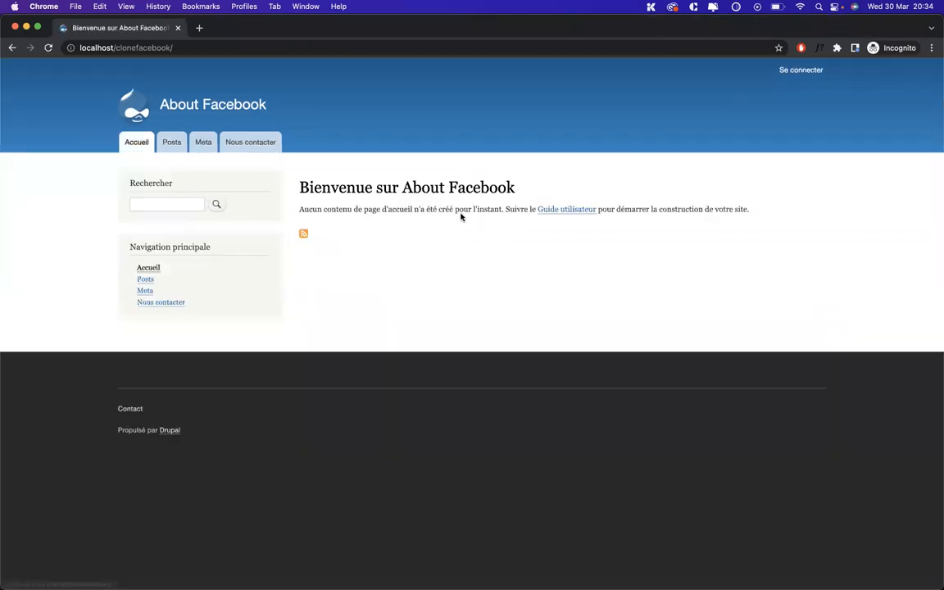
{"action": "left_click", "coordinate": [789, 72]}
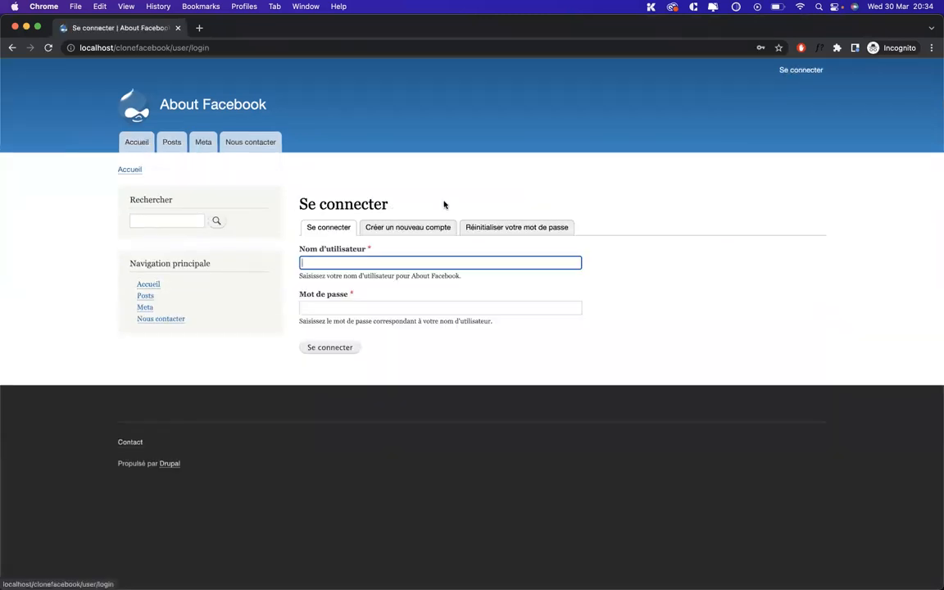
{"action": "left_click", "coordinate": [409, 228]}
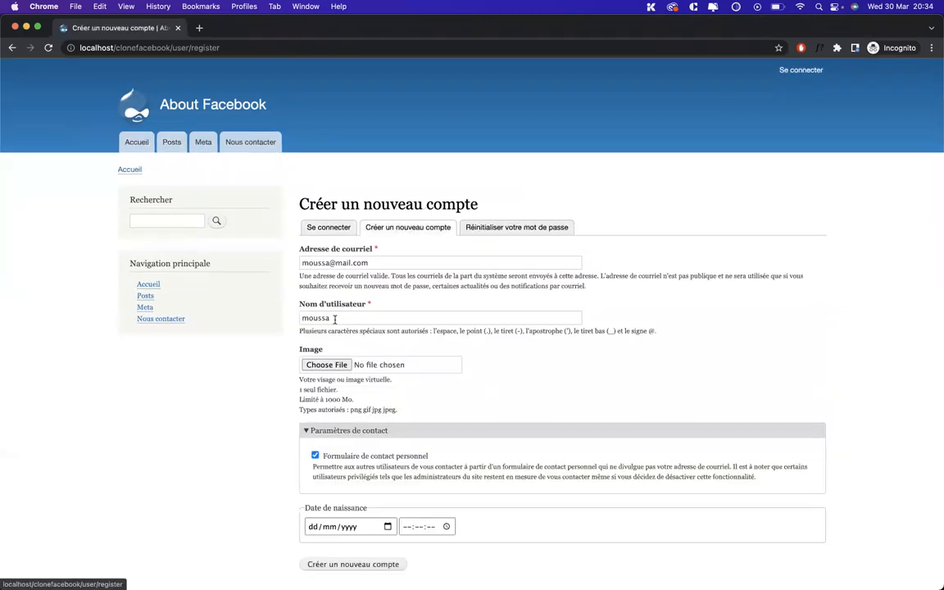
Clear the e-mail and username fields and set Date de naissance to 03/03/2022
{"action": "triple_click", "coordinate": [420, 261]}
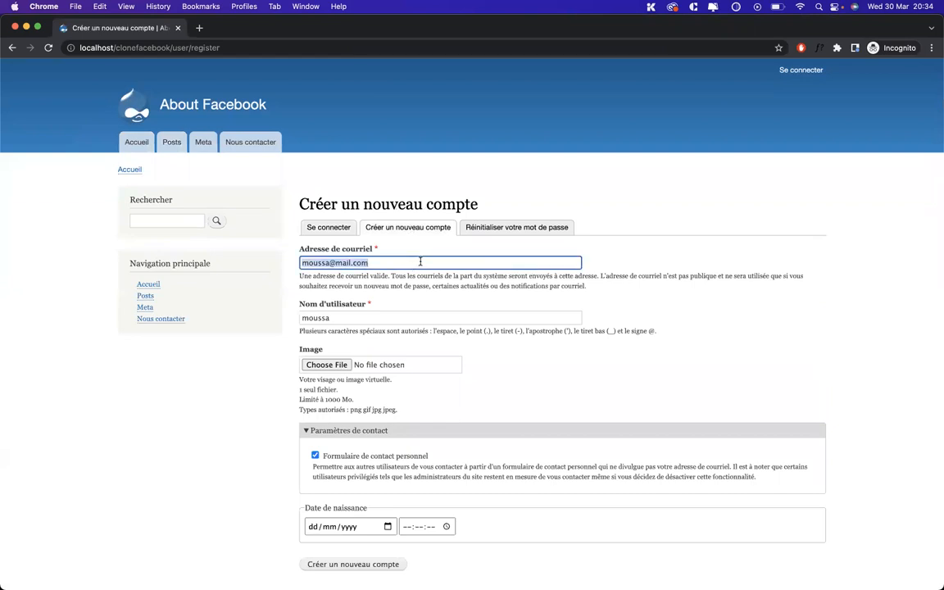
{"action": "key", "text": "BackSpace"}
{"action": "triple_click", "coordinate": [414, 312]}
{"action": "key", "text": "BackSpace"}
{"action": "scroll", "coordinate": [410, 429], "scroll_direction": "down", "scroll_amount": 3}
{"action": "left_click", "coordinate": [388, 407]}
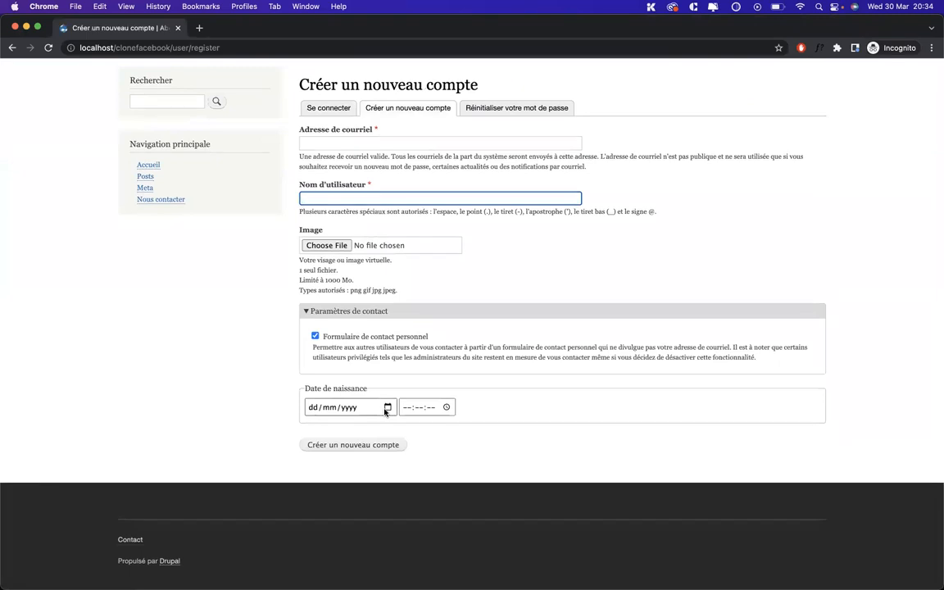
{"action": "left_click", "coordinate": [367, 466]}
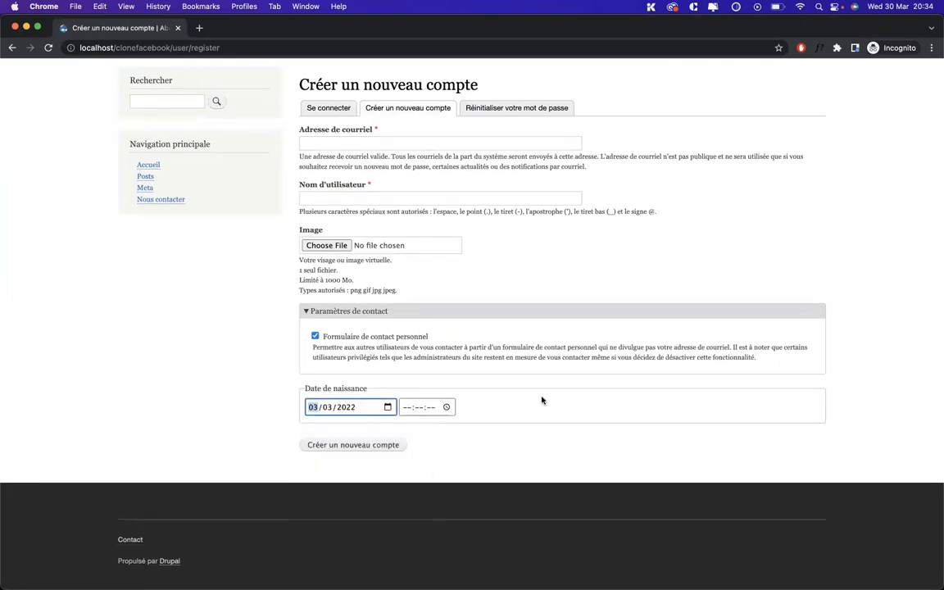
{"action": "left_click", "coordinate": [584, 406]}
Bring the admin Chrome window to the front and open a new tab with an empty address bar
{"action": "key", "text": "ctrl+Up"}
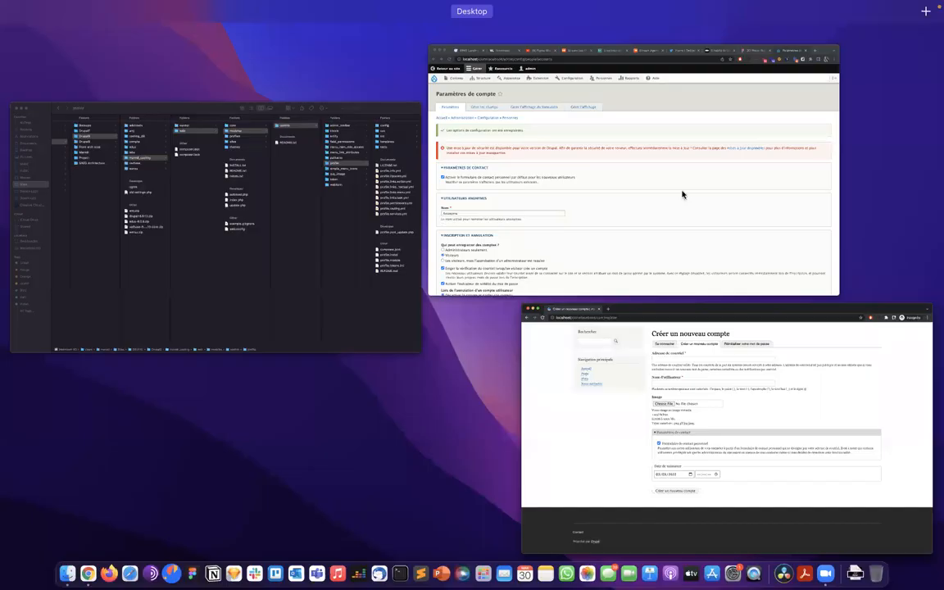
{"action": "left_click", "coordinate": [680, 194]}
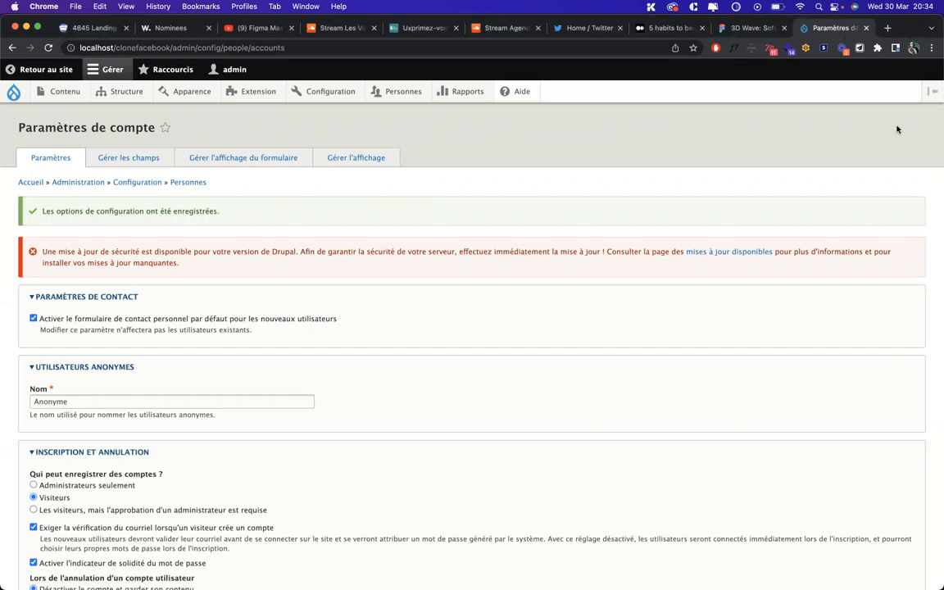
{"action": "left_click", "coordinate": [888, 29]}
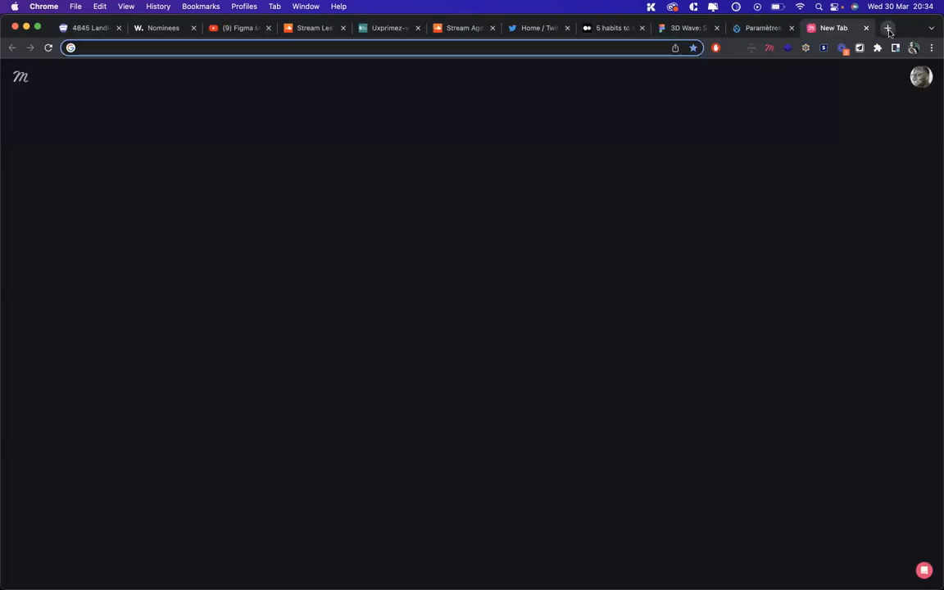
{"action": "type", "text": "dri"}
{"action": "key", "text": "BackSpace"}
{"action": "key", "text": "BackSpace"}
{"action": "key", "text": "BackSpace"}
{"action": "key", "text": "BackSpace"}
Search Google for 'drupal module profile' and open the Profile | Drupal.org result
{"action": "type", "text": "drupal mo"}
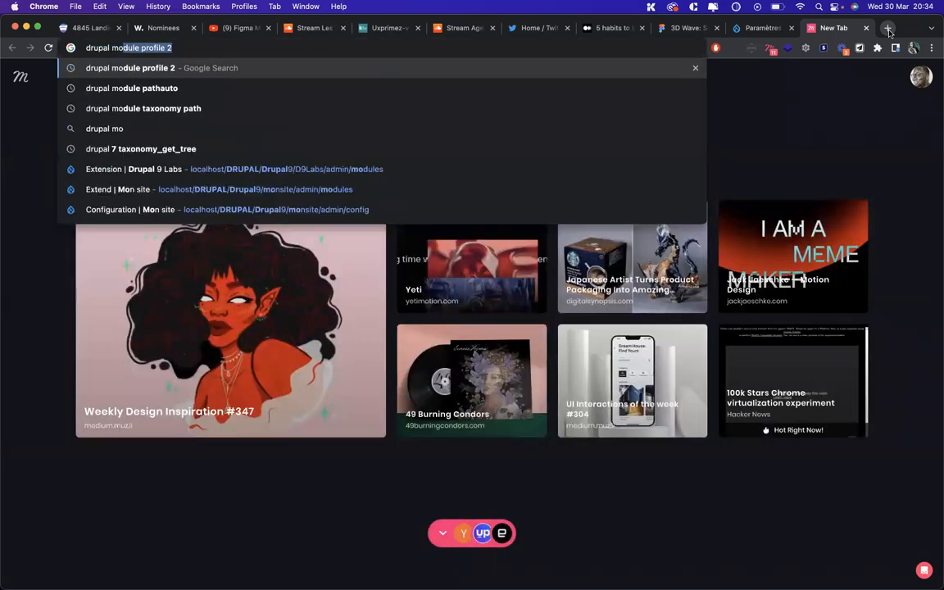
{"action": "type", "text": "dule profile"}
{"action": "key", "text": "BackSpace"}
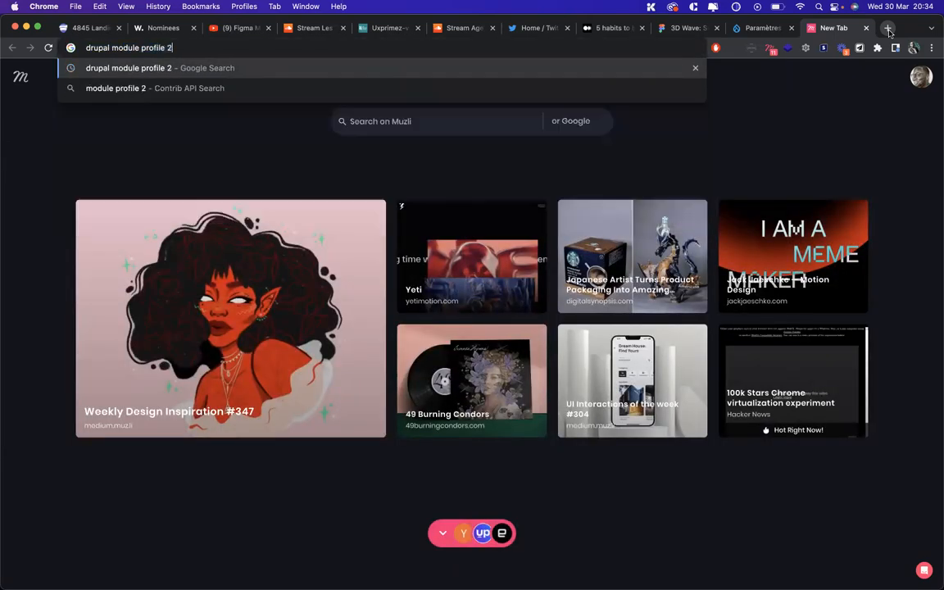
{"action": "key", "text": "Return"}
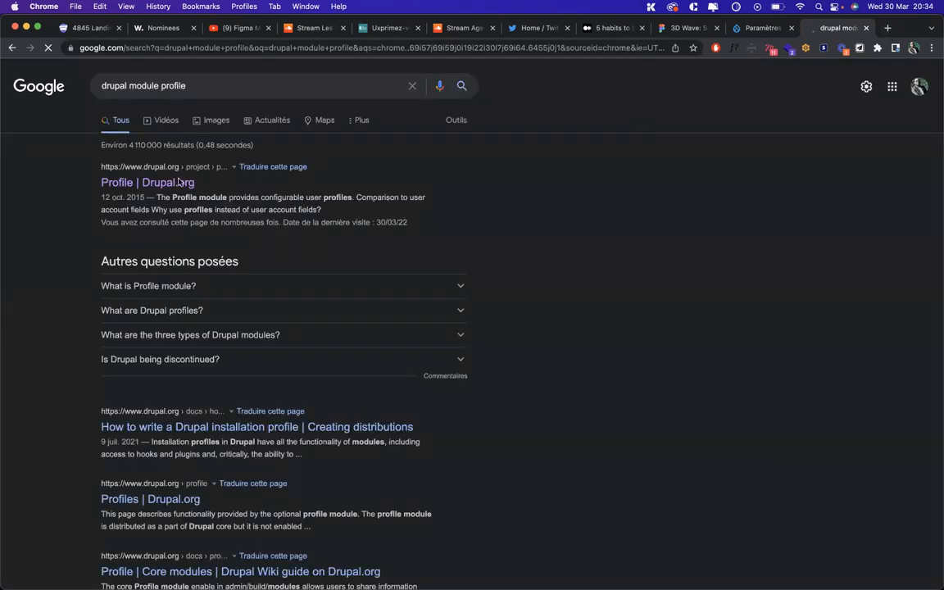
{"action": "left_click", "coordinate": [161, 192]}
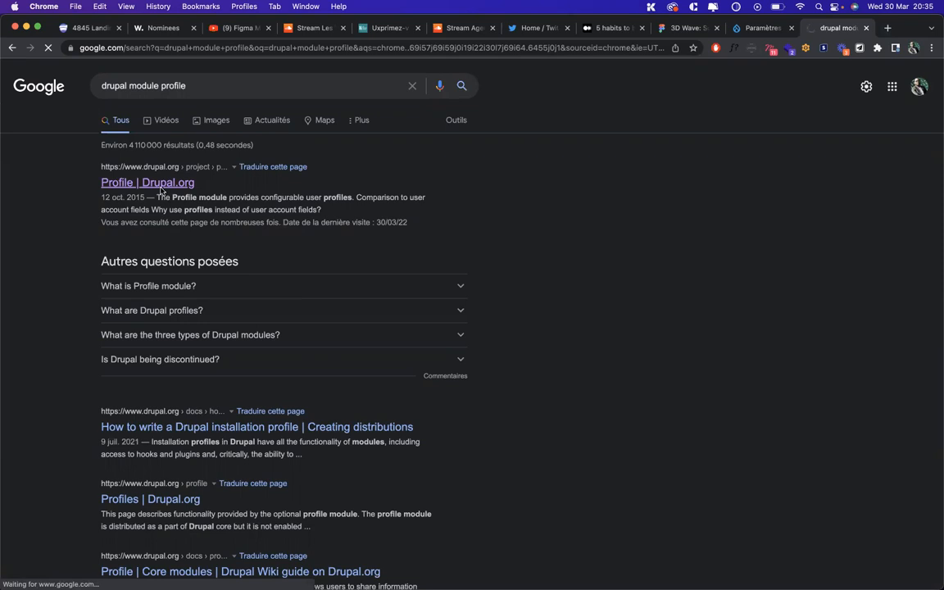
Check the Profile module's supported versions: release 8.x-1.3 for Drupal ^8.8 || ^9
{"action": "scroll", "coordinate": [104, 361], "scroll_direction": "down", "scroll_amount": 6}
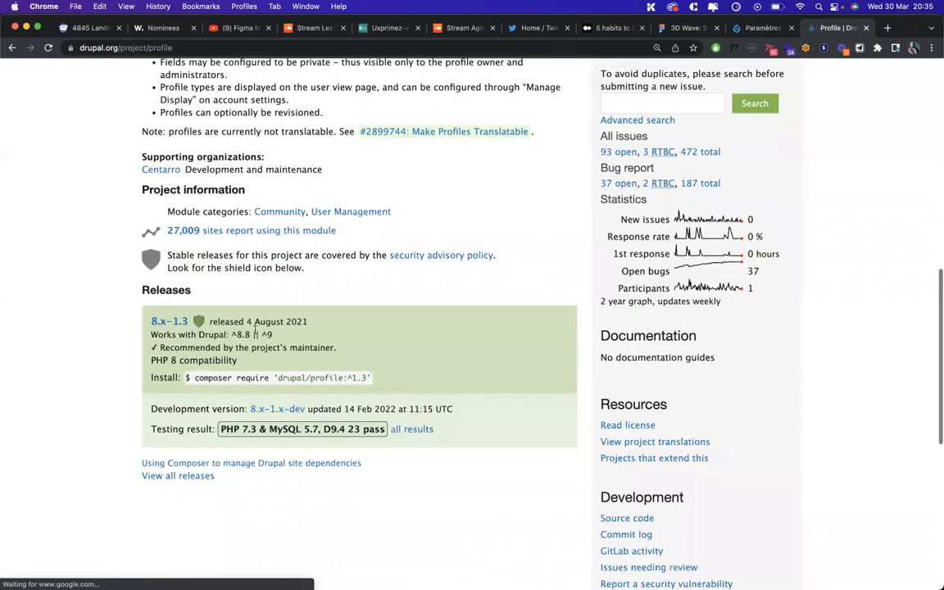
{"action": "left_click_drag", "start_coordinate": [235, 333], "coordinate": [309, 336]}
{"action": "scroll", "coordinate": [123, 326], "scroll_direction": "up", "scroll_amount": 8}
{"action": "left_click", "coordinate": [207, 48]}
{"action": "left_click", "coordinate": [208, 49]}
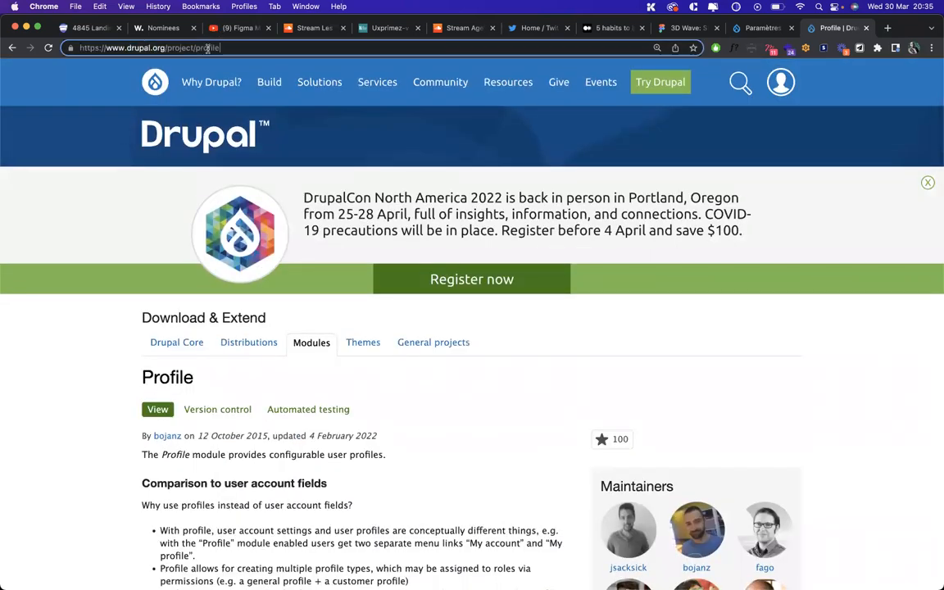
Look over the Profile 2 project page on drupal.org, then return to the Paramètres tab
{"action": "type", "text": "2"}
{"action": "key", "text": "Return"}
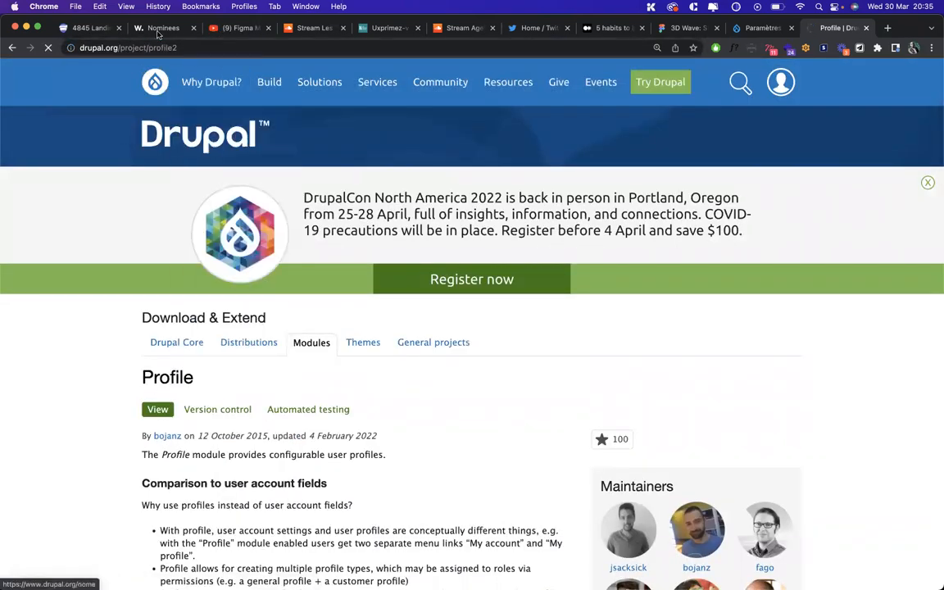
{"action": "scroll", "coordinate": [196, 300], "scroll_direction": "down", "scroll_amount": 5}
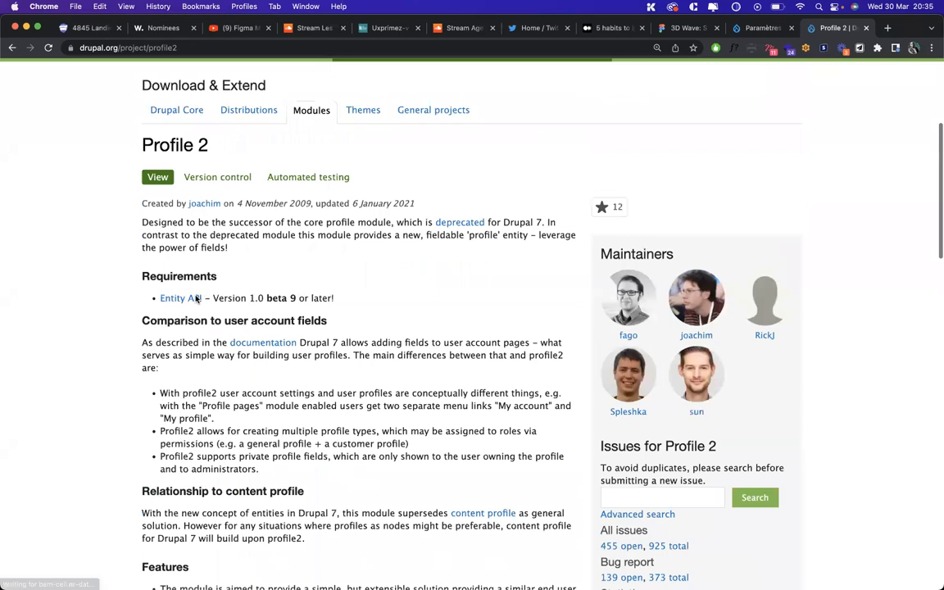
{"action": "scroll", "coordinate": [196, 300], "scroll_direction": "down", "scroll_amount": 10}
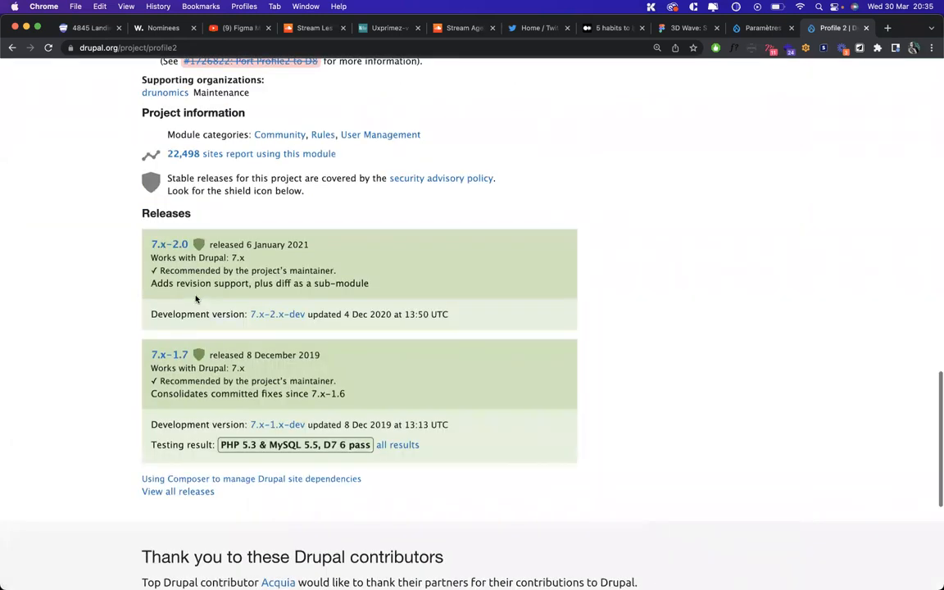
{"action": "scroll", "coordinate": [196, 300], "scroll_direction": "up", "scroll_amount": 3}
{"action": "scroll", "coordinate": [197, 300], "scroll_direction": "up", "scroll_amount": 15}
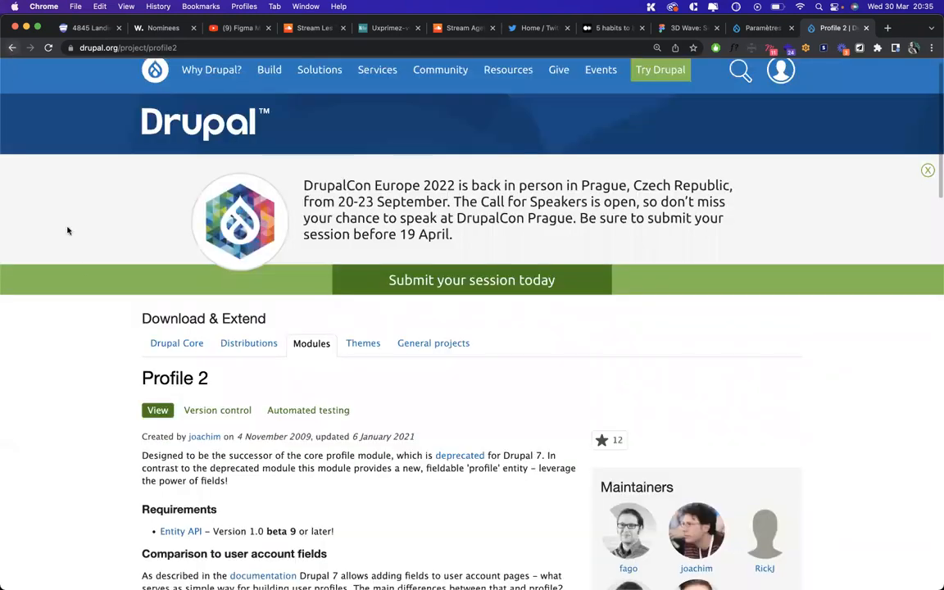
{"action": "double_click", "coordinate": [154, 47]}
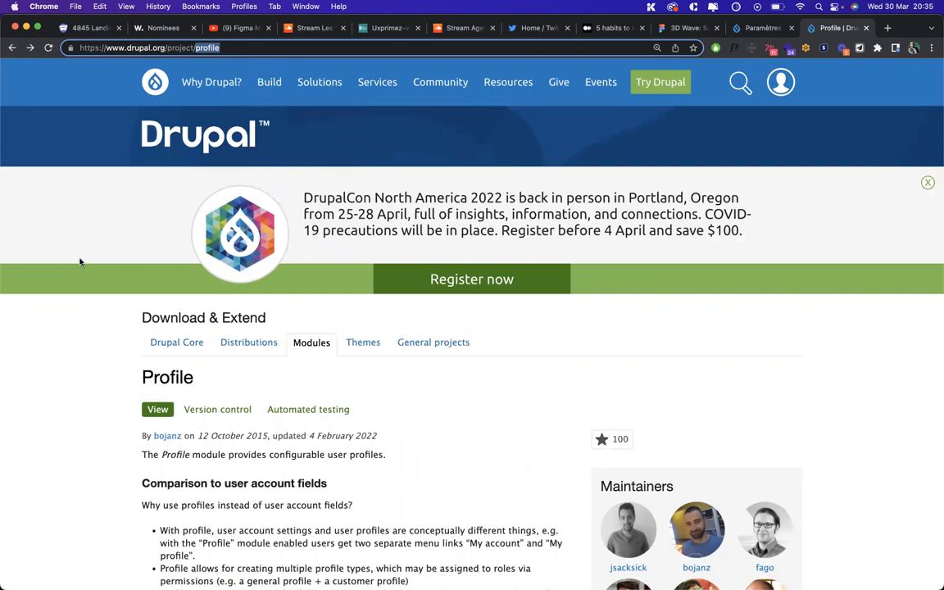
{"action": "left_click", "coordinate": [752, 31]}
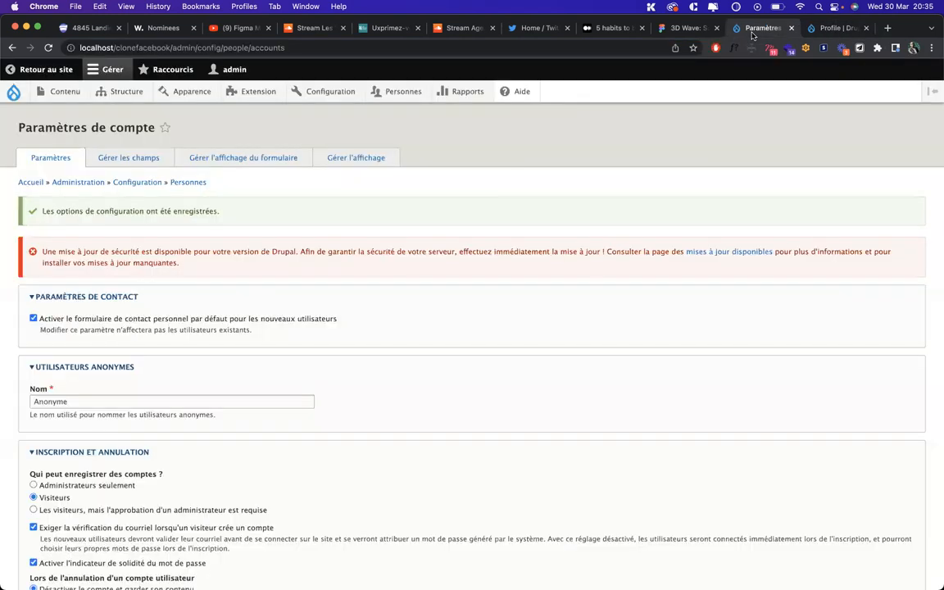
Compare the Profile module tab with Paramètres de compte, then close the Profile tab
{"action": "left_click", "coordinate": [825, 29]}
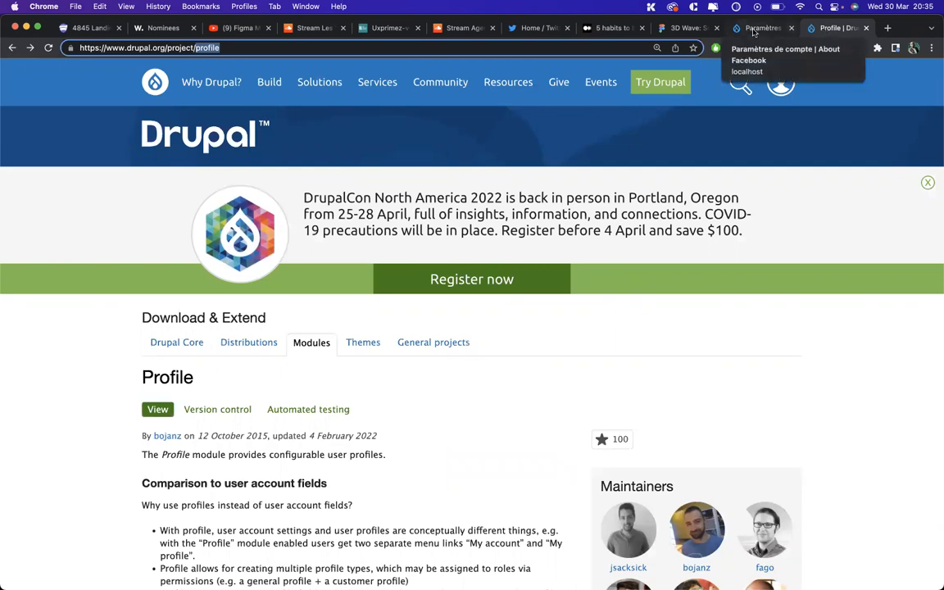
{"action": "left_click", "coordinate": [753, 30]}
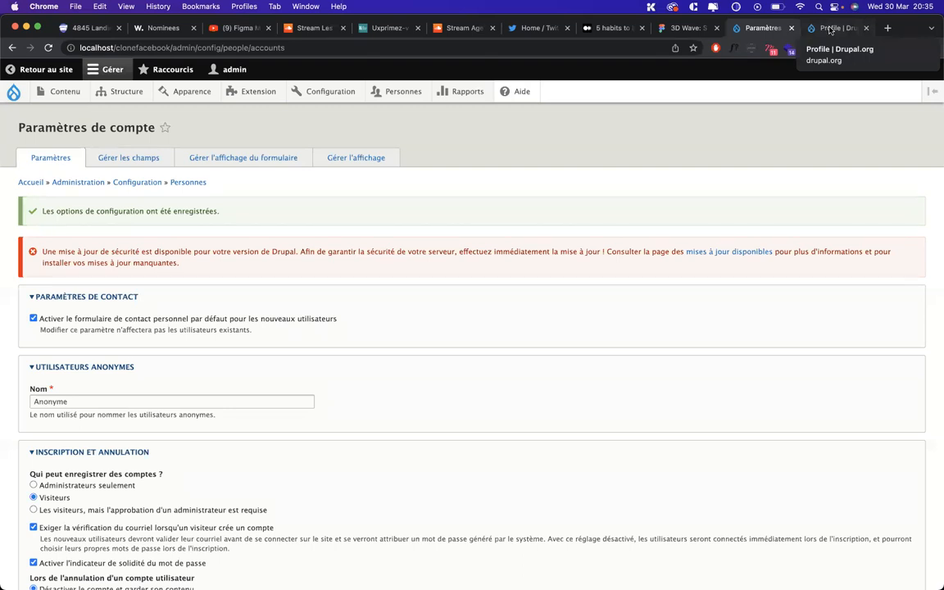
{"action": "left_click", "coordinate": [830, 29]}
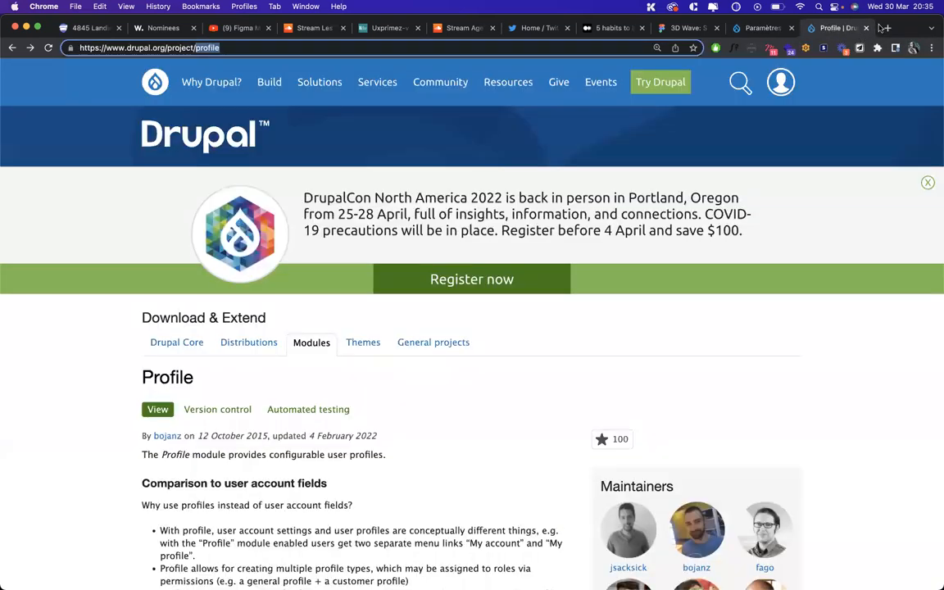
{"action": "key", "text": "super+w"}
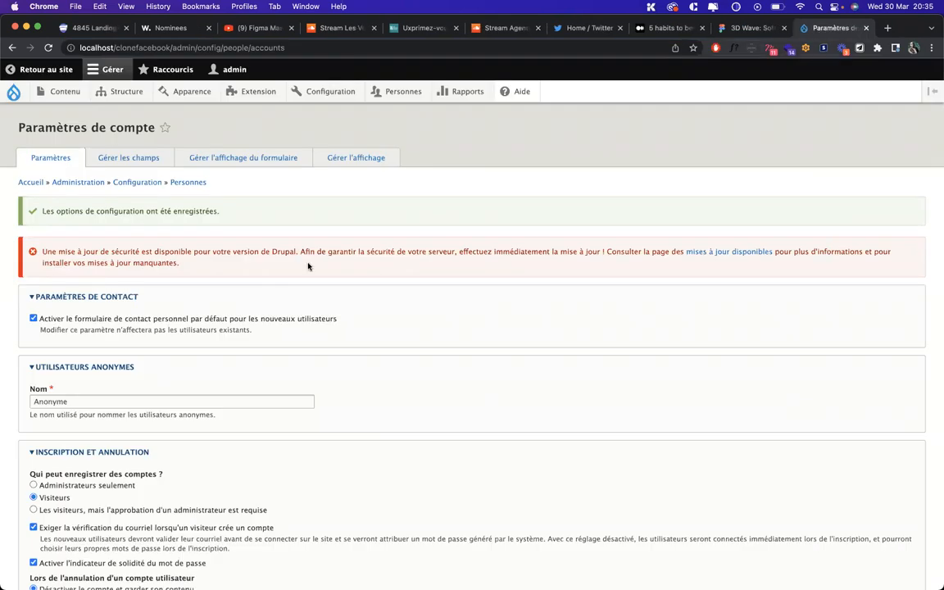
{"action": "scroll", "coordinate": [308, 266], "scroll_direction": "down", "scroll_amount": 10}
{"action": "scroll", "coordinate": [308, 266], "scroll_direction": "up", "scroll_amount": 10}
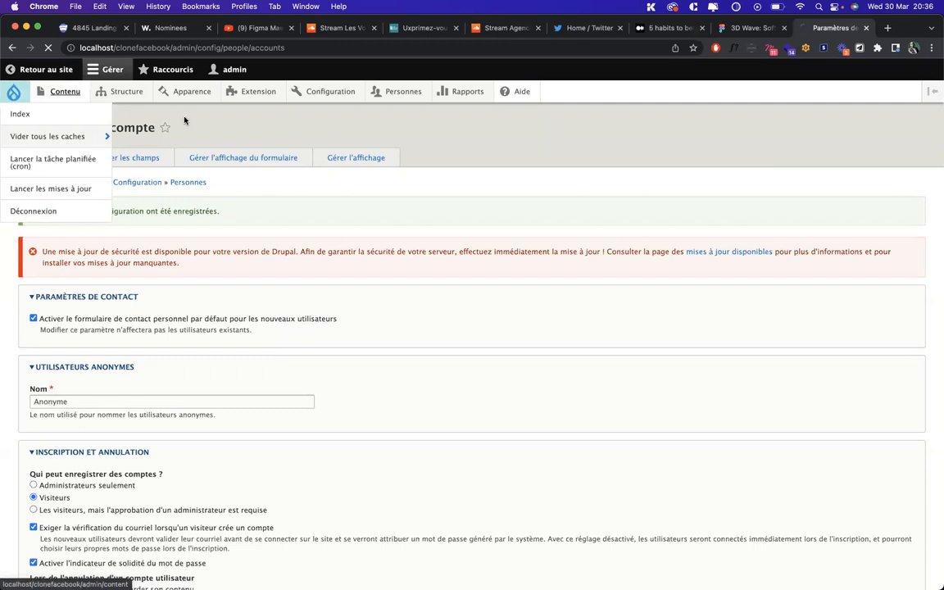
Go from the home page to the Apparence themes page (Bartik, Seven), then open a new tab
{"action": "left_click", "coordinate": [14, 91]}
{"action": "left_click", "coordinate": [185, 93]}
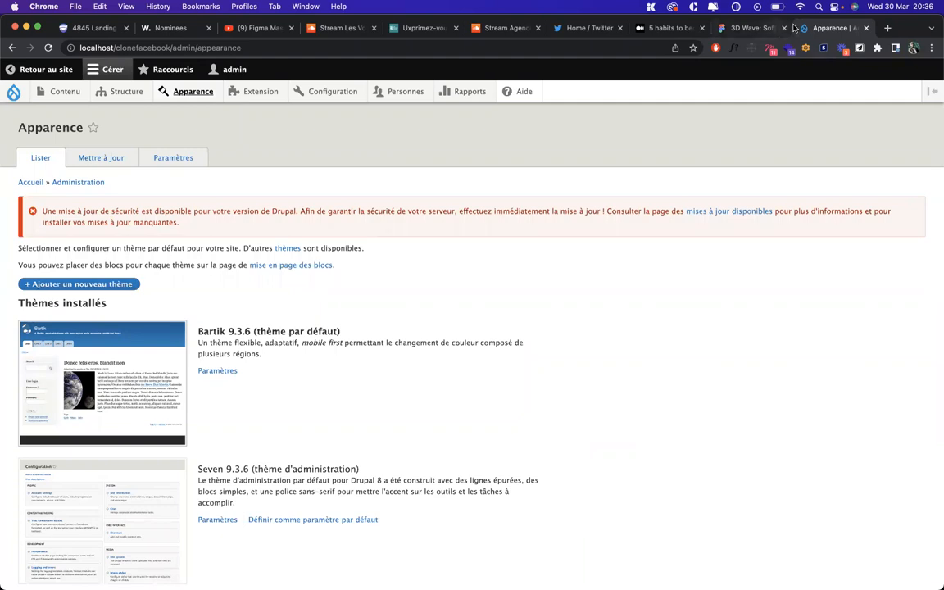
{"action": "left_click", "coordinate": [889, 29]}
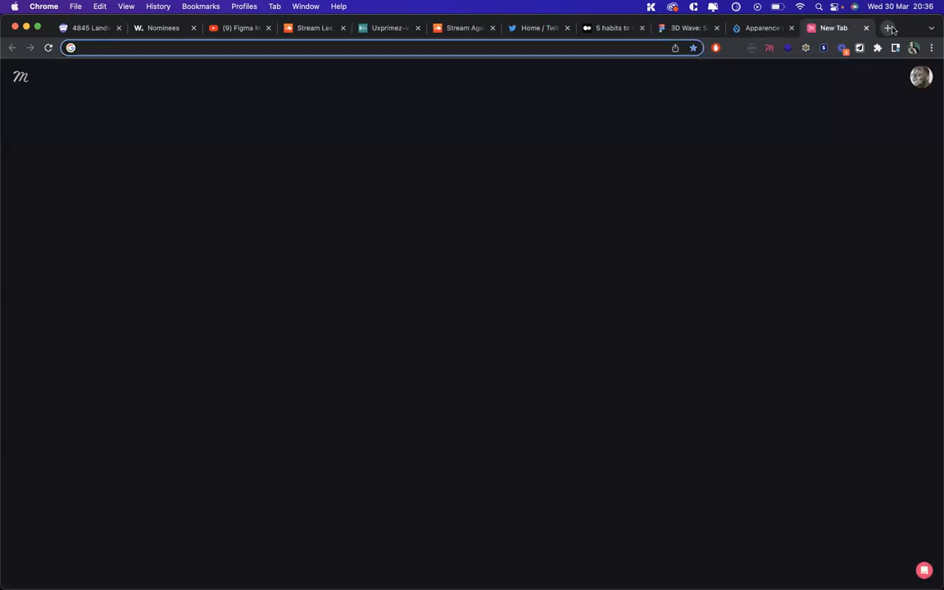
Load about.facebook.com and scroll through Meta's 'Connection is evolving' company page
{"action": "type", "text": "about"}
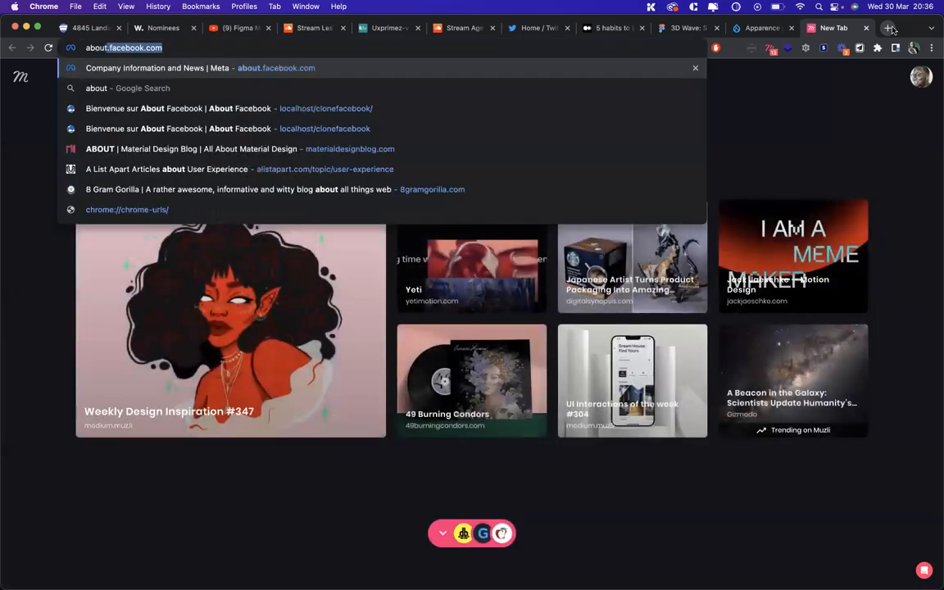
{"action": "key", "text": "Return"}
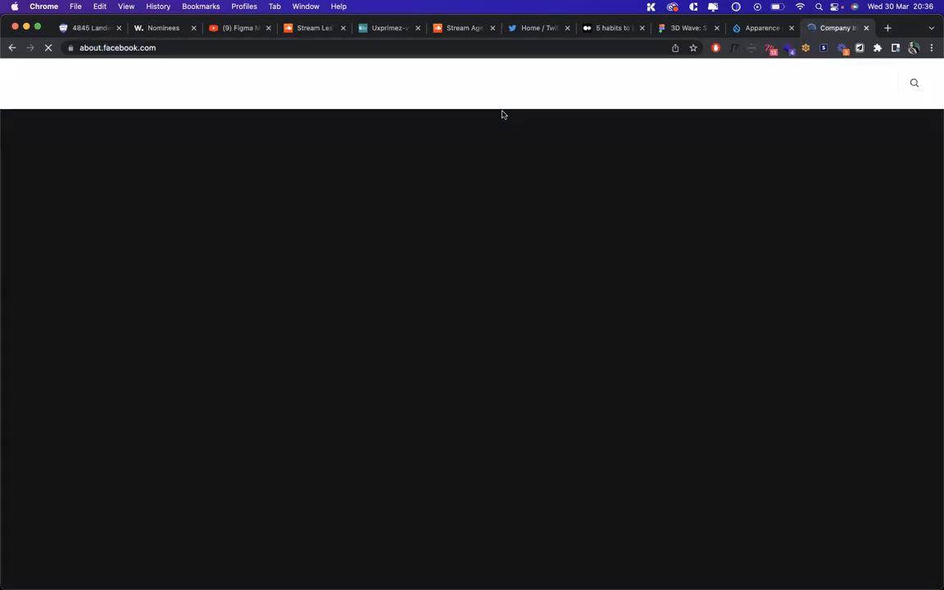
{"action": "scroll", "coordinate": [349, 205], "scroll_direction": "down", "scroll_amount": 10}
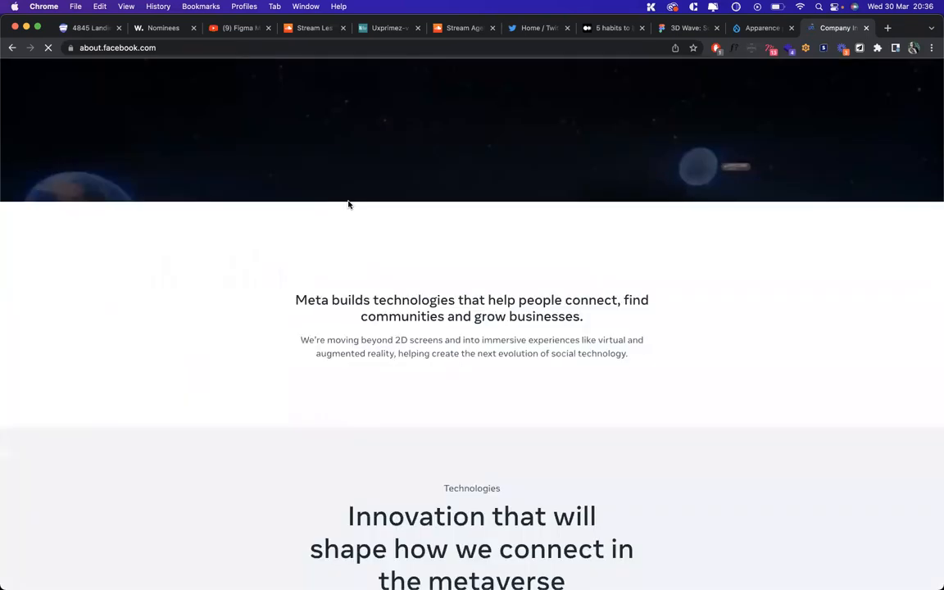
{"action": "scroll", "coordinate": [348, 205], "scroll_direction": "down", "scroll_amount": 3}
{"action": "scroll", "coordinate": [348, 205], "scroll_direction": "up", "scroll_amount": 10}
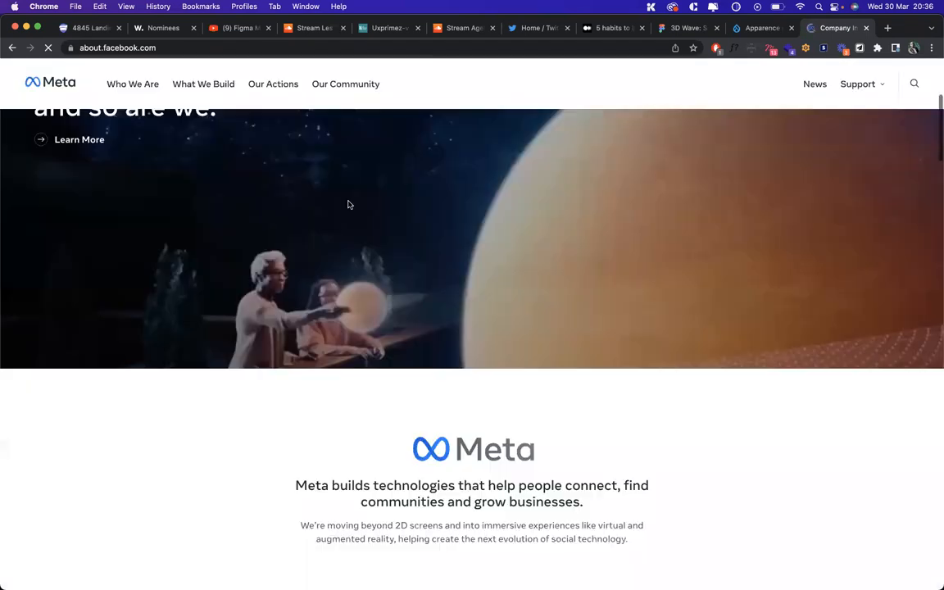
{"action": "scroll", "coordinate": [348, 205], "scroll_direction": "down", "scroll_amount": 14}
{"action": "scroll", "coordinate": [348, 205], "scroll_direction": "down", "scroll_amount": 15}
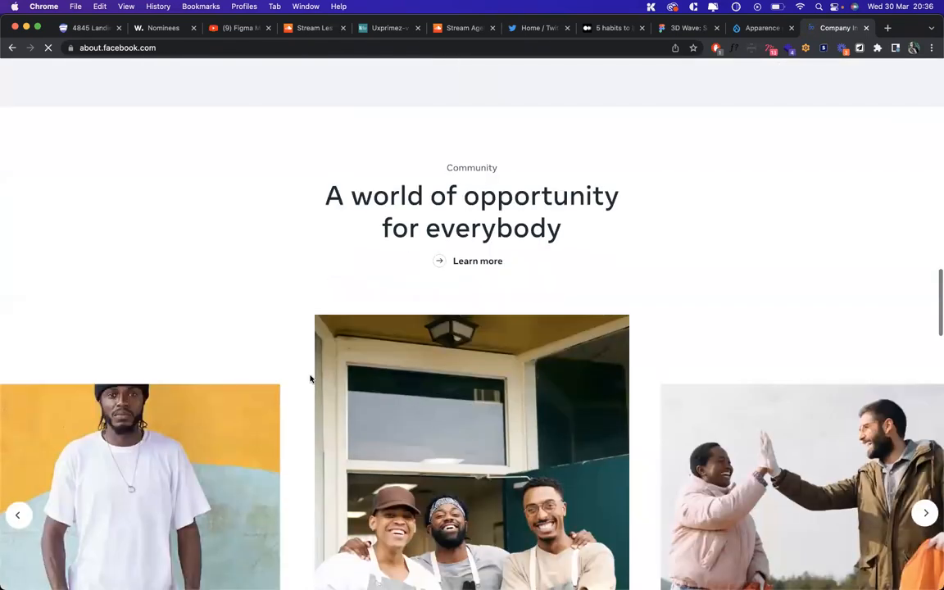
{"action": "scroll", "coordinate": [305, 260], "scroll_direction": "down", "scroll_amount": 15}
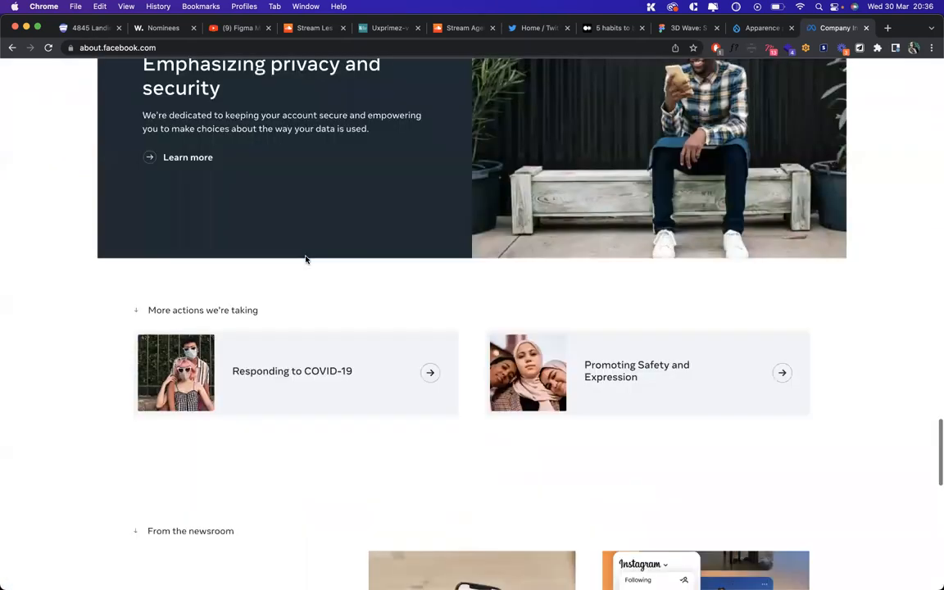
{"action": "scroll", "coordinate": [305, 259], "scroll_direction": "down", "scroll_amount": 2}
{"action": "scroll", "coordinate": [306, 260], "scroll_direction": "up", "scroll_amount": 20}
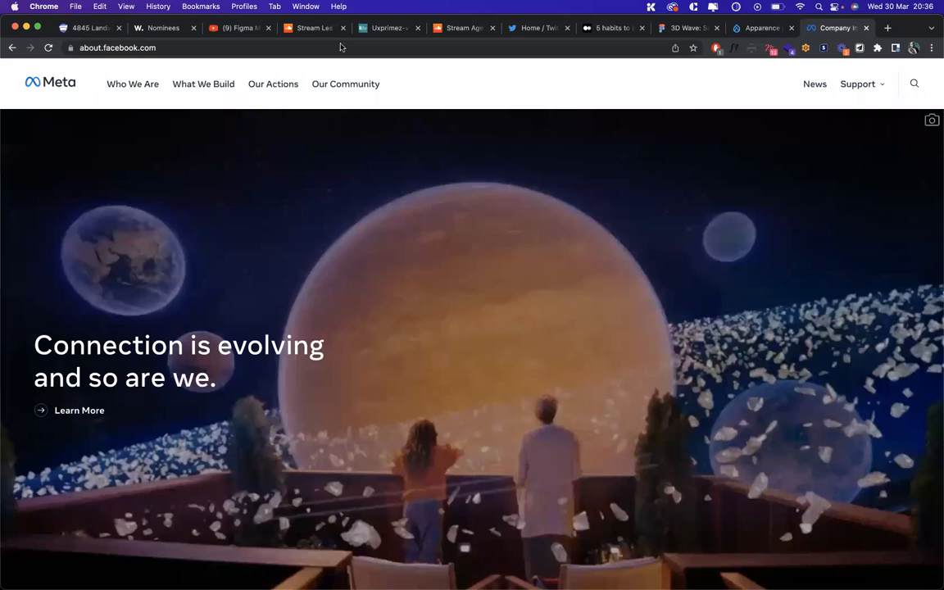
{"action": "left_click", "coordinate": [341, 47]}
{"action": "type", "text": "about"}
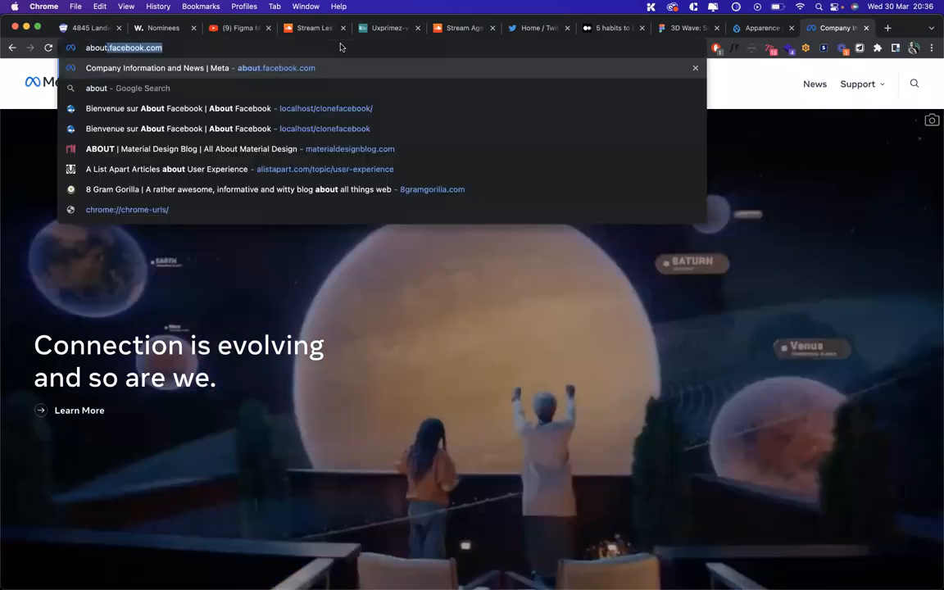
{"action": "type", "text": ".too"}
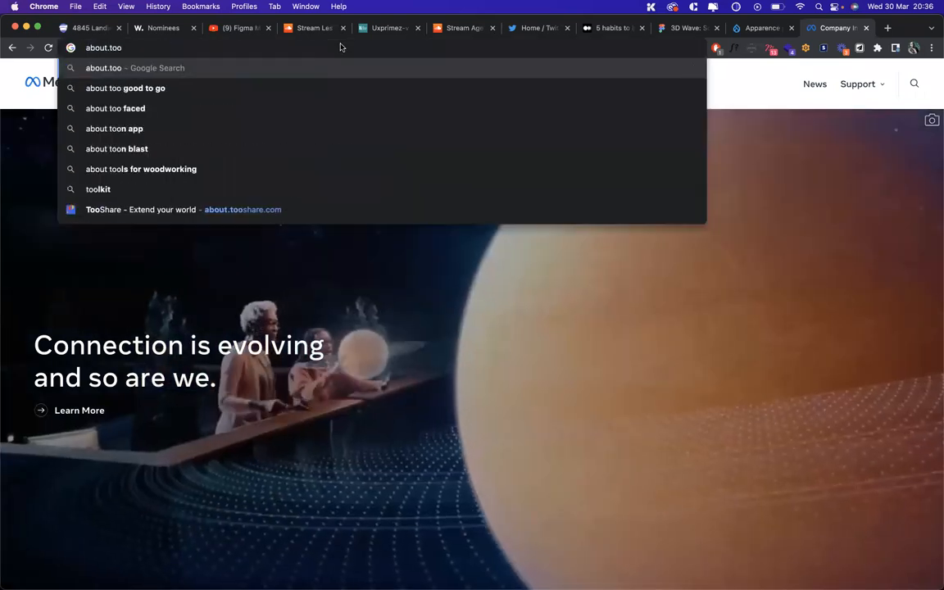
Load about.tooshare.com from the address suggestions and scroll through the TooShare home page
{"action": "key", "text": "Down"}
{"action": "key", "text": "Down"}
{"action": "key", "text": "Down"}
{"action": "key", "text": "Down"}
{"action": "key", "text": "Down"}
{"action": "key", "text": "Down"}
{"action": "key", "text": "Down"}
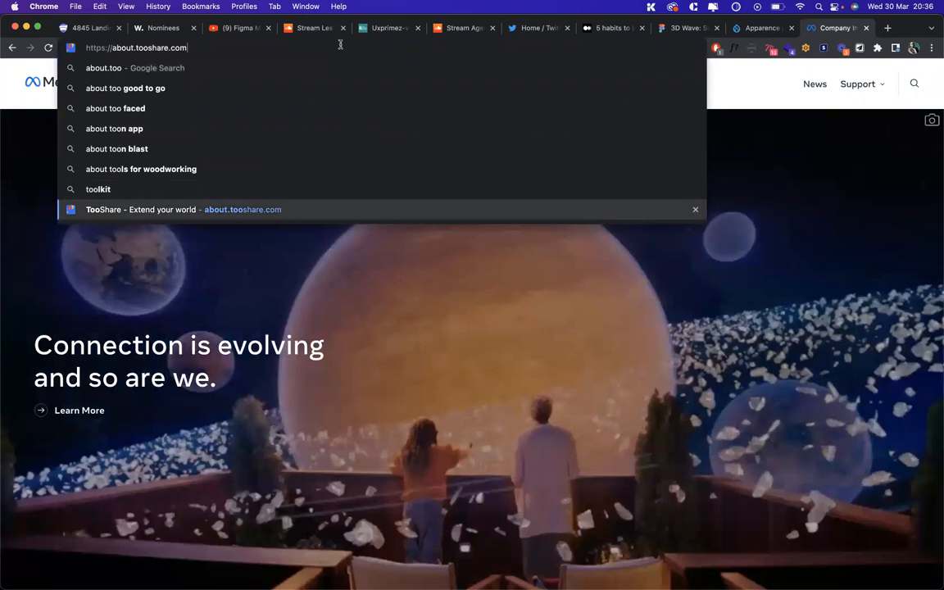
{"action": "key", "text": "Return"}
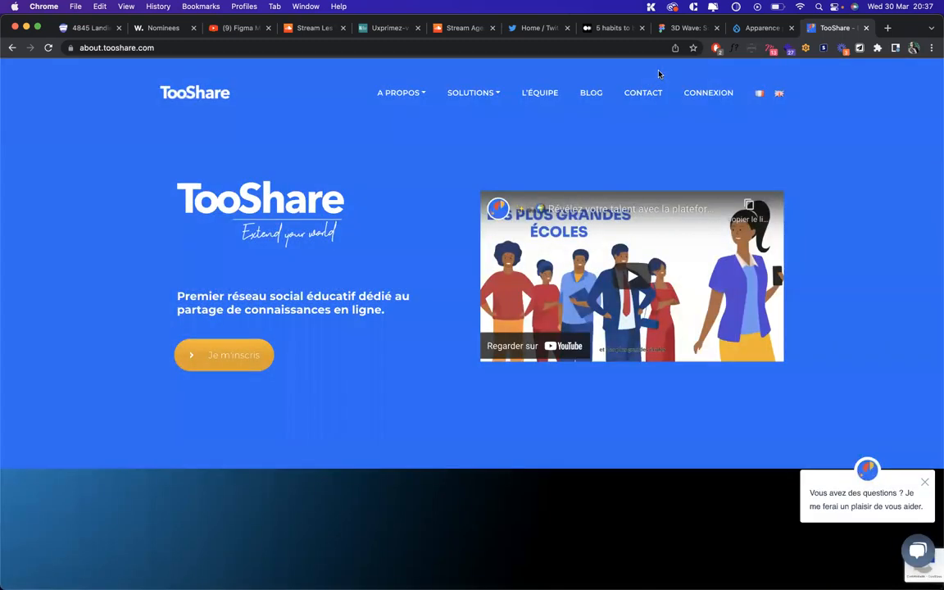
{"action": "scroll", "coordinate": [230, 246], "scroll_direction": "down", "scroll_amount": 5}
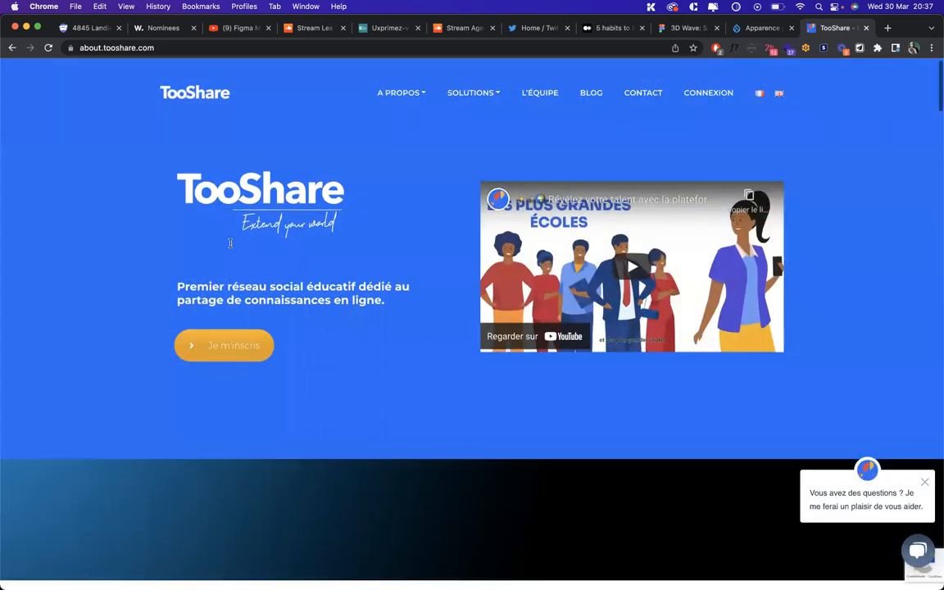
{"action": "scroll", "coordinate": [230, 246], "scroll_direction": "down", "scroll_amount": 5}
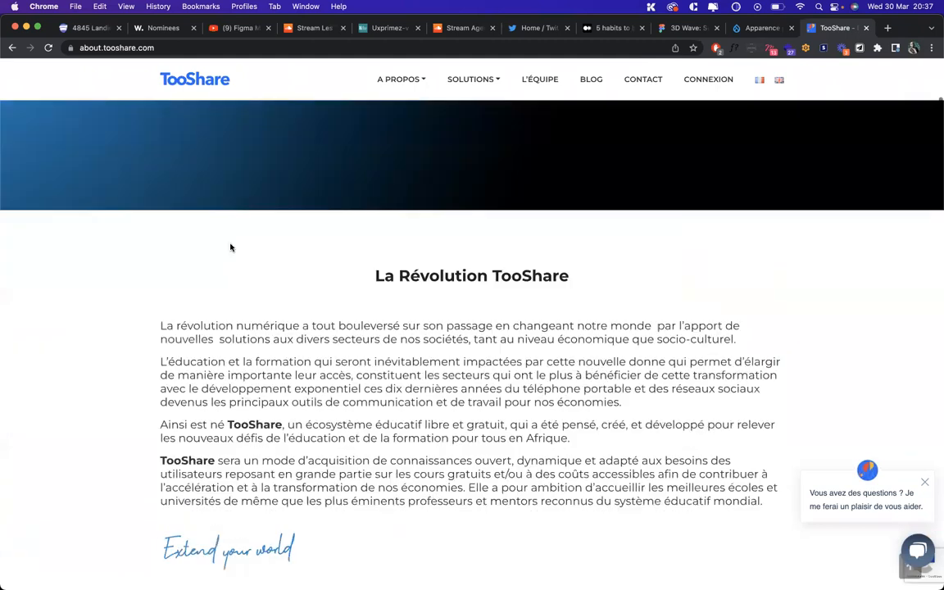
{"action": "scroll", "coordinate": [230, 247], "scroll_direction": "down", "scroll_amount": 20}
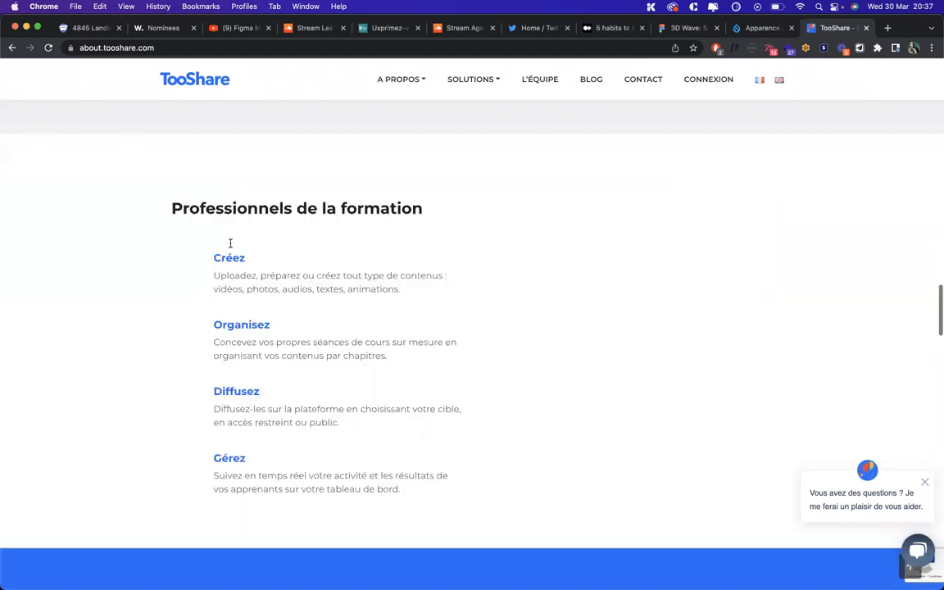
{"action": "scroll", "coordinate": [230, 246], "scroll_direction": "down", "scroll_amount": 11}
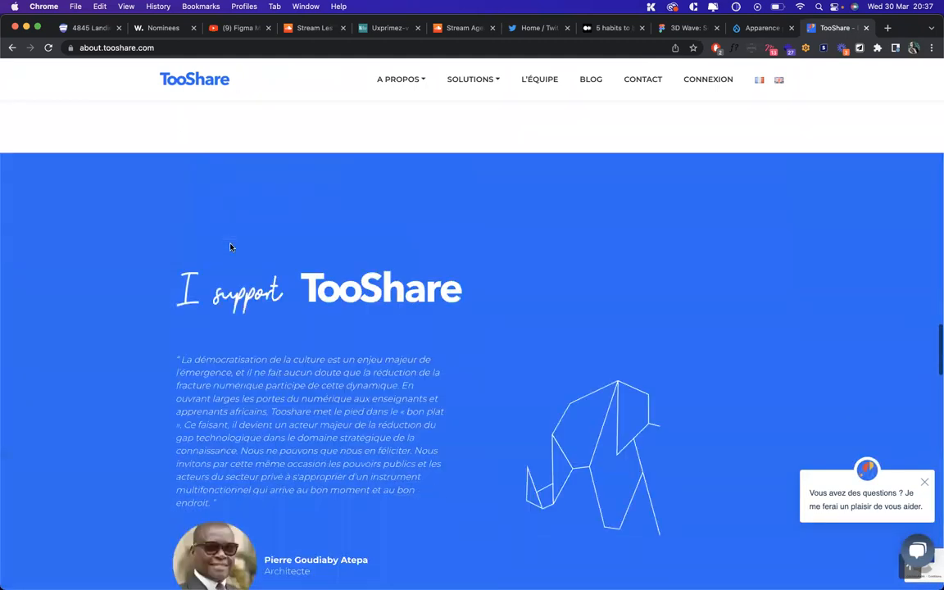
{"action": "scroll", "coordinate": [141, 236], "scroll_direction": "down", "scroll_amount": 6}
{"action": "scroll", "coordinate": [141, 236], "scroll_direction": "up", "scroll_amount": 7}
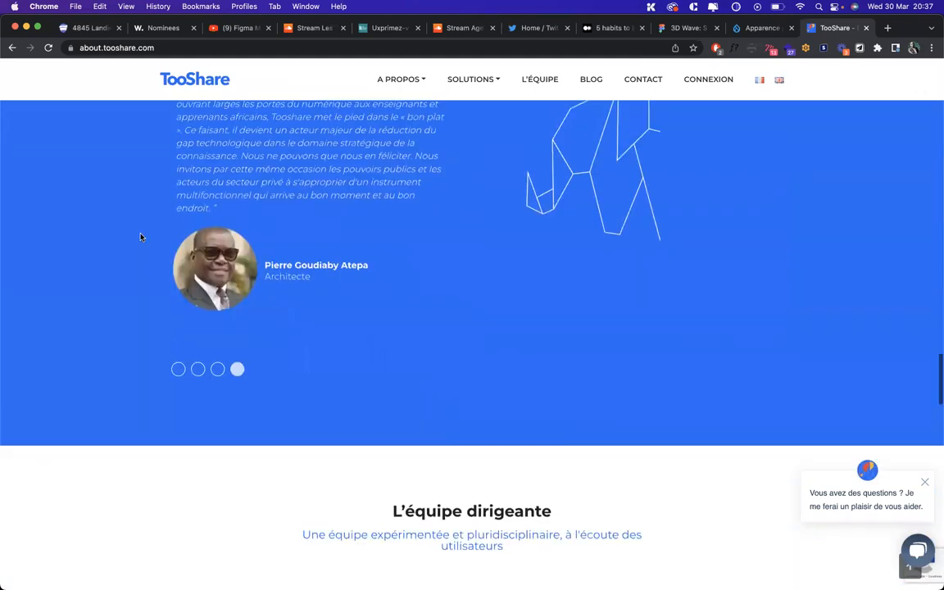
{"action": "scroll", "coordinate": [140, 237], "scroll_direction": "up", "scroll_amount": 4}
{"action": "scroll", "coordinate": [141, 237], "scroll_direction": "up", "scroll_amount": 5}
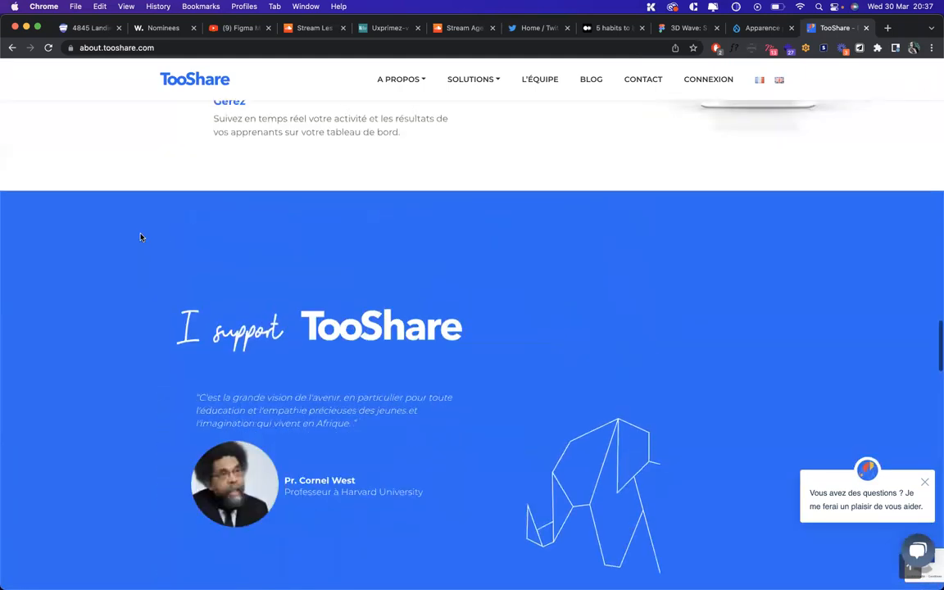
{"action": "scroll", "coordinate": [141, 236], "scroll_direction": "down", "scroll_amount": 11}
{"action": "scroll", "coordinate": [140, 236], "scroll_direction": "down", "scroll_amount": 5}
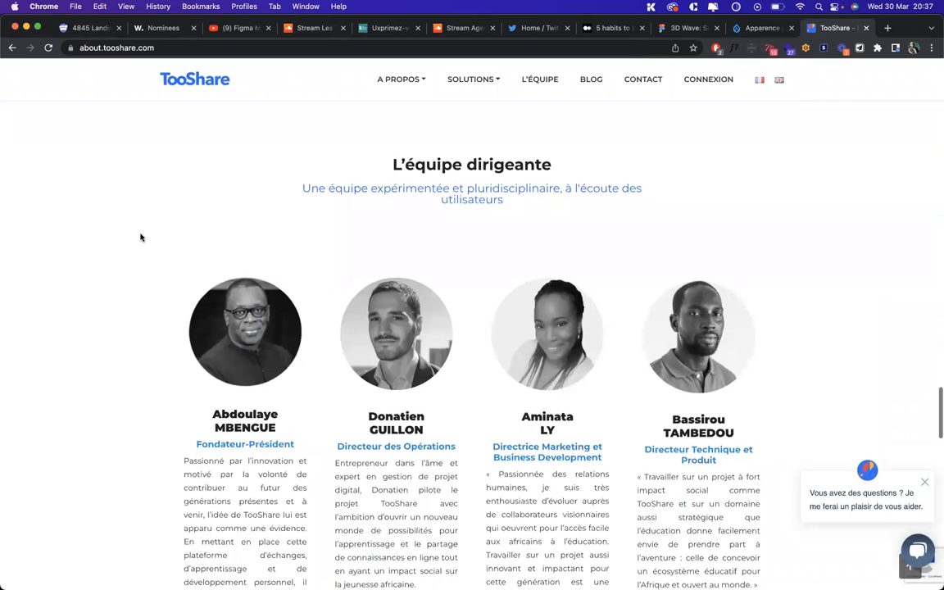
{"action": "scroll", "coordinate": [140, 237], "scroll_direction": "down", "scroll_amount": 14}
{"action": "scroll", "coordinate": [140, 237], "scroll_direction": "down", "scroll_amount": 10}
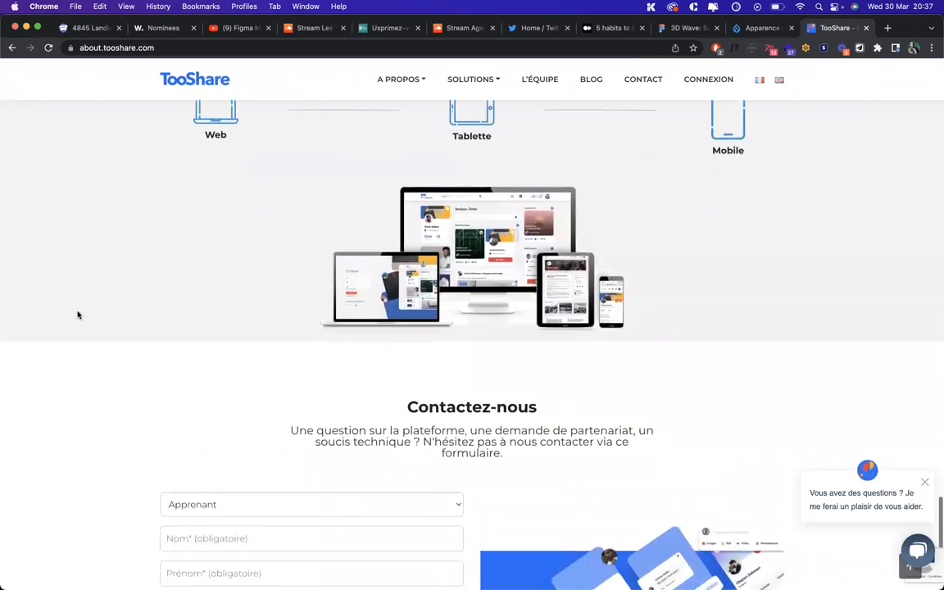
{"action": "scroll", "coordinate": [78, 315], "scroll_direction": "down", "scroll_amount": 5}
{"action": "scroll", "coordinate": [78, 315], "scroll_direction": "down", "scroll_amount": 3}
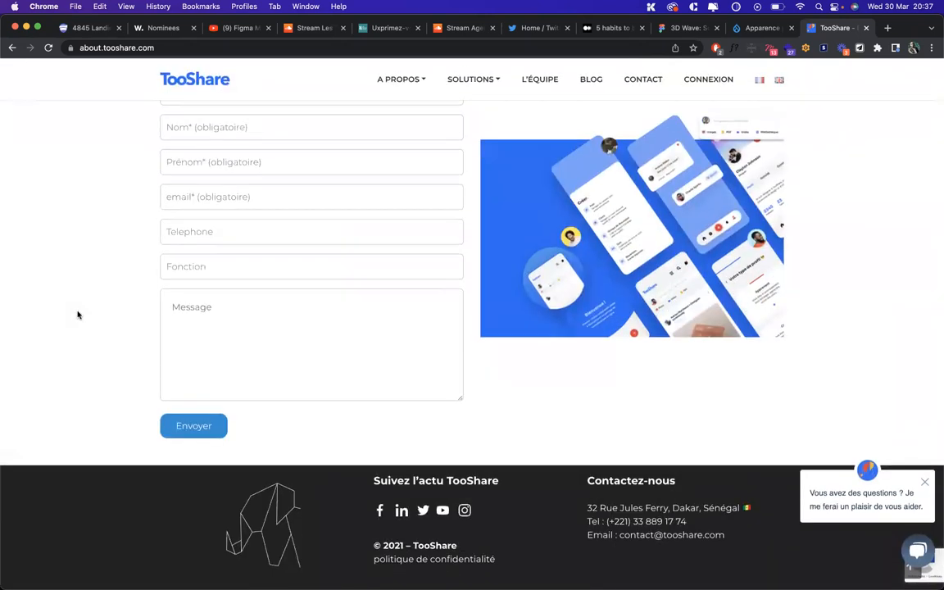
{"action": "scroll", "coordinate": [78, 315], "scroll_direction": "up", "scroll_amount": 20}
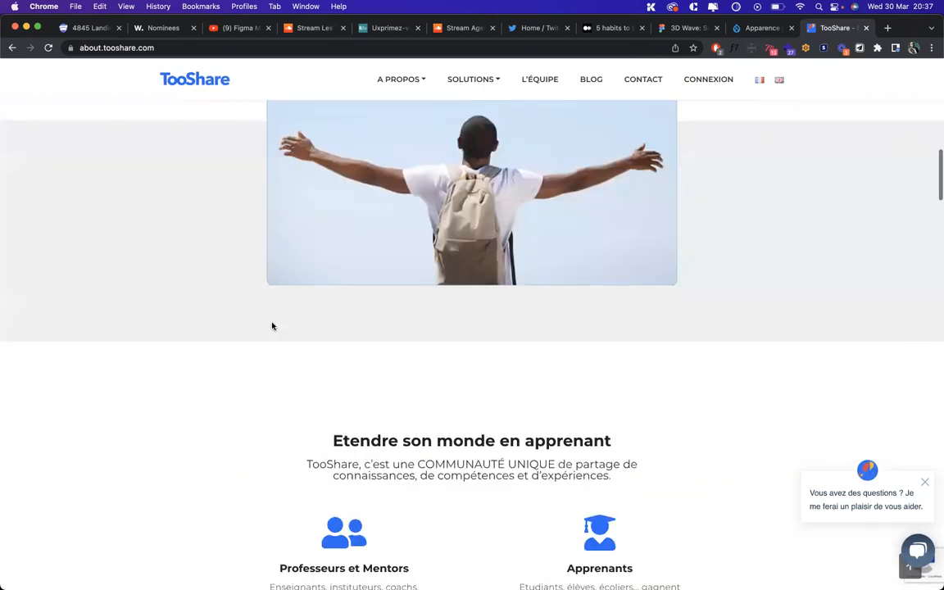
{"action": "scroll", "coordinate": [154, 256], "scroll_direction": "up", "scroll_amount": 15}
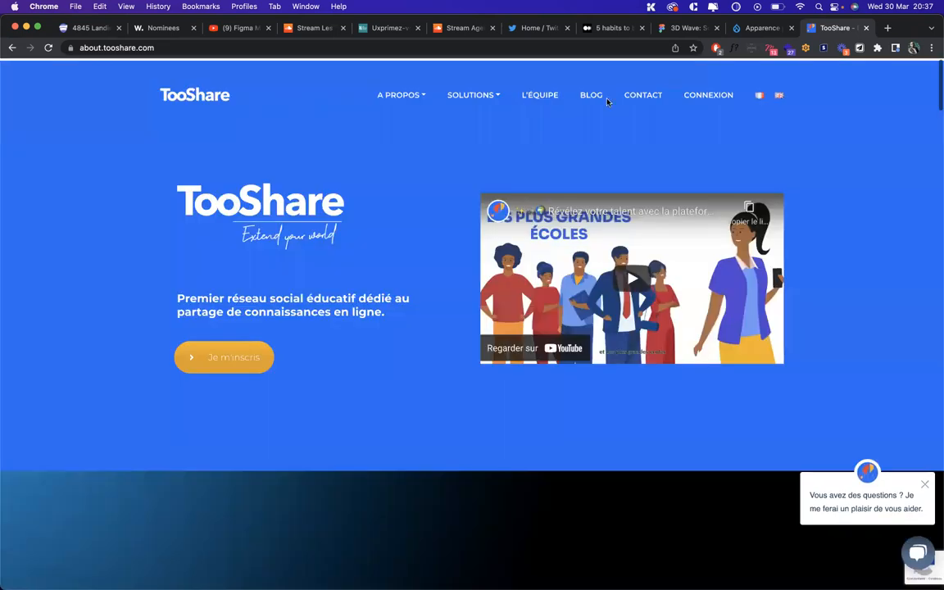